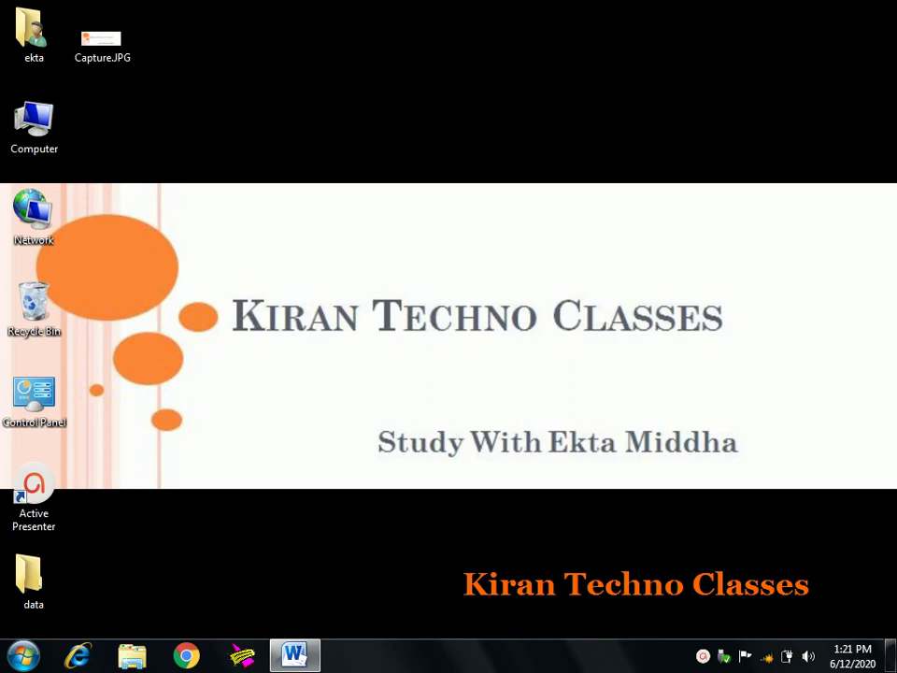
Step: Restore the Computer Literacy.docx Word window from the taskbar and show the Insert ribbon
{"action": "left_click", "coordinate": [295, 654]}
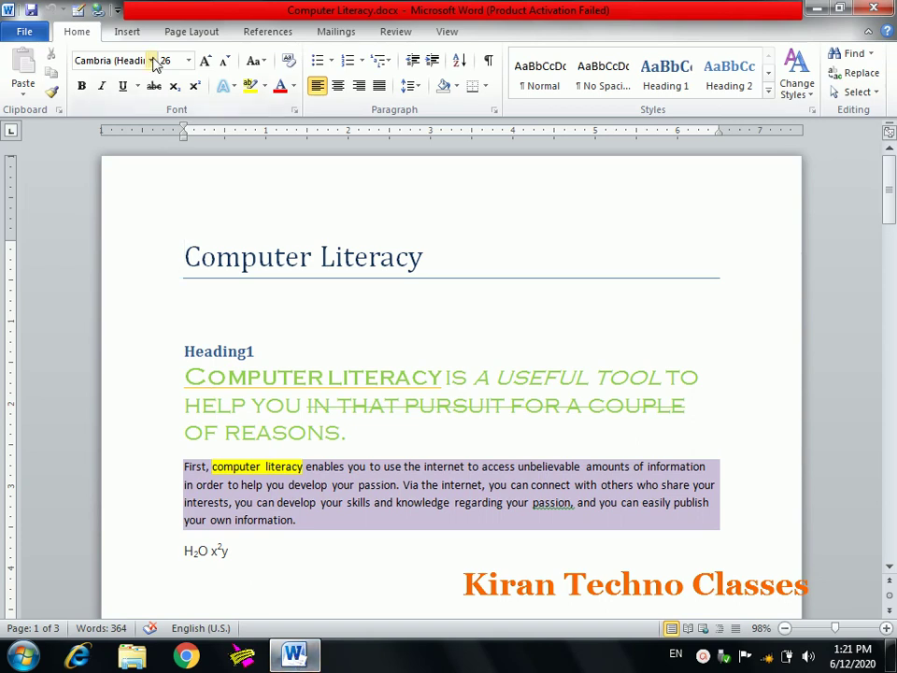
{"action": "left_click", "coordinate": [129, 32]}
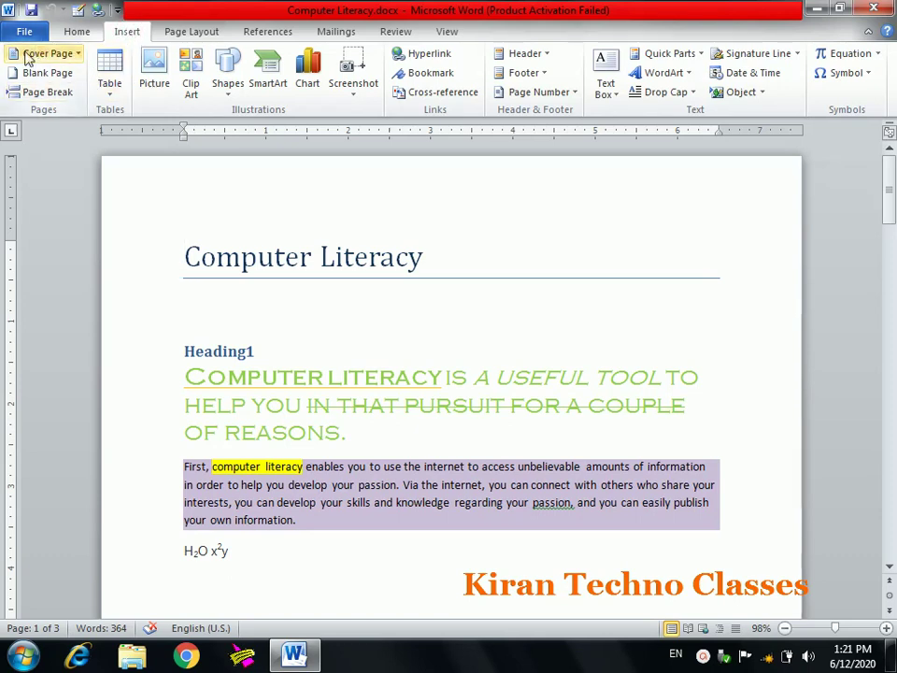
{"action": "mouse_move", "coordinate": [45, 53]}
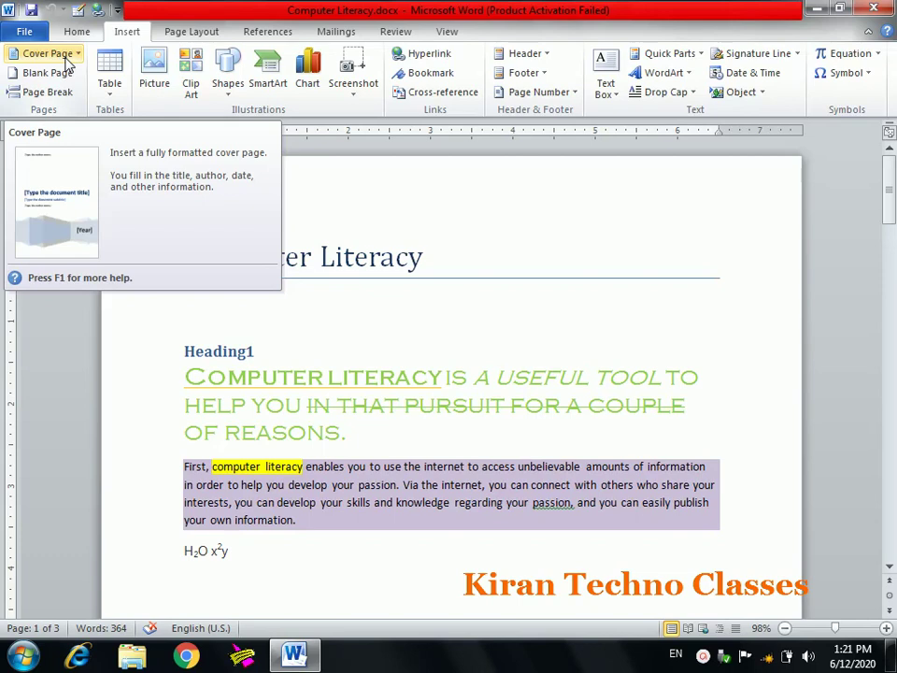
Step: Open the Cover Page gallery of built-in designs such as Alphabet, Annual and Austere
{"action": "left_click", "coordinate": [62, 53]}
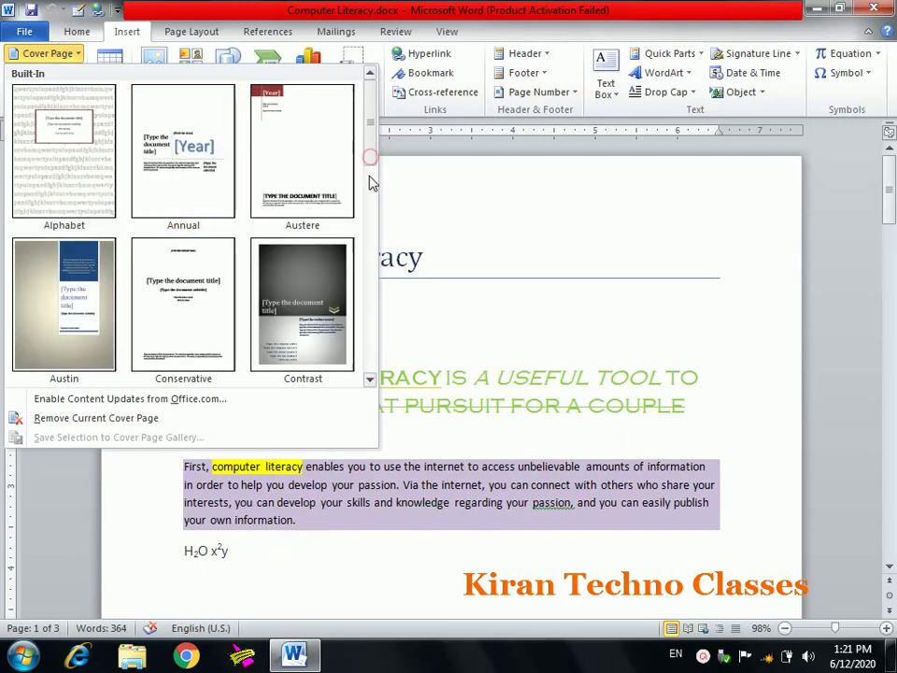
Step: Insert the Perspective cover page, keep the current color scheme, and zoom to 84%
{"action": "left_click_drag", "start_coordinate": [370, 157], "coordinate": [370, 190]}
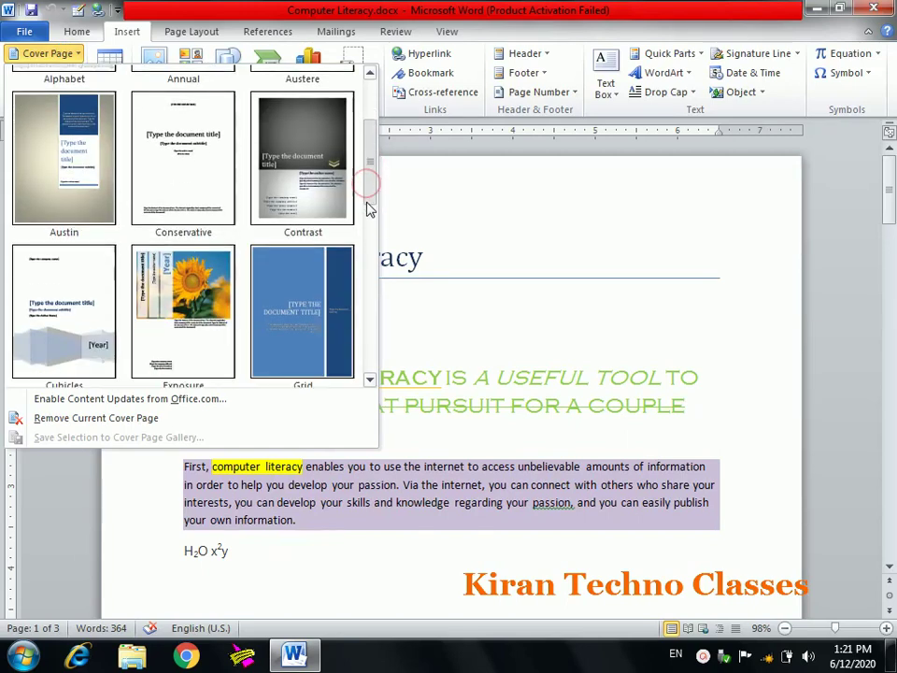
{"action": "left_click_drag", "start_coordinate": [370, 190], "coordinate": [349, 268]}
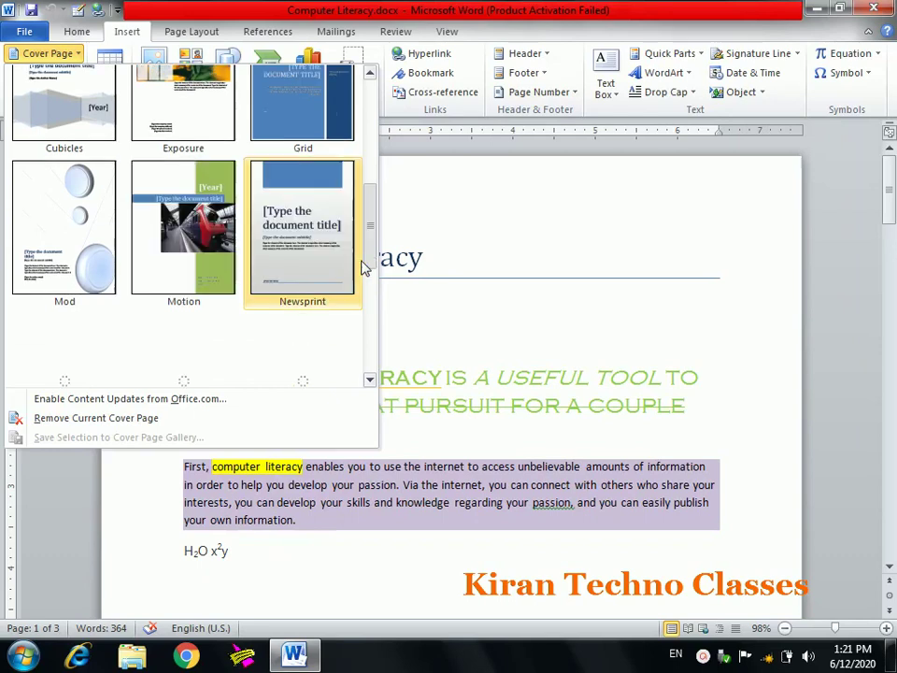
{"action": "left_click_drag", "start_coordinate": [349, 268], "coordinate": [373, 288]}
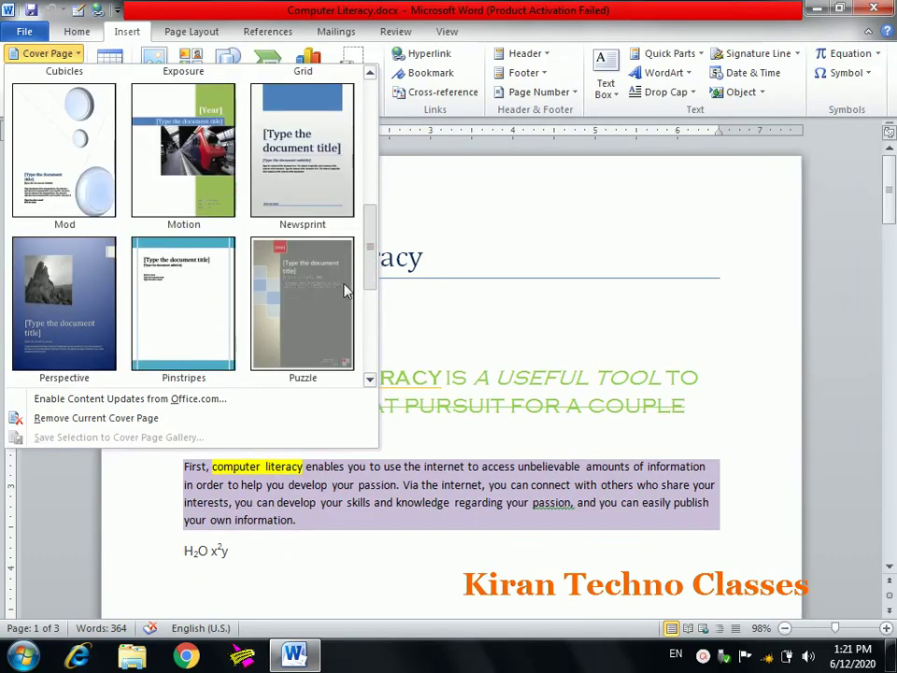
{"action": "left_click", "coordinate": [53, 313]}
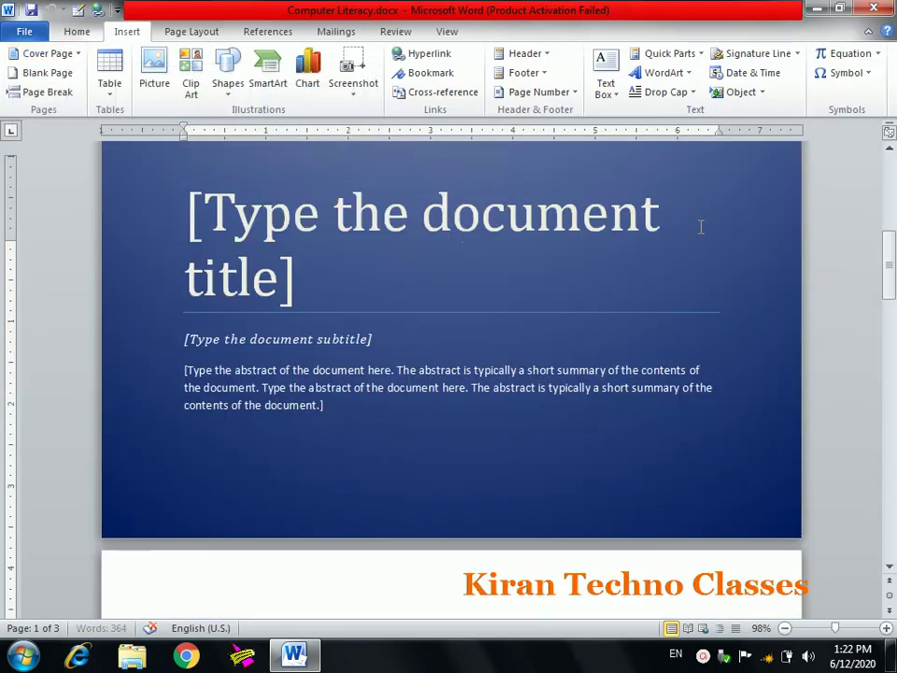
{"action": "left_click_drag", "start_coordinate": [889, 260], "coordinate": [890, 175]}
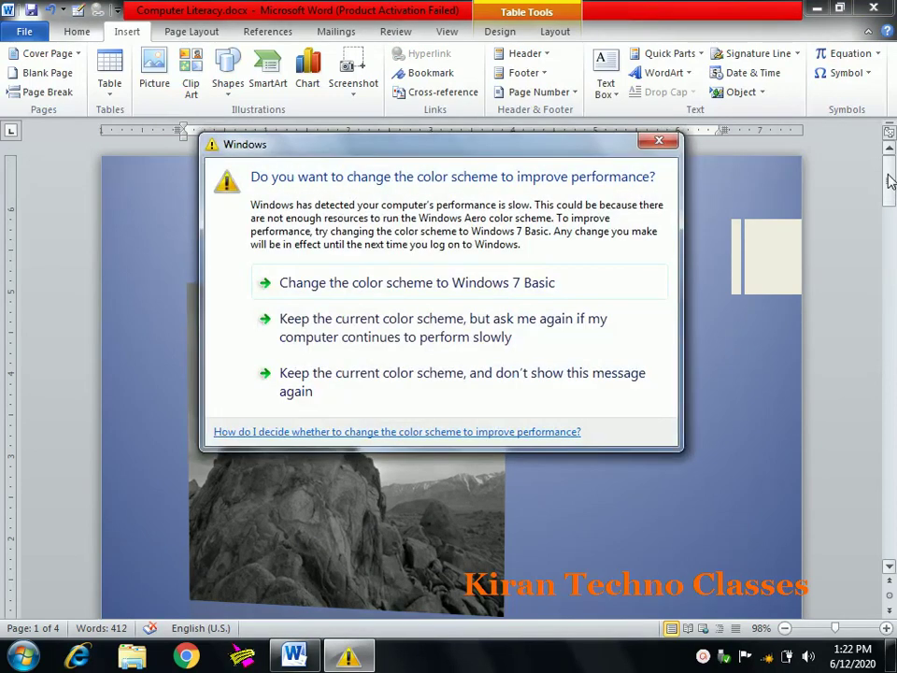
{"action": "left_click", "coordinate": [506, 374]}
{"action": "left_click_drag", "start_coordinate": [891, 198], "coordinate": [890, 224]}
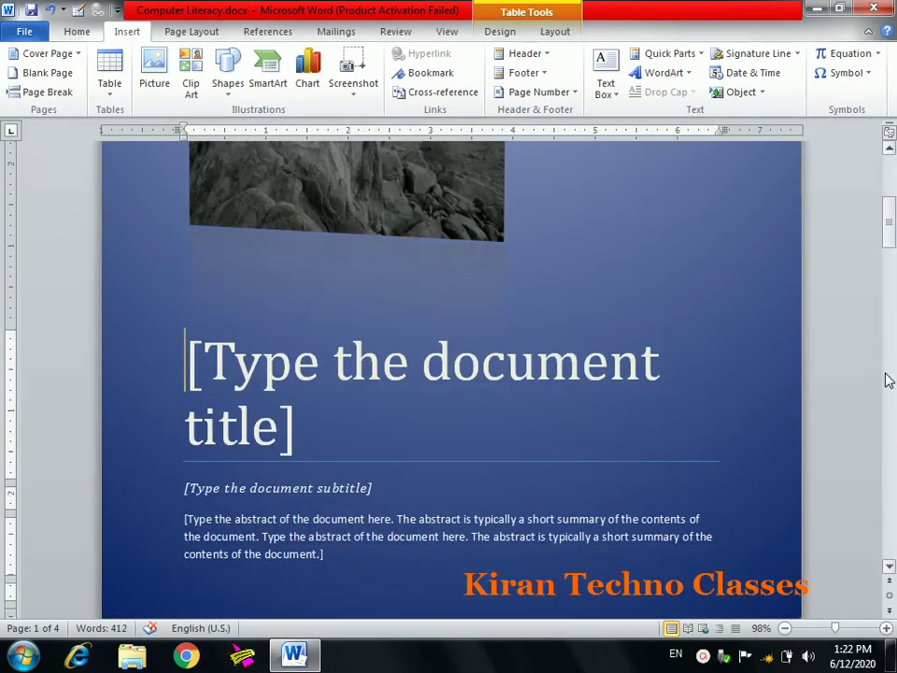
{"action": "left_click", "coordinate": [828, 628]}
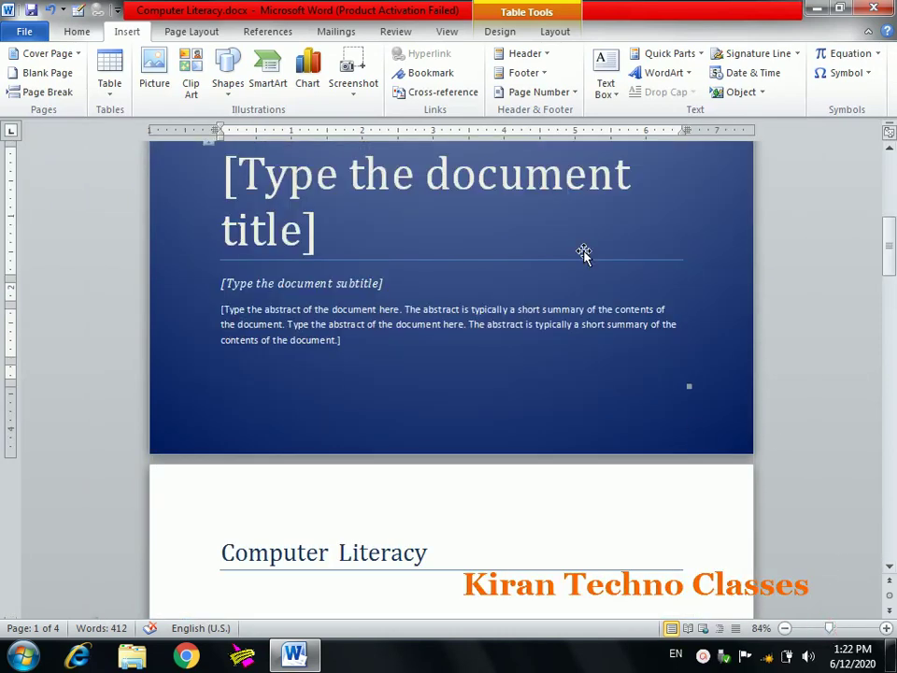
Step: Enter MSWORD as the cover title, 2010 as subtitle, and filler abstract text
{"action": "left_click", "coordinate": [303, 245]}
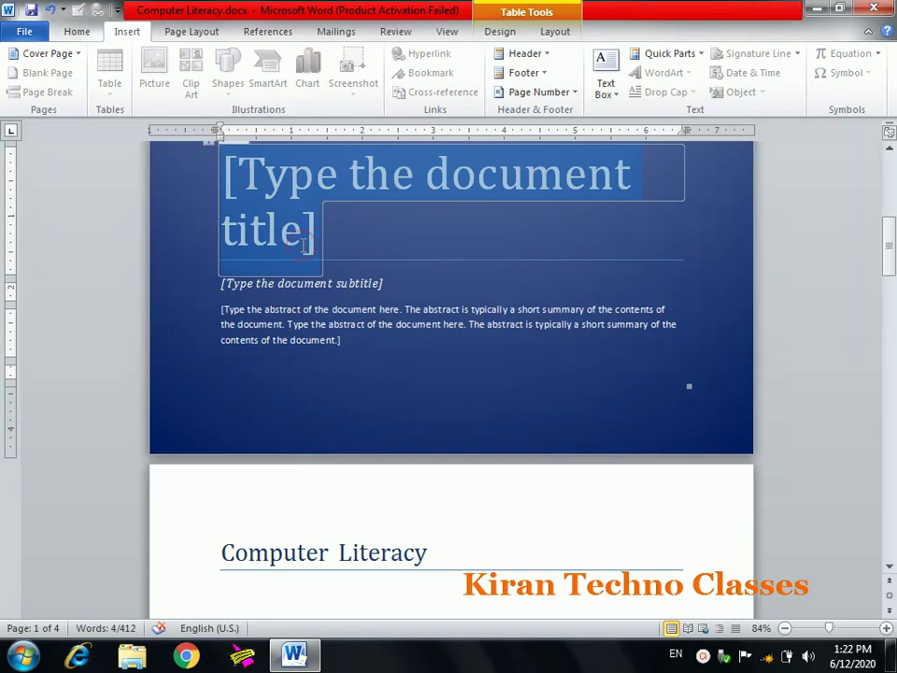
{"action": "type", "text": "MS"}
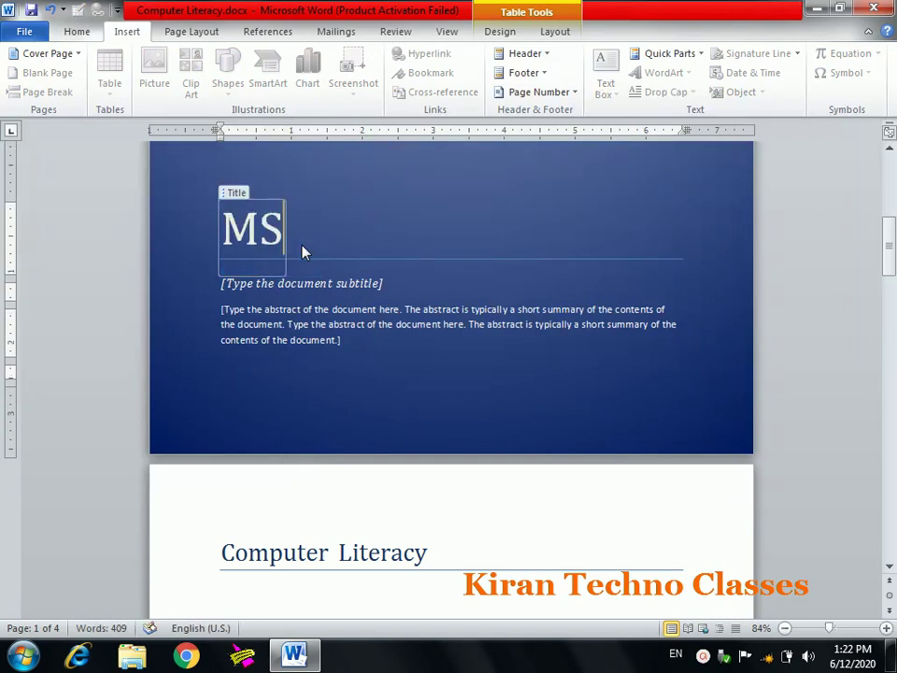
{"action": "type", "text": "WORD"}
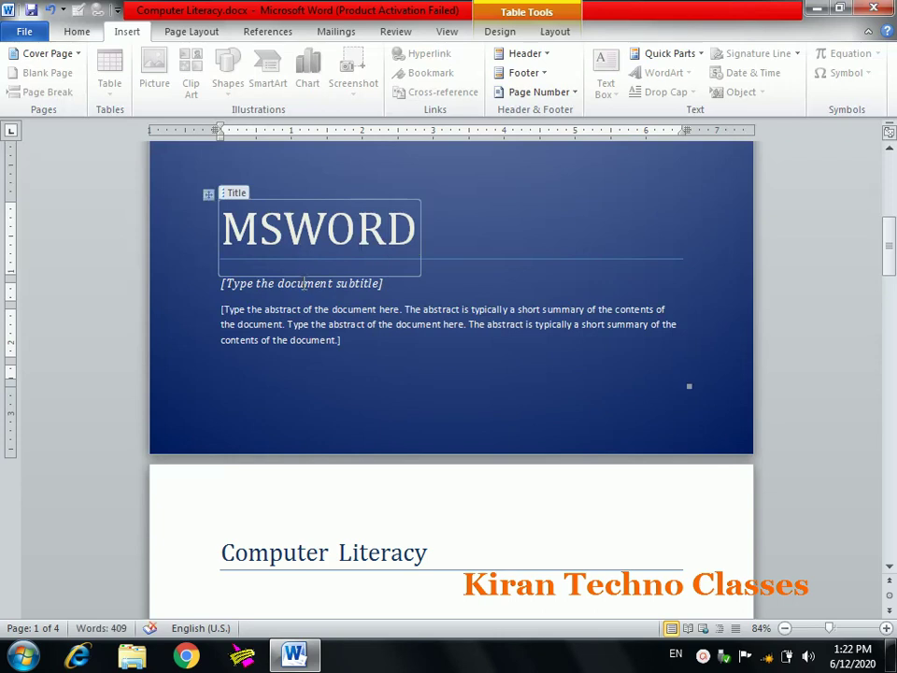
{"action": "left_click", "coordinate": [302, 286]}
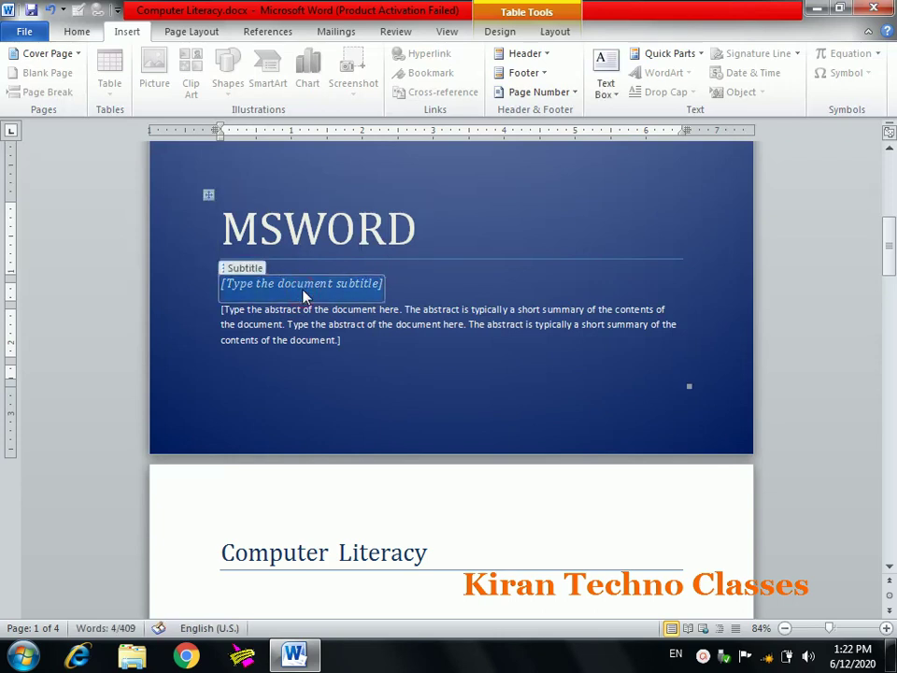
{"action": "type", "text": "201"}
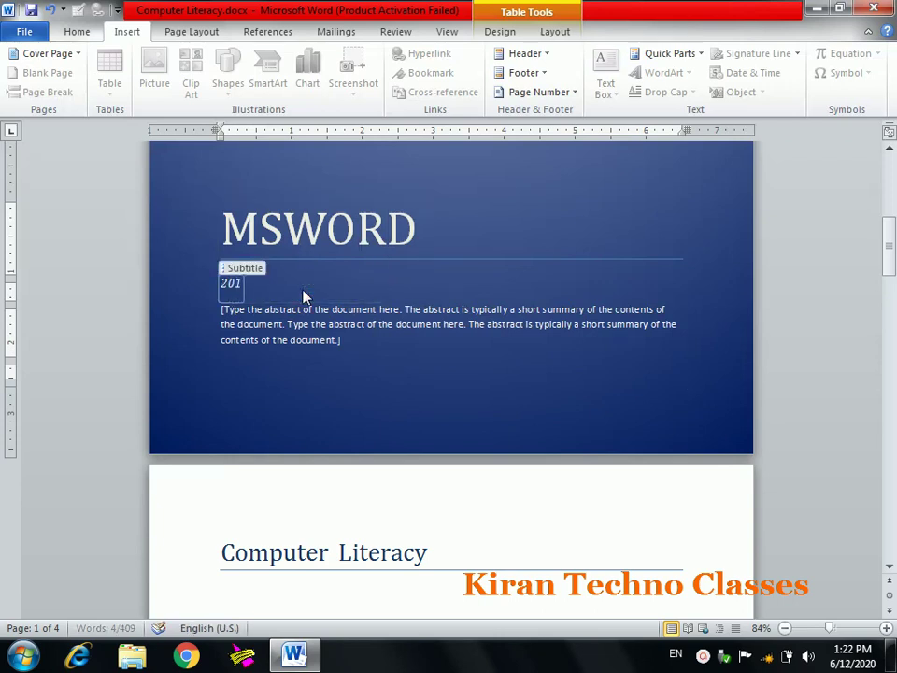
{"action": "type", "text": "0"}
{"action": "left_click", "coordinate": [338, 338]}
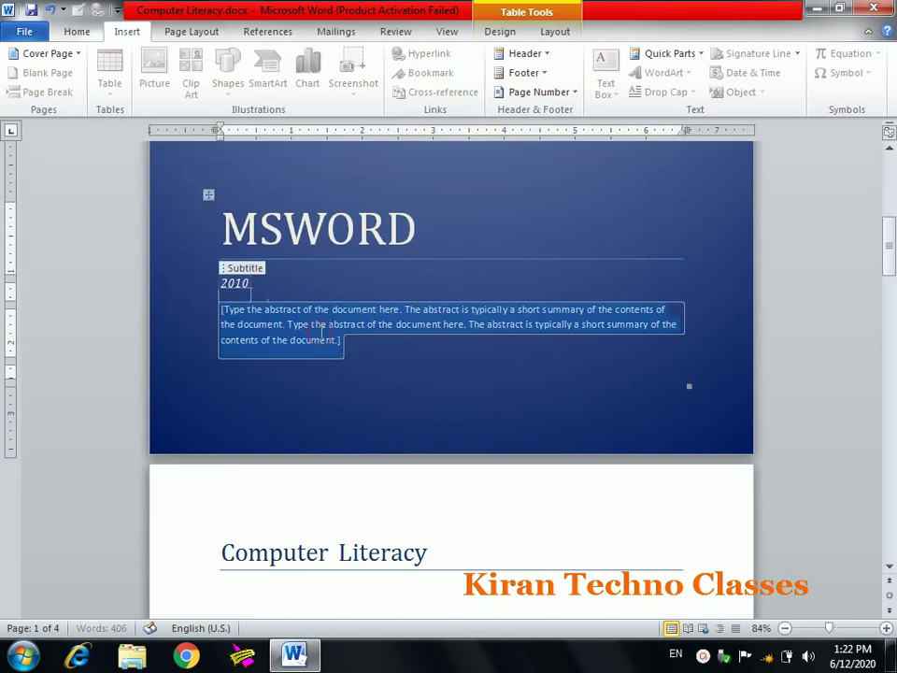
{"action": "type", "text": "Dhf jj hdskjf hkjdshfkdshfkhdsfhdskjhf sd kfjhdskjf hkds fksdhfkjds kjfdsh gfhdskghkshgf"}
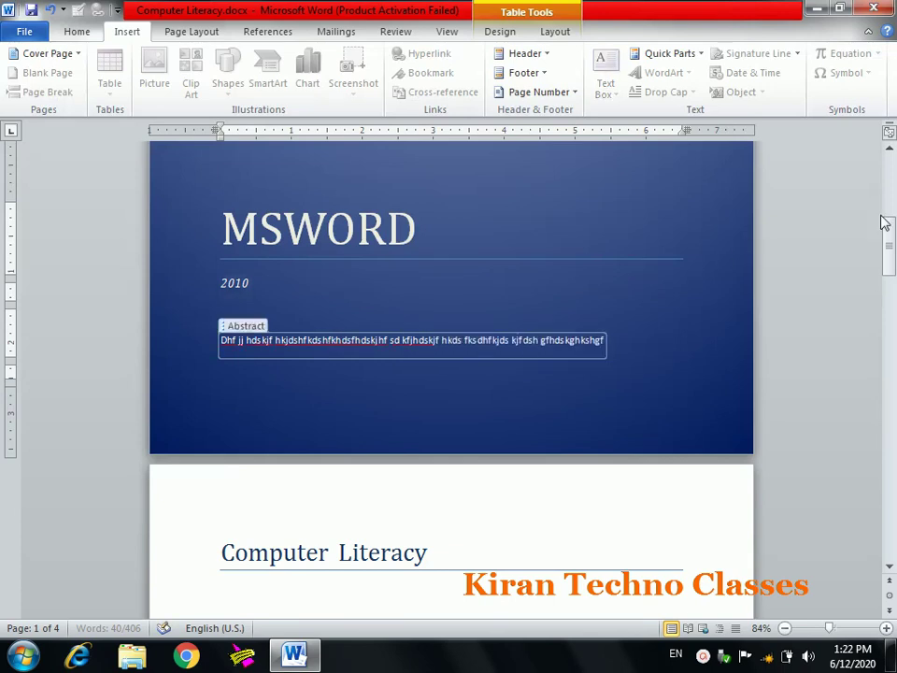
{"action": "mouse_move", "coordinate": [885, 222]}
{"action": "left_mouse_down"}
{"action": "mouse_move", "coordinate": [893, 237]}
{"action": "mouse_move", "coordinate": [894, 219]}
{"action": "left_mouse_up"}
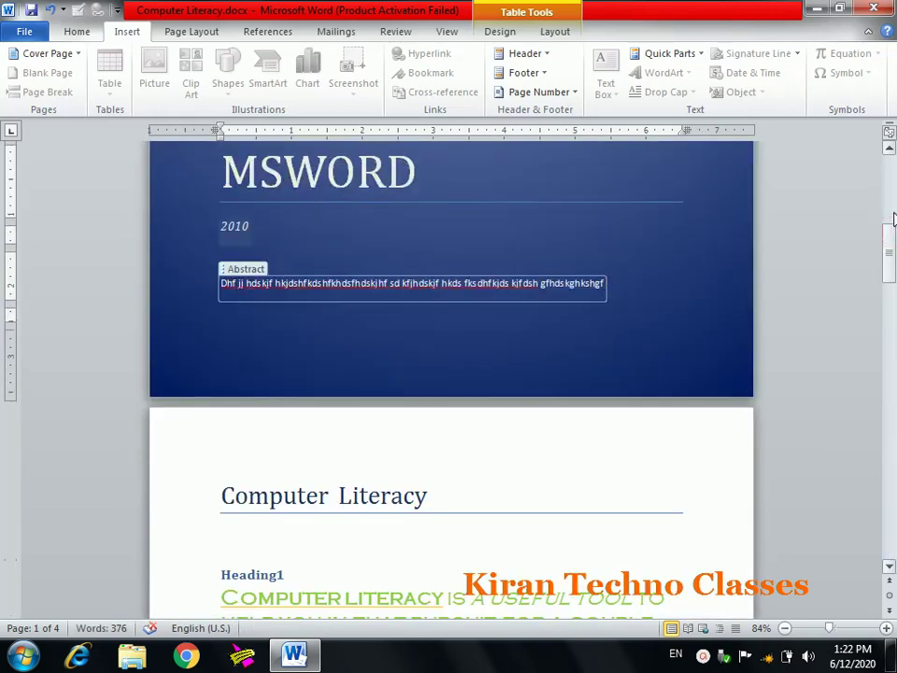
{"action": "left_click", "coordinate": [25, 30]}
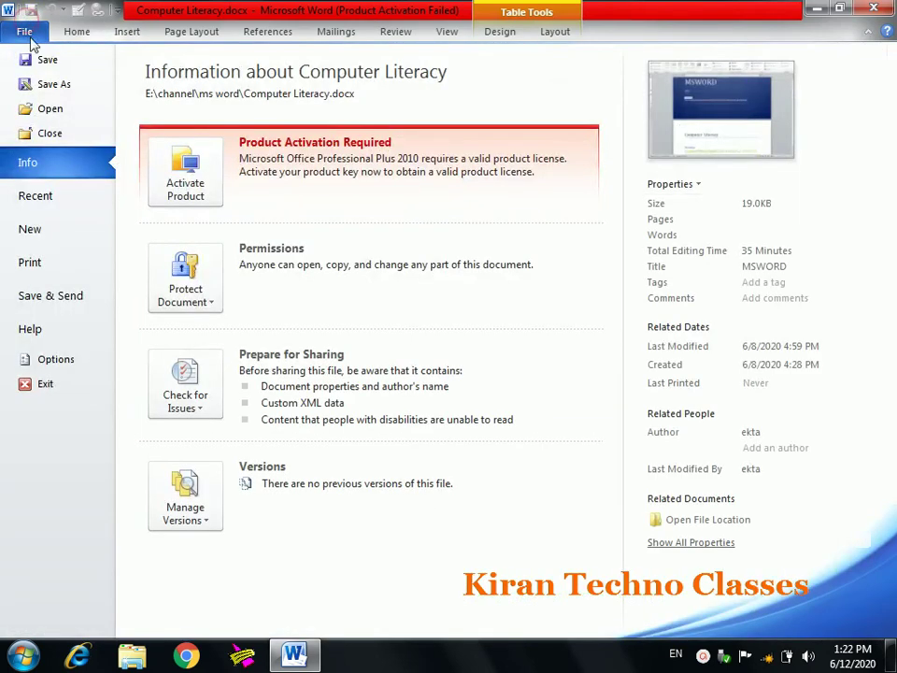
{"action": "left_click", "coordinate": [37, 262]}
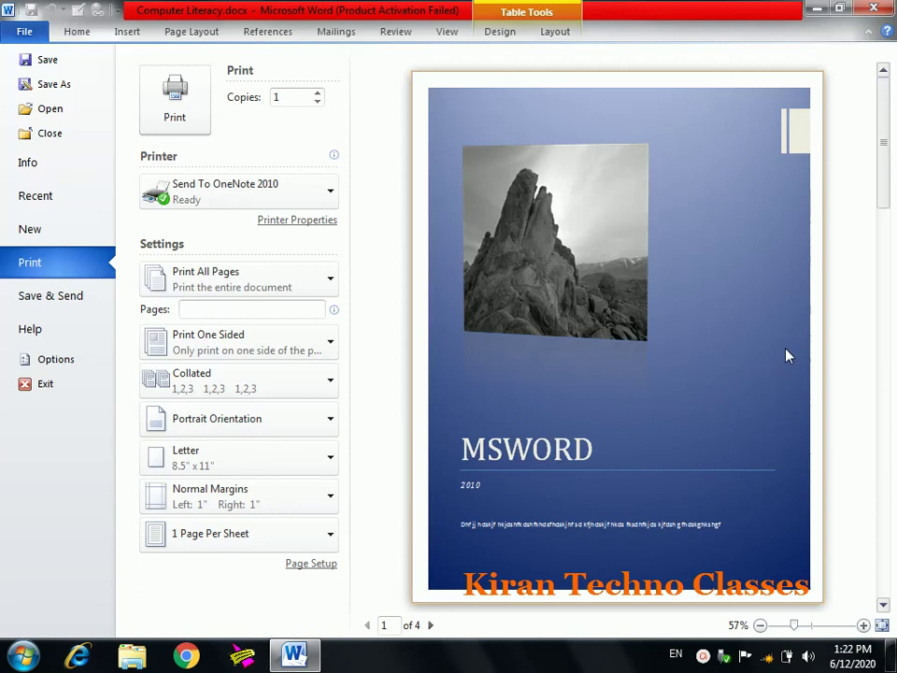
{"action": "left_click", "coordinate": [431, 625]}
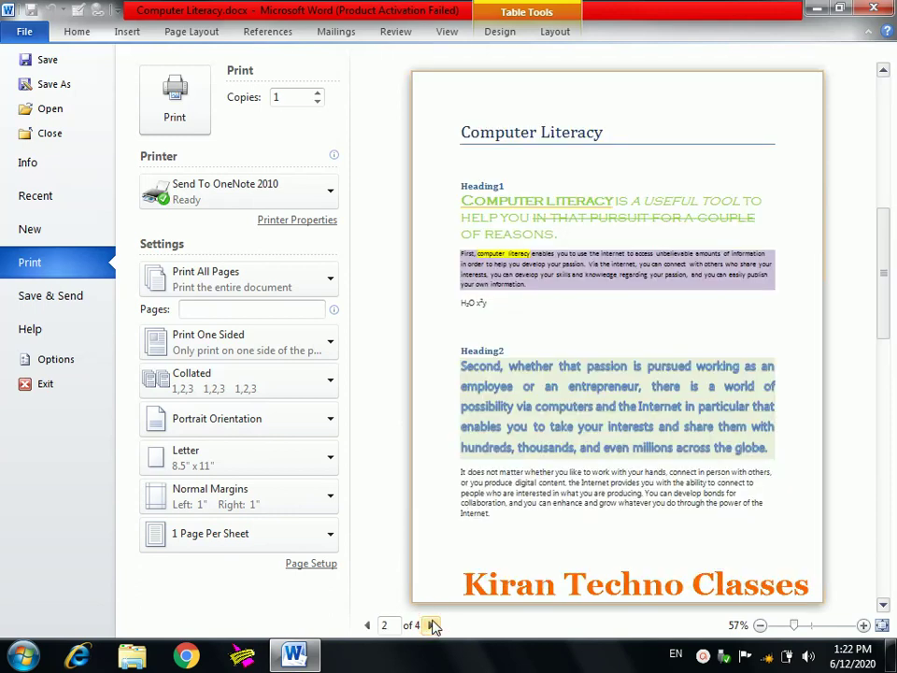
{"action": "key", "text": "Escape"}
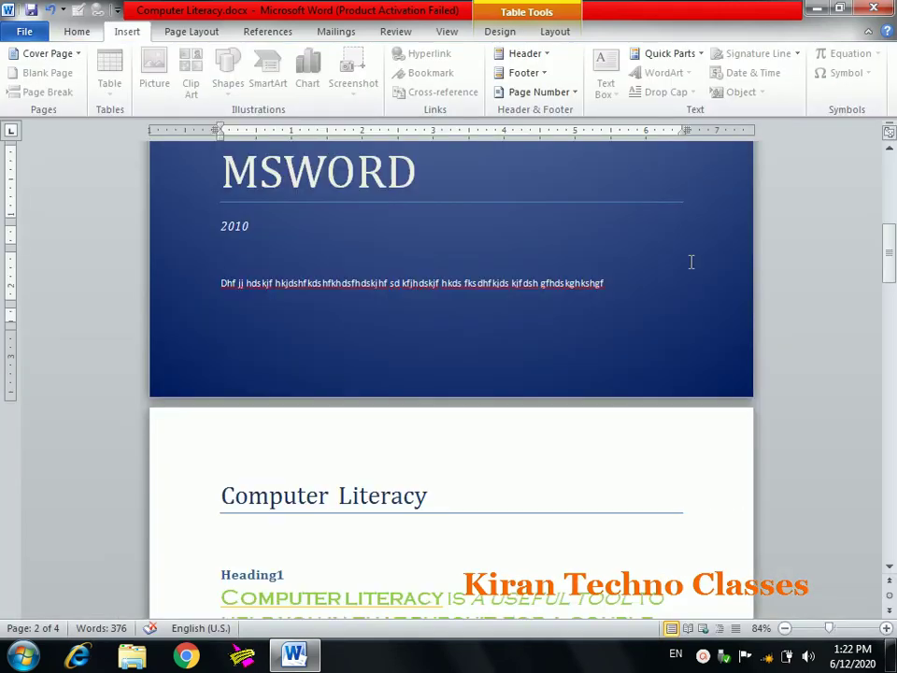
Step: Delete the MSWORD cover page using Cover Page > Remove Current Cover Page
{"action": "left_click_drag", "start_coordinate": [889, 241], "coordinate": [890, 209]}
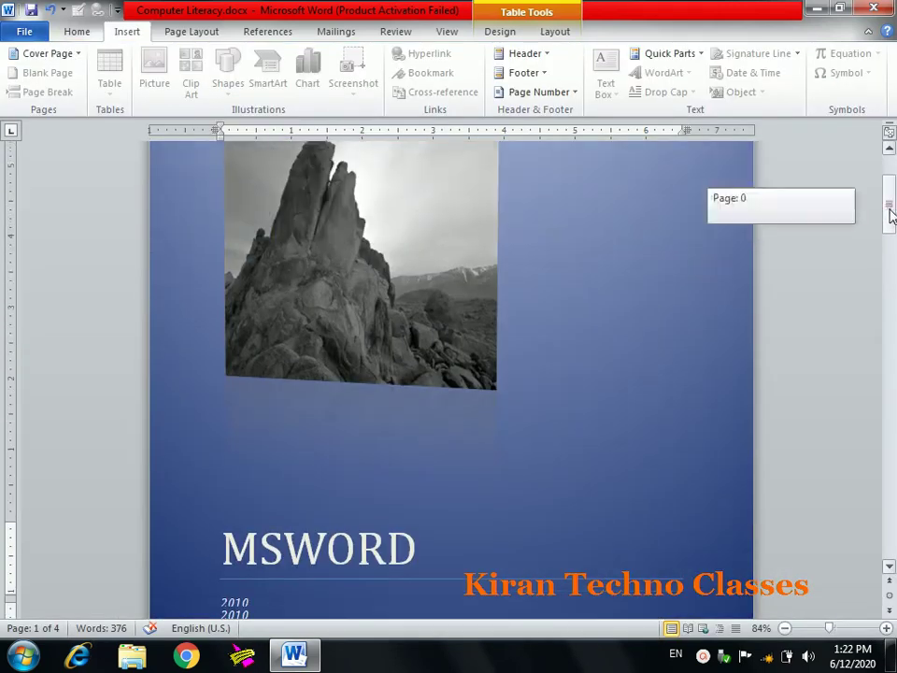
{"action": "left_click_drag", "start_coordinate": [891, 211], "coordinate": [890, 224]}
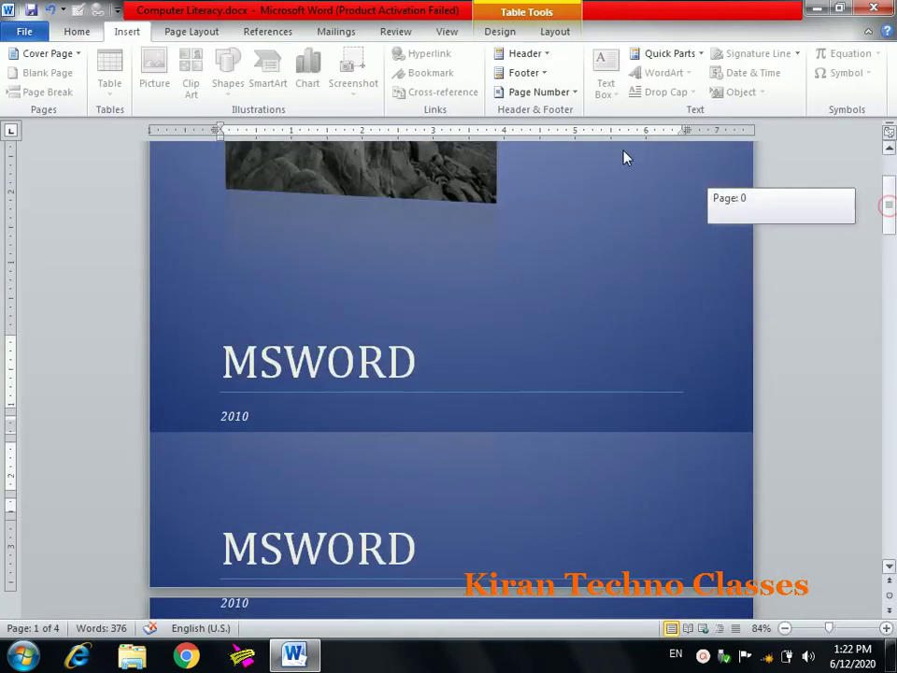
{"action": "left_click", "coordinate": [75, 53]}
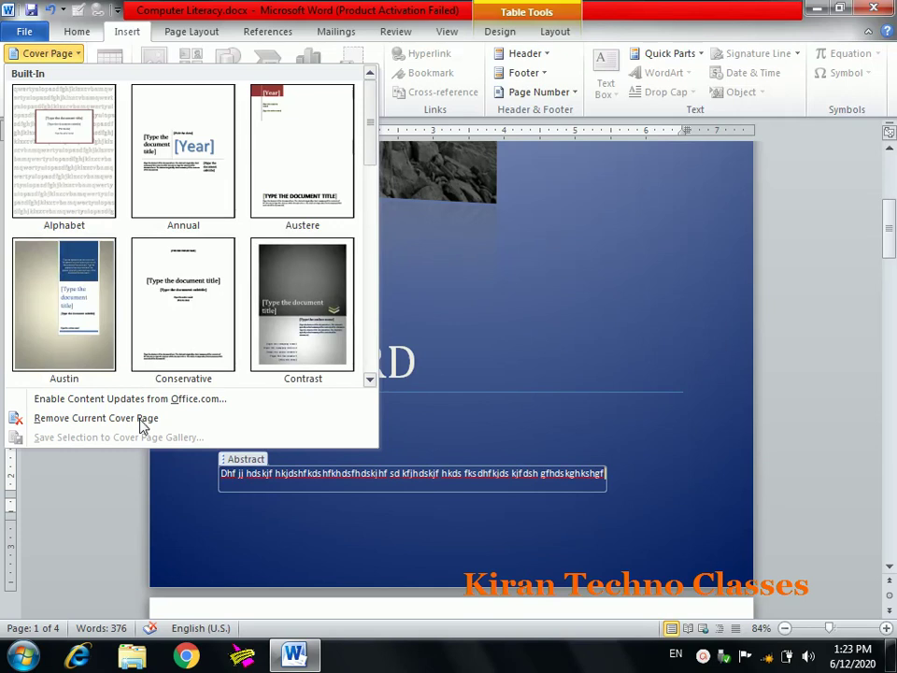
{"action": "left_click", "coordinate": [142, 426]}
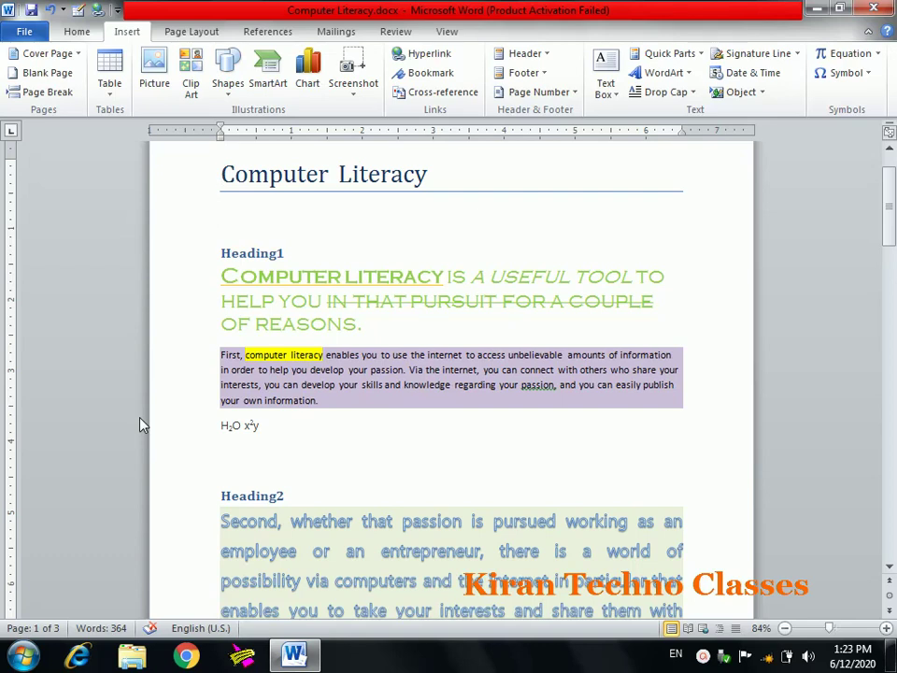
Step: Use the Blank Page command after the Mouse item on page 2, then review pages 2–4
{"action": "left_click_drag", "start_coordinate": [894, 213], "coordinate": [893, 416]}
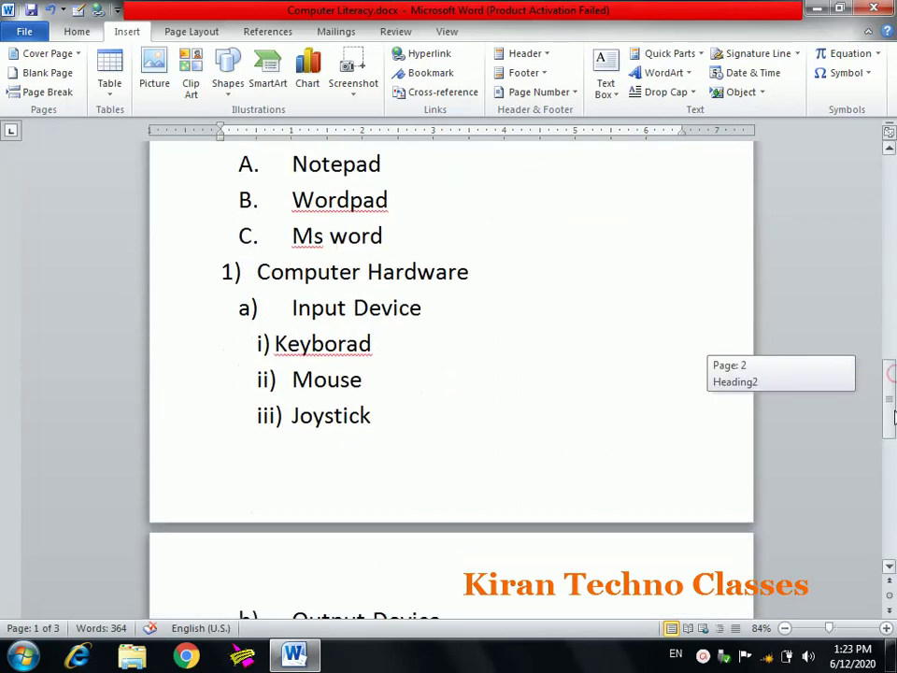
{"action": "left_click", "coordinate": [383, 378]}
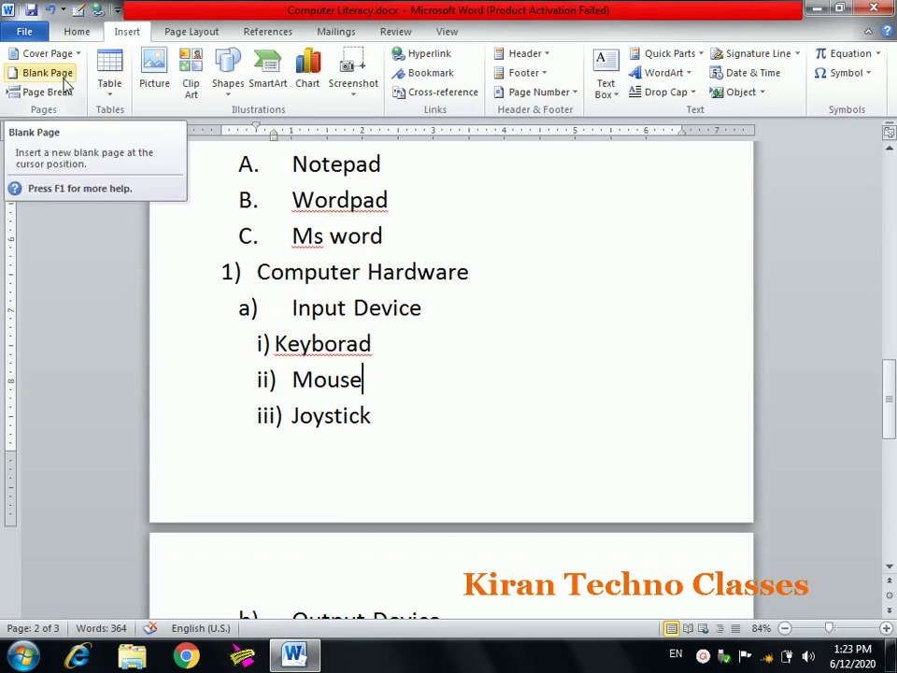
{"action": "left_click", "coordinate": [64, 79]}
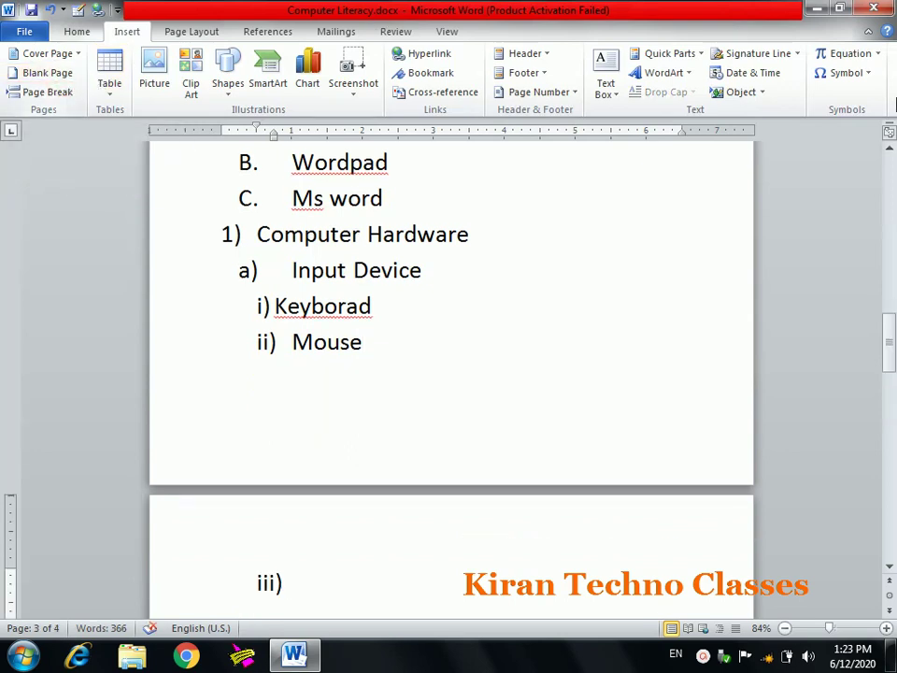
{"action": "left_click_drag", "start_coordinate": [892, 301], "coordinate": [890, 414]}
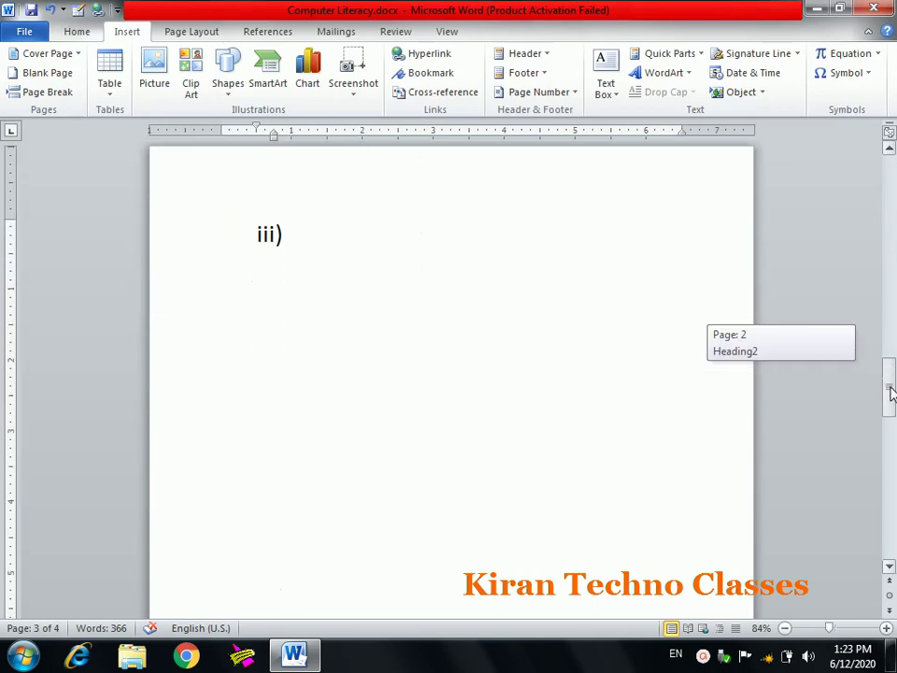
{"action": "mouse_move", "coordinate": [891, 414]}
{"action": "left_mouse_down"}
{"action": "mouse_move", "coordinate": [890, 459]}
{"action": "mouse_move", "coordinate": [889, 370]}
{"action": "left_mouse_up"}
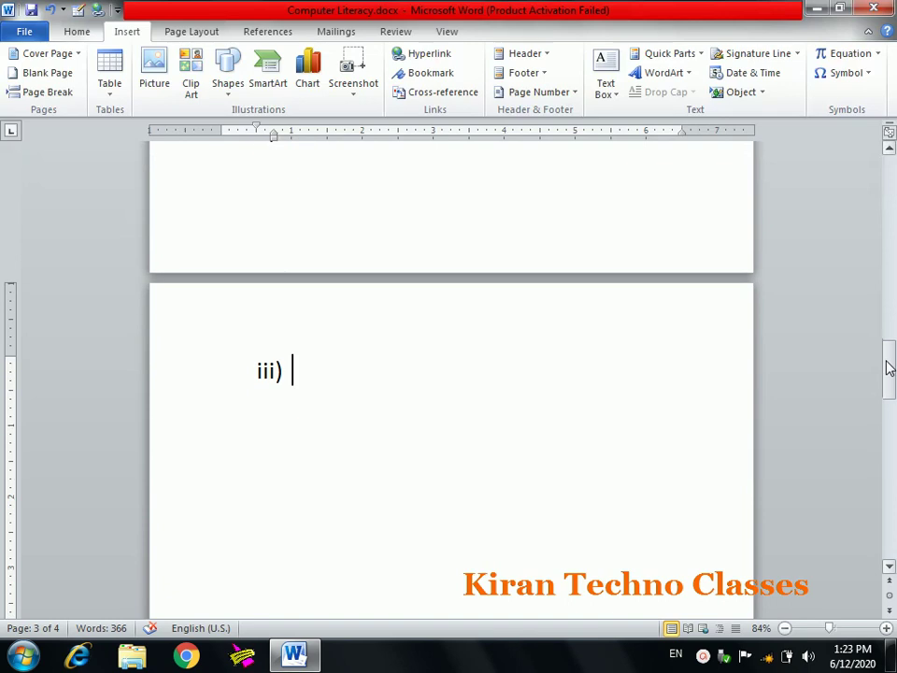
{"action": "left_click_drag", "start_coordinate": [889, 372], "coordinate": [889, 348]}
{"action": "scroll", "coordinate": [377, 213], "scroll_direction": "down", "scroll_amount": 3}
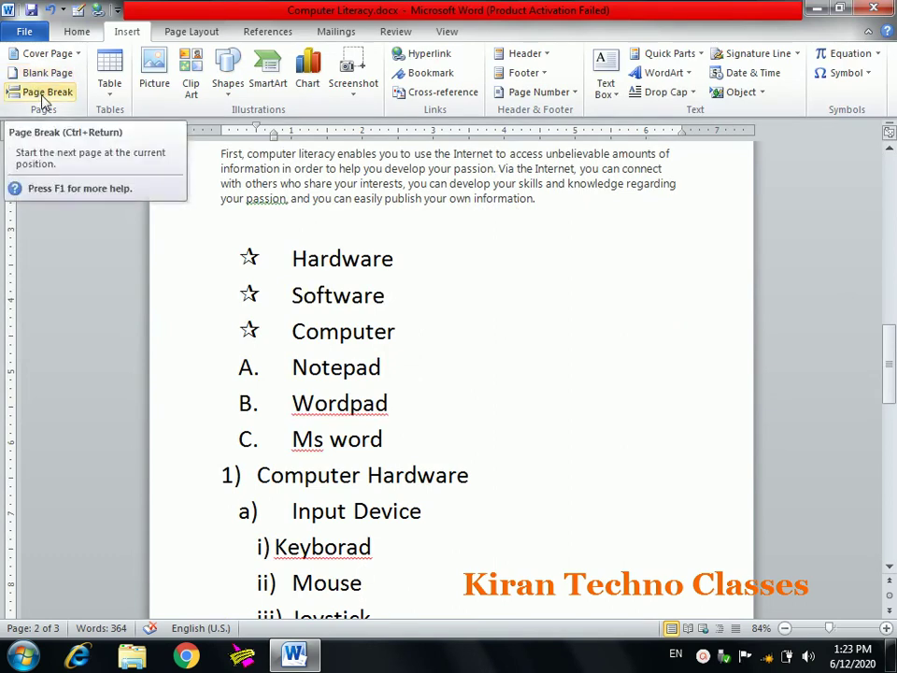
Step: Clear away the extra empty lines below the Ms word item
{"action": "left_click", "coordinate": [389, 442]}
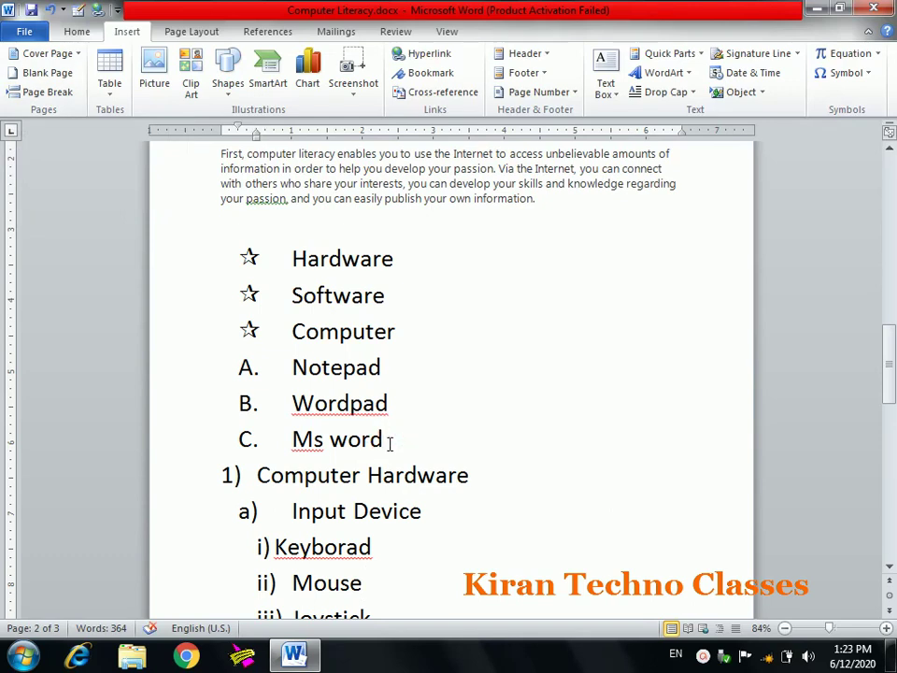
{"action": "key", "text": "Return"}
{"action": "key", "text": "Return"}
{"action": "key", "text": "Return"}
{"action": "key", "text": "Return"}
{"action": "key", "text": "Return"}
{"action": "key", "text": "Return"}
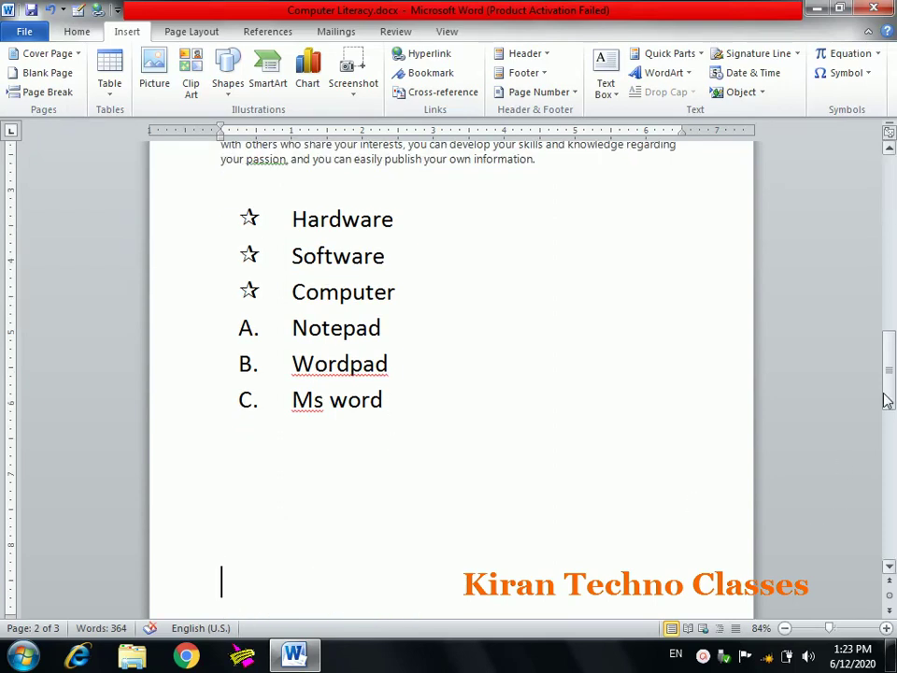
{"action": "left_click_drag", "start_coordinate": [889, 370], "coordinate": [894, 423]}
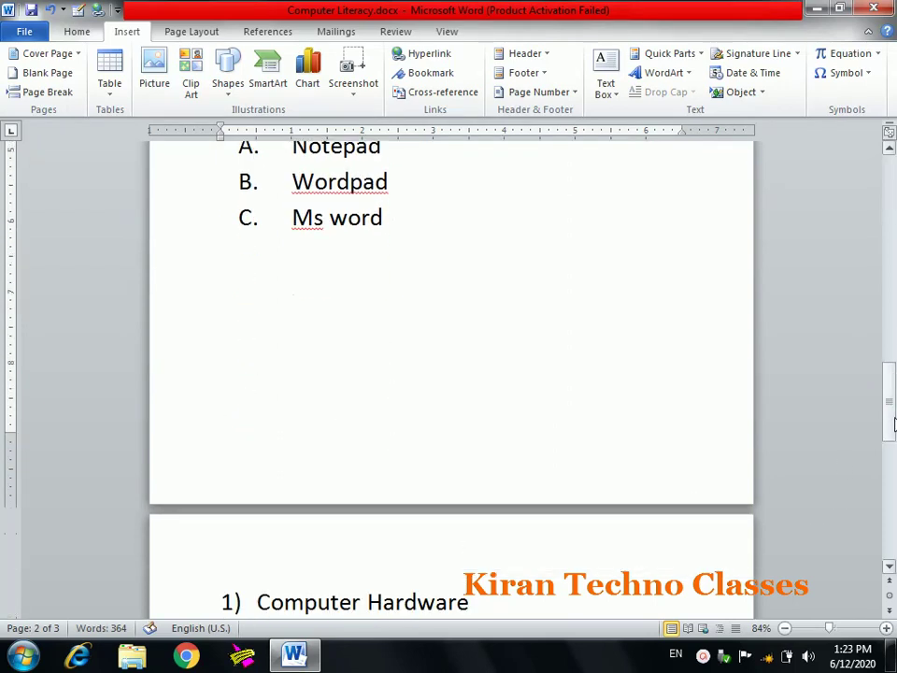
{"action": "key", "text": "BackSpace"}
{"action": "key", "text": "BackSpace"}
{"action": "key", "text": "BackSpace"}
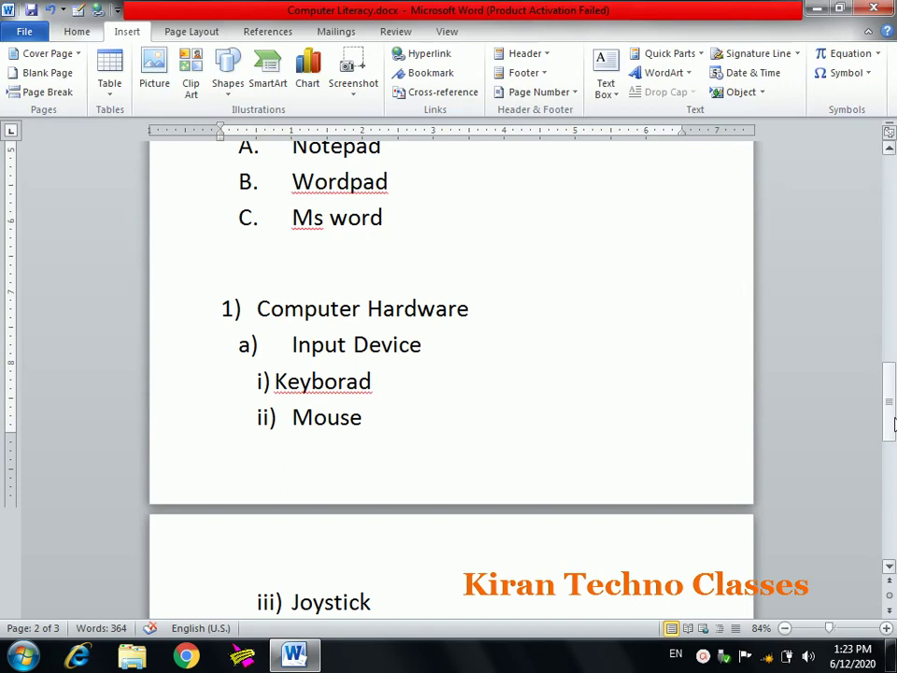
{"action": "key", "text": "Delete"}
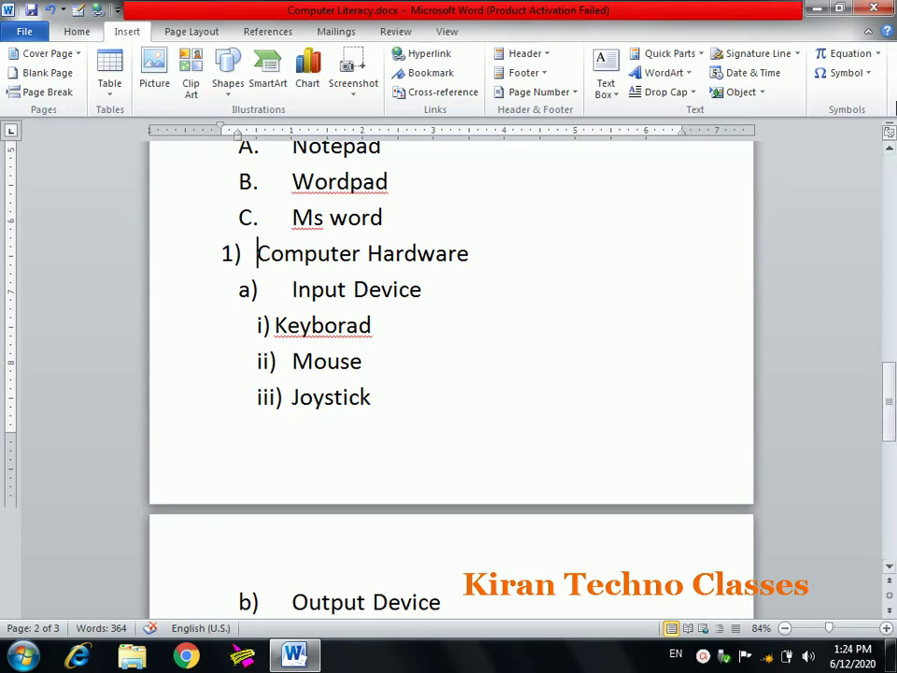
Step: Insert a page break after Ms word so list item D starts a new page
{"action": "left_click", "coordinate": [388, 213]}
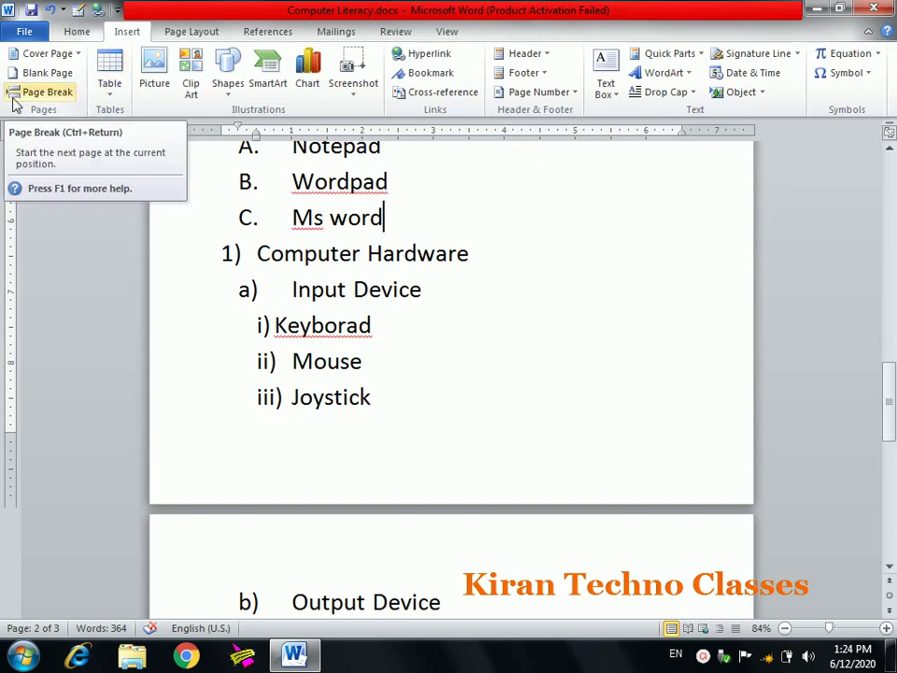
{"action": "left_click", "coordinate": [39, 91]}
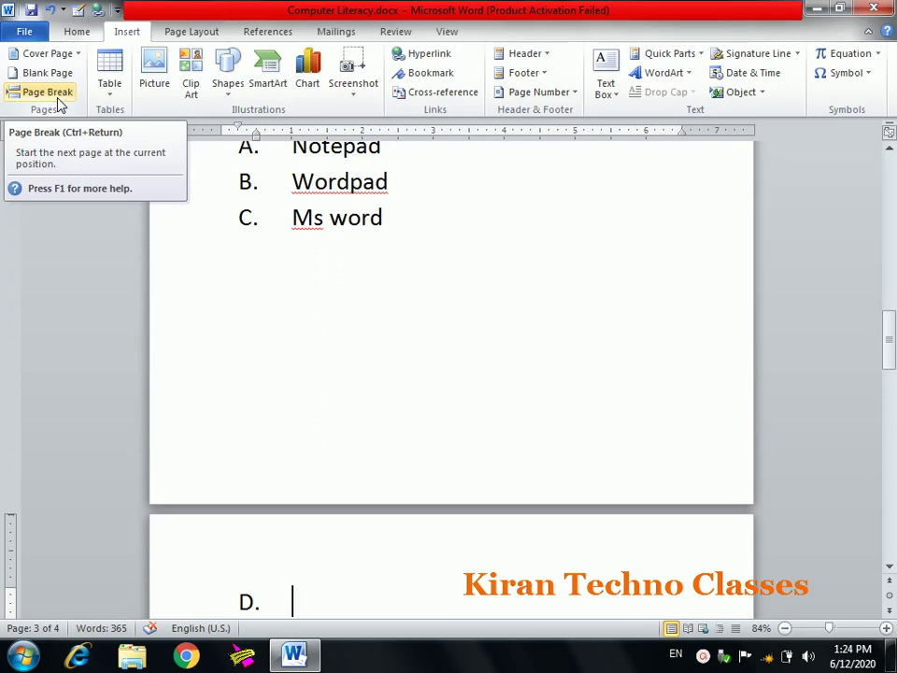
{"action": "left_click", "coordinate": [79, 33]}
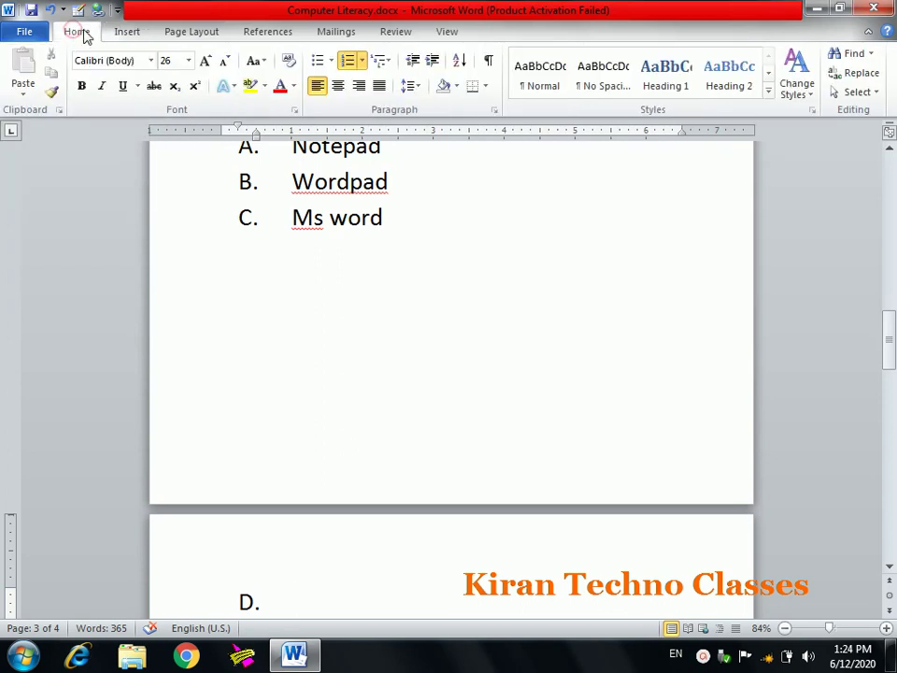
Step: Show formatting marks and add blank lines after the Hardware item
{"action": "left_click", "coordinate": [489, 61]}
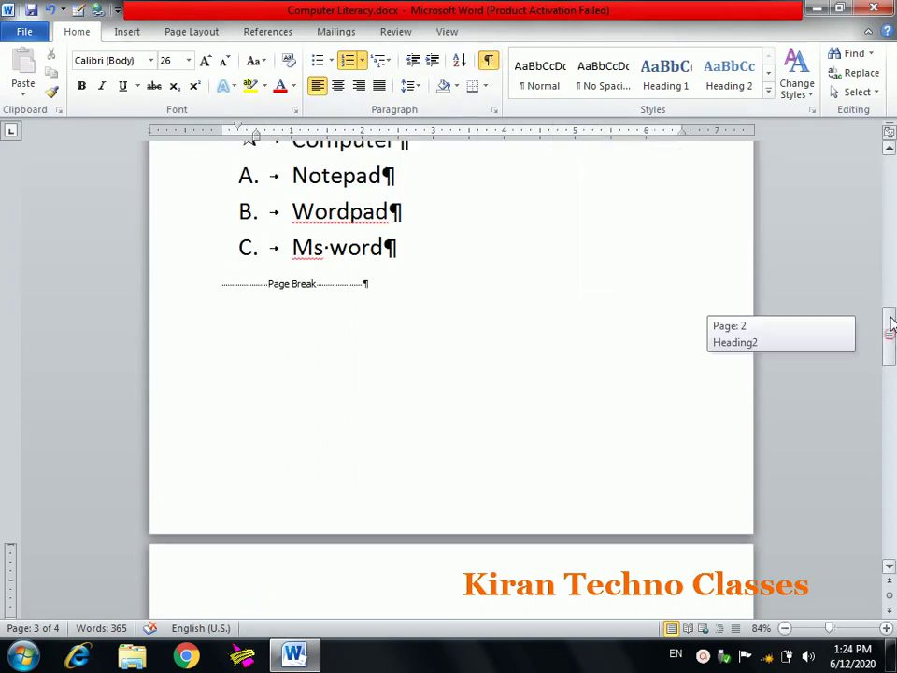
{"action": "left_click_drag", "start_coordinate": [891, 329], "coordinate": [888, 310]}
{"action": "left_click", "coordinate": [407, 241]}
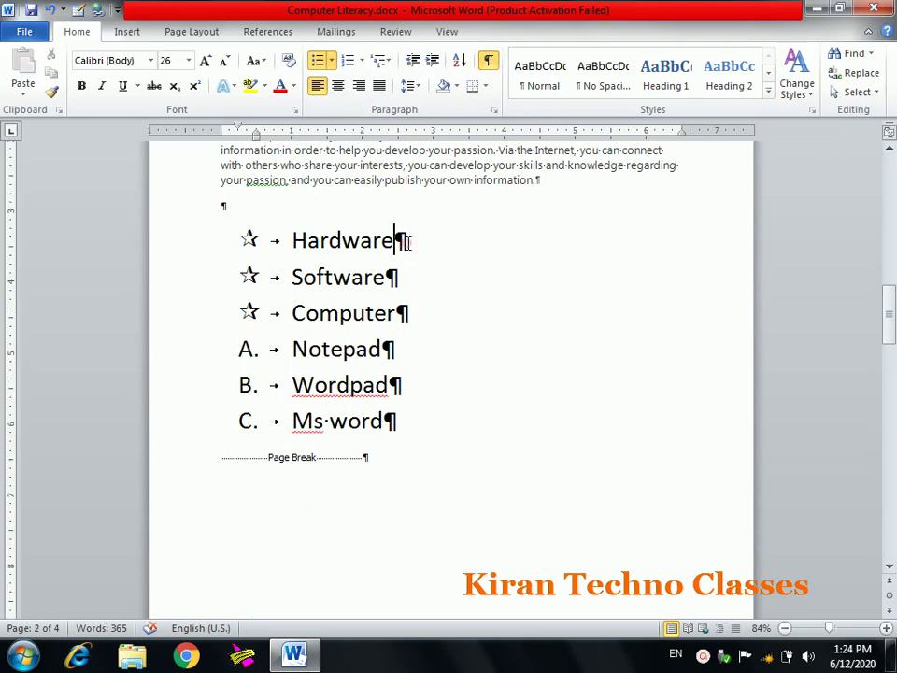
{"action": "key", "text": "Return"}
{"action": "key", "text": "Return"}
{"action": "key", "text": "Return"}
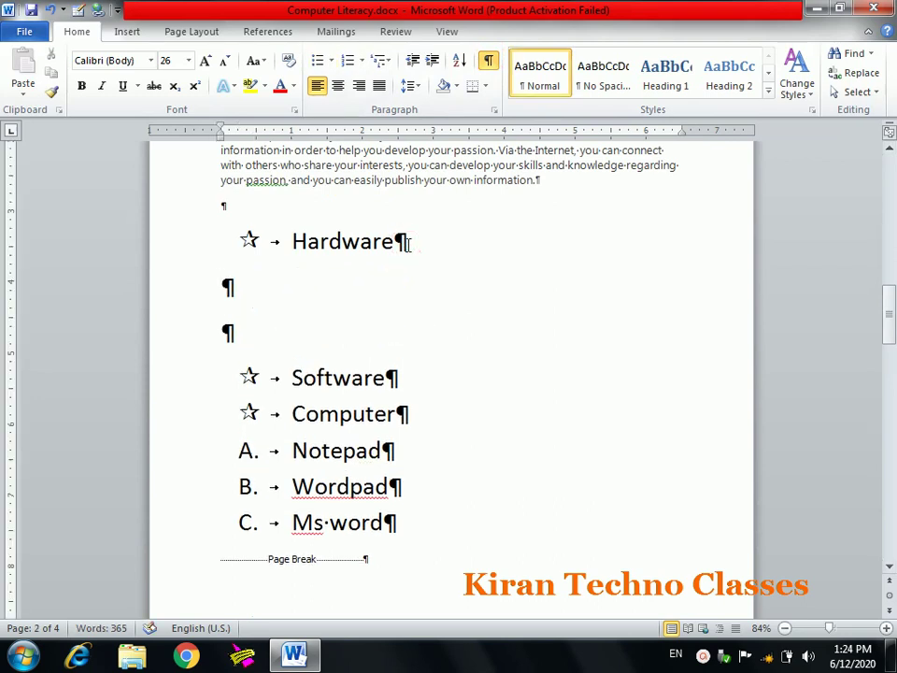
{"action": "key", "text": "Tab"}
{"action": "key", "text": "Tab"}
{"action": "key", "text": "Tab"}
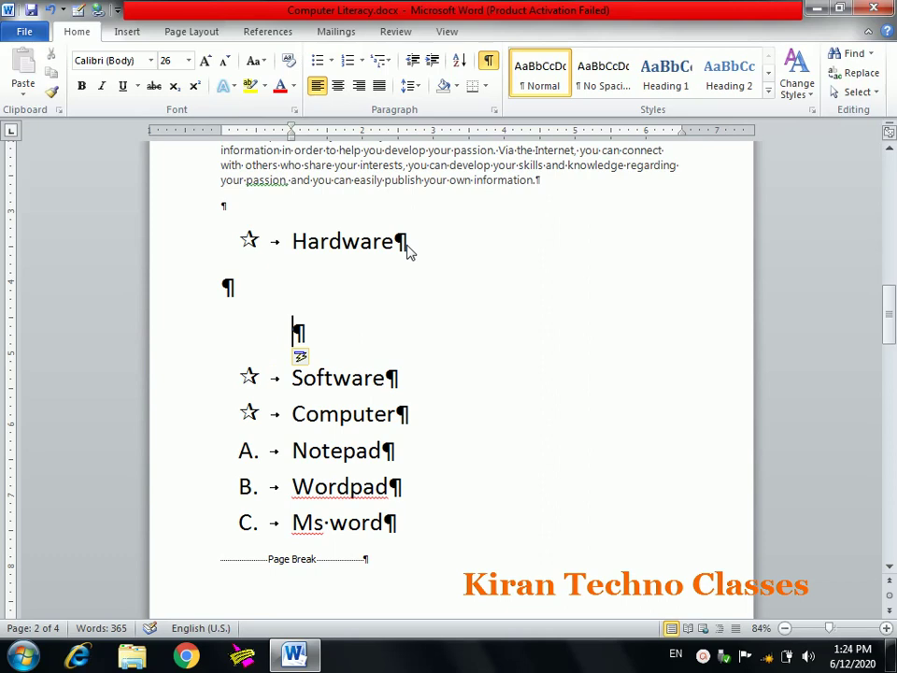
Step: Indent the star-bulleted Hardware, Software and Computer items one level, then hide formatting marks
{"action": "left_click", "coordinate": [293, 241]}
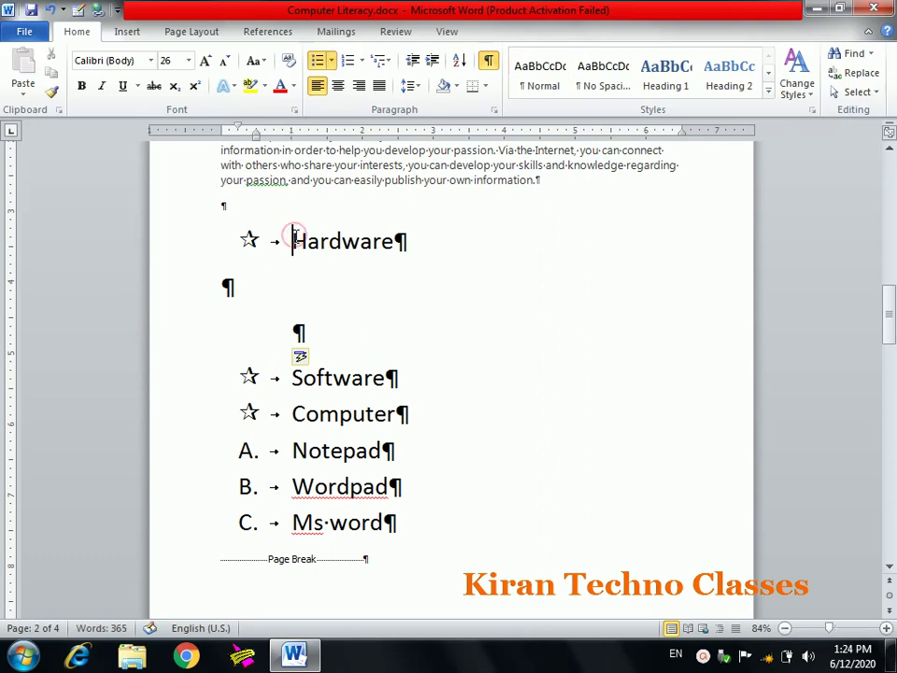
{"action": "key", "text": "Tab"}
{"action": "left_click", "coordinate": [327, 414]}
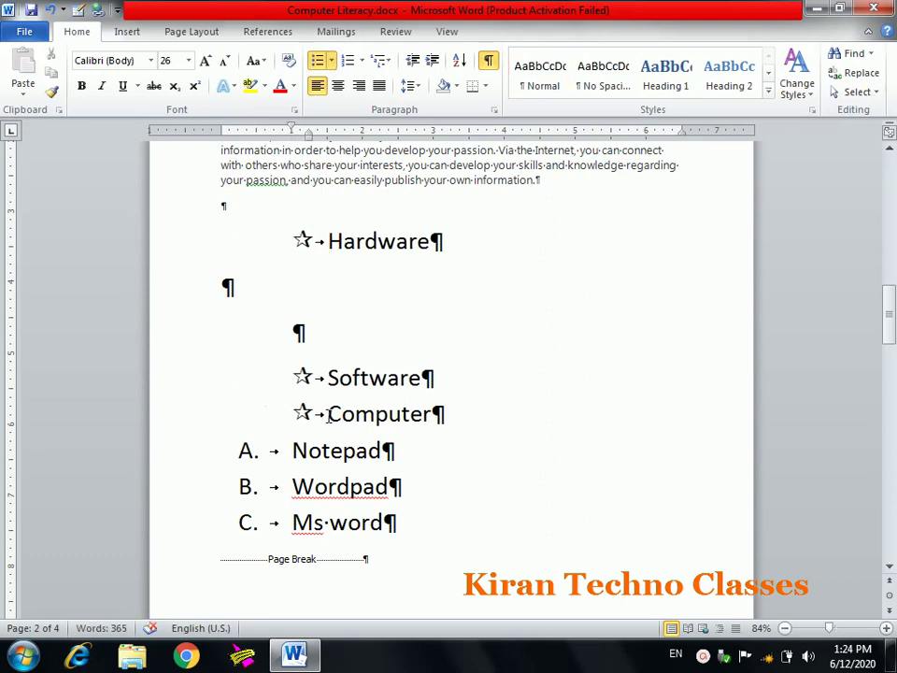
{"action": "left_click", "coordinate": [294, 569]}
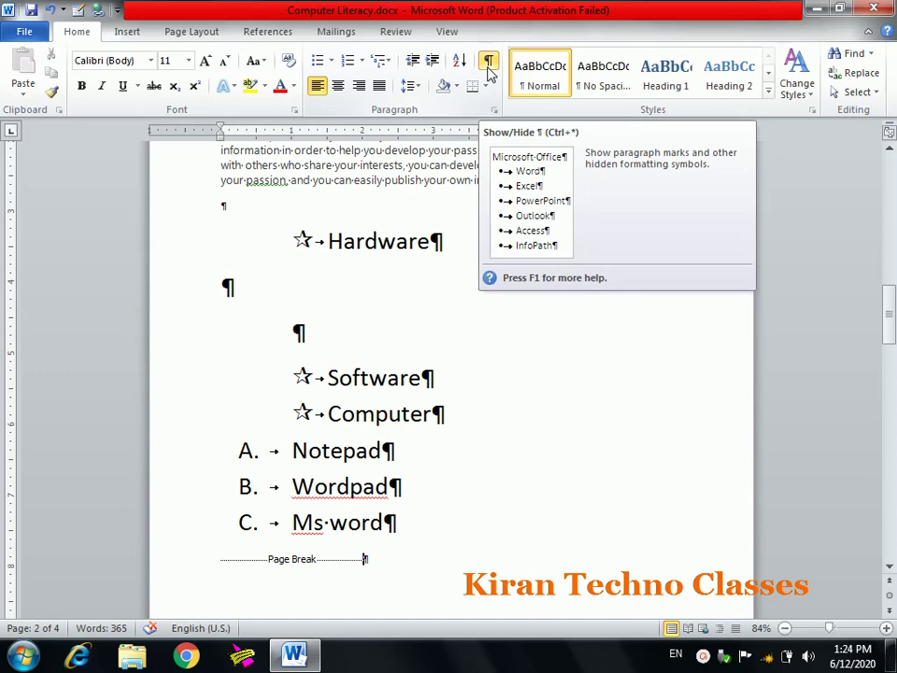
{"action": "left_click", "coordinate": [488, 63]}
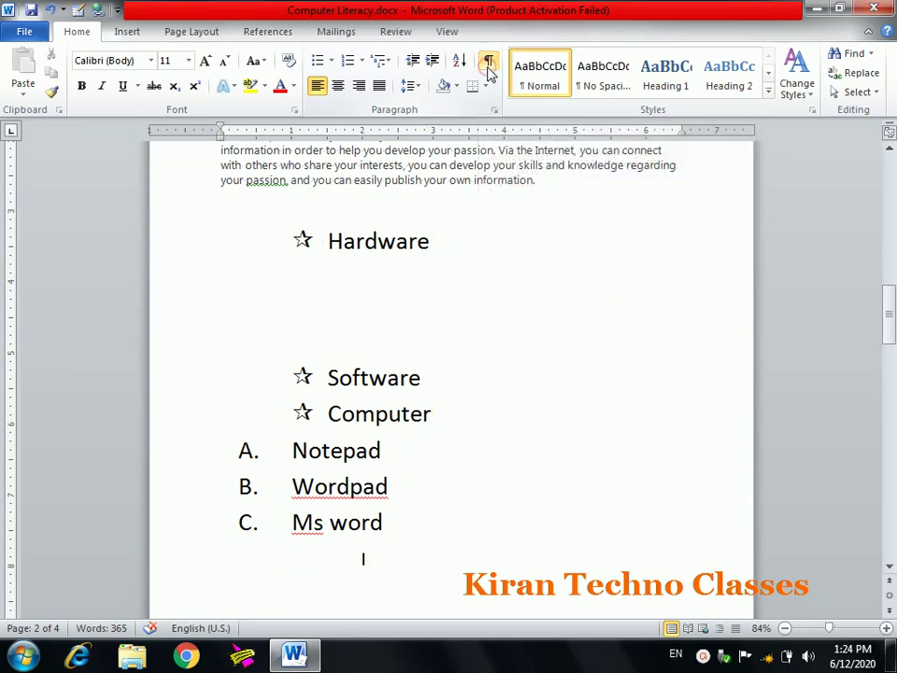
Step: Scroll down and place the cursor at the top of the blank fourth page
{"action": "left_click", "coordinate": [127, 34]}
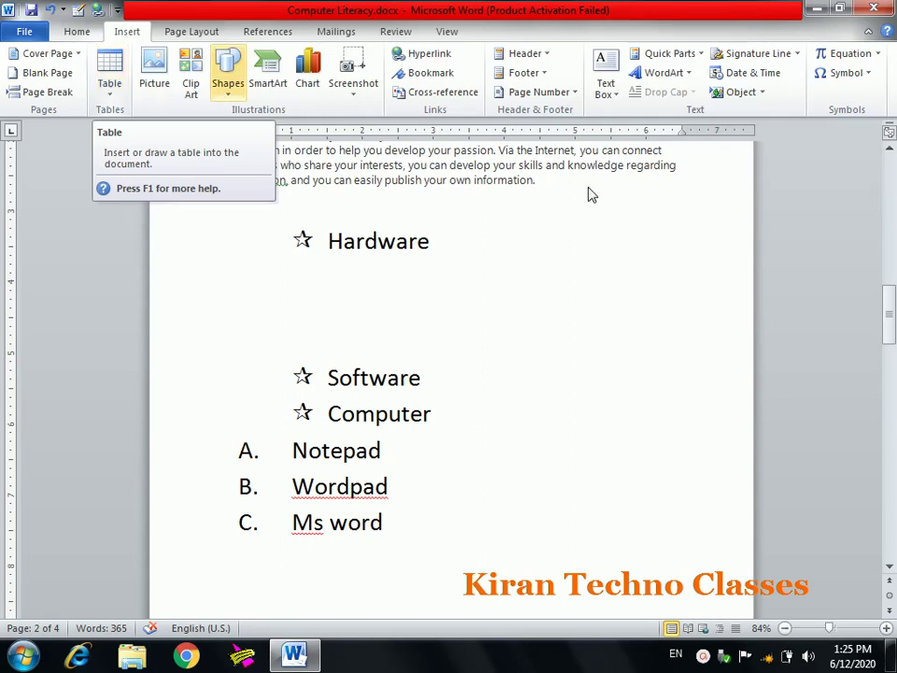
{"action": "left_click_drag", "start_coordinate": [891, 313], "coordinate": [892, 388]}
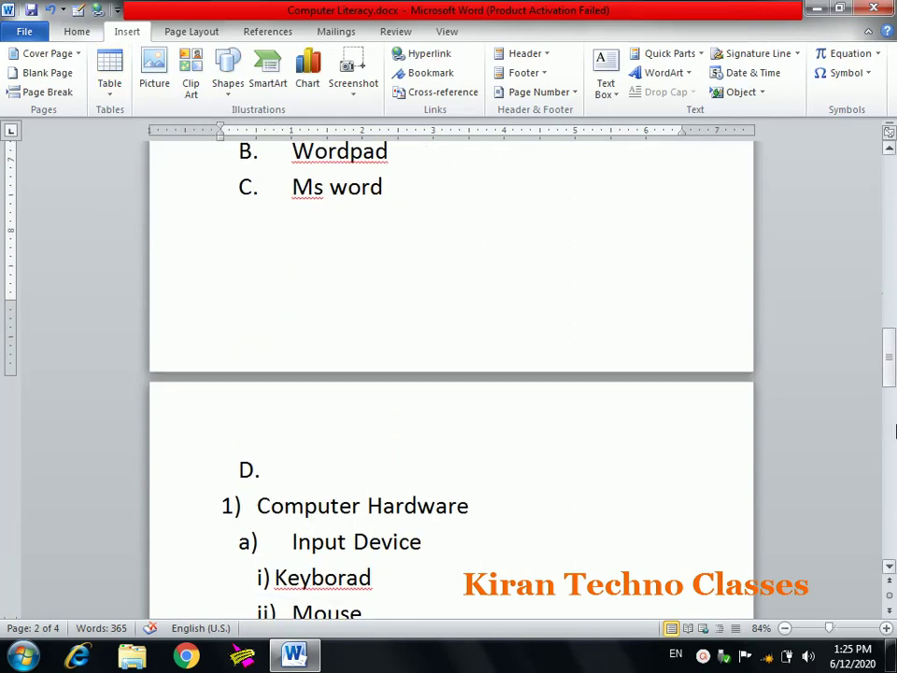
{"action": "left_click_drag", "start_coordinate": [891, 374], "coordinate": [890, 486]}
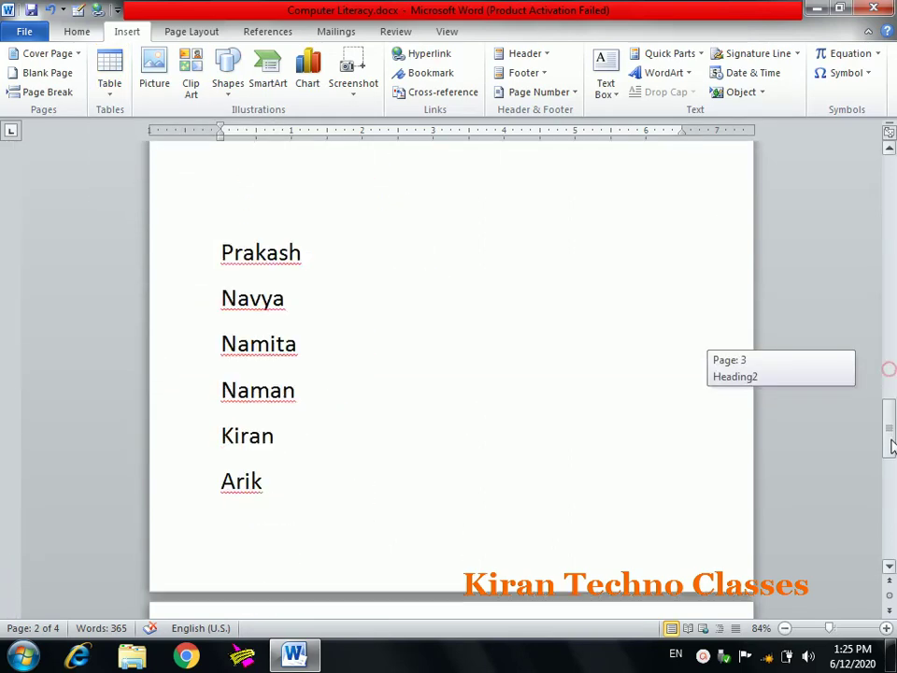
{"action": "left_click", "coordinate": [889, 148]}
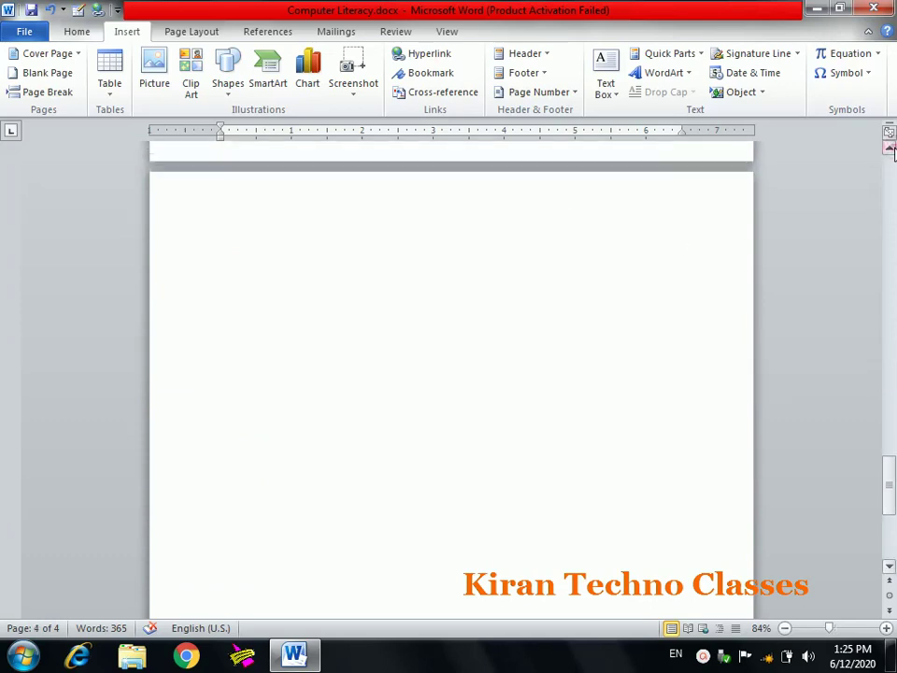
{"action": "left_click", "coordinate": [295, 240]}
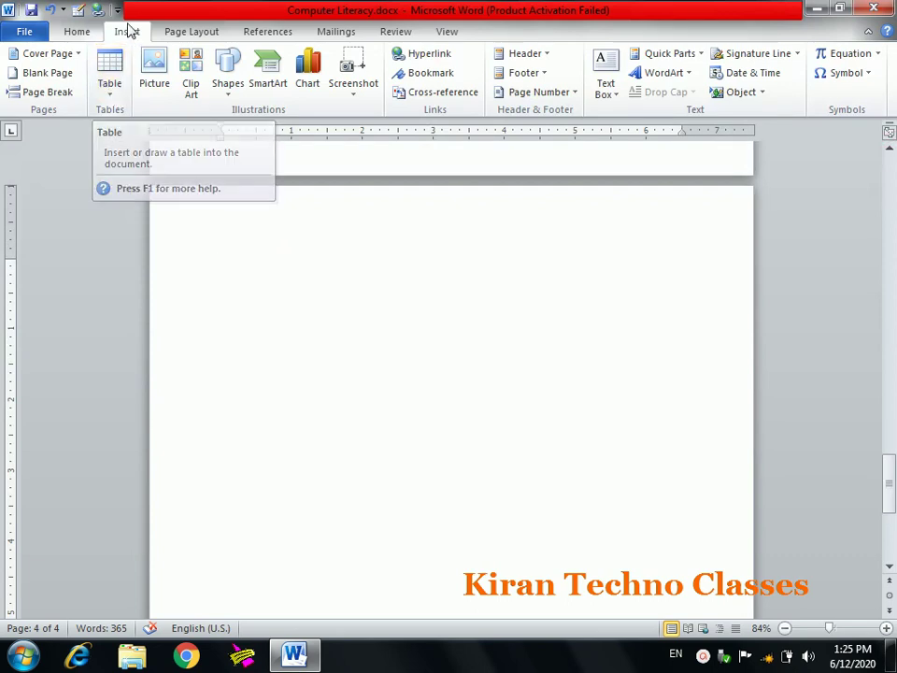
Step: Open the Table dropdown to see the table insertion options
{"action": "left_click", "coordinate": [112, 84]}
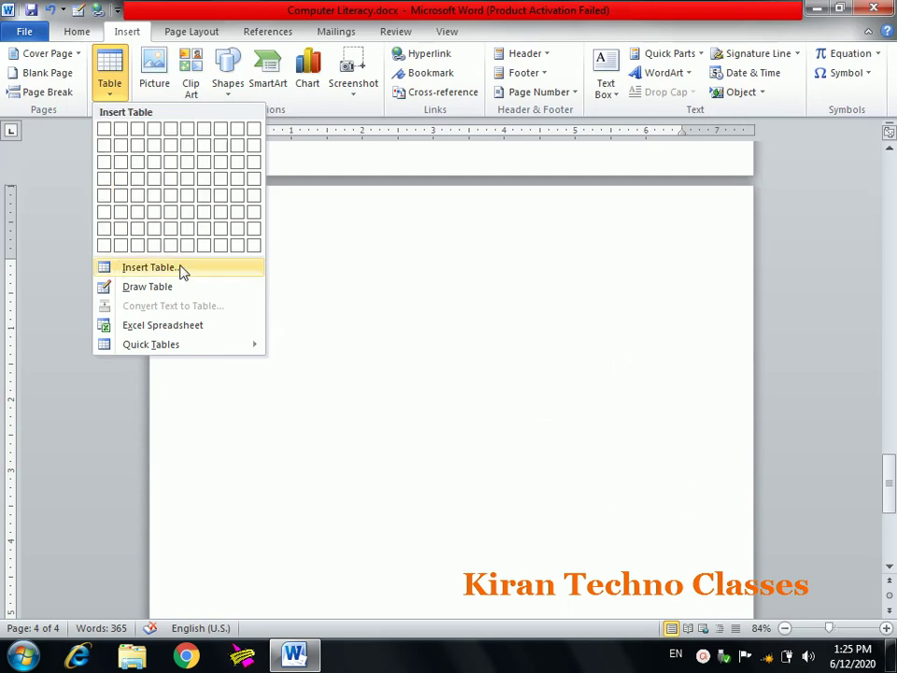
Step: Insert an empty table of 3 columns and 15 rows with Auto column width
{"action": "left_click", "coordinate": [149, 268]}
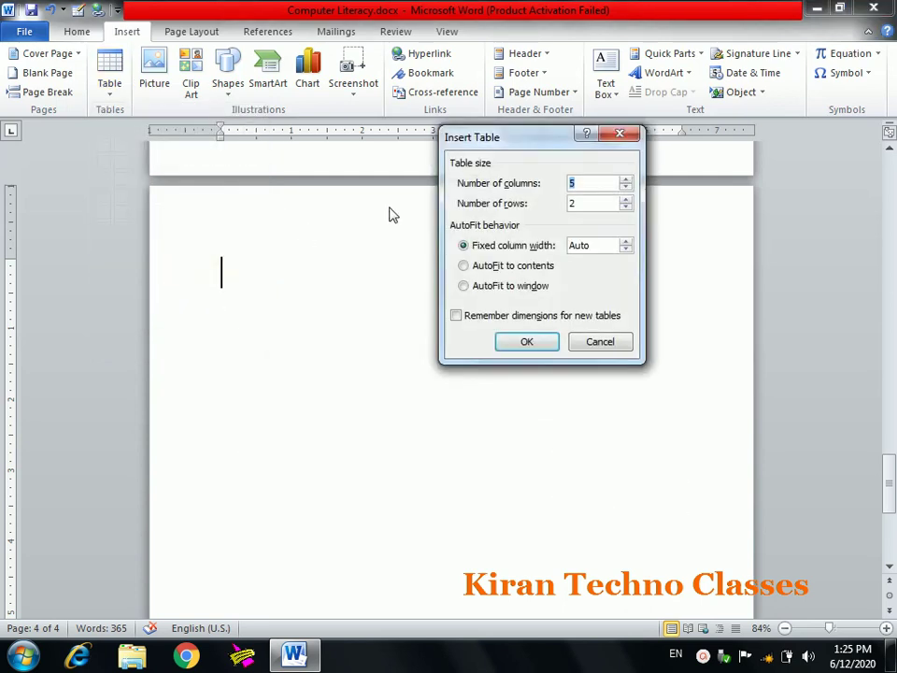
{"action": "left_click_drag", "start_coordinate": [471, 141], "coordinate": [446, 223]}
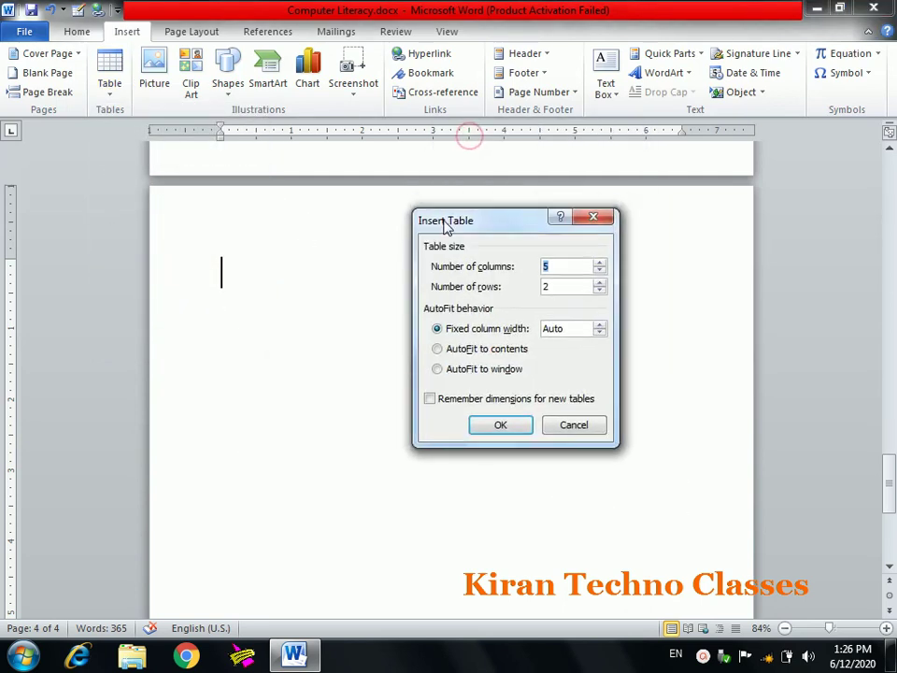
{"action": "key", "text": "BackSpace"}
{"action": "type", "text": "3"}
{"action": "double_click", "coordinate": [553, 287]}
{"action": "type", "text": "15"}
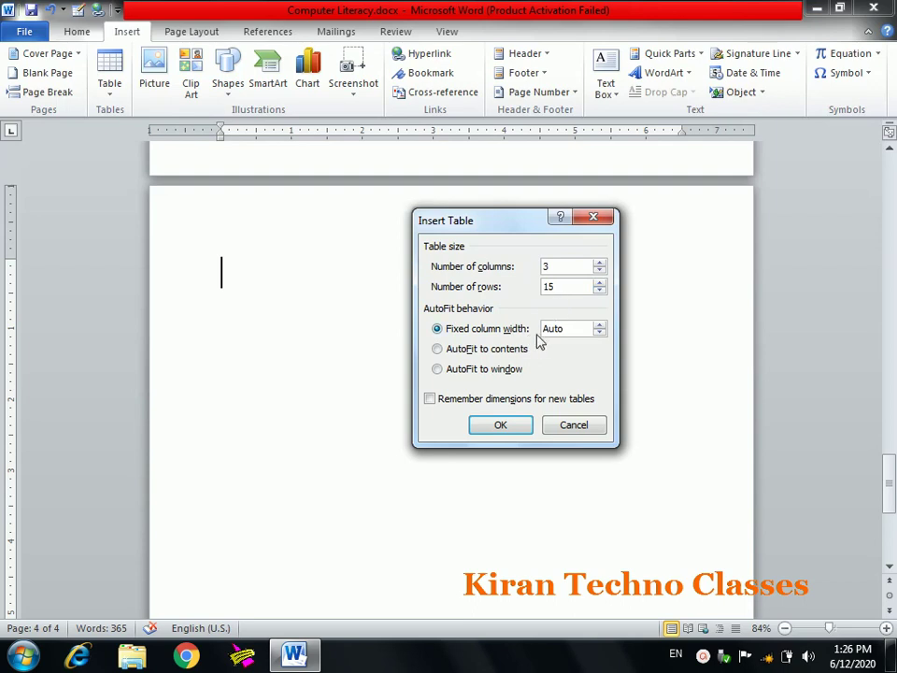
{"action": "left_click", "coordinate": [599, 333]}
{"action": "left_click", "coordinate": [600, 333]}
{"action": "left_click", "coordinate": [599, 334]}
{"action": "left_click", "coordinate": [503, 426]}
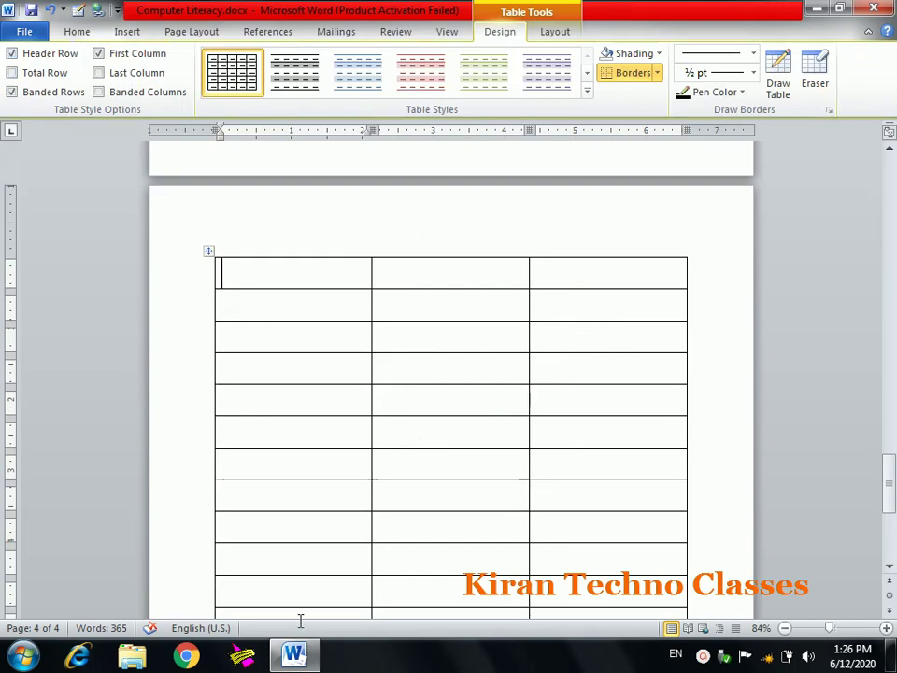
Step: Apply a purple table style and turn off the Header Row formatting
{"action": "left_click_drag", "start_coordinate": [890, 500], "coordinate": [889, 507]}
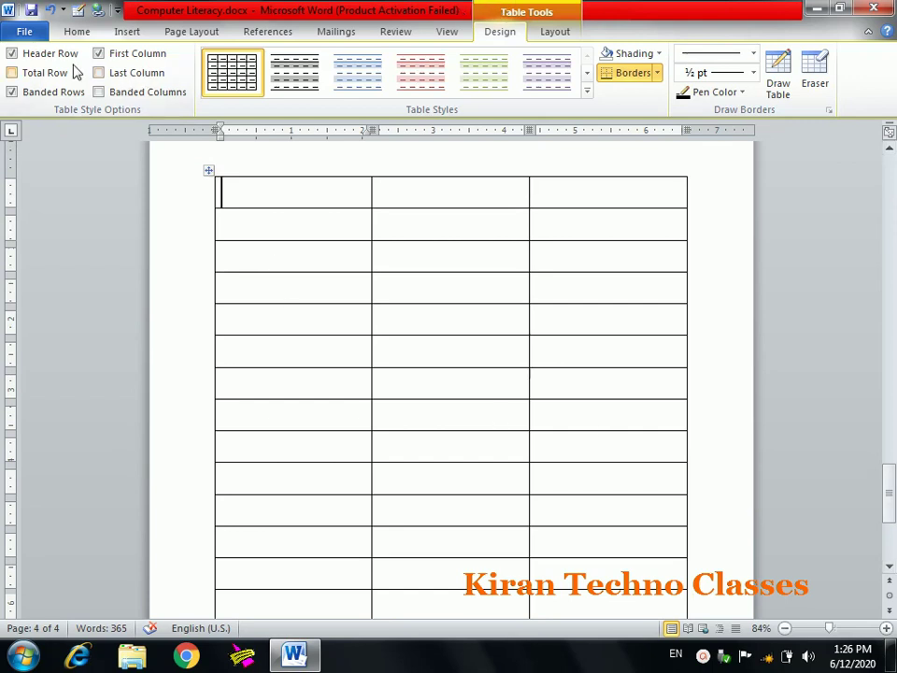
{"action": "left_click", "coordinate": [11, 53]}
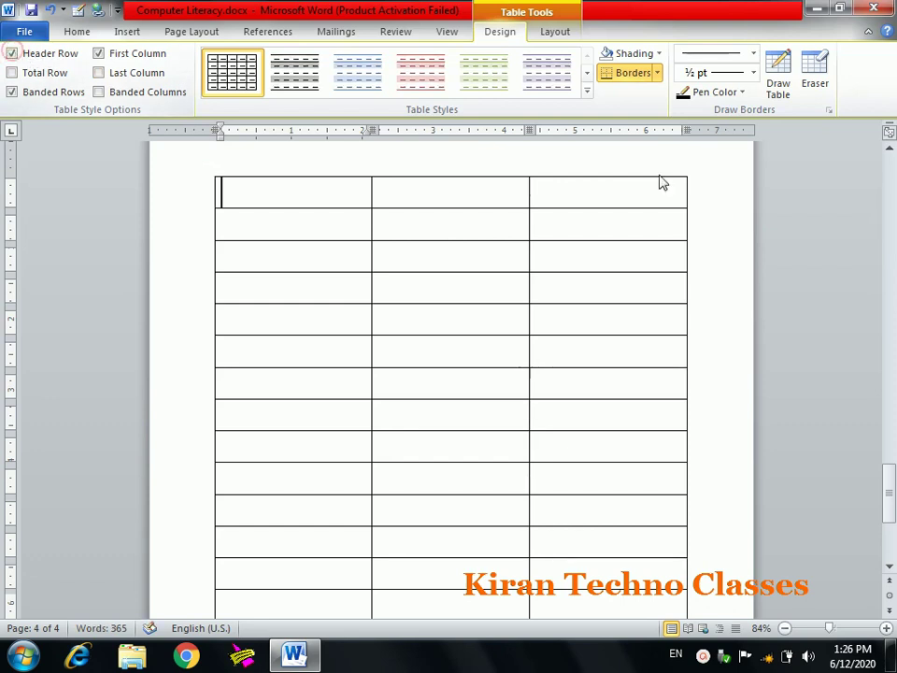
{"action": "left_click", "coordinate": [588, 92]}
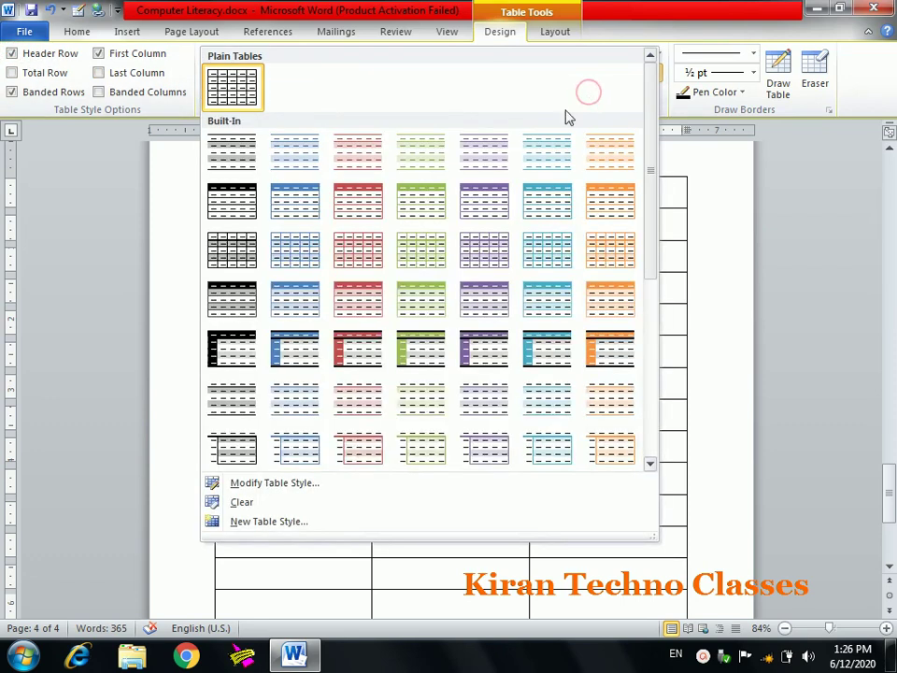
{"action": "left_click", "coordinate": [484, 201]}
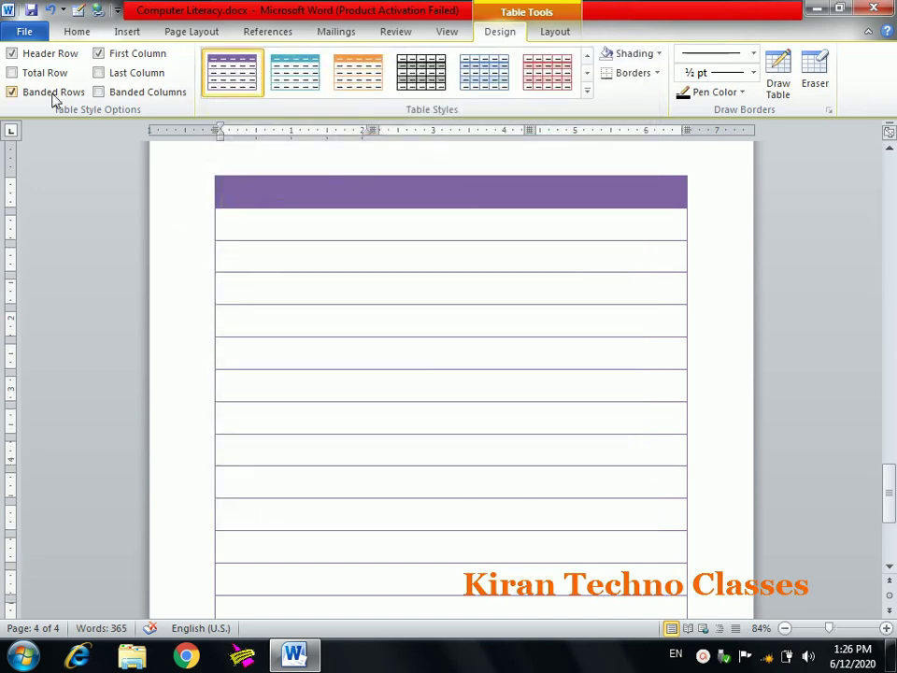
{"action": "left_click", "coordinate": [12, 54]}
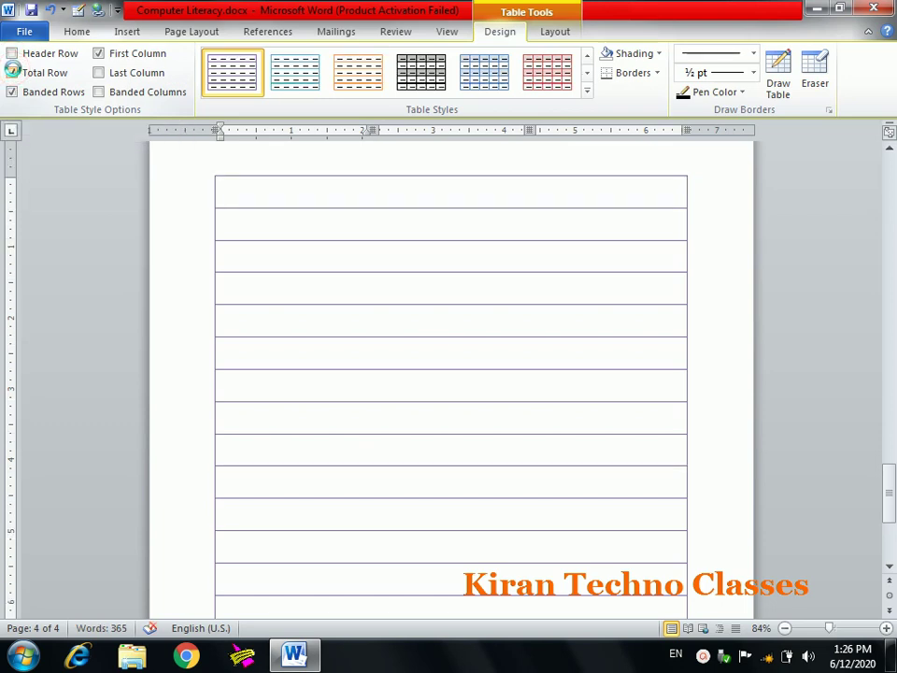
Step: Switch to the light blue banded style, keeping Banded Rows on and Total Row off
{"action": "left_click", "coordinate": [13, 91]}
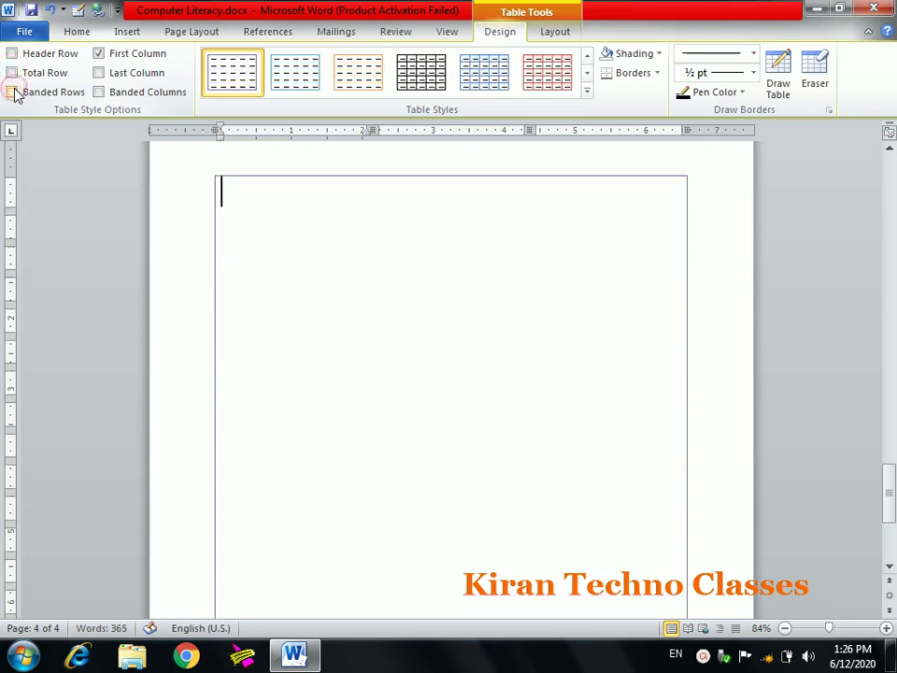
{"action": "left_click", "coordinate": [484, 72]}
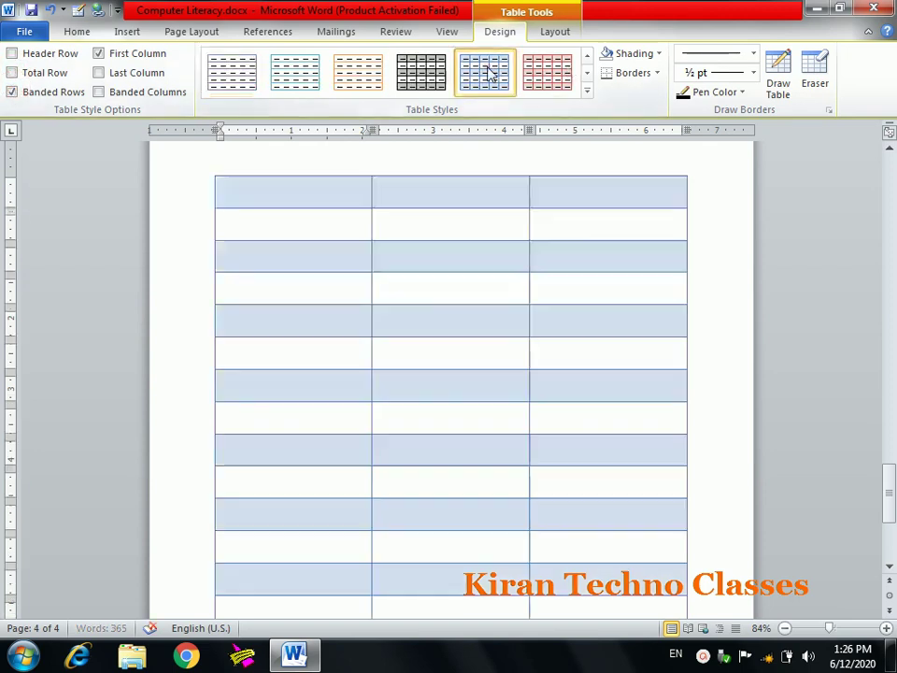
{"action": "left_click", "coordinate": [12, 92]}
{"action": "left_click", "coordinate": [12, 91]}
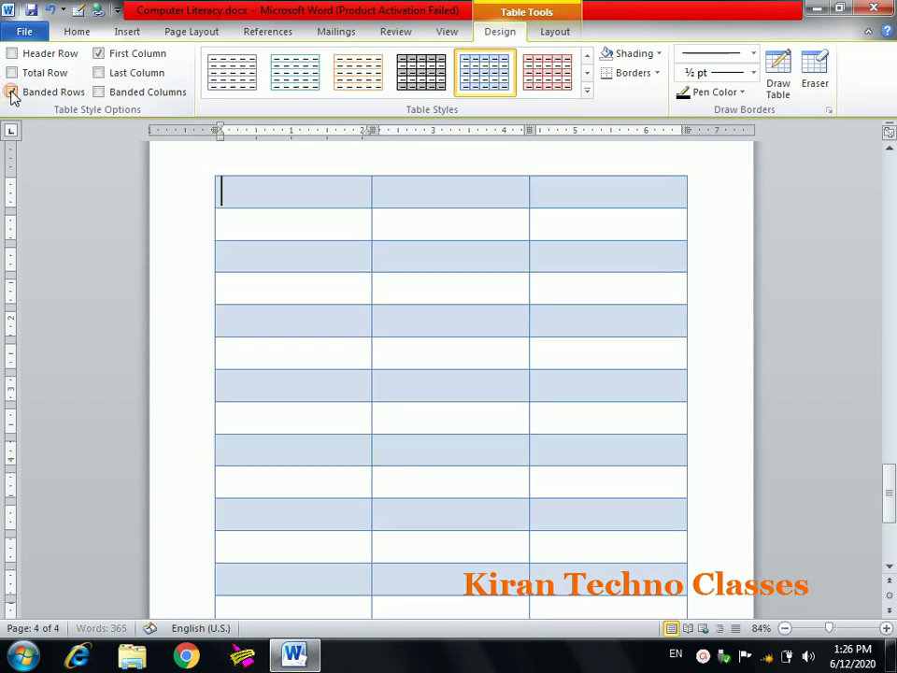
{"action": "left_click", "coordinate": [11, 73]}
{"action": "left_click", "coordinate": [11, 73]}
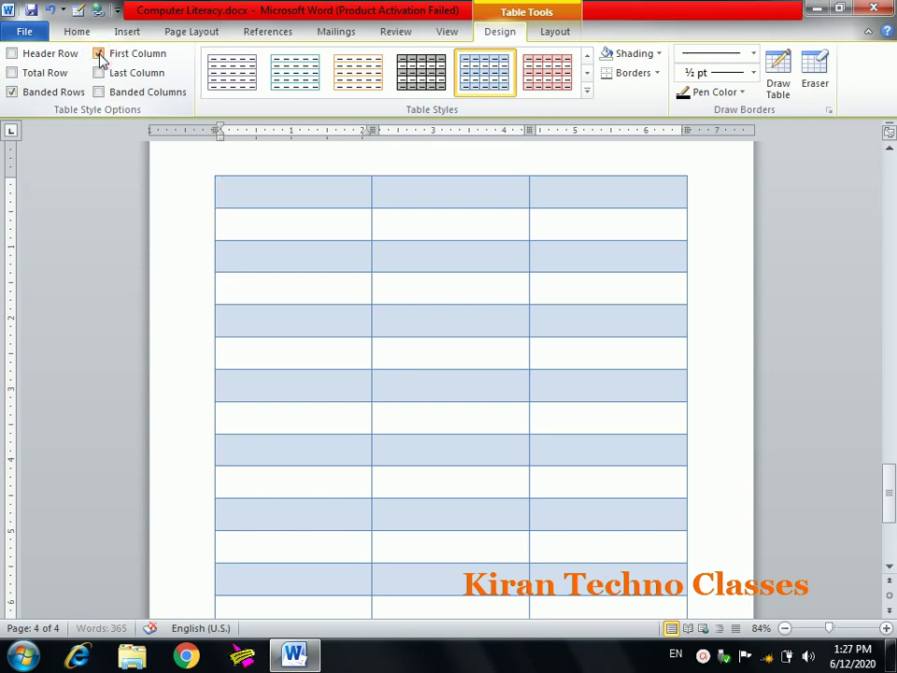
Step: Try the blue first-column table style, toggling First Column emphasis off and back on
{"action": "left_click", "coordinate": [586, 94]}
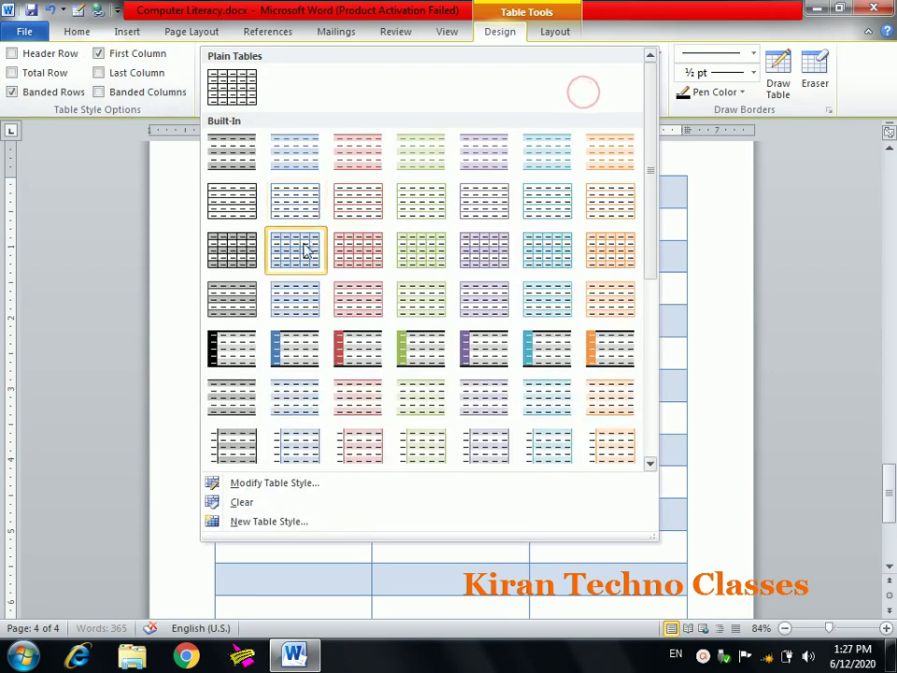
{"action": "left_click", "coordinate": [300, 339]}
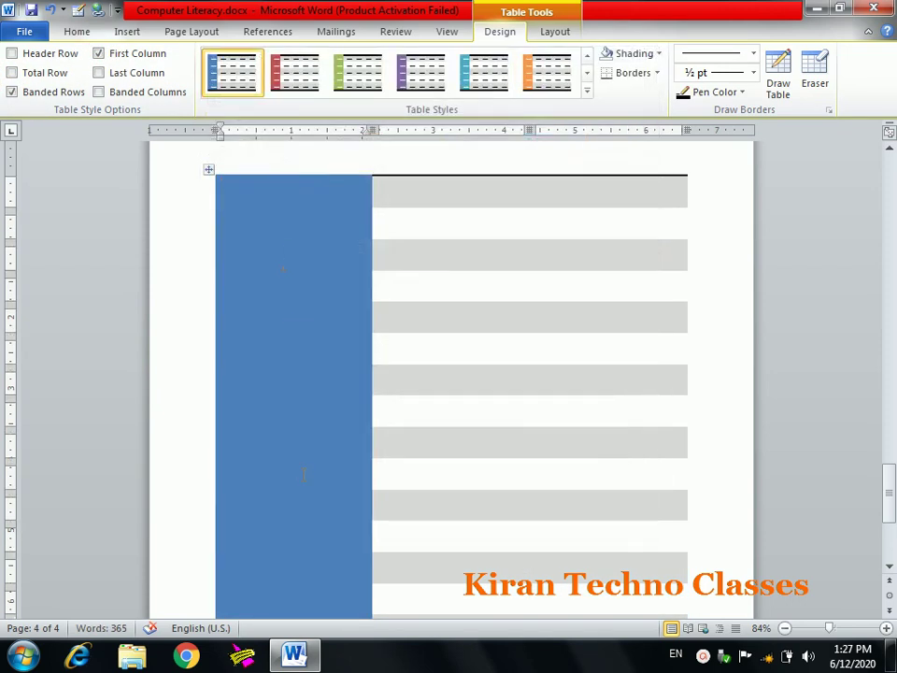
{"action": "left_click", "coordinate": [98, 53]}
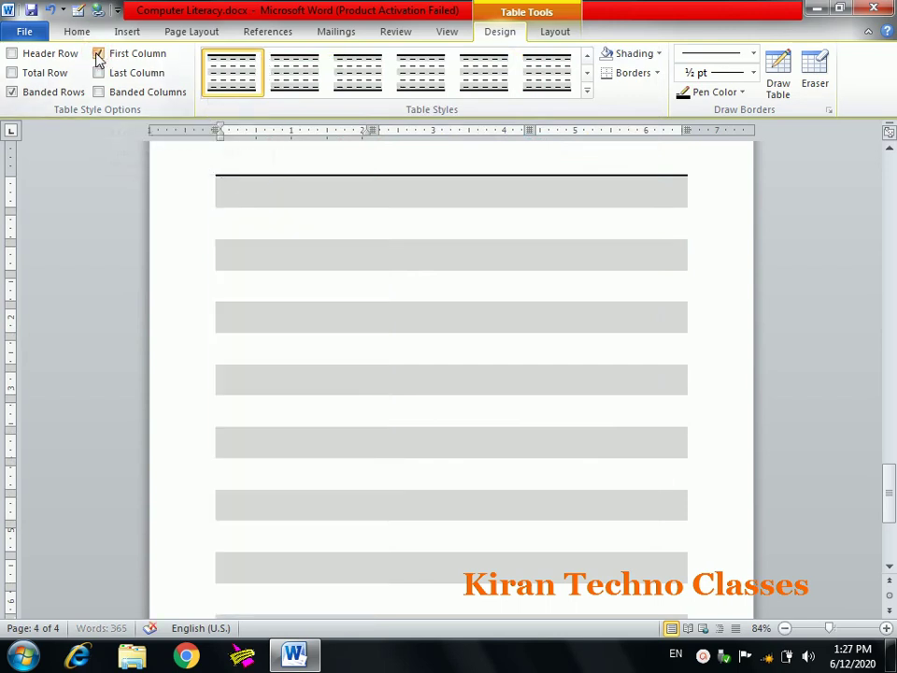
{"action": "left_click", "coordinate": [98, 53]}
{"action": "left_click", "coordinate": [587, 91]}
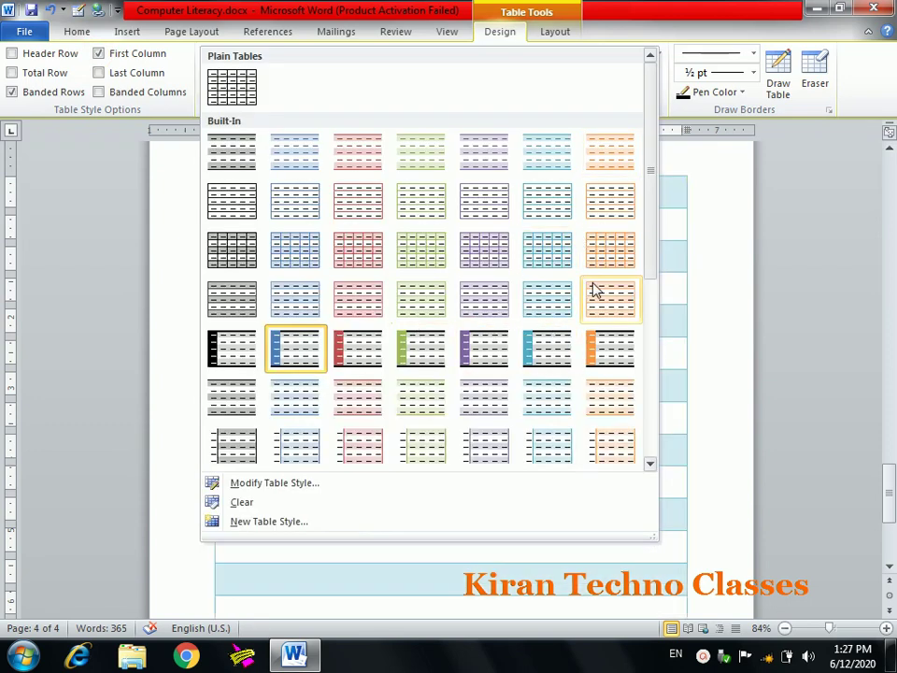
{"action": "left_click_drag", "start_coordinate": [651, 257], "coordinate": [671, 398]}
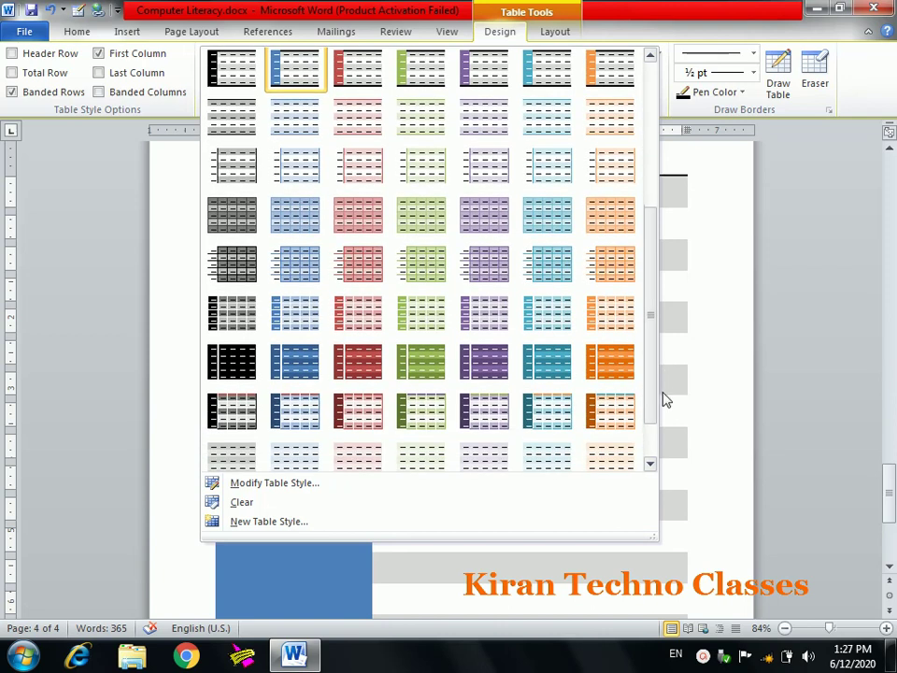
Step: Try the green table style, briefly testing Last Column and Banded Columns shading
{"action": "left_click", "coordinate": [433, 364]}
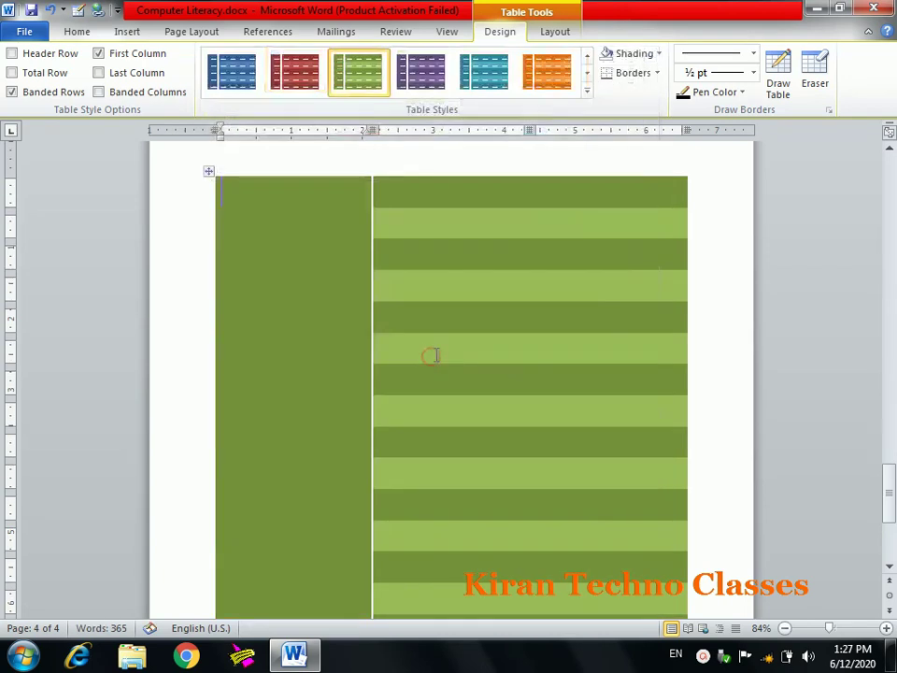
{"action": "left_click", "coordinate": [99, 74]}
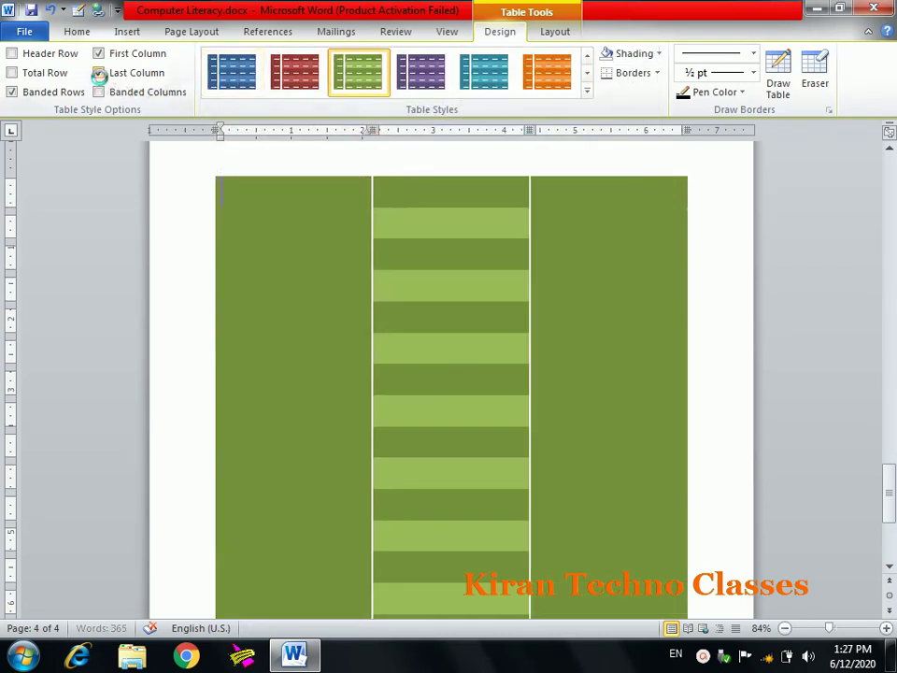
{"action": "left_click", "coordinate": [99, 75]}
{"action": "left_click", "coordinate": [99, 93]}
{"action": "left_click", "coordinate": [99, 93]}
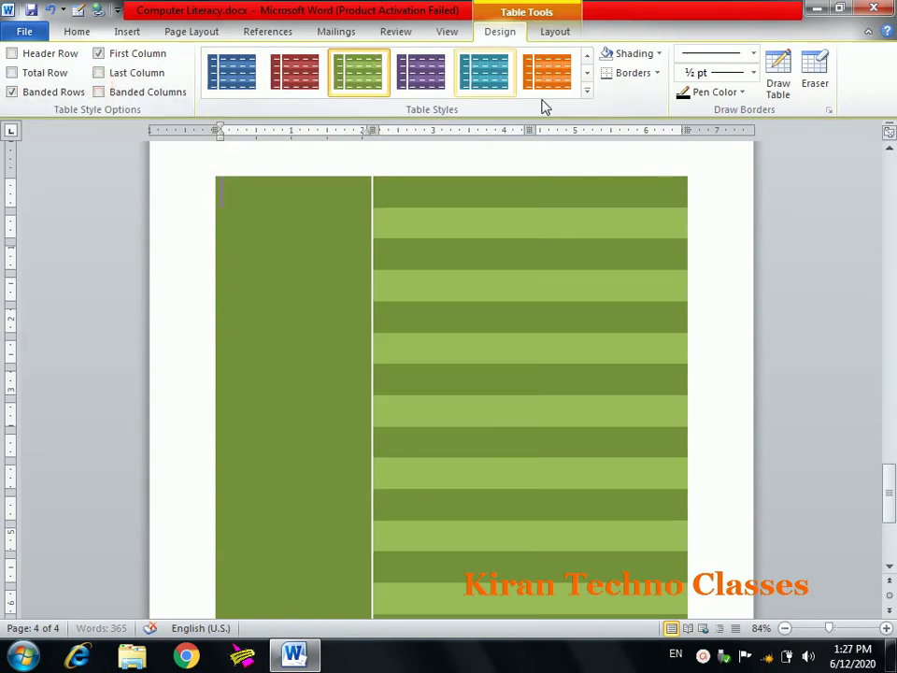
Step: Try the light red banded style, then reset the table to the plain style
{"action": "left_click", "coordinate": [587, 92]}
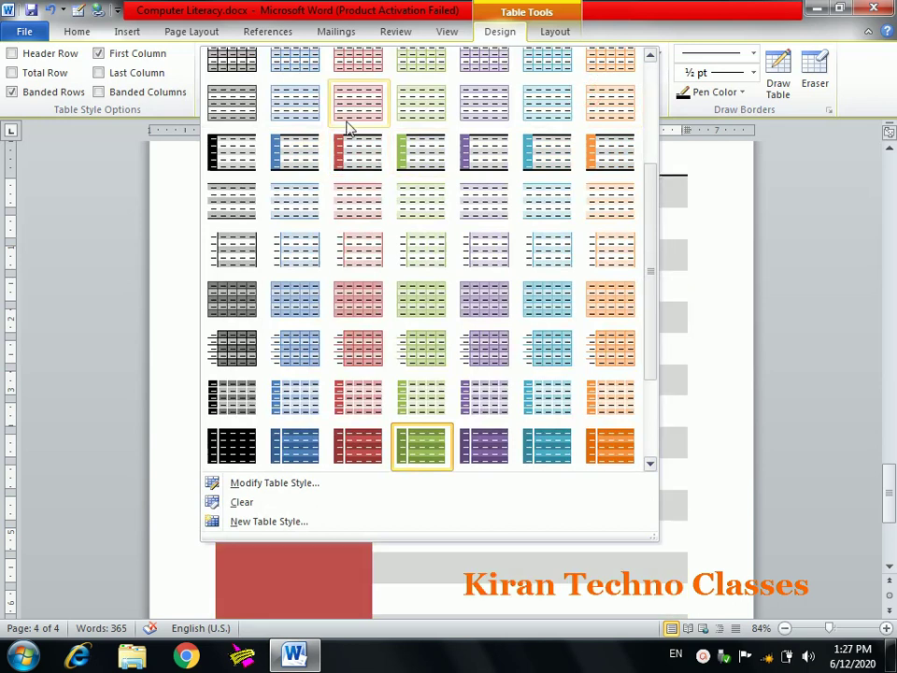
{"action": "left_click", "coordinate": [350, 111]}
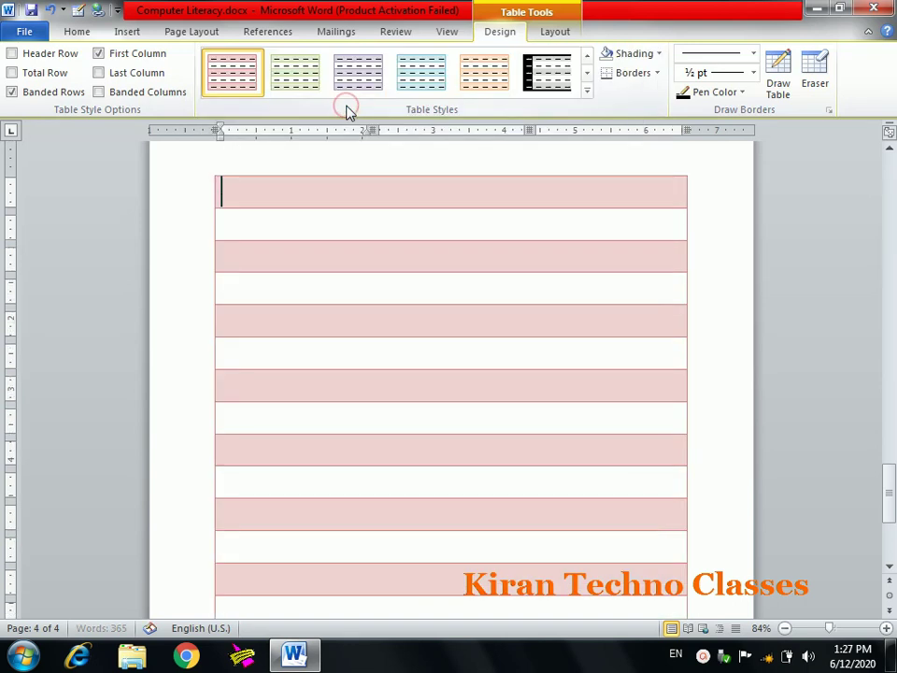
{"action": "left_click", "coordinate": [587, 90]}
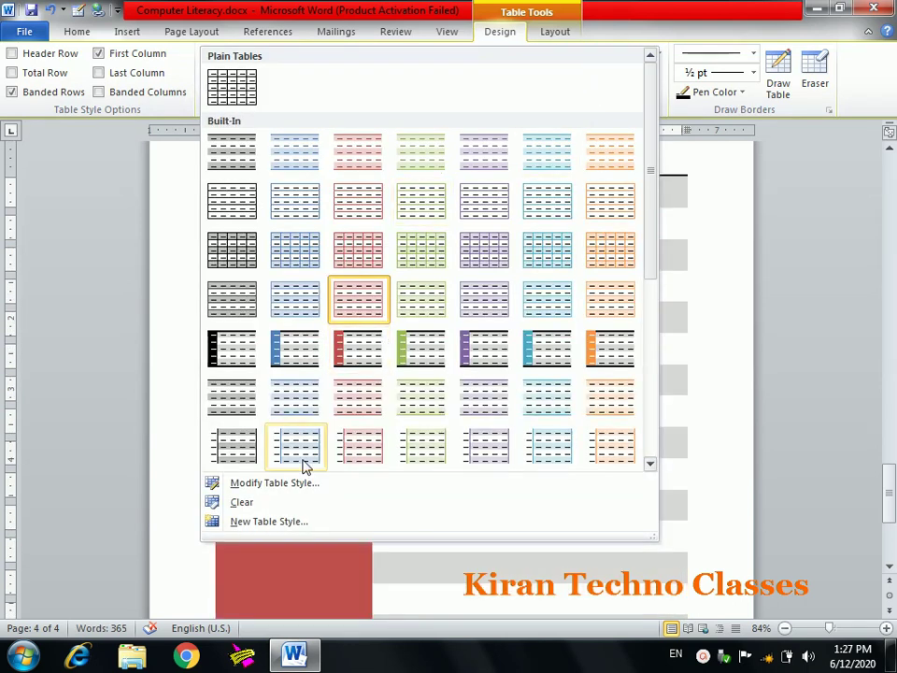
{"action": "left_click", "coordinate": [239, 503]}
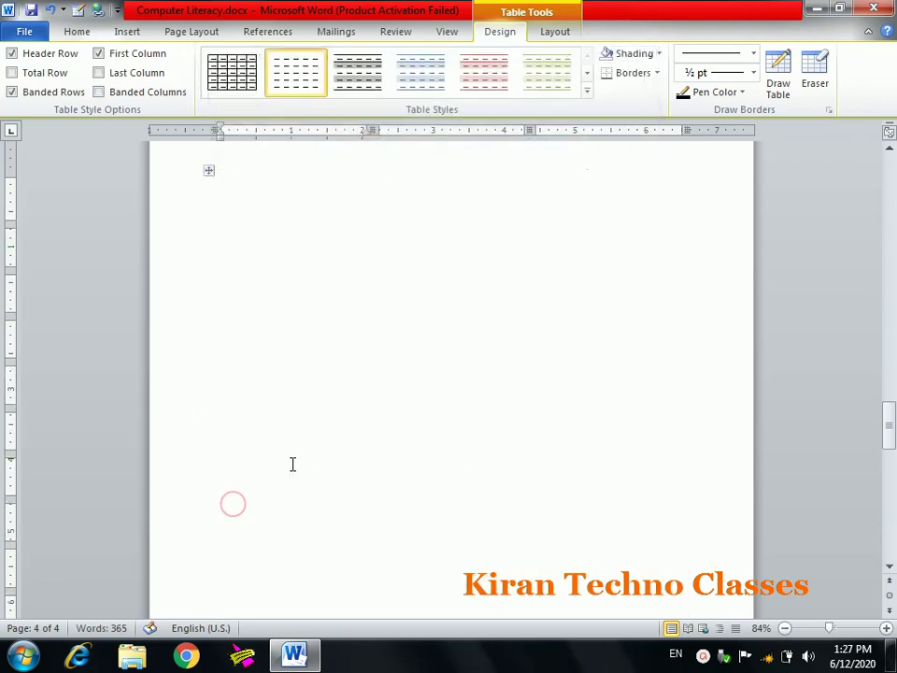
Step: Select the whole table and apply All Borders so every cell is outlined in black
{"action": "left_click", "coordinate": [209, 170]}
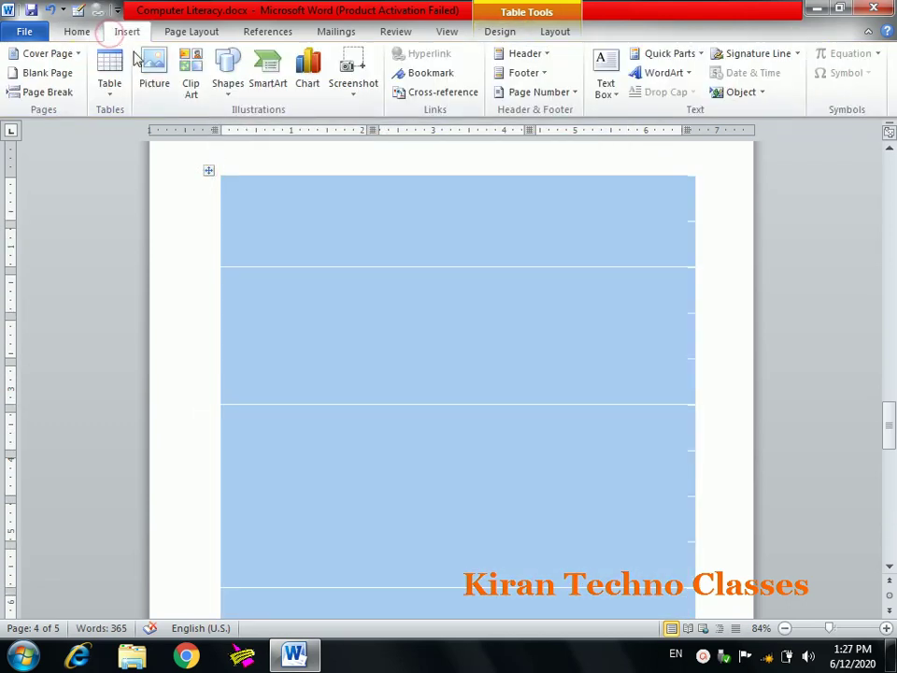
{"action": "left_click", "coordinate": [75, 34]}
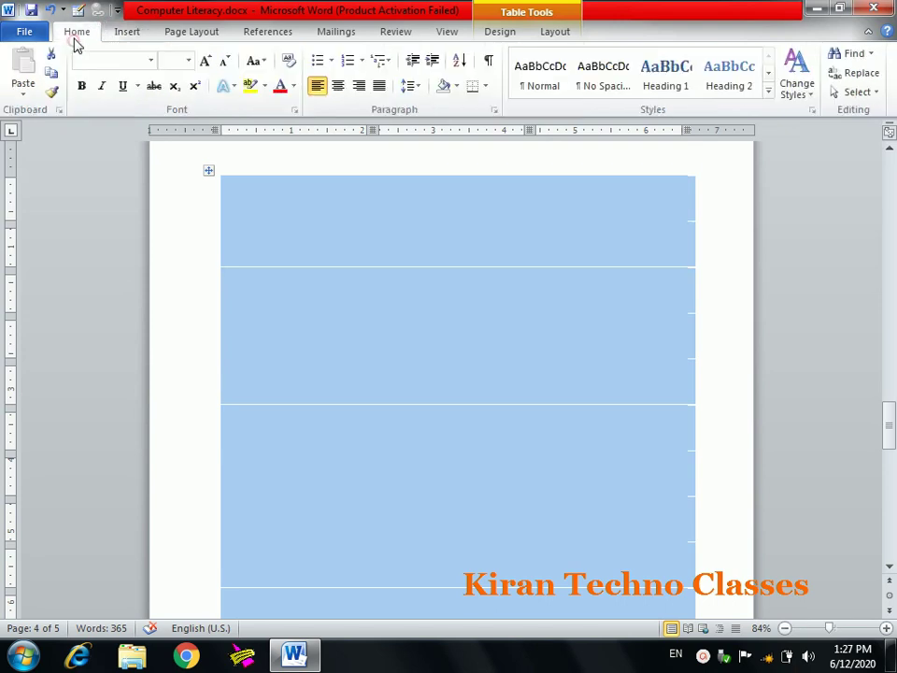
{"action": "left_click", "coordinate": [131, 34]}
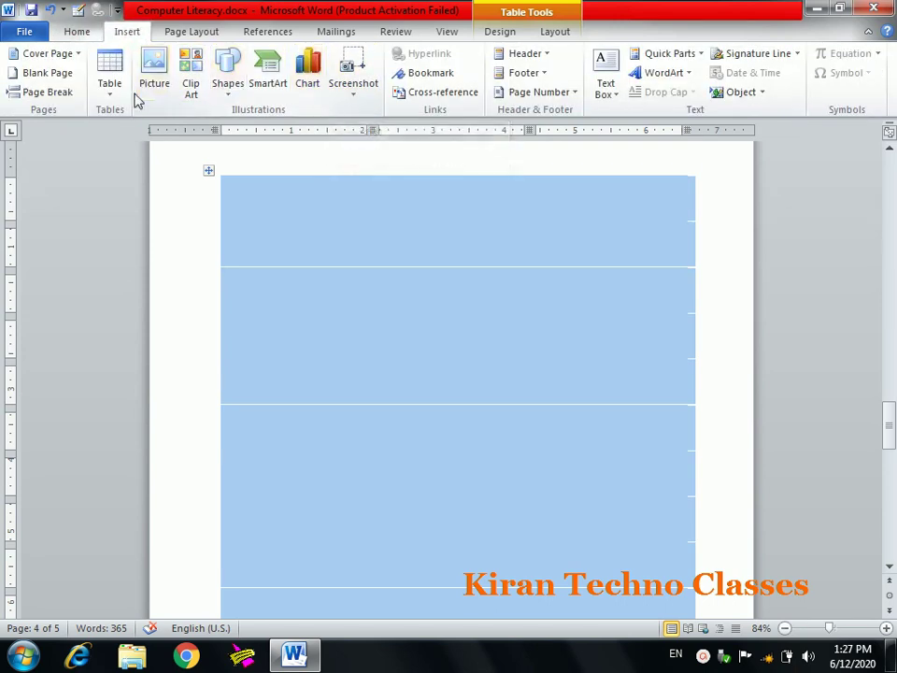
{"action": "left_click", "coordinate": [83, 33]}
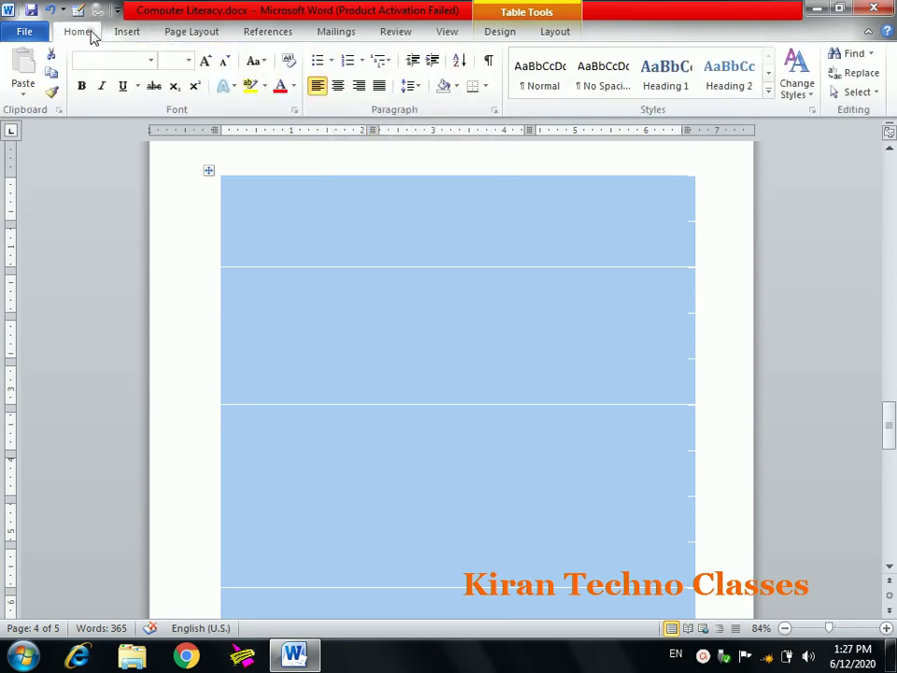
{"action": "left_click", "coordinate": [486, 89]}
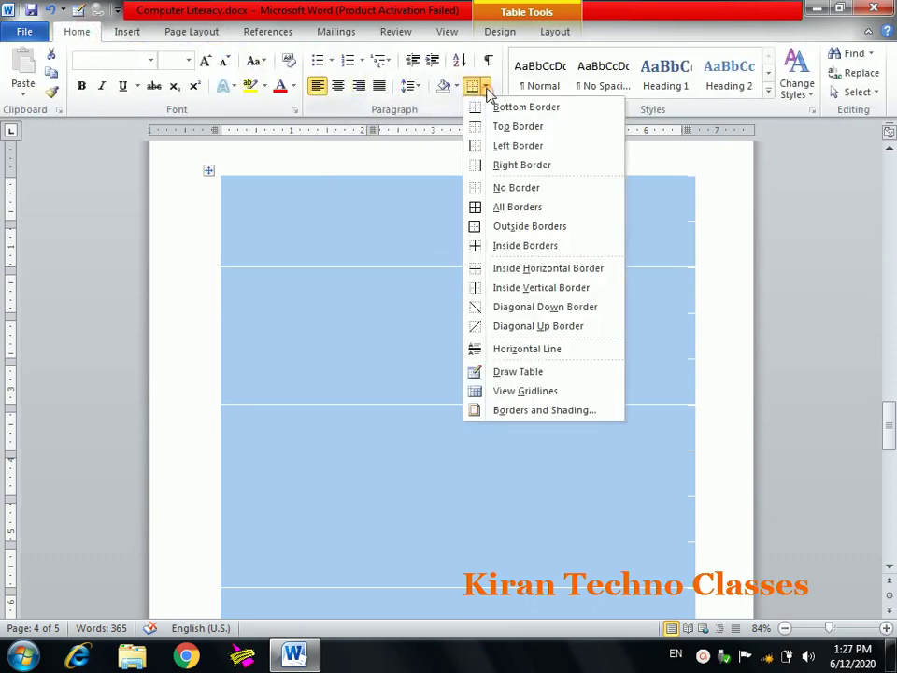
{"action": "left_click", "coordinate": [510, 202]}
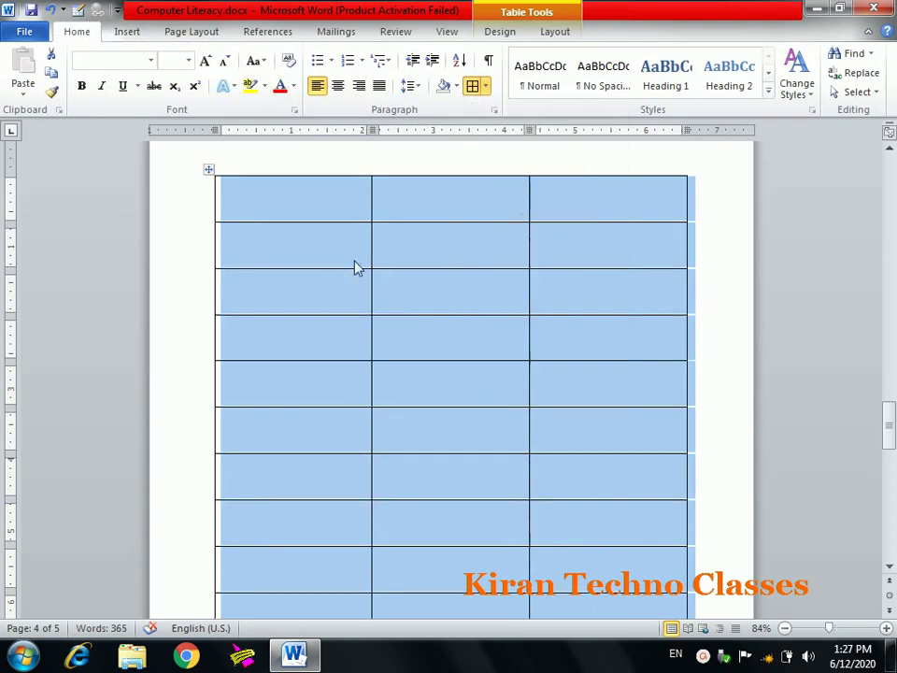
{"action": "left_click", "coordinate": [354, 263]}
{"action": "left_click", "coordinate": [127, 35]}
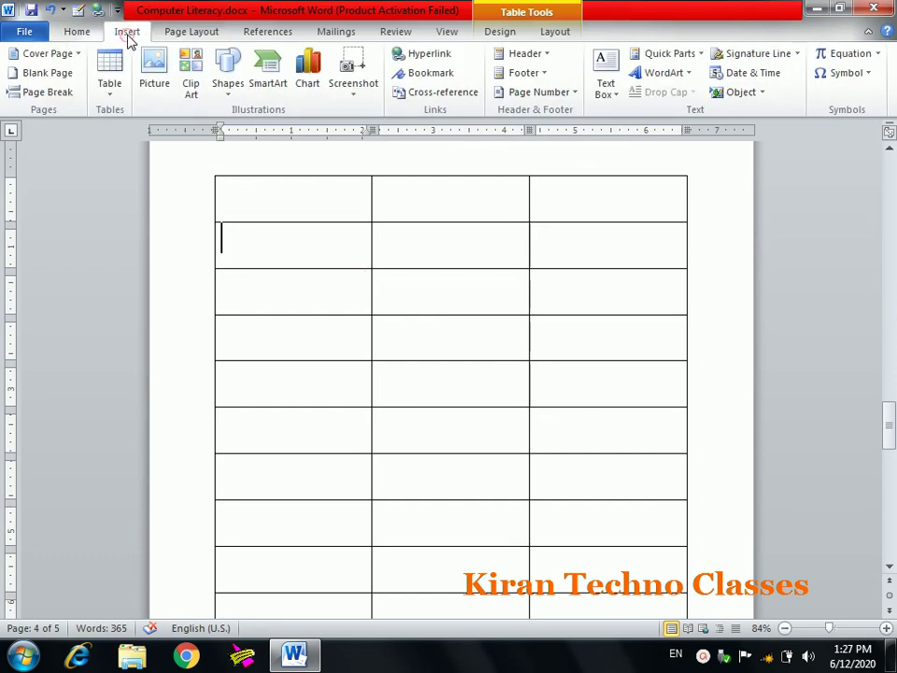
{"action": "left_click", "coordinate": [126, 84]}
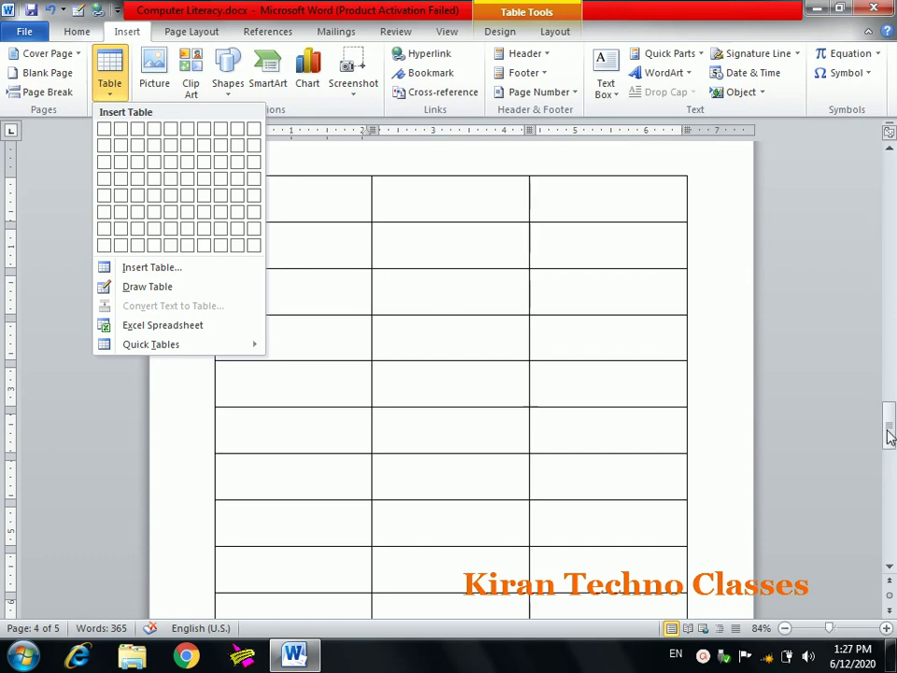
{"action": "left_click_drag", "start_coordinate": [888, 420], "coordinate": [888, 490]}
{"action": "left_click", "coordinate": [366, 495]}
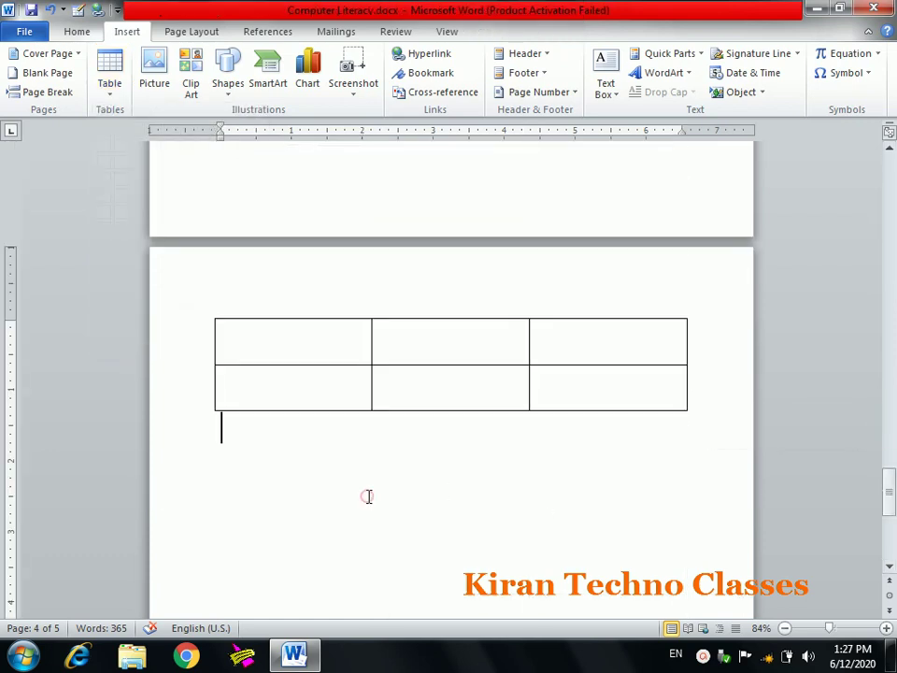
{"action": "left_click", "coordinate": [109, 75]}
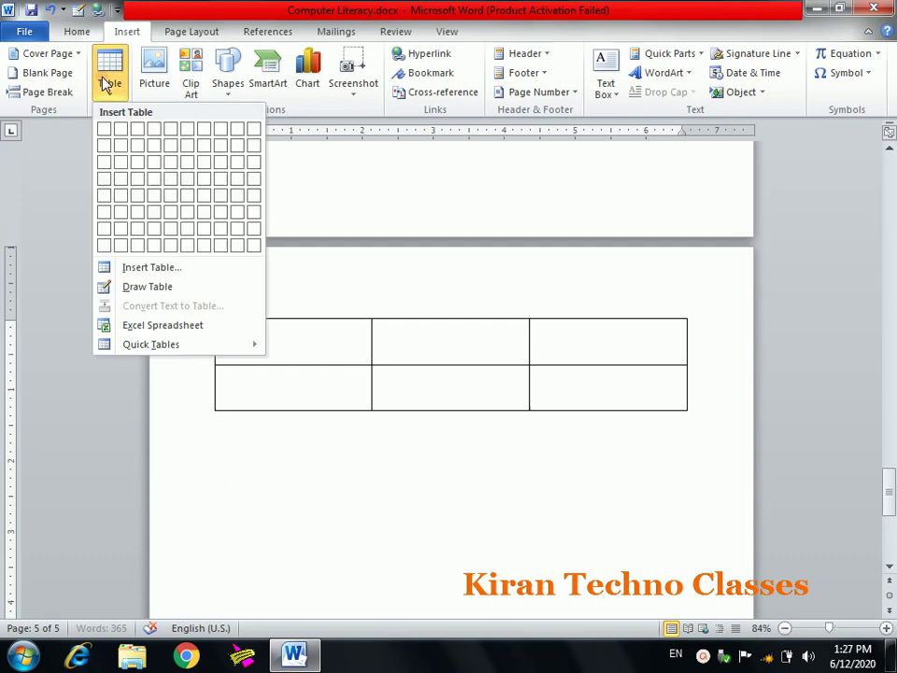
{"action": "left_click", "coordinate": [163, 290]}
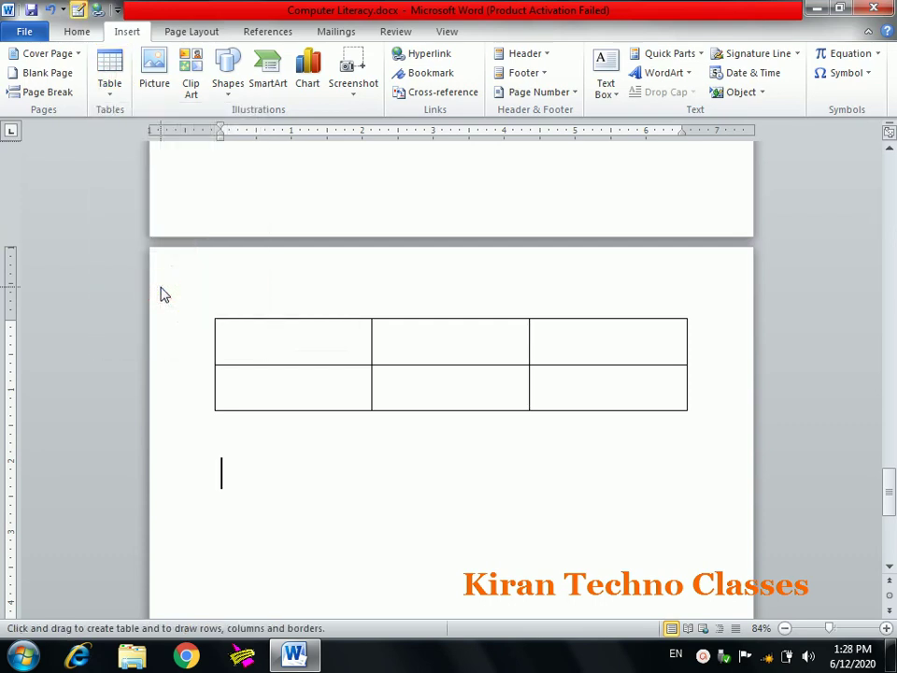
{"action": "left_click_drag", "start_coordinate": [229, 459], "coordinate": [656, 610]}
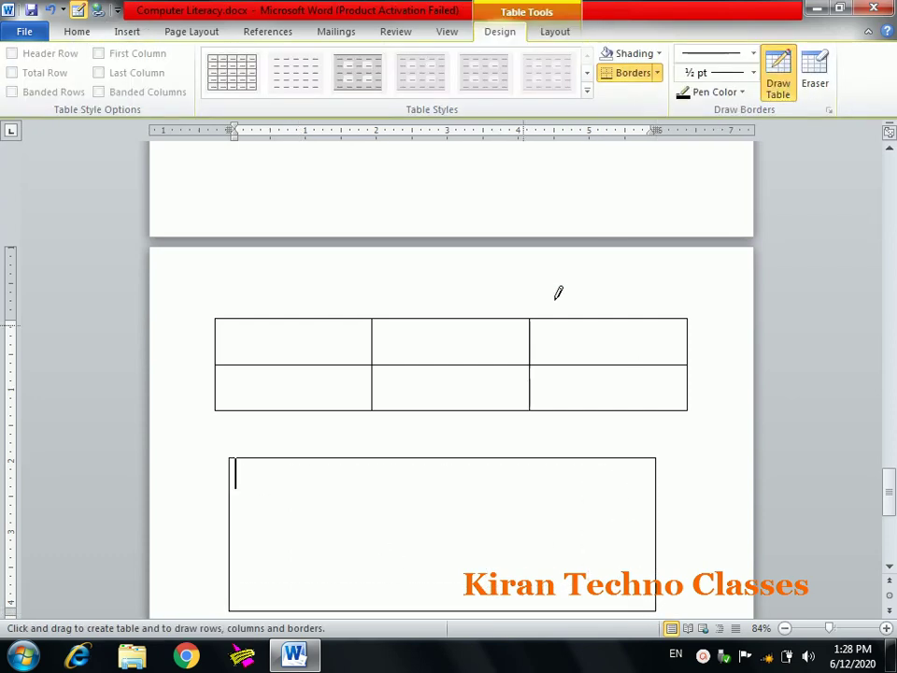
{"action": "left_click", "coordinate": [743, 95]}
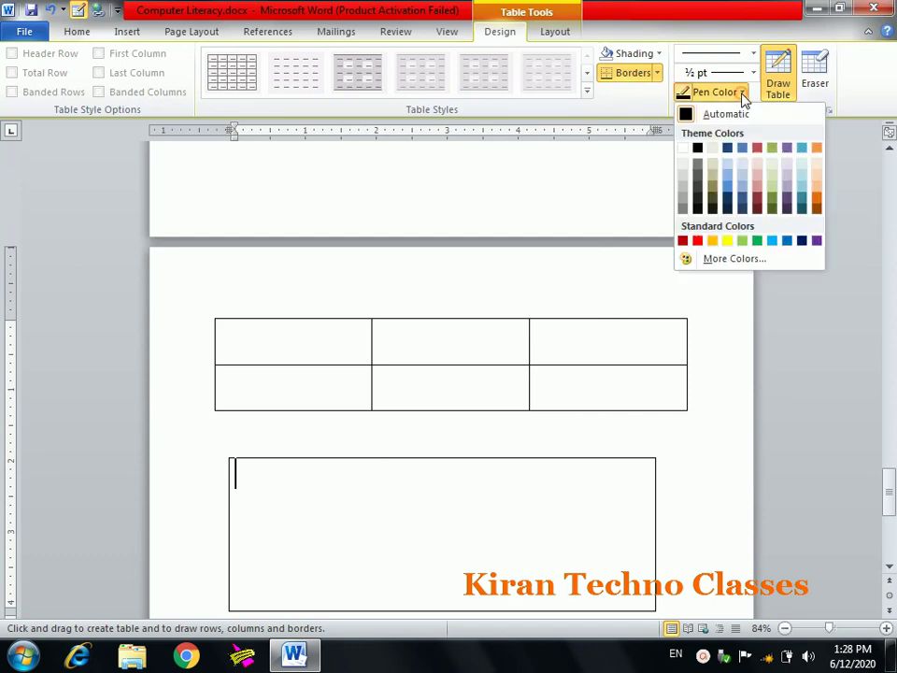
{"action": "left_click", "coordinate": [745, 242]}
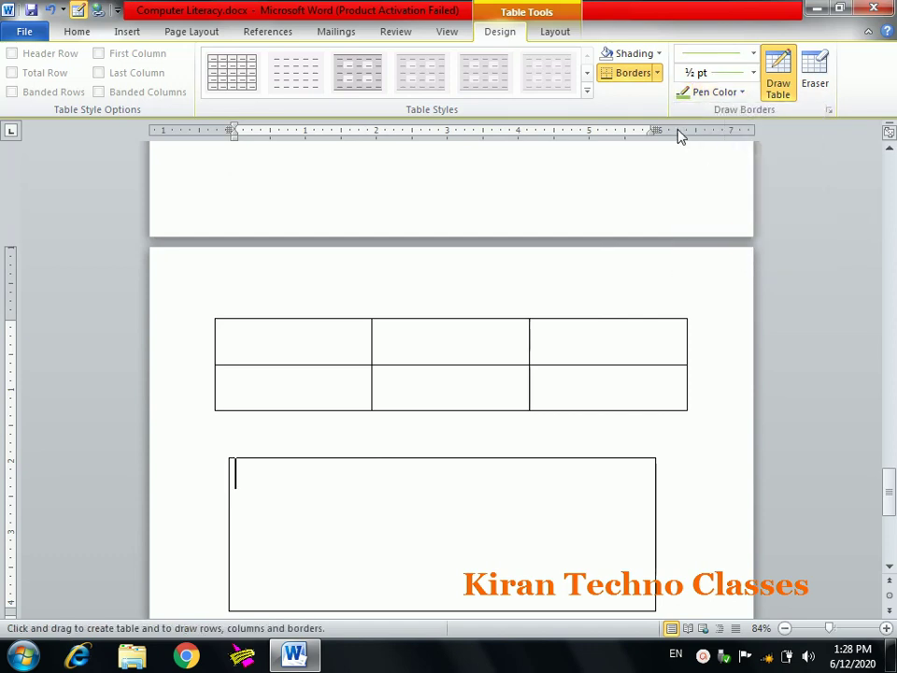
{"action": "left_click", "coordinate": [754, 72]}
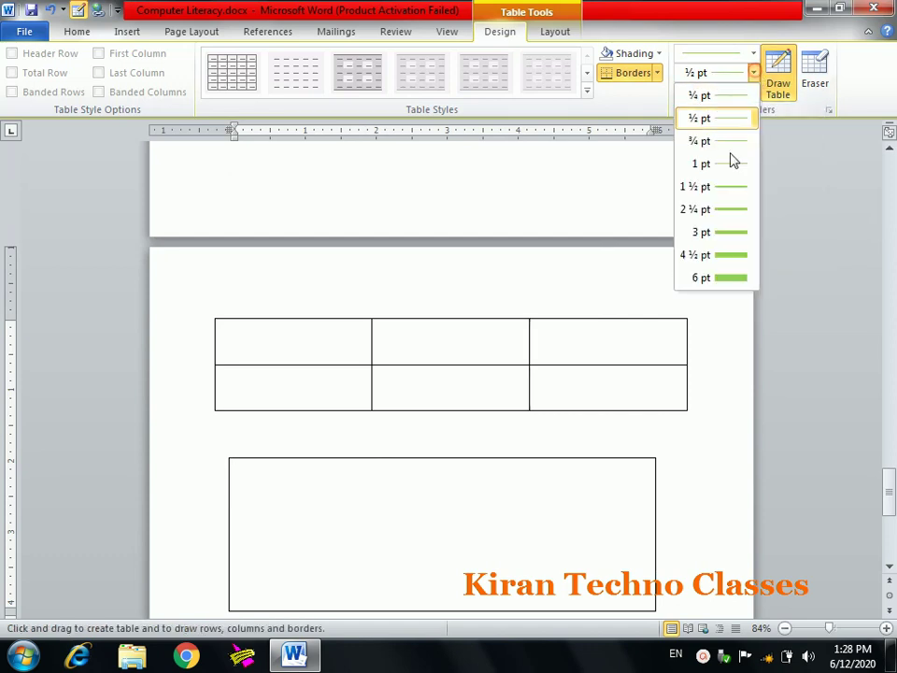
{"action": "left_click", "coordinate": [728, 233]}
{"action": "left_click", "coordinate": [753, 54]}
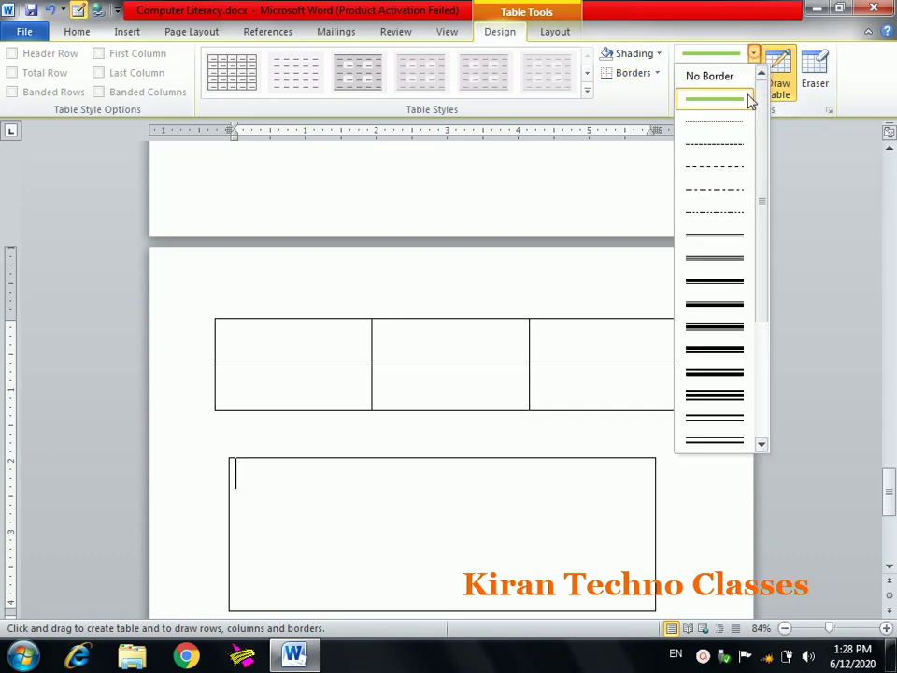
{"action": "left_click", "coordinate": [738, 189]}
{"action": "left_click_drag", "start_coordinate": [230, 537], "coordinate": [449, 529]}
{"action": "left_click_drag", "start_coordinate": [431, 458], "coordinate": [432, 603]}
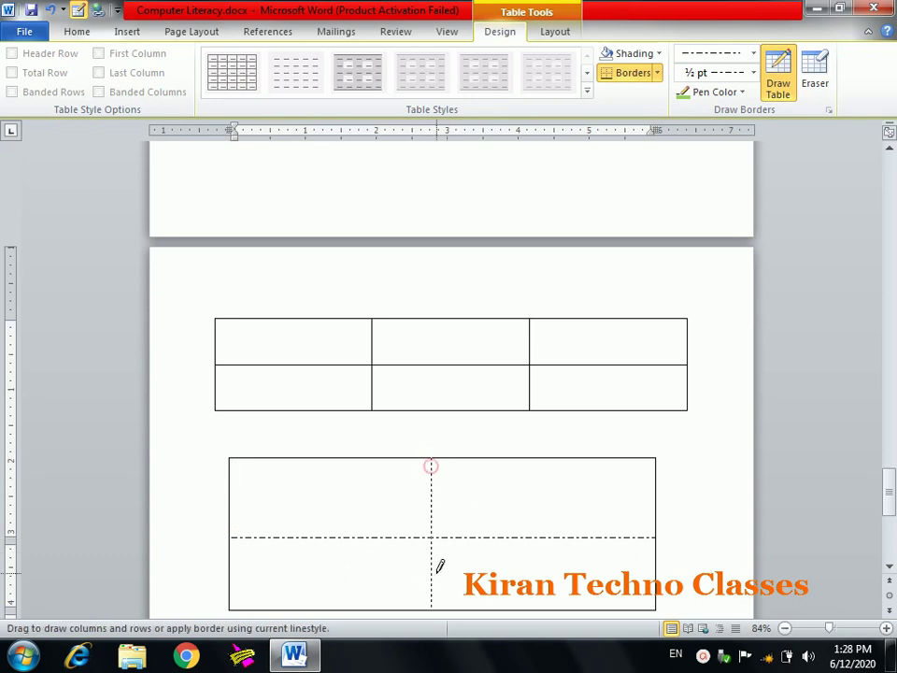
{"action": "left_click", "coordinate": [745, 93]}
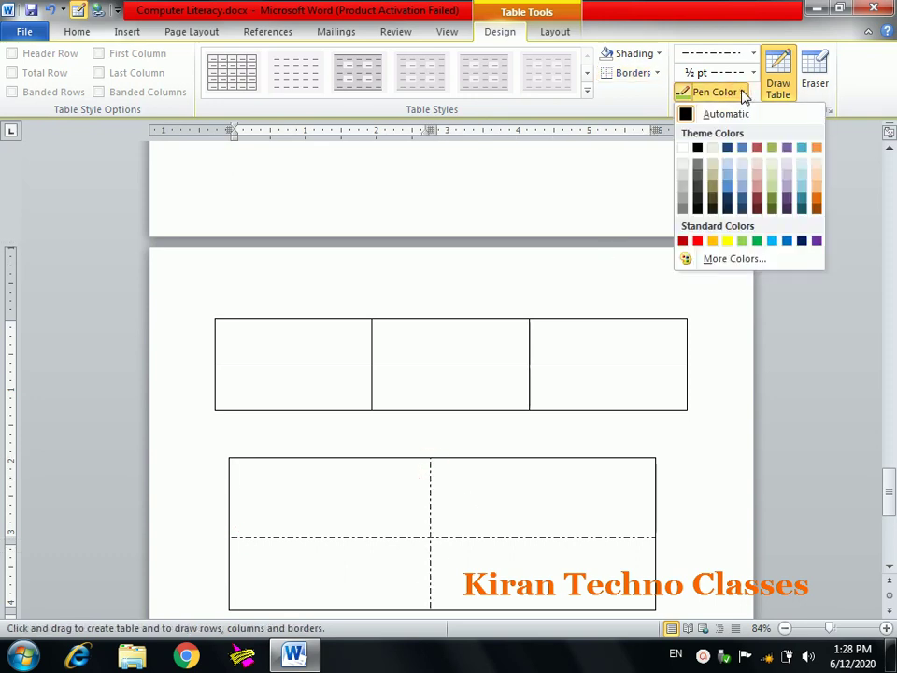
{"action": "left_click", "coordinate": [743, 92]}
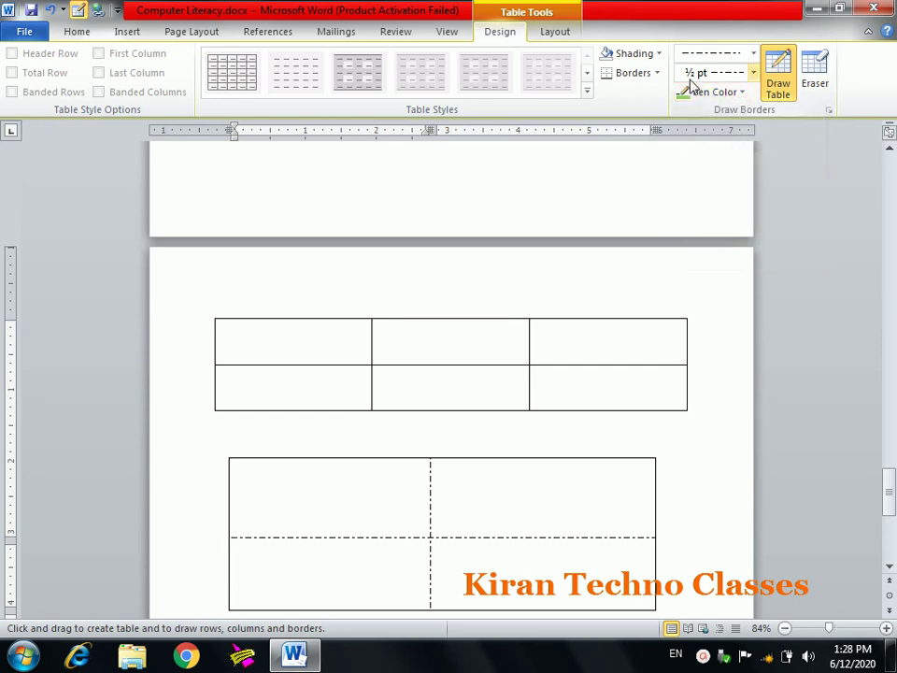
{"action": "left_click", "coordinate": [741, 94]}
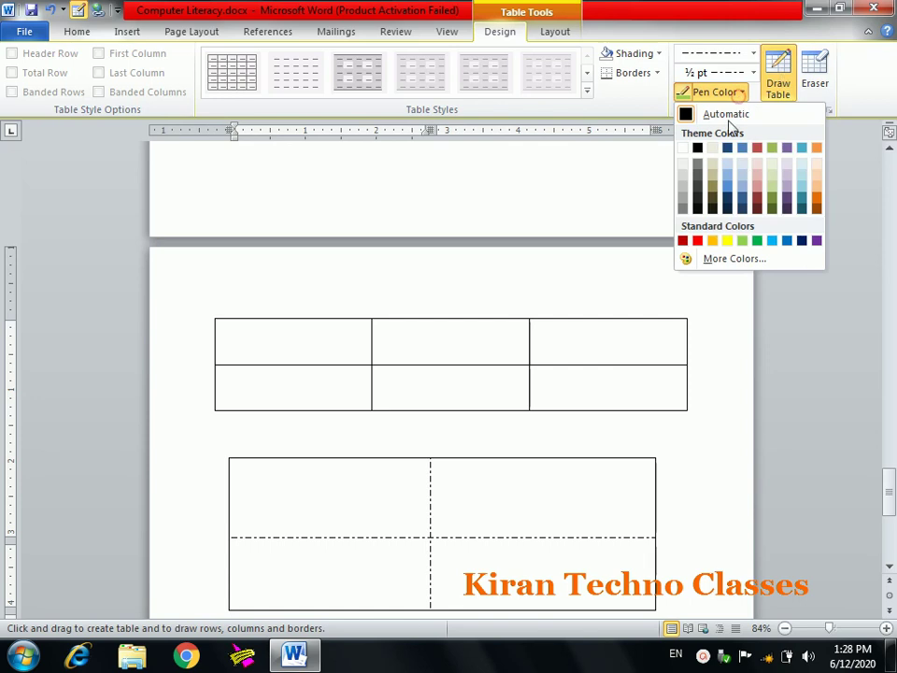
{"action": "left_click", "coordinate": [742, 241]}
{"action": "left_click_drag", "start_coordinate": [517, 481], "coordinate": [537, 588]}
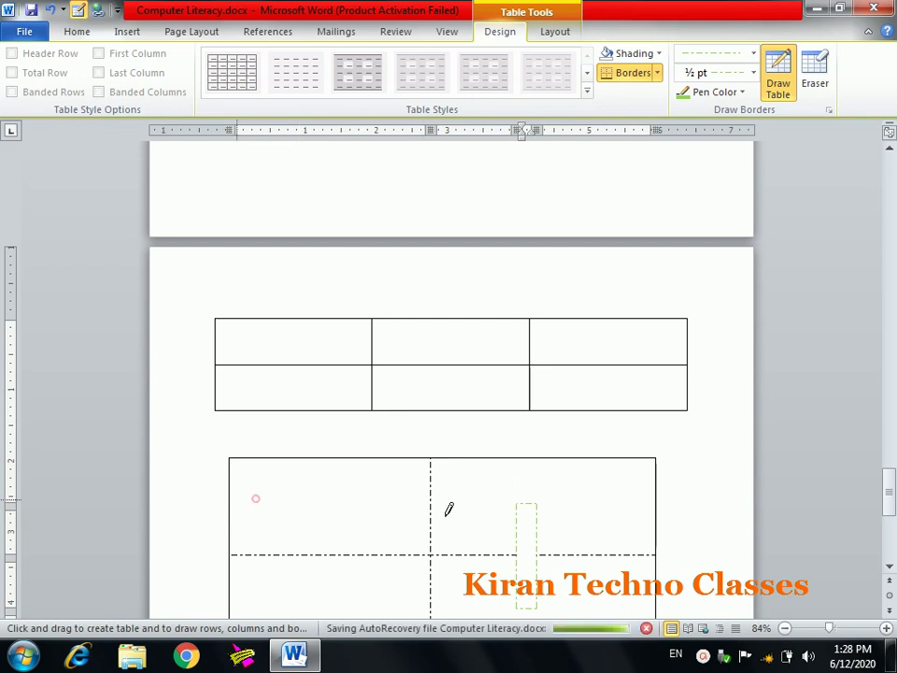
{"action": "key", "text": "ctrl+z"}
{"action": "key", "text": "ctrl+z"}
{"action": "key", "text": "ctrl+z"}
{"action": "key", "text": "ctrl+z"}
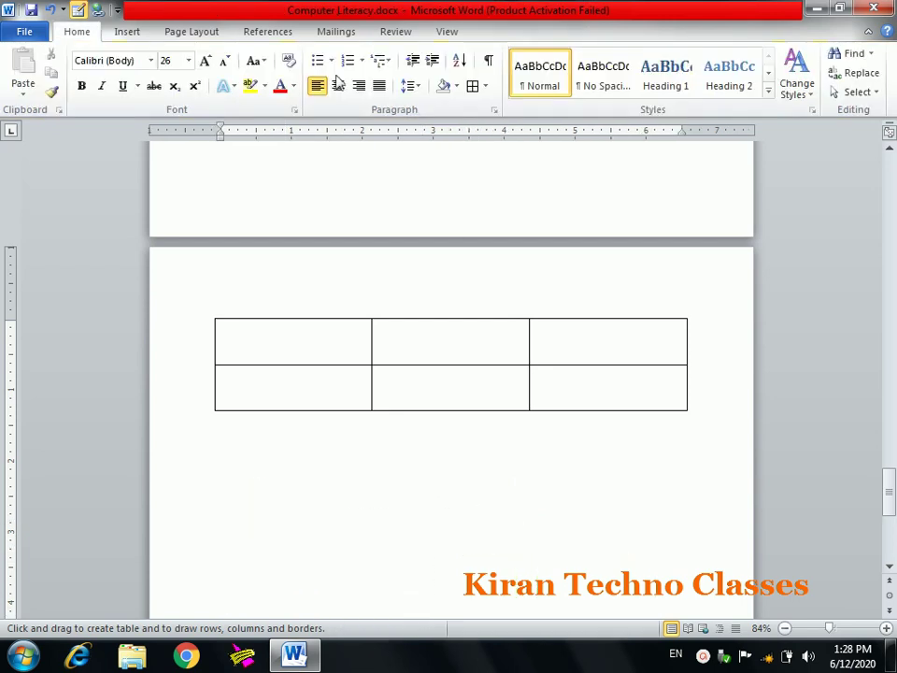
Step: Use Draw Table to draw the outline of a new table below the first
{"action": "left_click", "coordinate": [127, 32]}
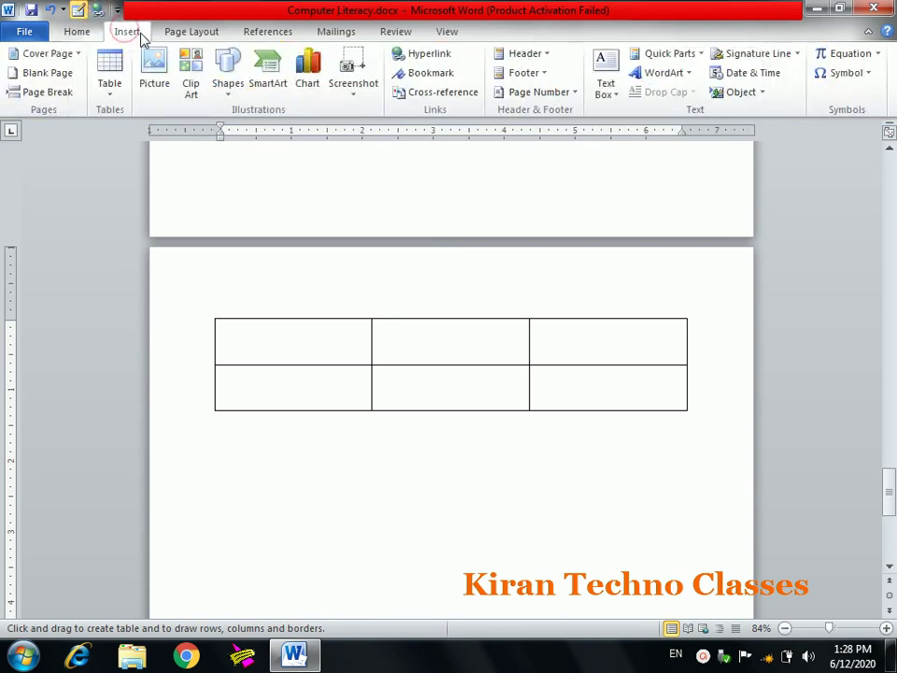
{"action": "left_click", "coordinate": [112, 84]}
{"action": "left_click", "coordinate": [169, 292]}
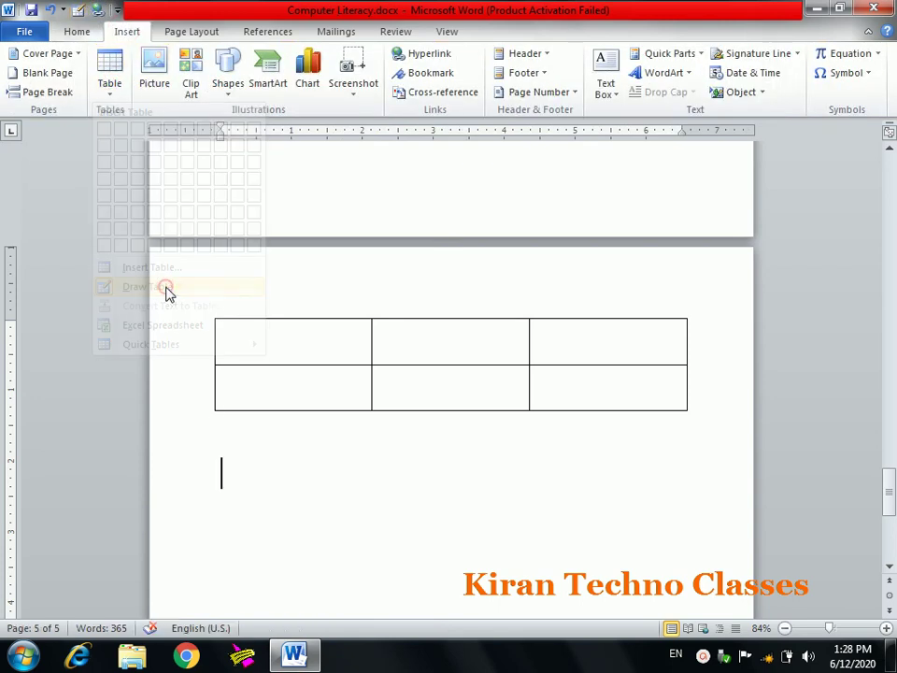
{"action": "left_click", "coordinate": [109, 84]}
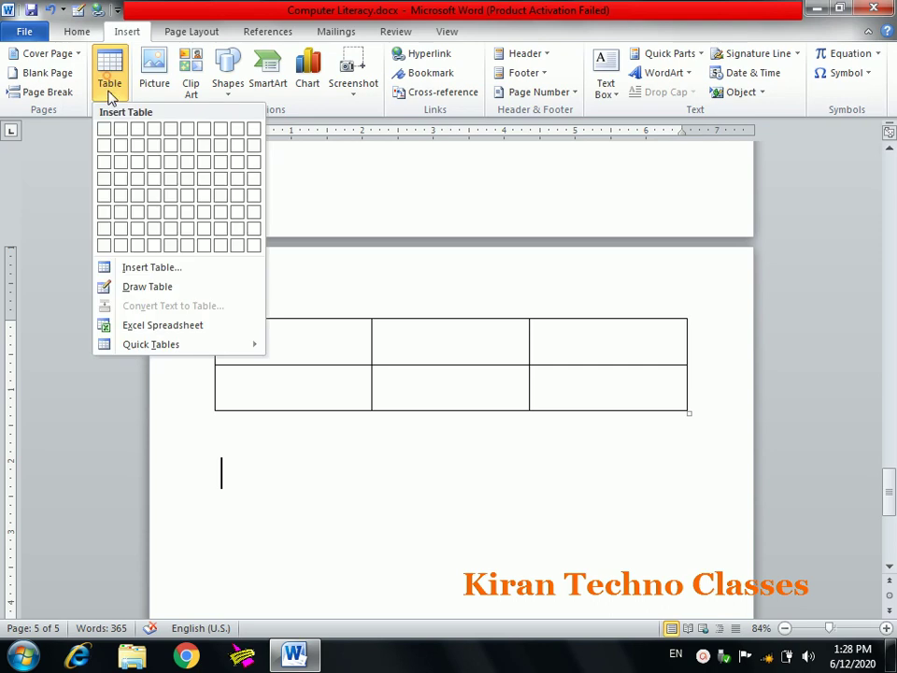
{"action": "left_click", "coordinate": [131, 289]}
{"action": "mouse_move", "coordinate": [205, 460]}
{"action": "left_mouse_down"}
{"action": "mouse_move", "coordinate": [661, 570]}
{"action": "mouse_move", "coordinate": [679, 608]}
{"action": "left_mouse_up"}
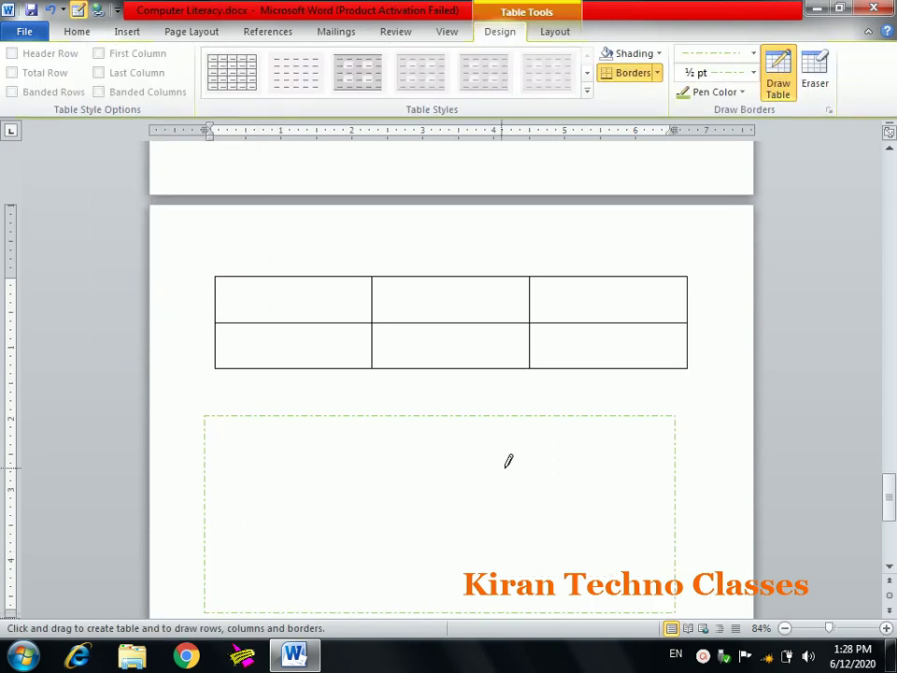
Step: Draw left and right column lines and a row line splitting the middle column
{"action": "mouse_move", "coordinate": [311, 414]}
{"action": "left_mouse_down"}
{"action": "mouse_move", "coordinate": [328, 513]}
{"action": "mouse_move", "coordinate": [365, 576]}
{"action": "mouse_move", "coordinate": [335, 612]}
{"action": "mouse_move", "coordinate": [297, 535]}
{"action": "left_mouse_up"}
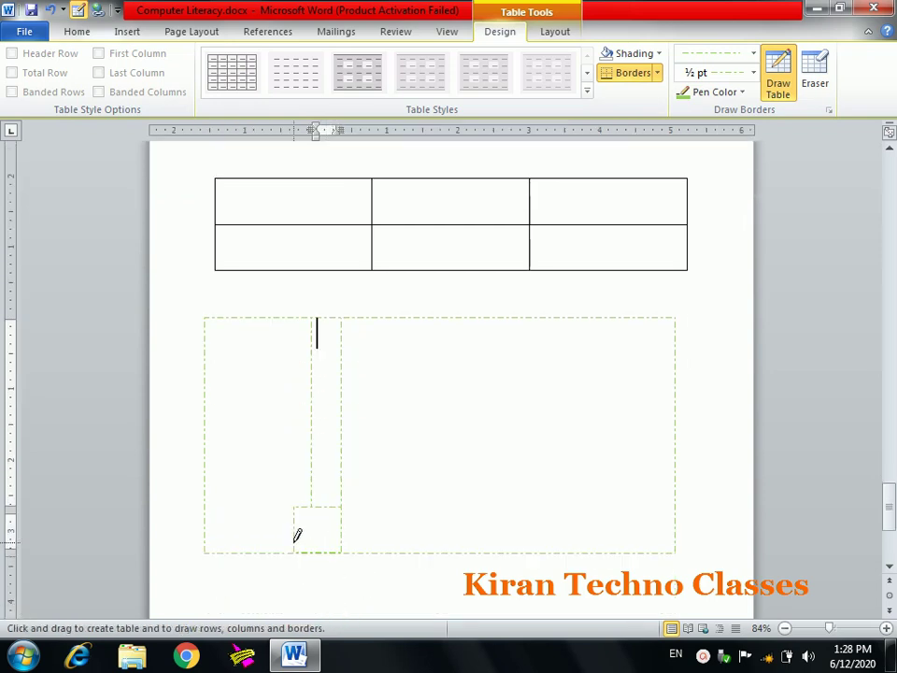
{"action": "key", "text": "ctrl+z"}
{"action": "key", "text": "ctrl+z"}
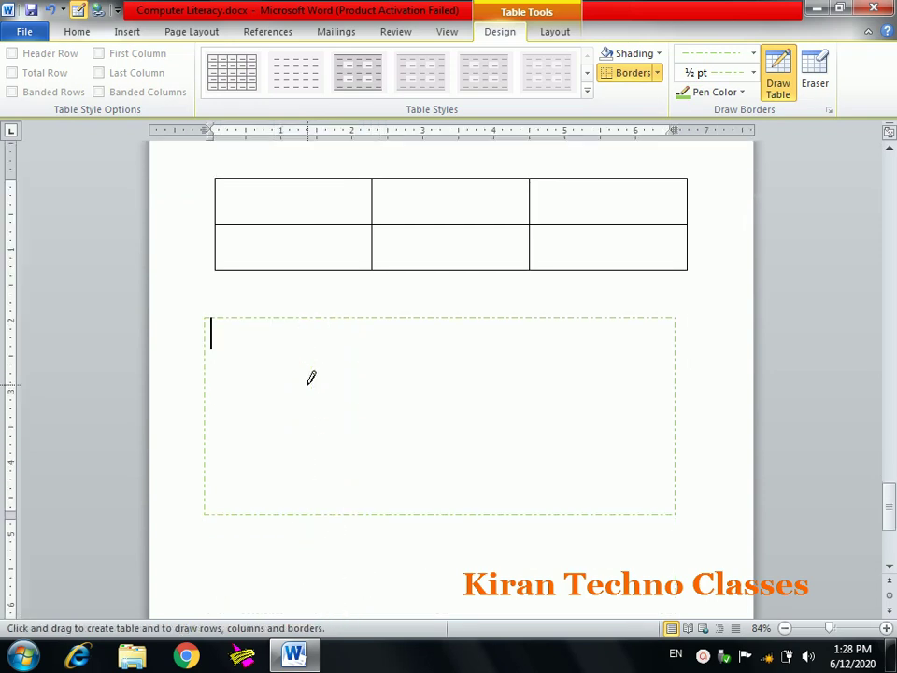
{"action": "left_click_drag", "start_coordinate": [284, 332], "coordinate": [297, 440]}
{"action": "left_click_drag", "start_coordinate": [559, 312], "coordinate": [574, 458]}
{"action": "left_click_drag", "start_coordinate": [286, 410], "coordinate": [551, 411]}
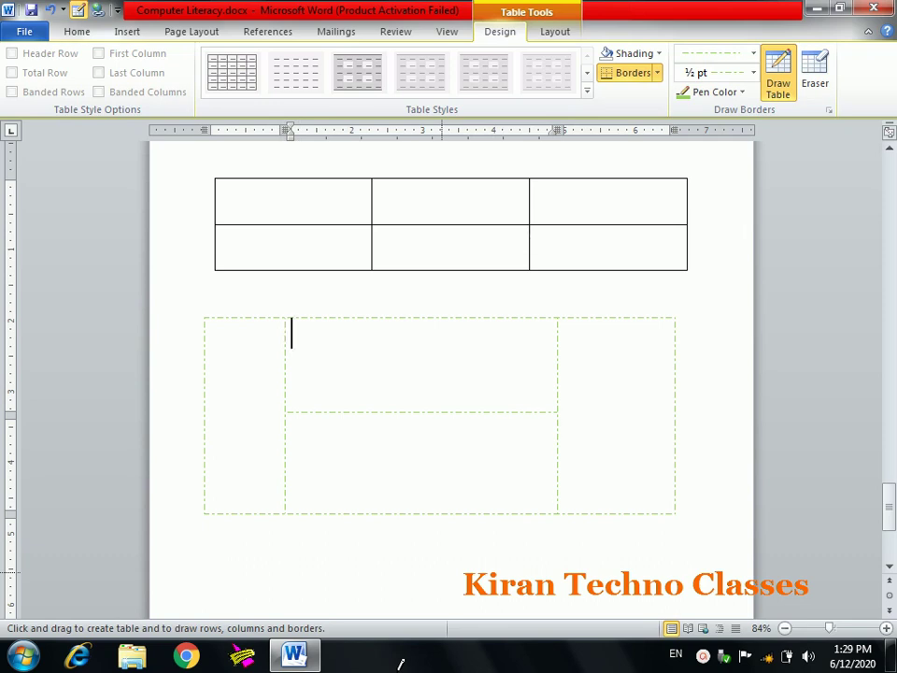
{"action": "left_click_drag", "start_coordinate": [419, 334], "coordinate": [432, 491]}
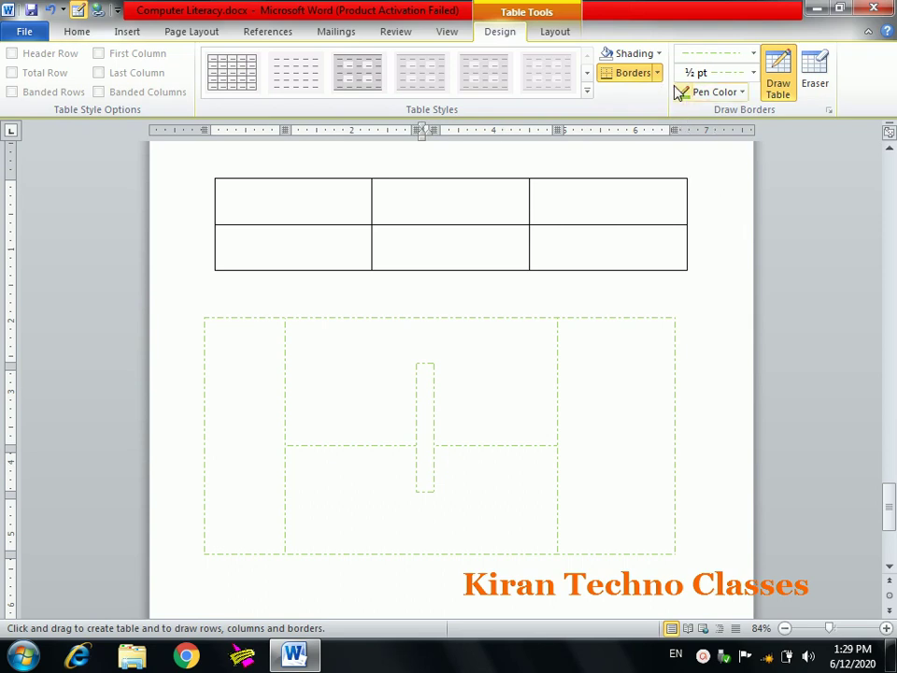
Step: Erase the extra small borders in the middle area with the Eraser
{"action": "left_click", "coordinate": [814, 80]}
{"action": "left_click", "coordinate": [433, 366]}
{"action": "left_click_drag", "start_coordinate": [426, 364], "coordinate": [429, 465]}
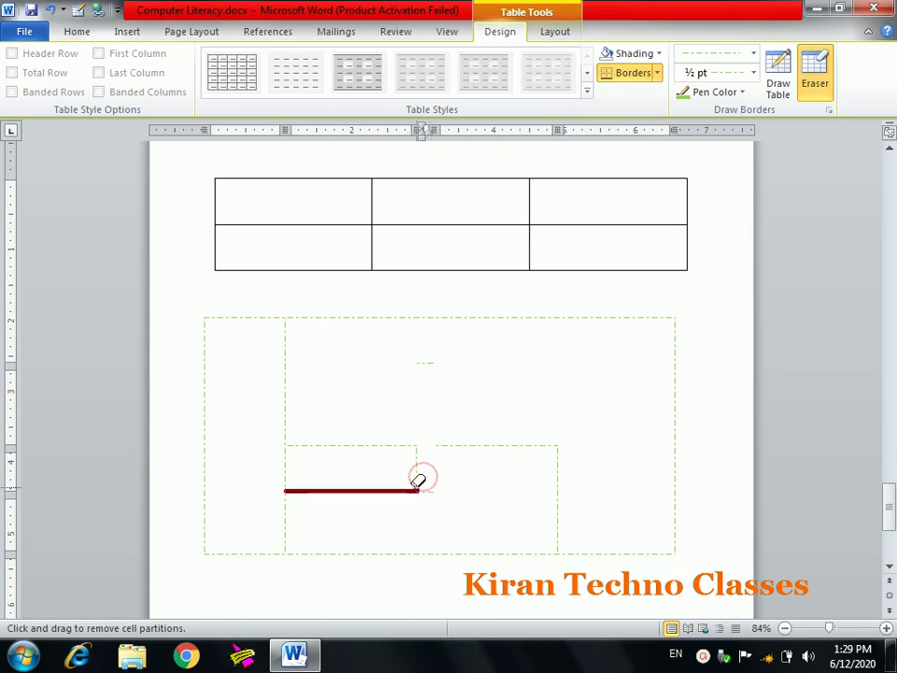
{"action": "left_click_drag", "start_coordinate": [430, 489], "coordinate": [423, 466]}
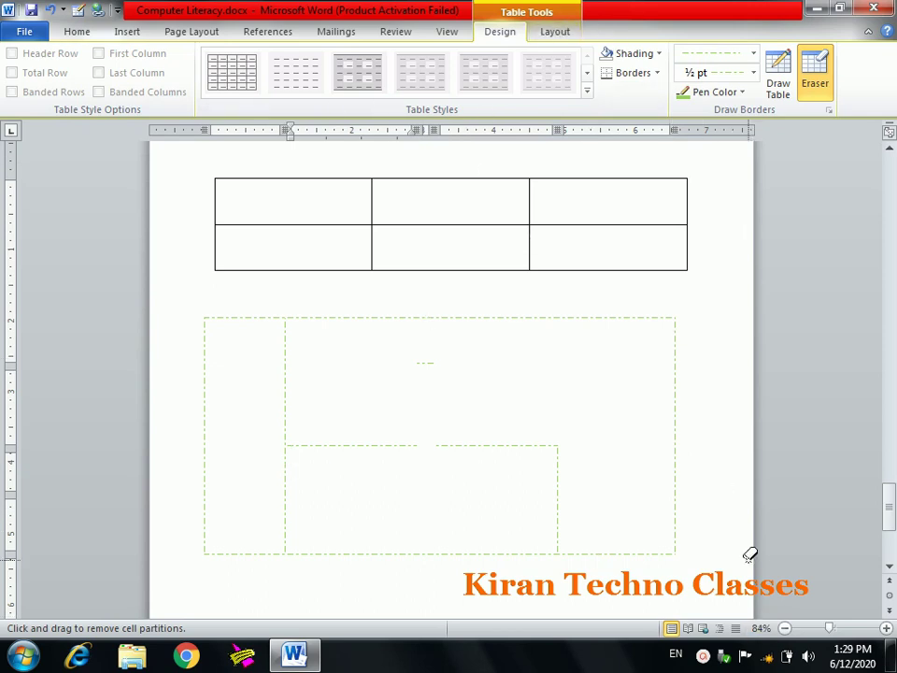
{"action": "key", "text": "Escape"}
Step: Insert an embedded Excel spreadsheet below the drawn table
{"action": "left_click", "coordinate": [720, 567]}
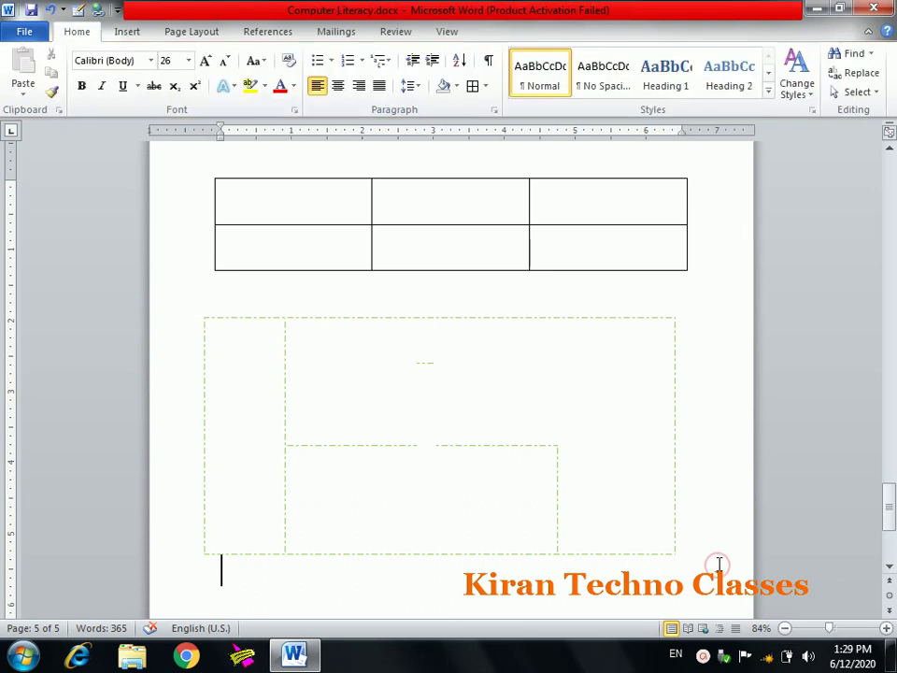
{"action": "left_click", "coordinate": [127, 31]}
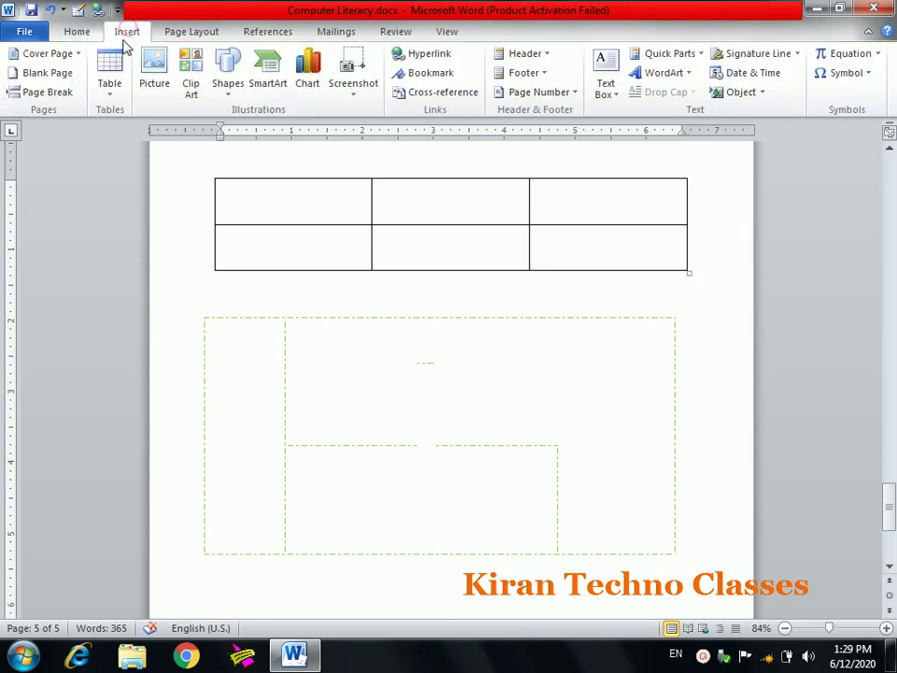
{"action": "left_click", "coordinate": [109, 79]}
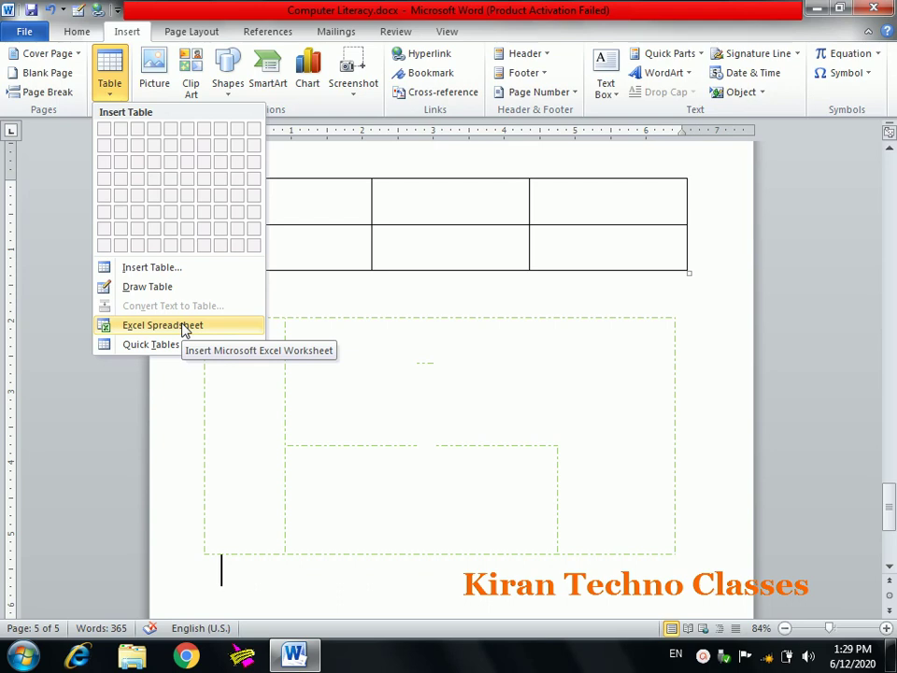
{"action": "left_click", "coordinate": [184, 327]}
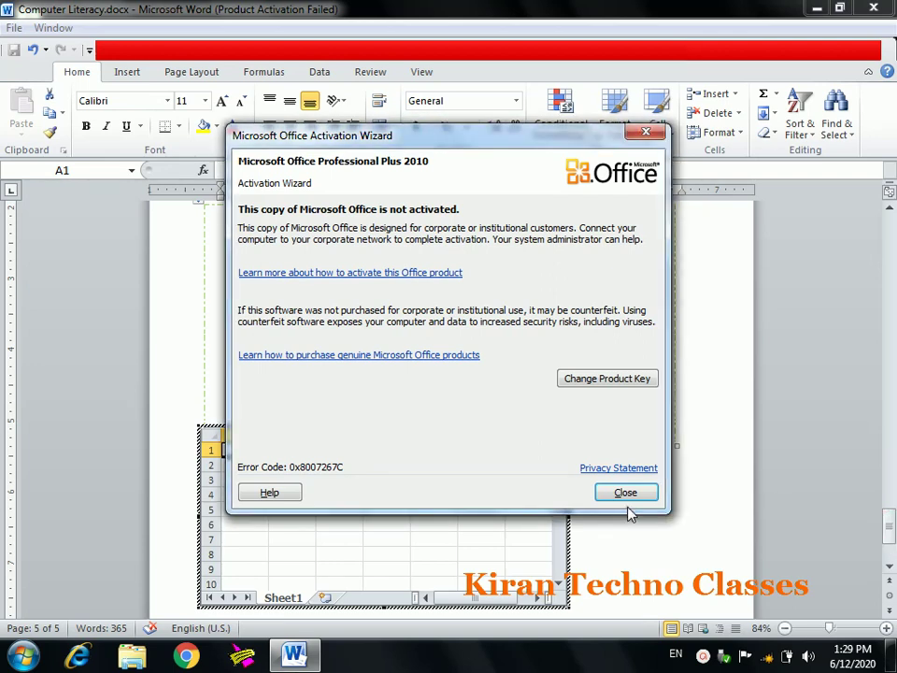
{"action": "left_click", "coordinate": [630, 496]}
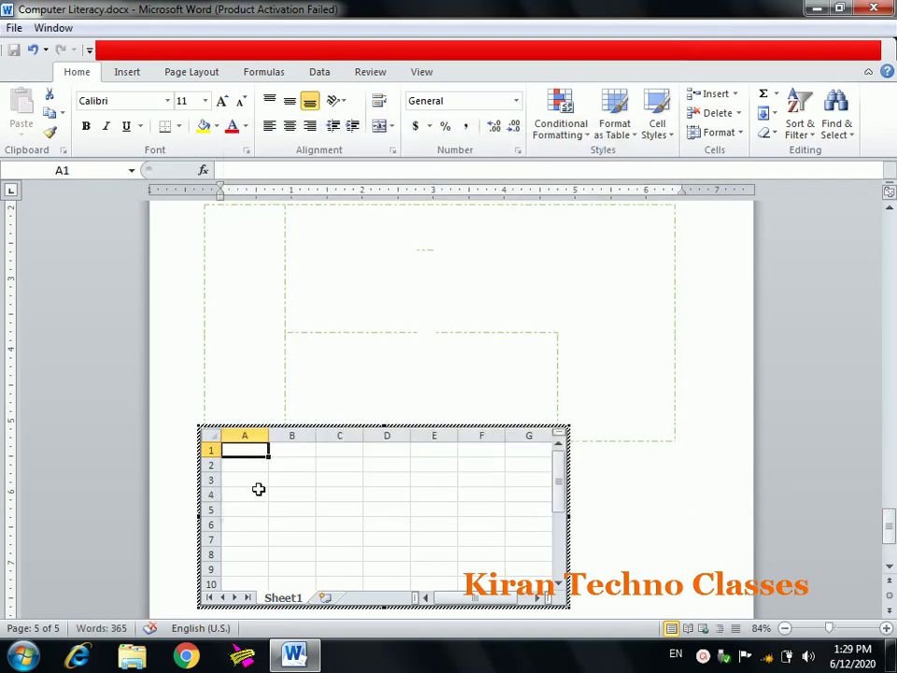
Step: Enter the column headers roll no, name and marks
{"action": "type", "text": "roll"}
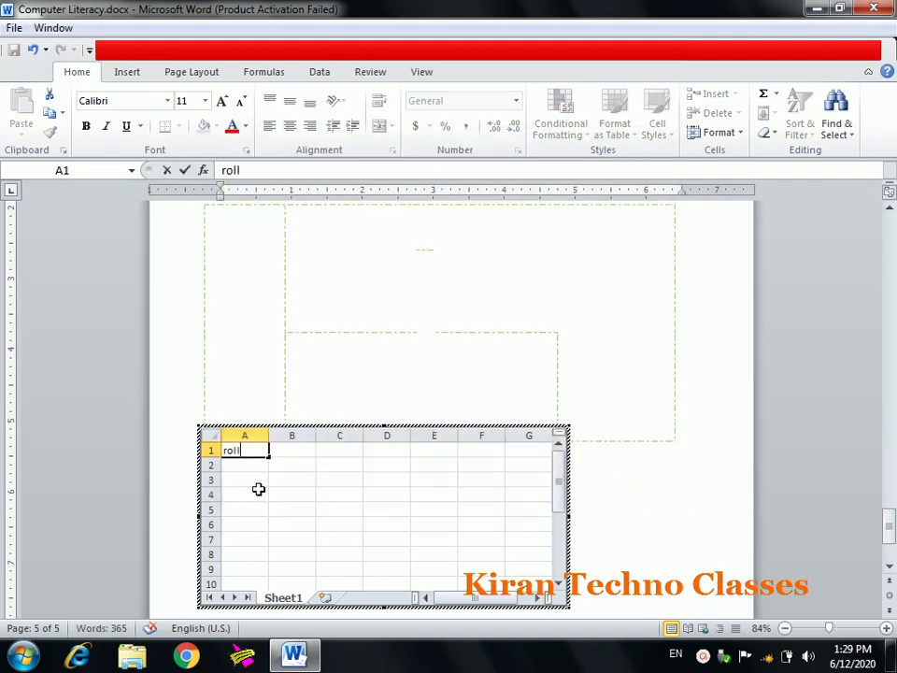
{"action": "type", "text": " no"}
{"action": "key", "text": "Tab"}
{"action": "type", "text": "n"}
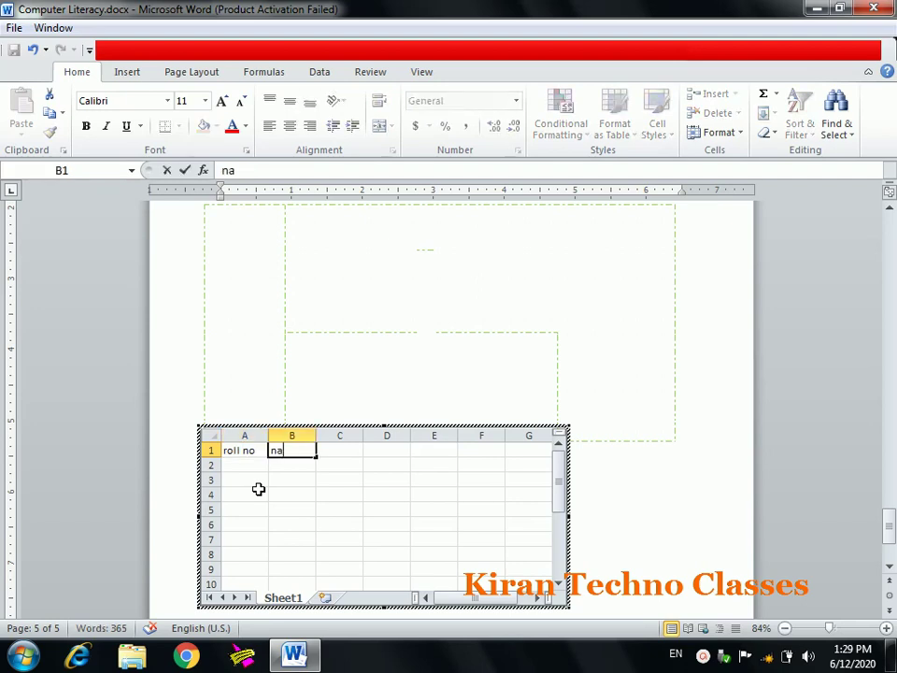
{"action": "key", "text": "Tab"}
{"action": "type", "text": "ma"}
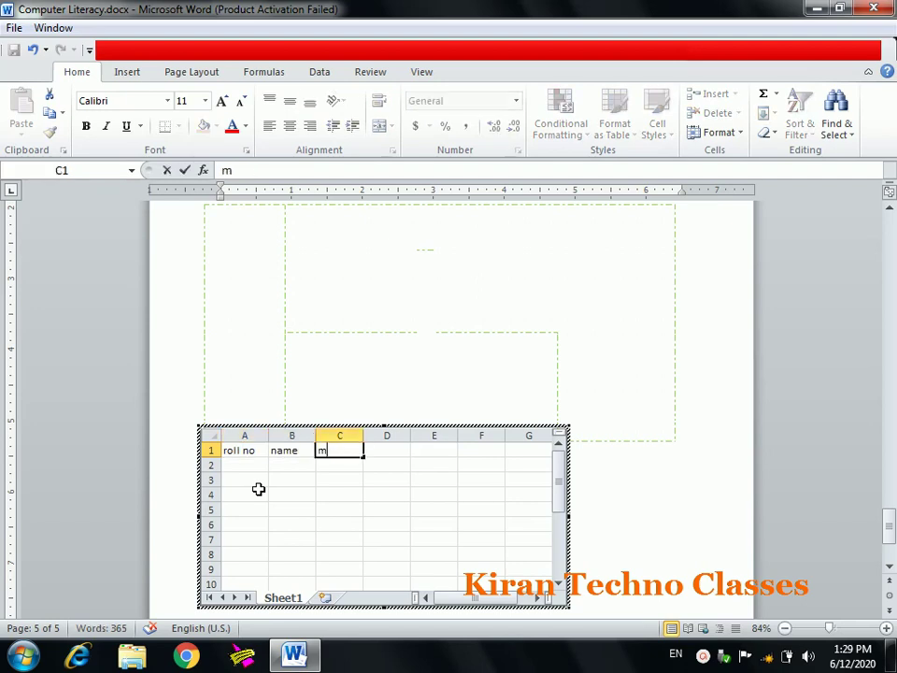
{"action": "key", "text": "Return"}
Step: Enter student rows 1 xyz 87 and 2 jkl 67
{"action": "type", "text": "1"}
{"action": "key", "text": "Tab"}
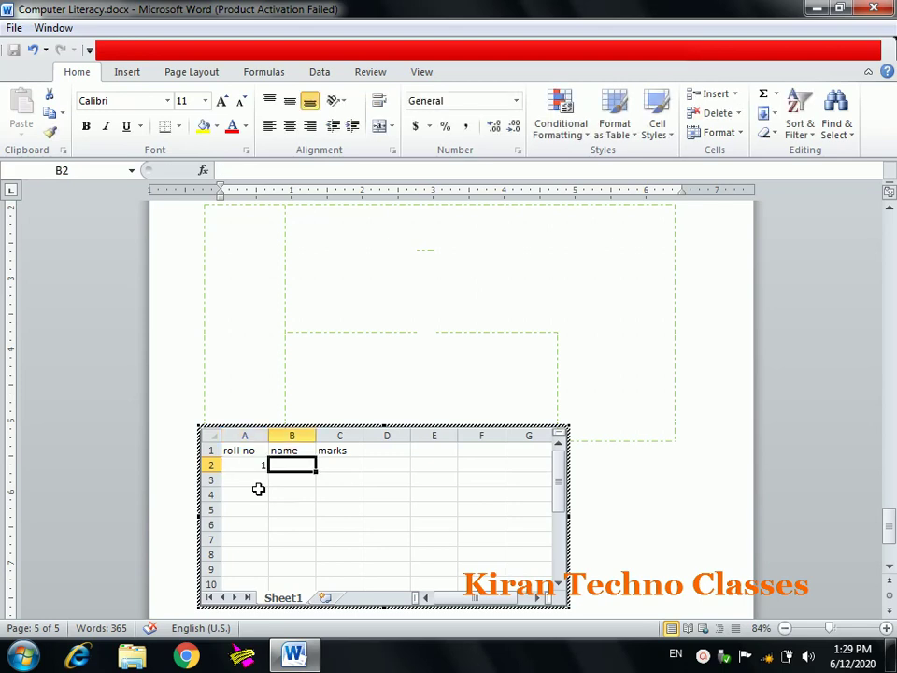
{"action": "type", "text": "xyz"}
{"action": "key", "text": "Tab"}
{"action": "type", "text": "87"}
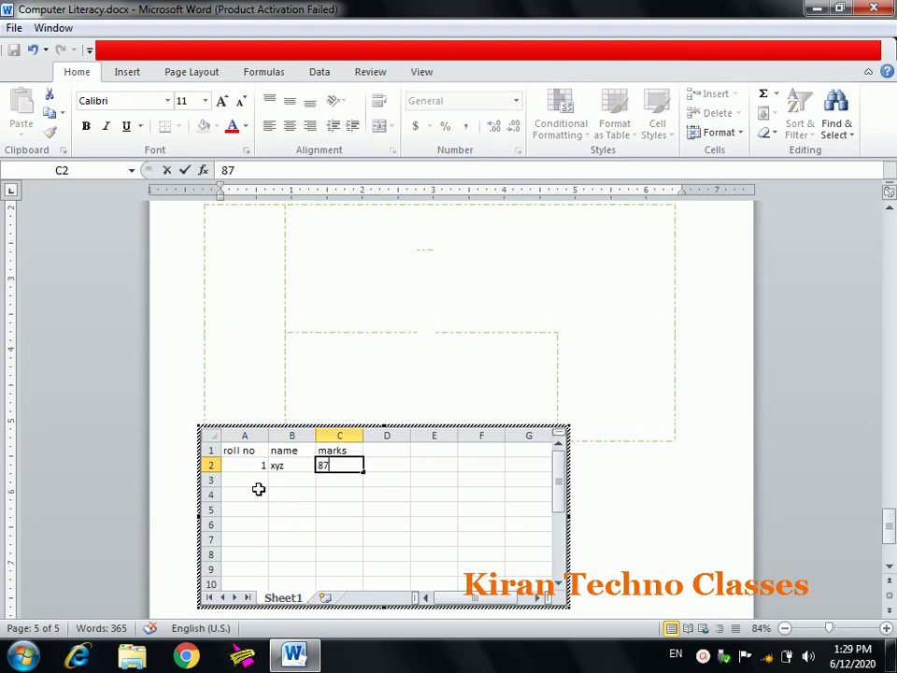
{"action": "key", "text": "Return"}
{"action": "type", "text": "2"}
{"action": "key", "text": "Tab"}
{"action": "type", "text": "j"}
{"action": "key", "text": "Tab"}
{"action": "type", "text": "67"}
{"action": "key", "text": "Return"}
Step: Enter student rows 3 mno 75 and 4 jku 56, then return to the document
{"action": "type", "text": "3"}
{"action": "key", "text": "Tab"}
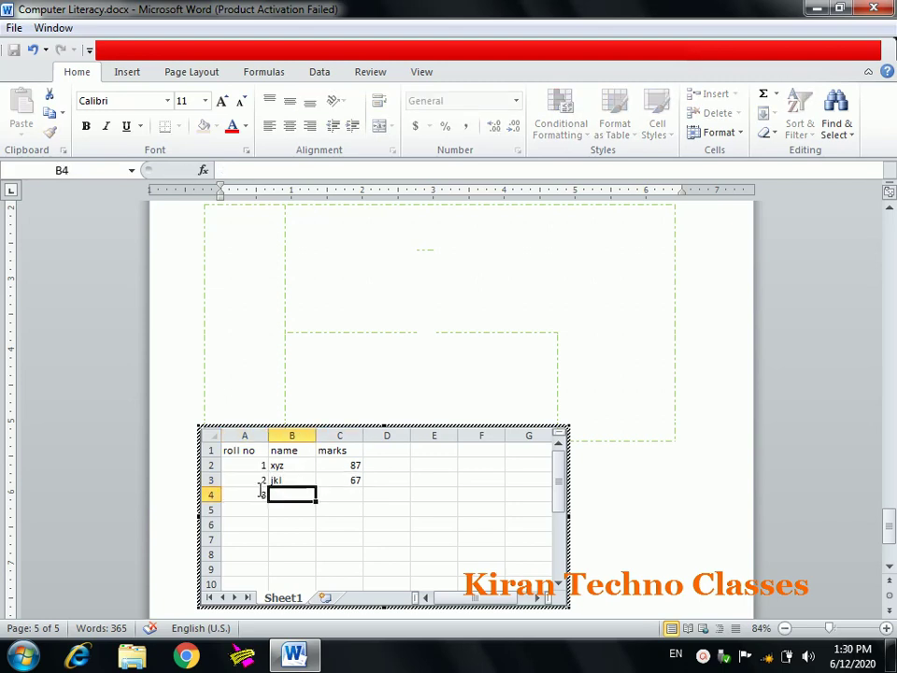
{"action": "type", "text": "mno"}
{"action": "key", "text": "Tab"}
{"action": "type", "text": "7"}
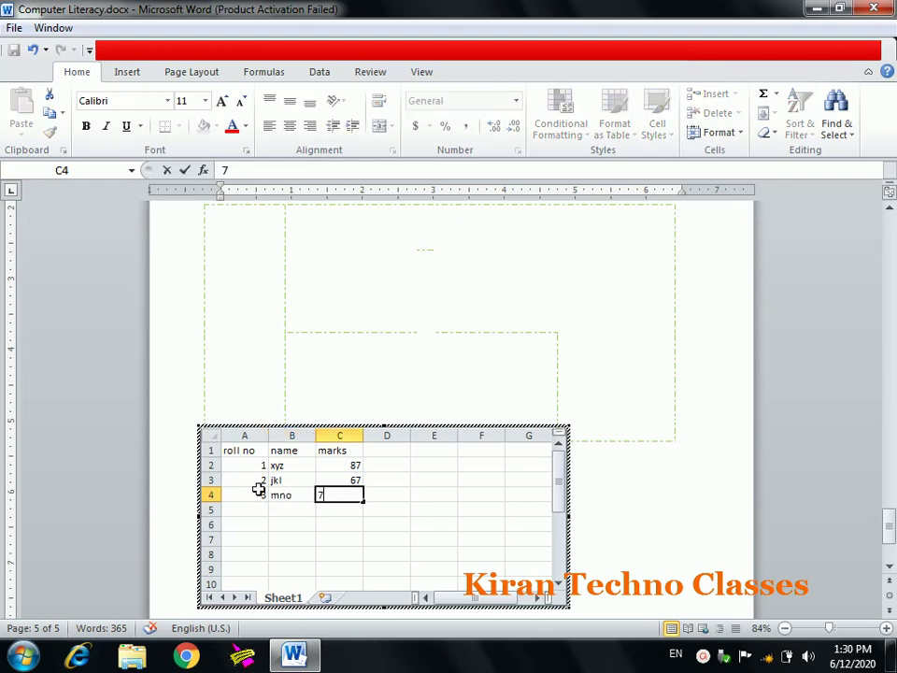
{"action": "key", "text": "Return"}
{"action": "type", "text": "4"}
{"action": "key", "text": "Tab"}
{"action": "type", "text": "jk"}
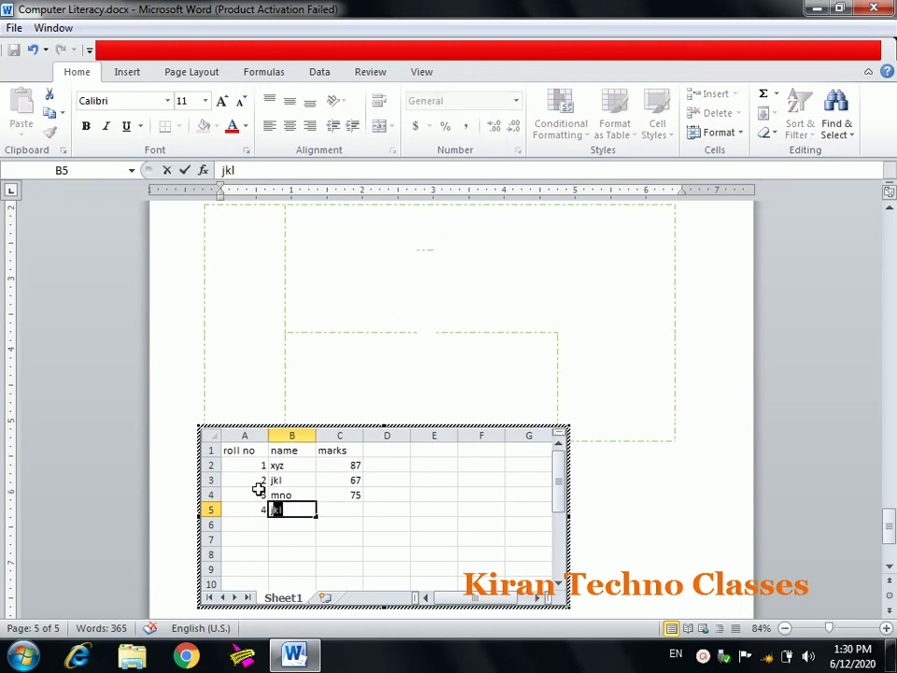
{"action": "type", "text": "u"}
{"action": "key", "text": "Tab"}
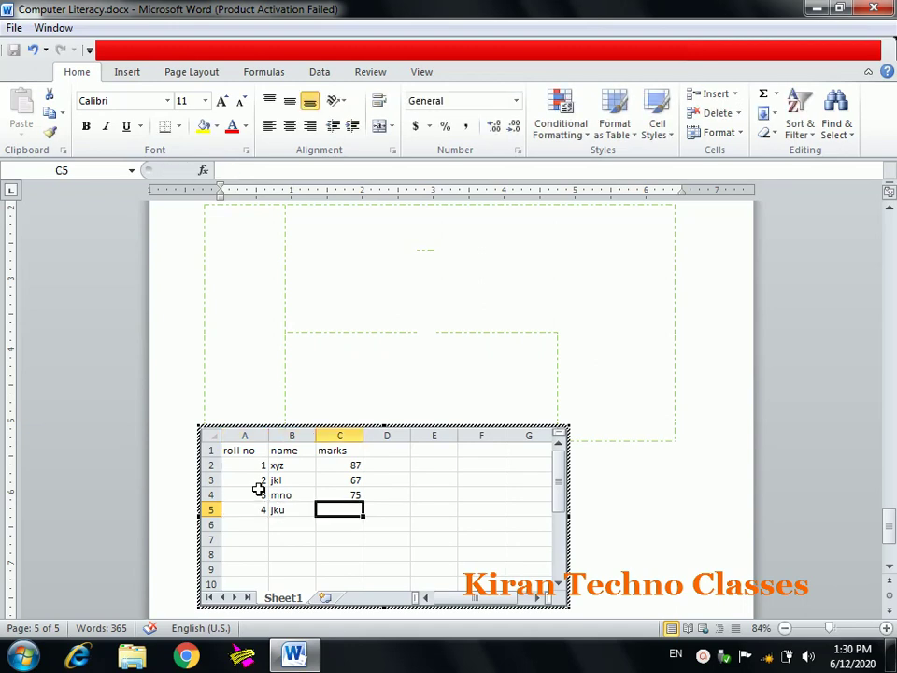
{"action": "type", "text": "56"}
{"action": "mouse_move", "coordinate": [589, 513]}
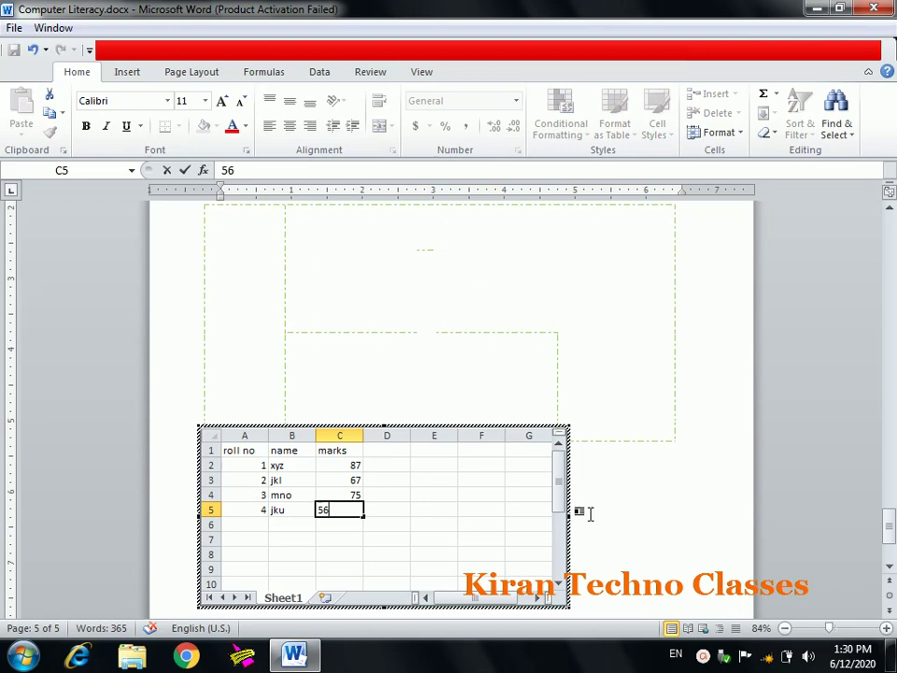
{"action": "left_click", "coordinate": [645, 498]}
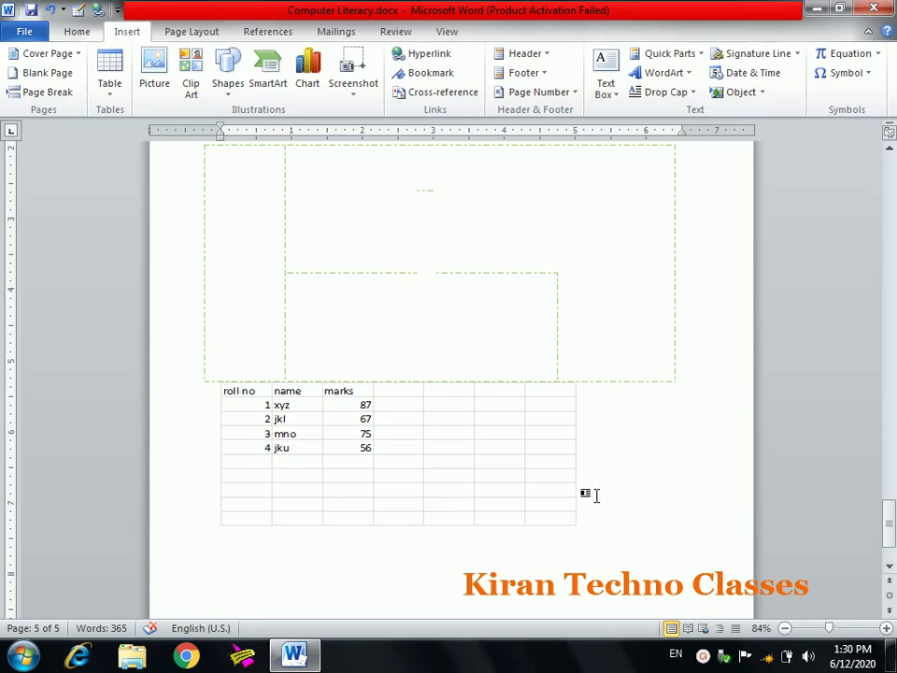
Step: Insert the Tabular List quick table of items and whether they are needed
{"action": "left_click", "coordinate": [119, 65]}
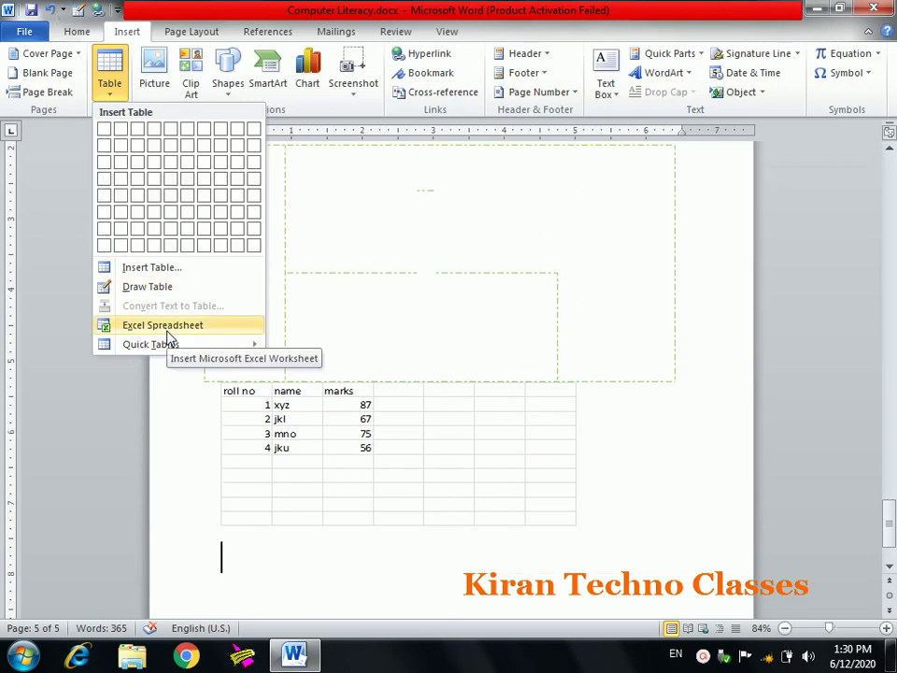
{"action": "mouse_move", "coordinate": [151, 344]}
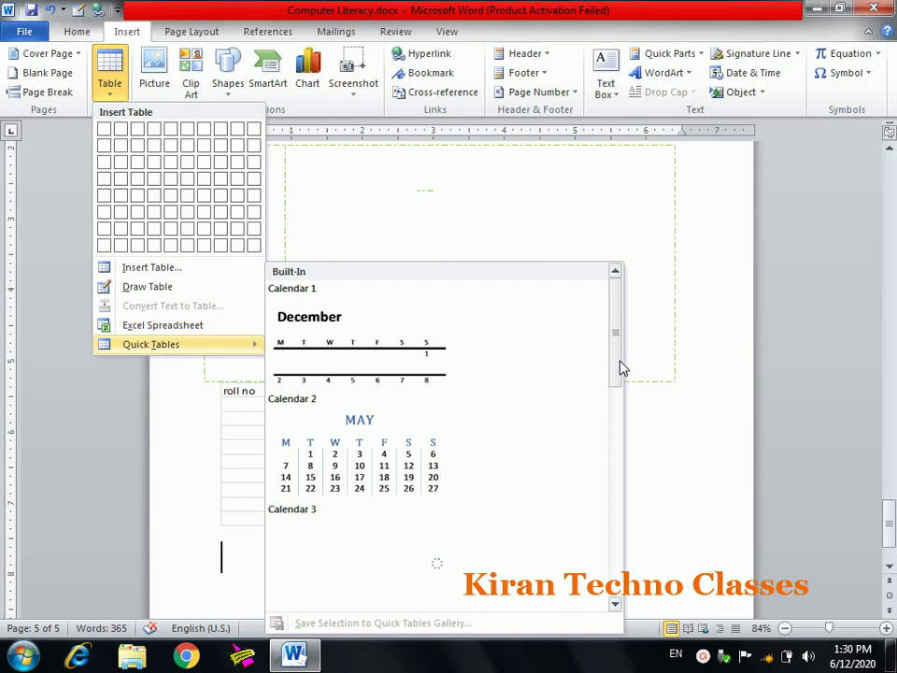
{"action": "left_click", "coordinate": [619, 364]}
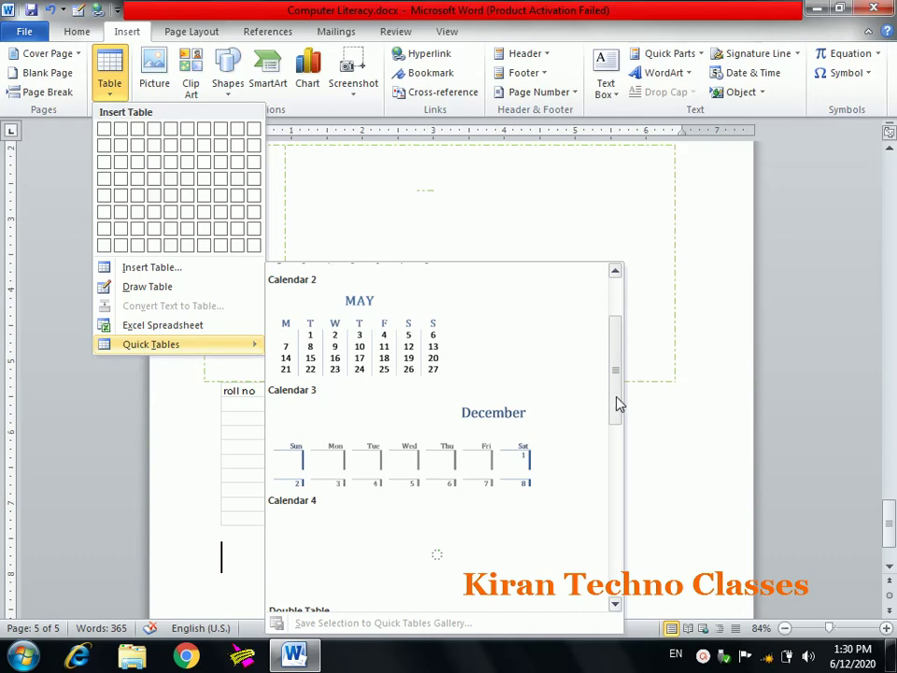
{"action": "left_click", "coordinate": [616, 399]}
{"action": "scroll", "coordinate": [613, 396], "scroll_direction": "down", "scroll_amount": 5}
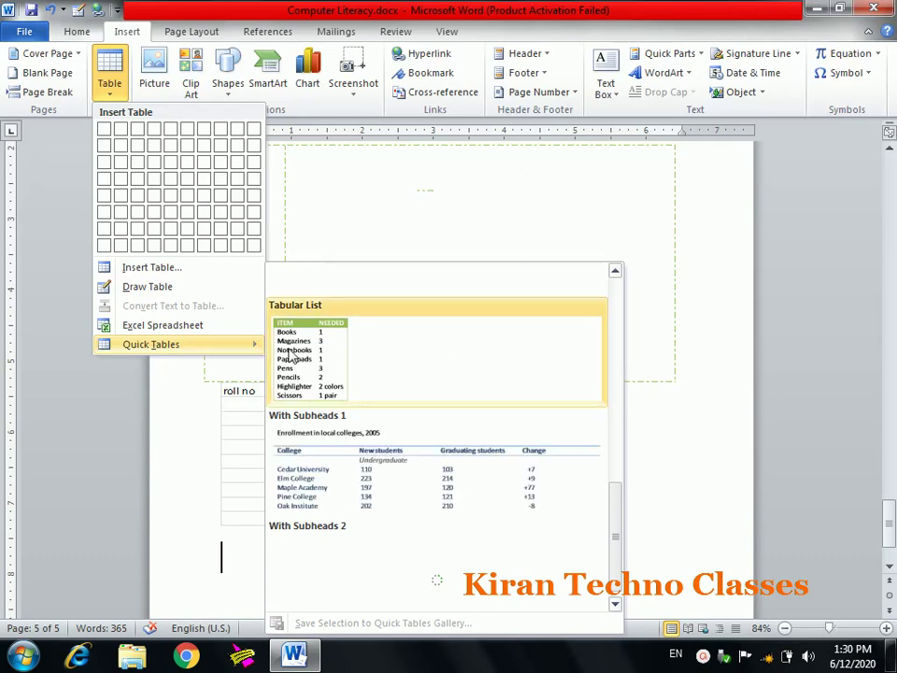
{"action": "left_click", "coordinate": [292, 354]}
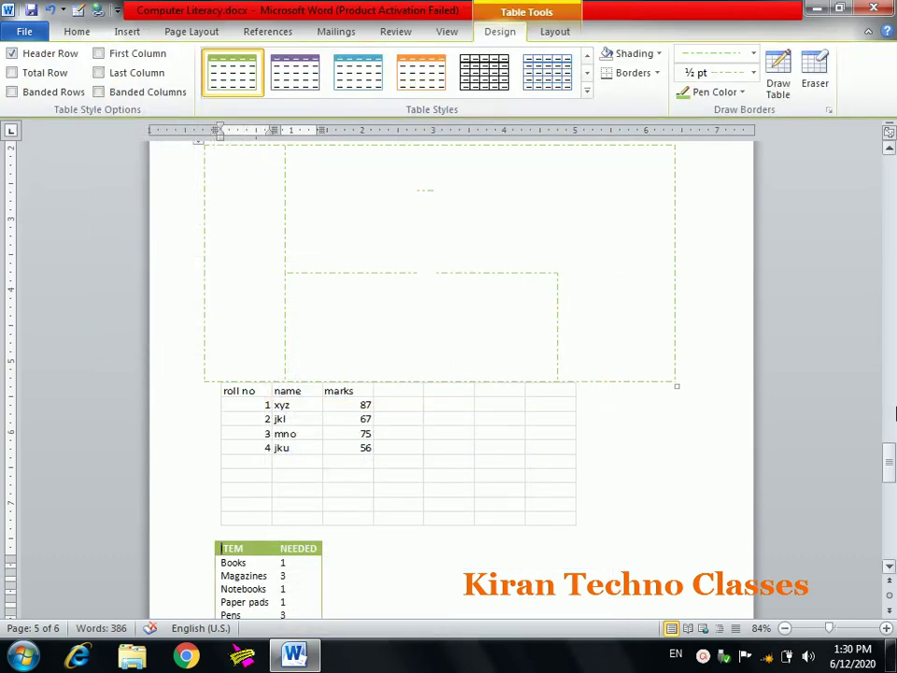
{"action": "left_click_drag", "start_coordinate": [891, 453], "coordinate": [889, 505]}
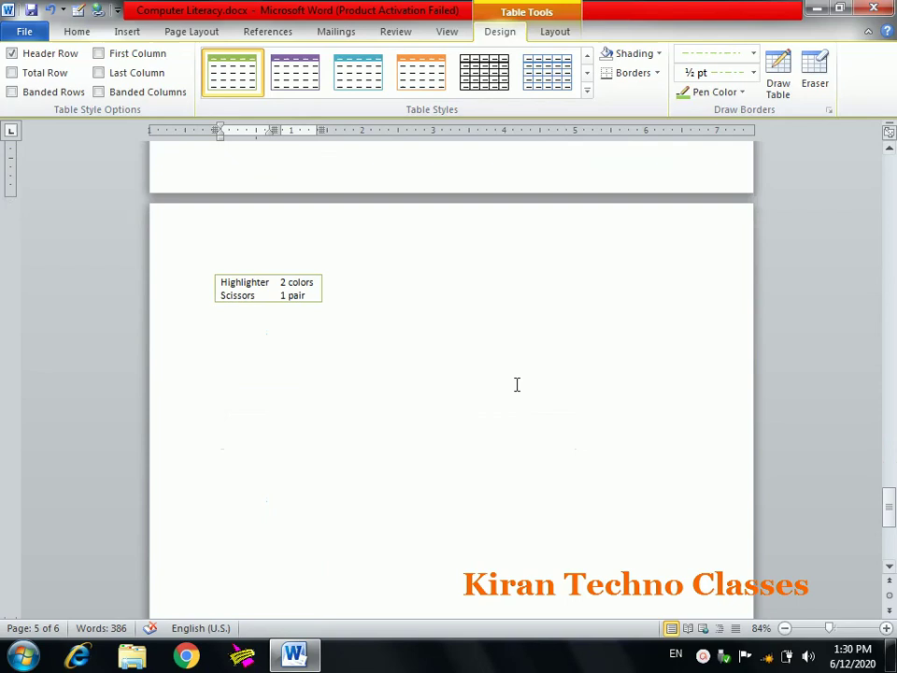
{"action": "left_click_drag", "start_coordinate": [891, 509], "coordinate": [892, 478]}
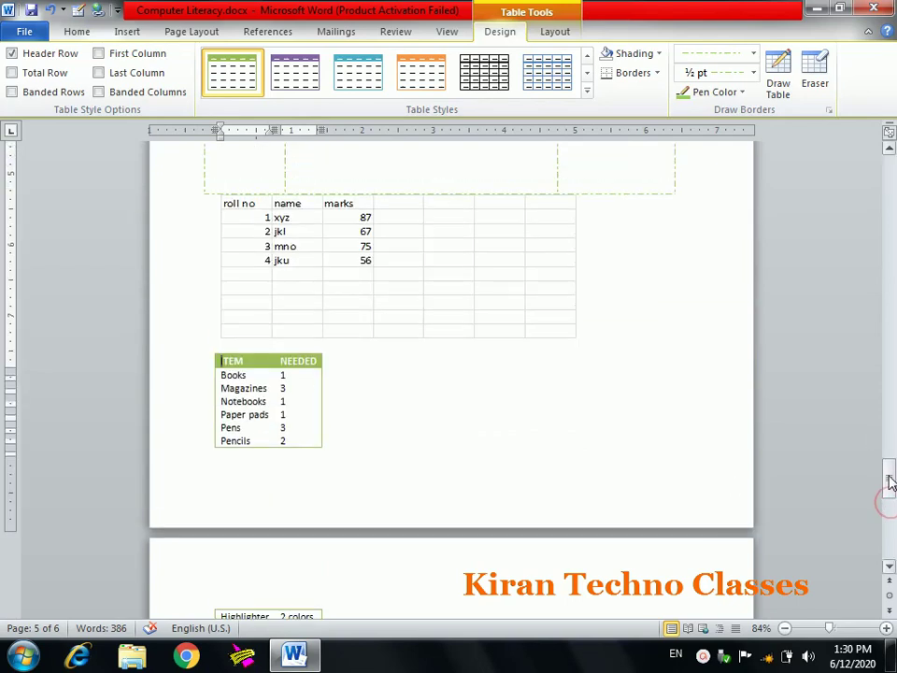
Step: Move the item table to a new page with a page break and add an empty row after Scissors
{"action": "left_click", "coordinate": [615, 333]}
{"action": "key", "text": "ctrl+Return"}
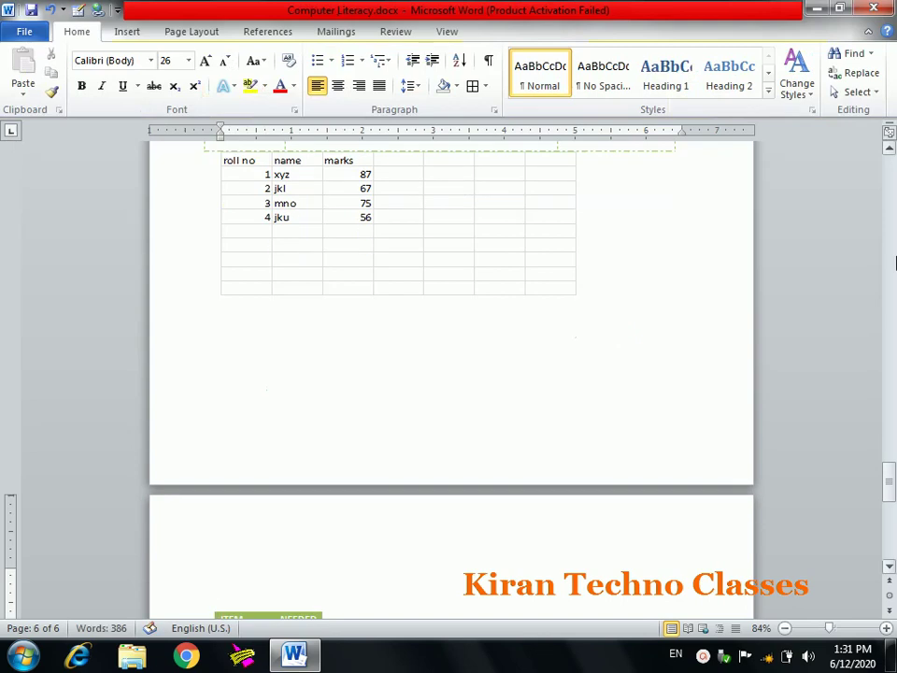
{"action": "left_click_drag", "start_coordinate": [892, 479], "coordinate": [893, 505]}
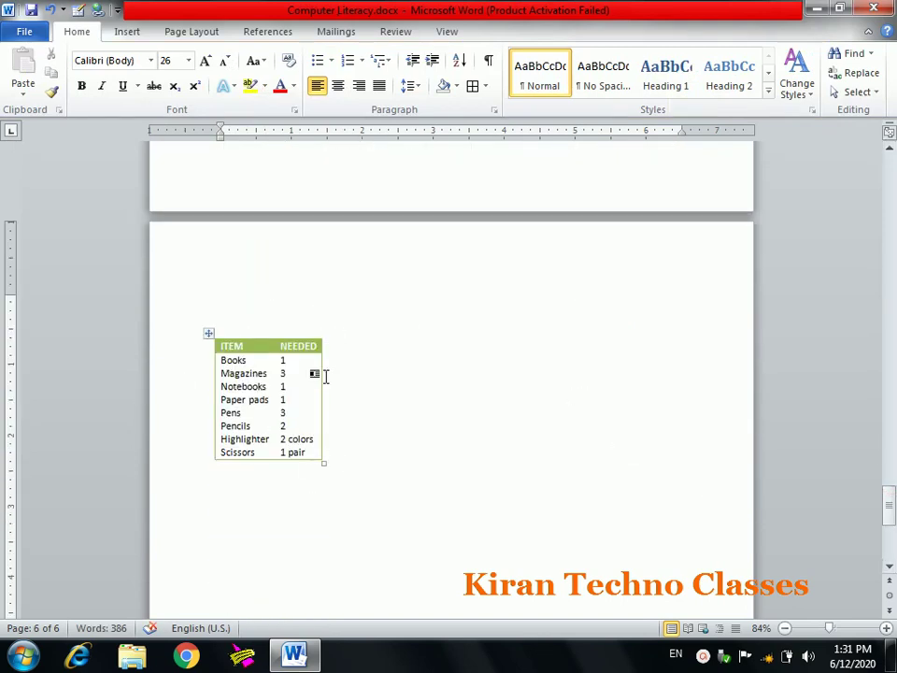
{"action": "mouse_move", "coordinate": [269, 399]}
{"action": "left_click", "coordinate": [353, 452]}
{"action": "key", "text": "Return"}
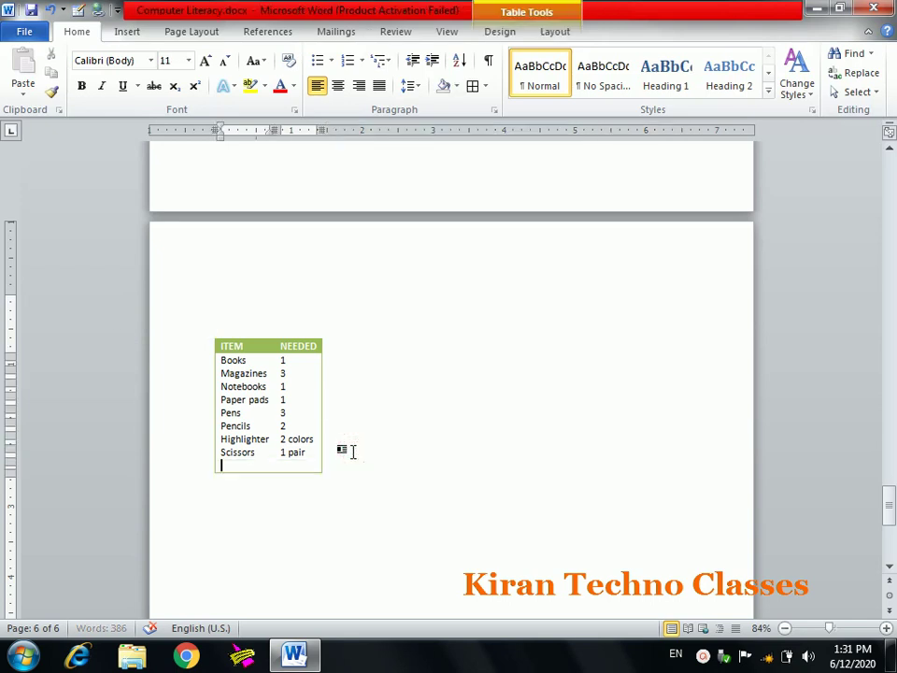
{"action": "left_click", "coordinate": [284, 531]}
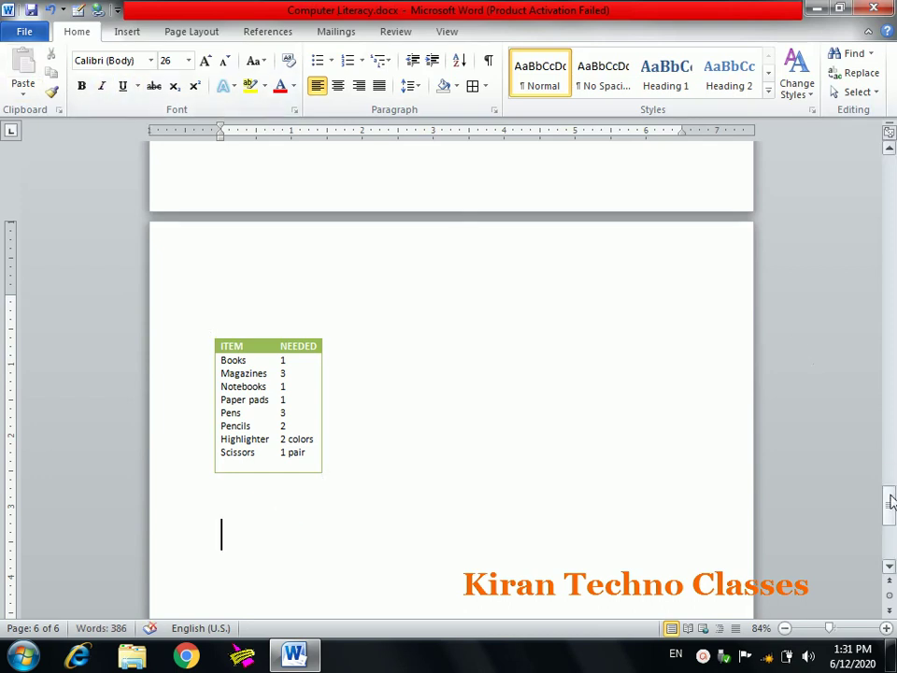
Step: Insert commas after 'enables', 'unbelievable' and 'order' on page 2, then select that paragraph
{"action": "left_click_drag", "start_coordinate": [891, 502], "coordinate": [885, 221]}
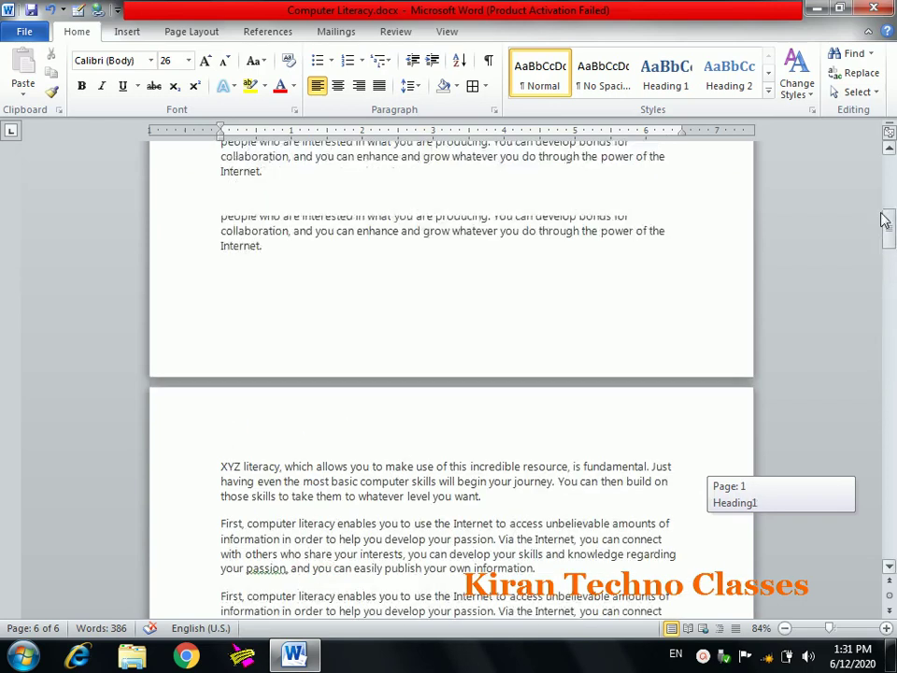
{"action": "left_click_drag", "start_coordinate": [885, 220], "coordinate": [885, 230]}
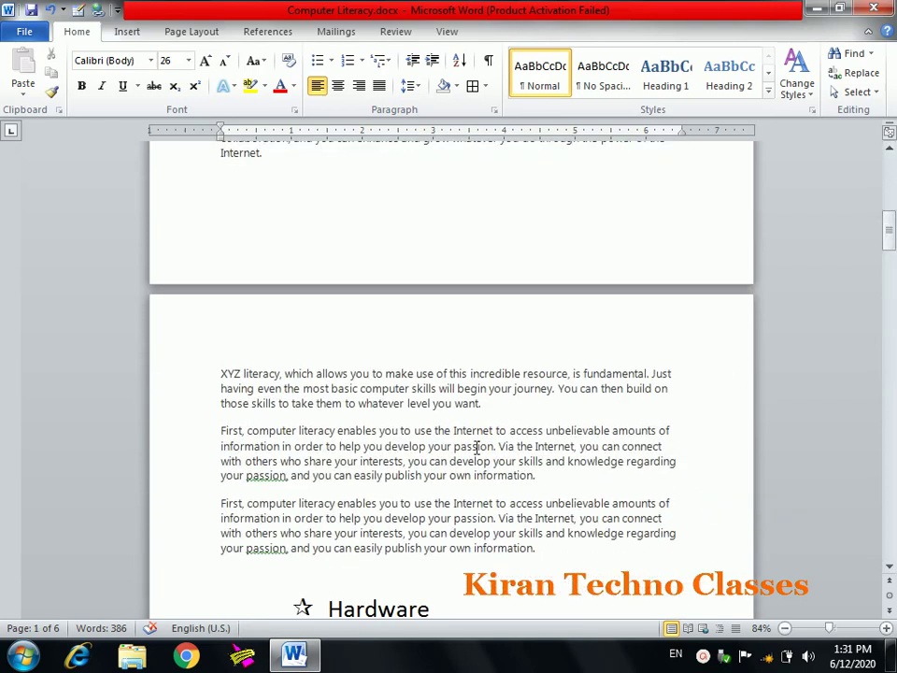
{"action": "left_click", "coordinate": [377, 431]}
{"action": "type", "text": ","}
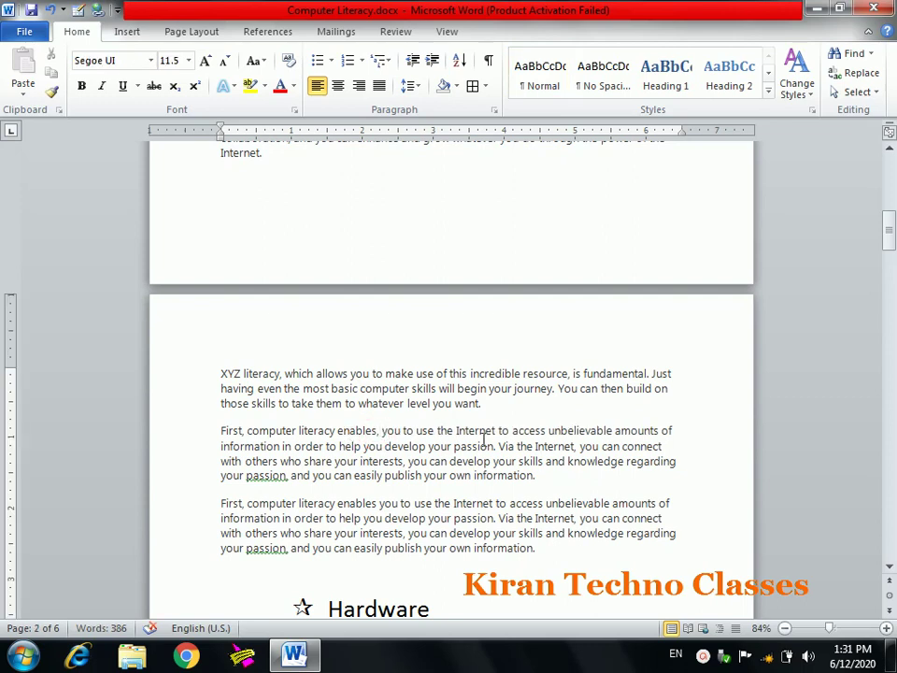
{"action": "left_click", "coordinate": [615, 430]}
{"action": "type", "text": ","}
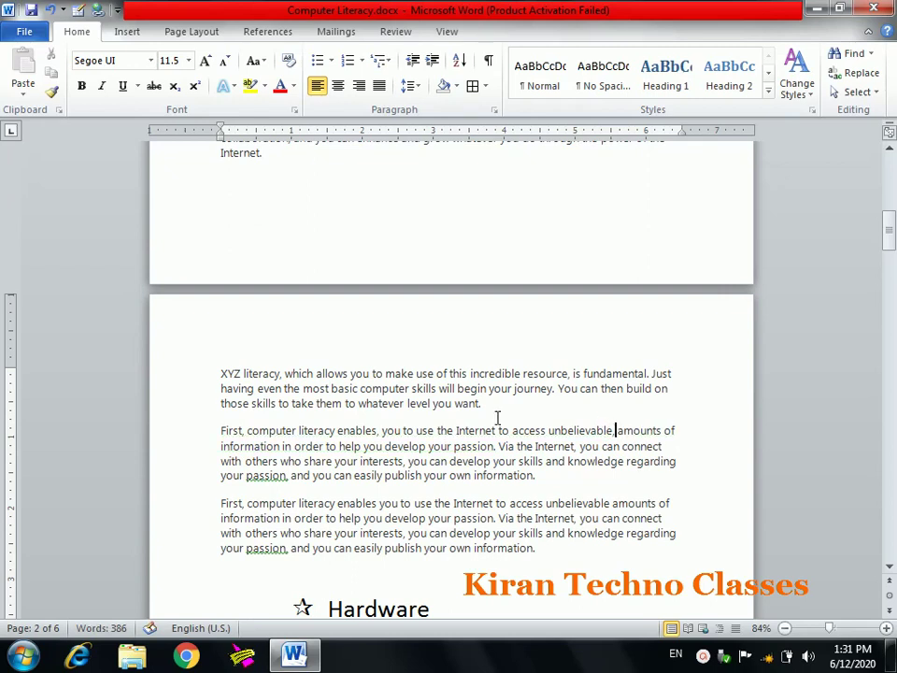
{"action": "left_click", "coordinate": [325, 447]}
{"action": "type", "text": ","}
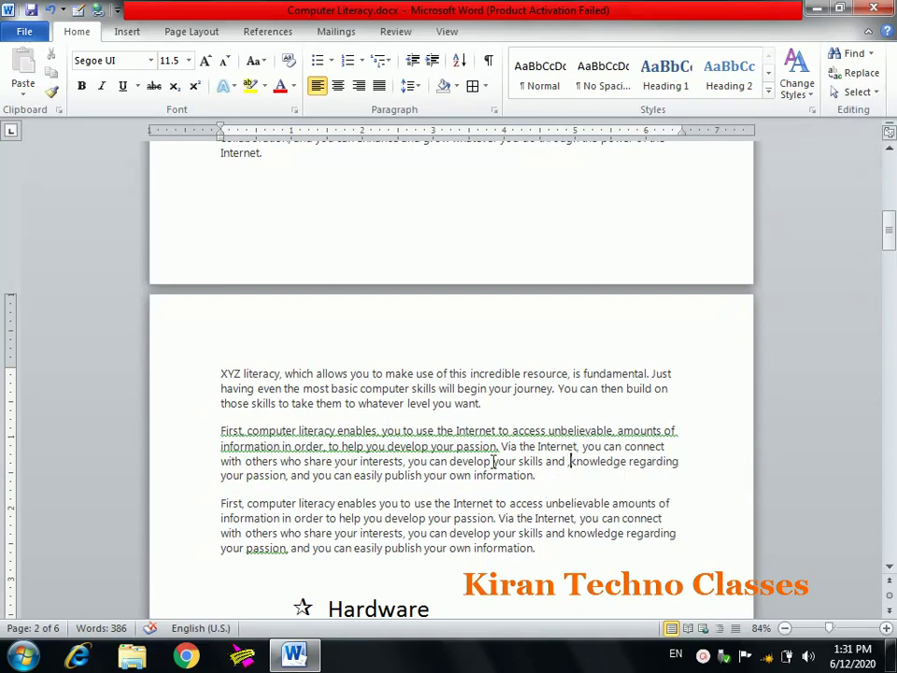
{"action": "left_click_drag", "start_coordinate": [208, 431], "coordinate": [408, 479]}
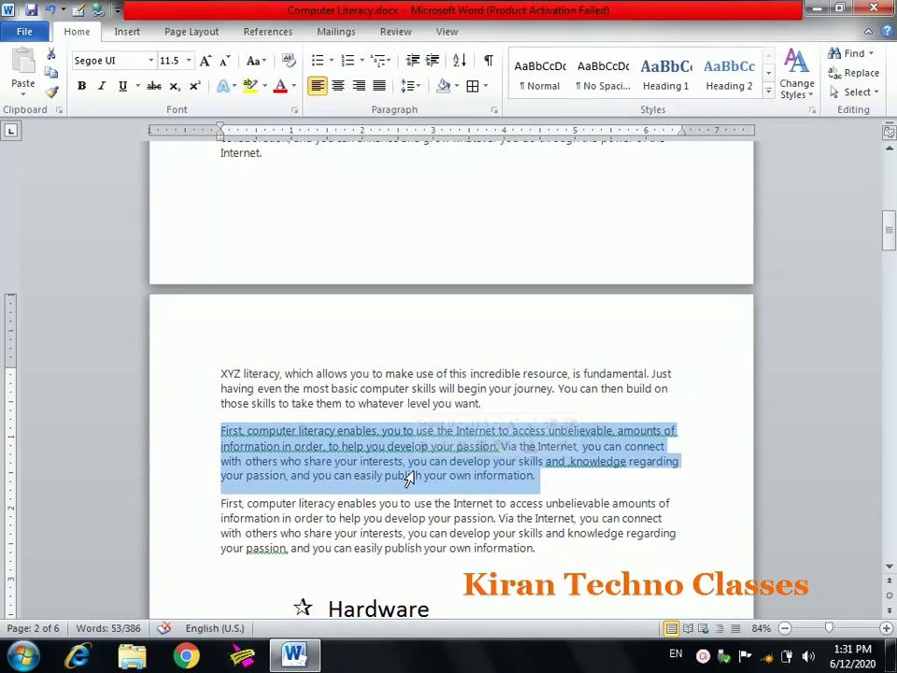
{"action": "left_click", "coordinate": [128, 31]}
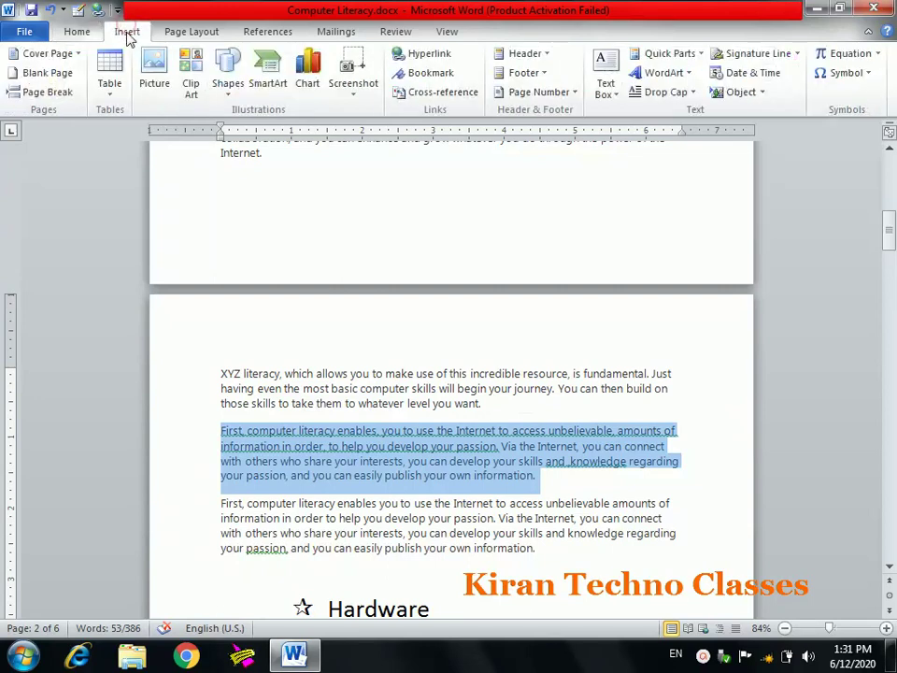
Step: Convert the selected paragraph into a one-row, 9-column table separated at commas
{"action": "left_click", "coordinate": [120, 89]}
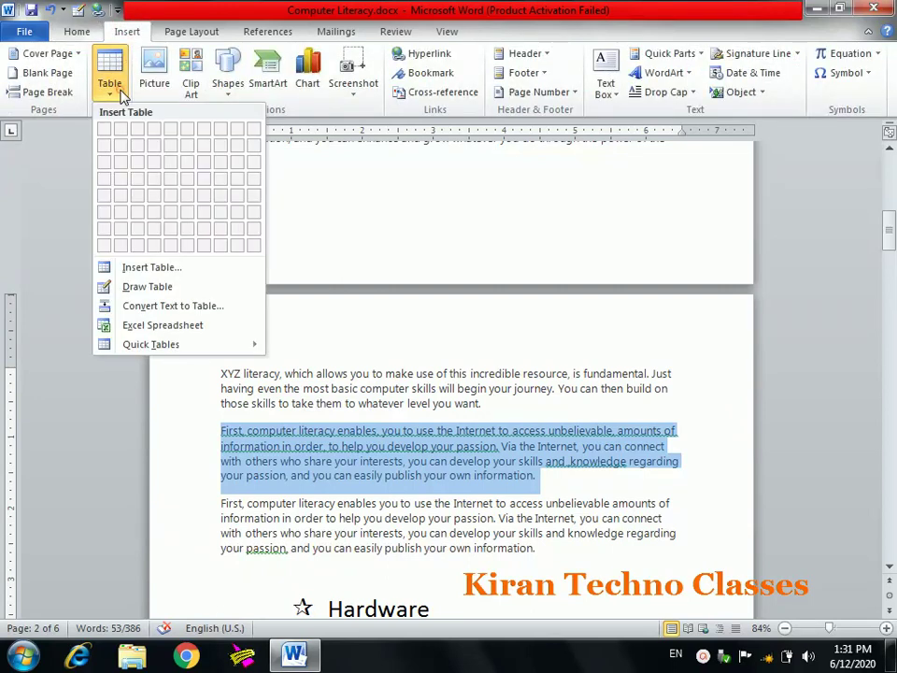
{"action": "left_click", "coordinate": [136, 314]}
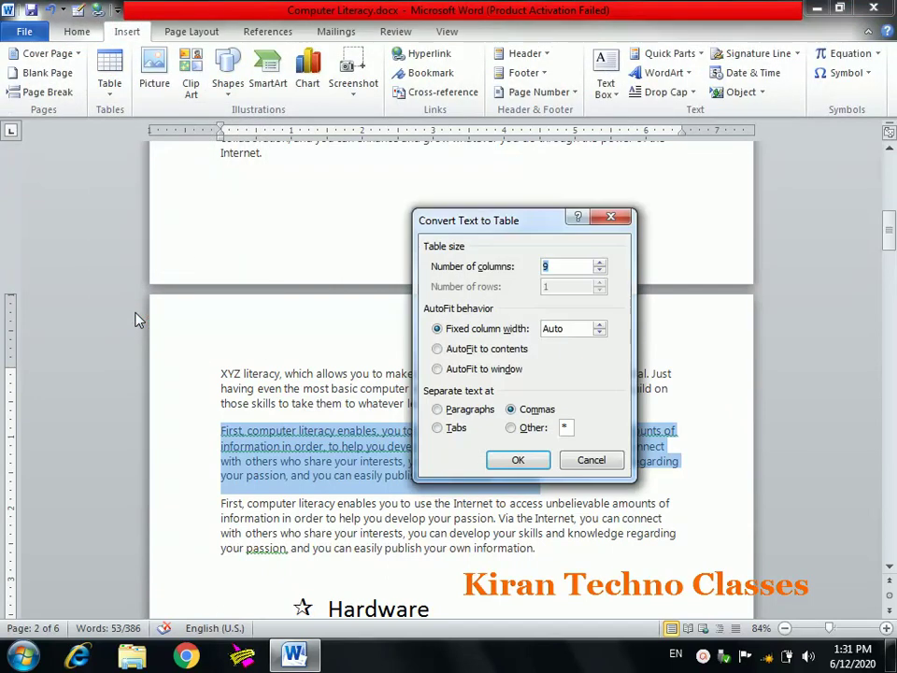
{"action": "left_click_drag", "start_coordinate": [505, 233], "coordinate": [585, 93]}
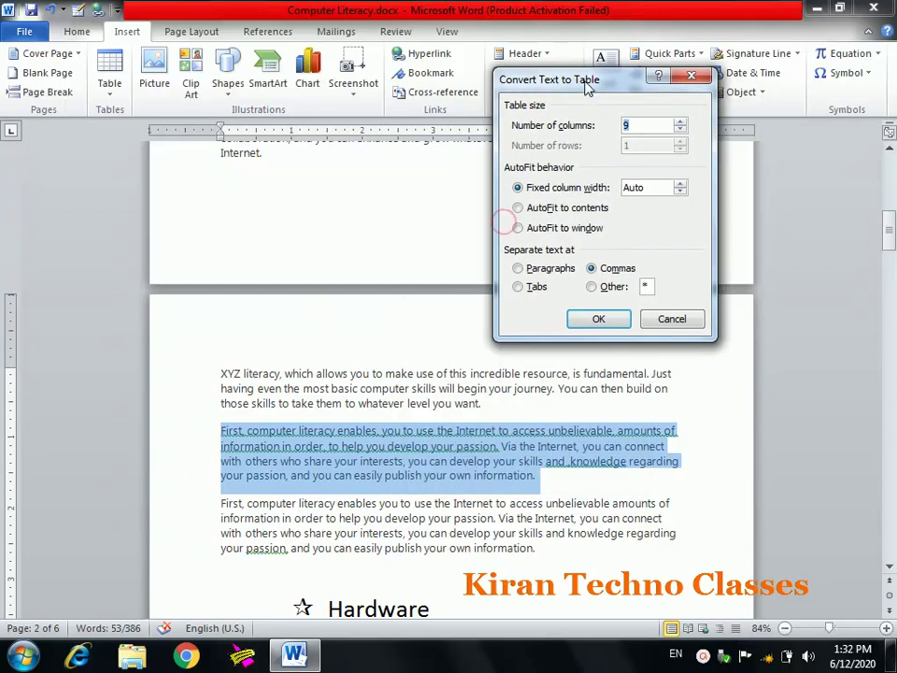
{"action": "left_click", "coordinate": [517, 270]}
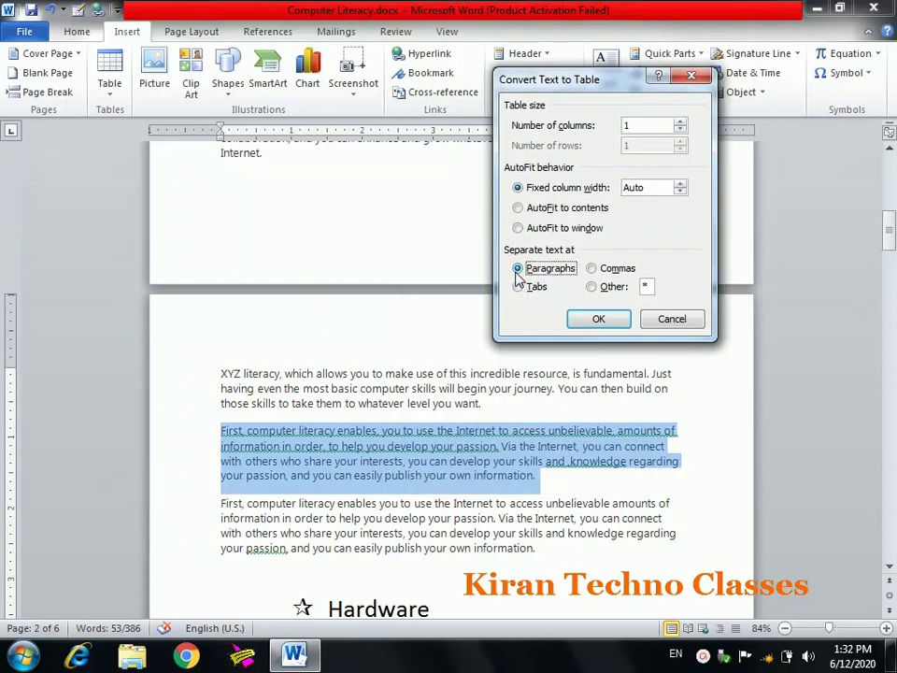
{"action": "left_click", "coordinate": [591, 269]}
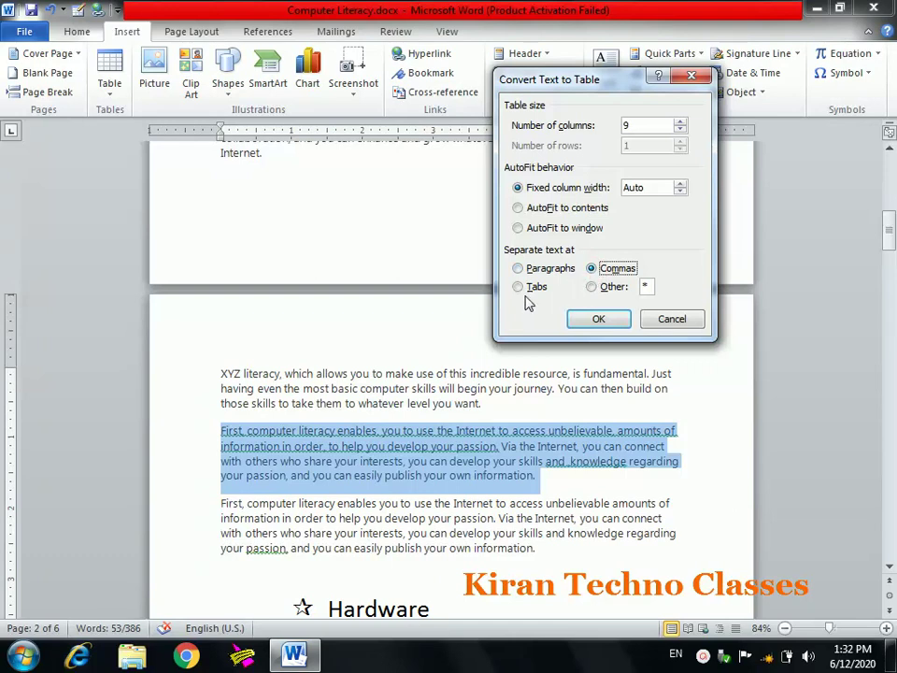
{"action": "left_click", "coordinate": [591, 287]}
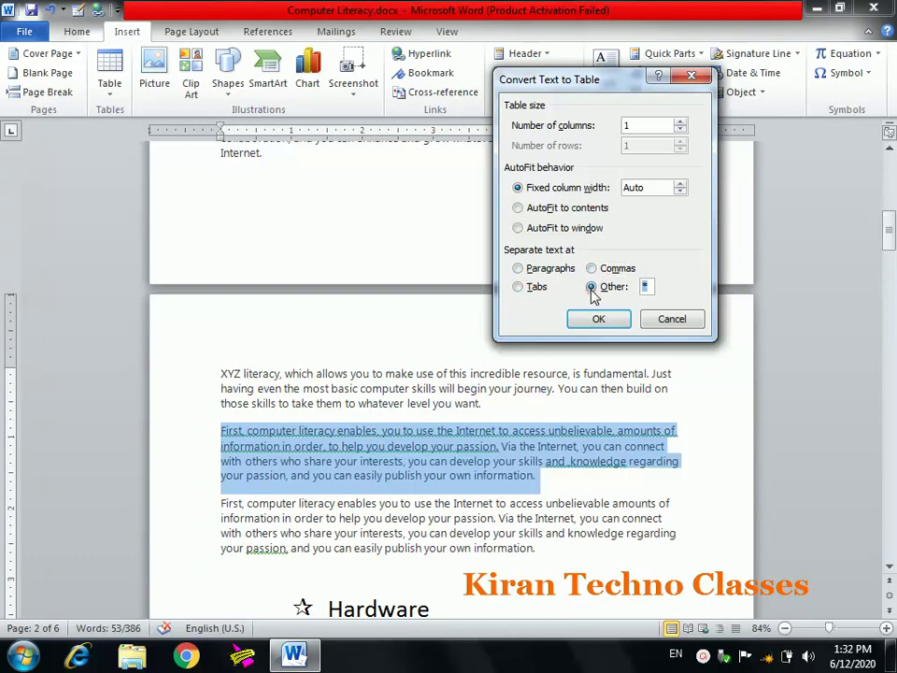
{"action": "left_click", "coordinate": [591, 269]}
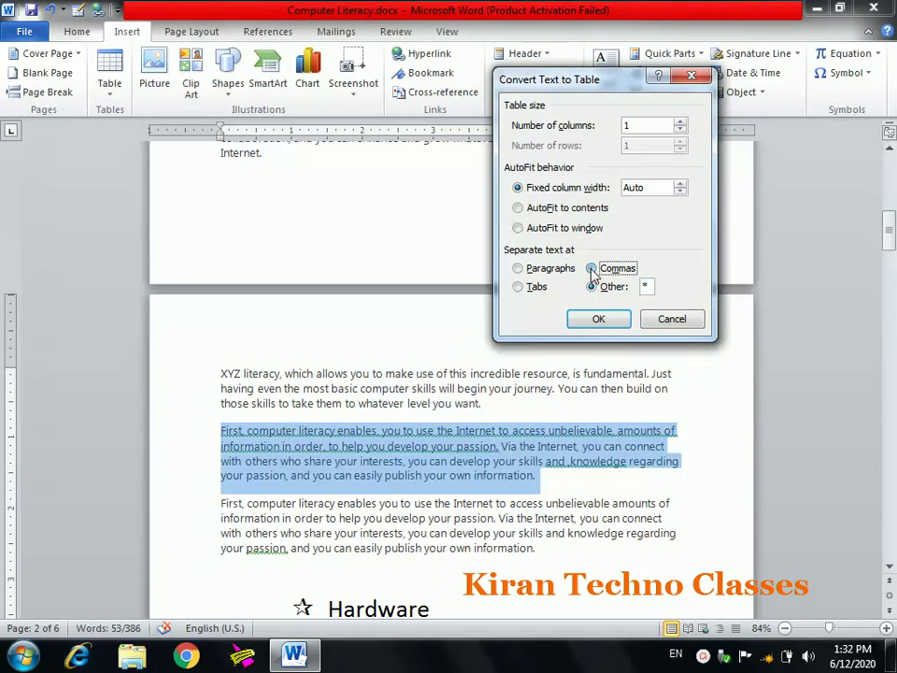
{"action": "left_click", "coordinate": [596, 320]}
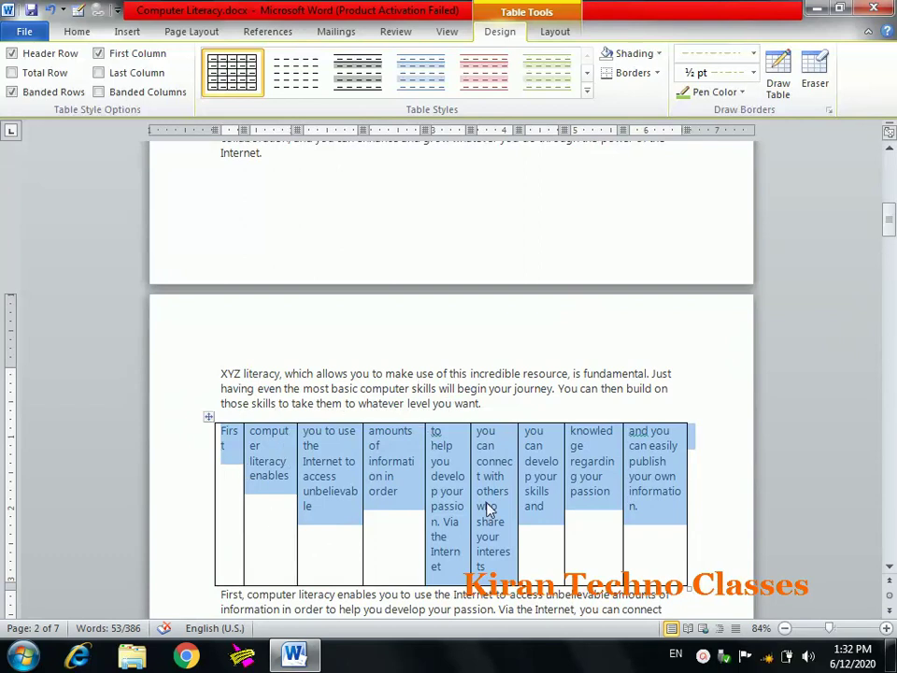
{"action": "left_click", "coordinate": [398, 534]}
{"action": "left_click", "coordinate": [400, 605]}
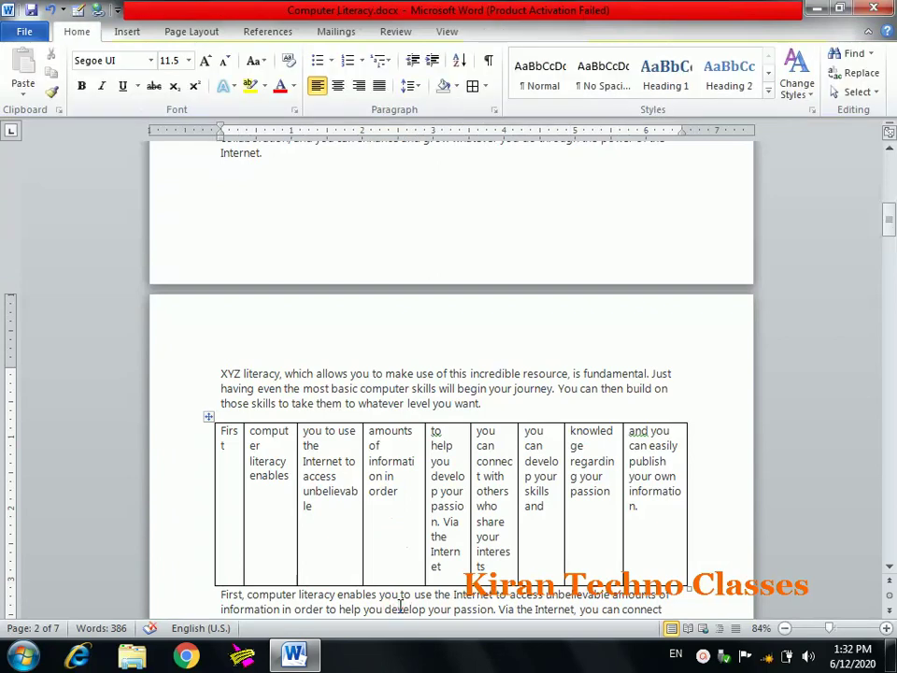
Step: Scroll to the Heading2 paragraph and insert '(' before 'pursued' and 'Internet'
{"action": "key", "text": "Down"}
{"action": "key", "text": "Down"}
{"action": "key", "text": "Down"}
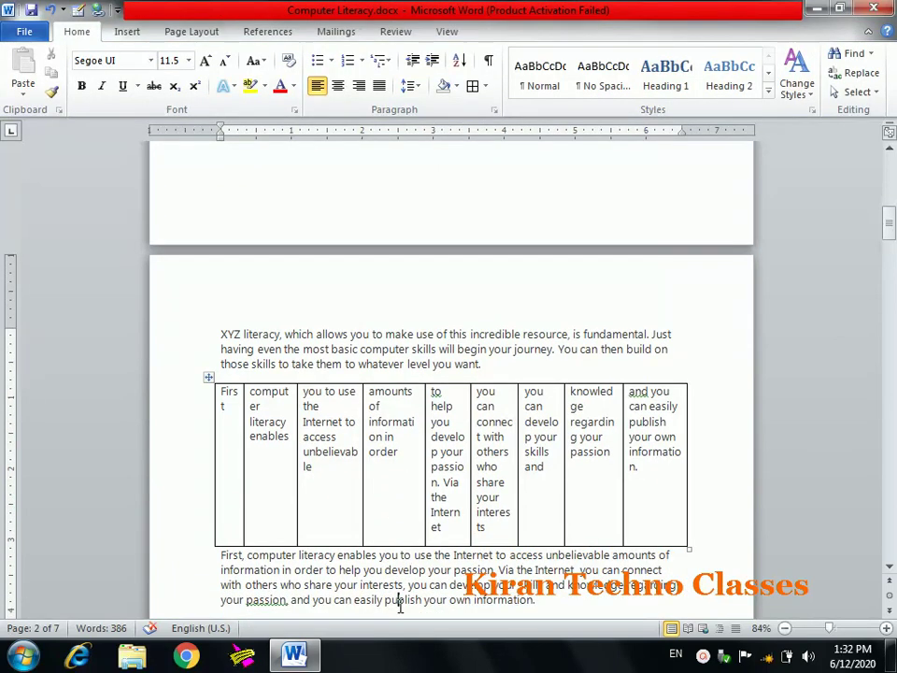
{"action": "key", "text": "Down"}
{"action": "key", "text": "ctrl+v"}
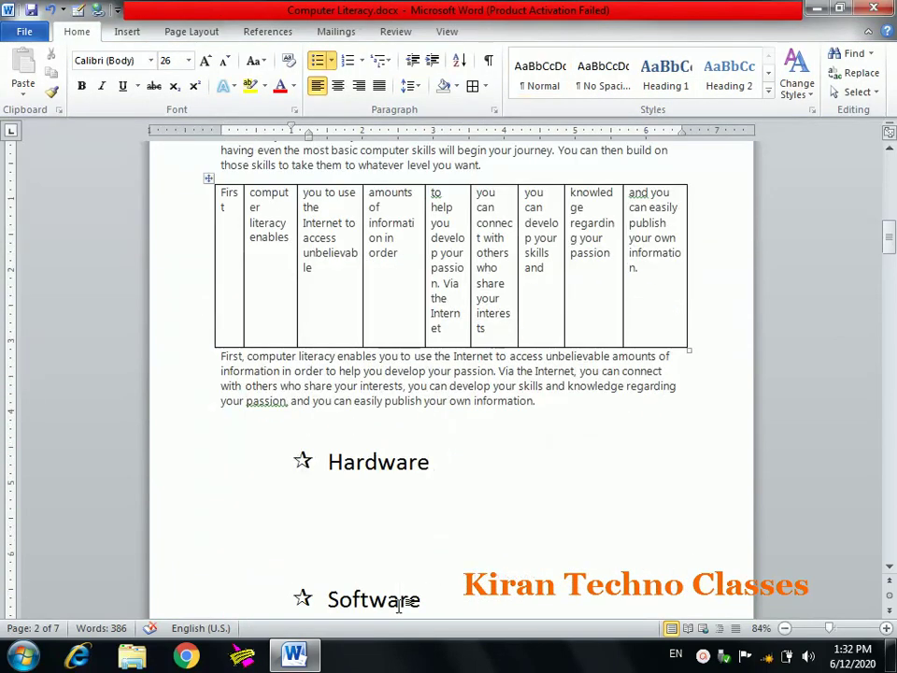
{"action": "key", "text": "Down"}
{"action": "key", "text": "Down"}
{"action": "key", "text": "Down"}
{"action": "key", "text": "Down"}
{"action": "key", "text": "Down"}
{"action": "key", "text": "Down"}
{"action": "key", "text": "Down"}
{"action": "key", "text": "Down"}
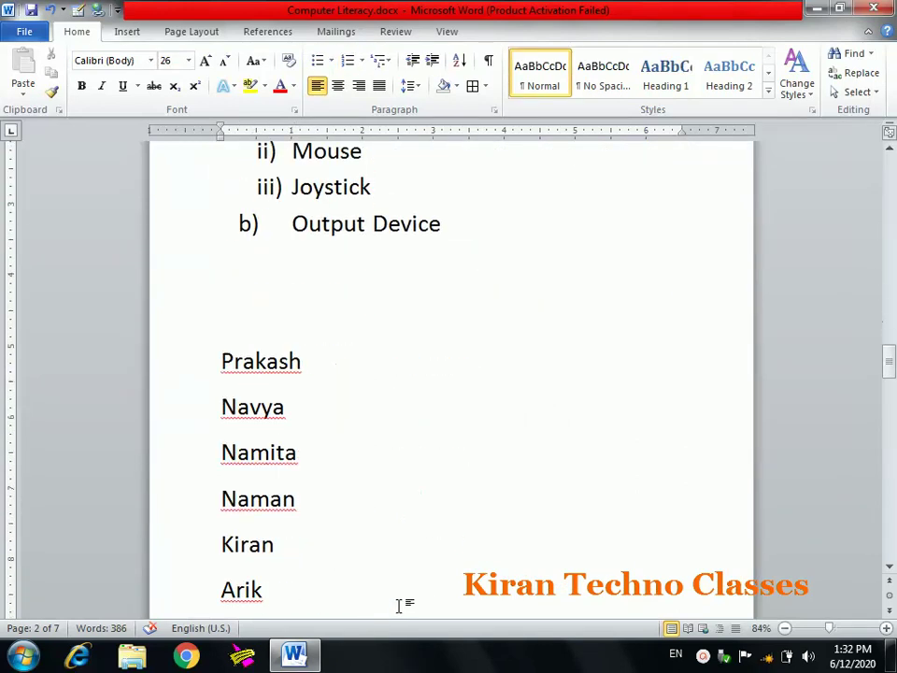
{"action": "key", "text": "Down"}
{"action": "key", "text": "Down"}
{"action": "key", "text": "Down"}
{"action": "mouse_move", "coordinate": [890, 416]}
{"action": "left_mouse_down"}
{"action": "mouse_move", "coordinate": [862, 182]}
{"action": "mouse_move", "coordinate": [861, 205]}
{"action": "left_mouse_up"}
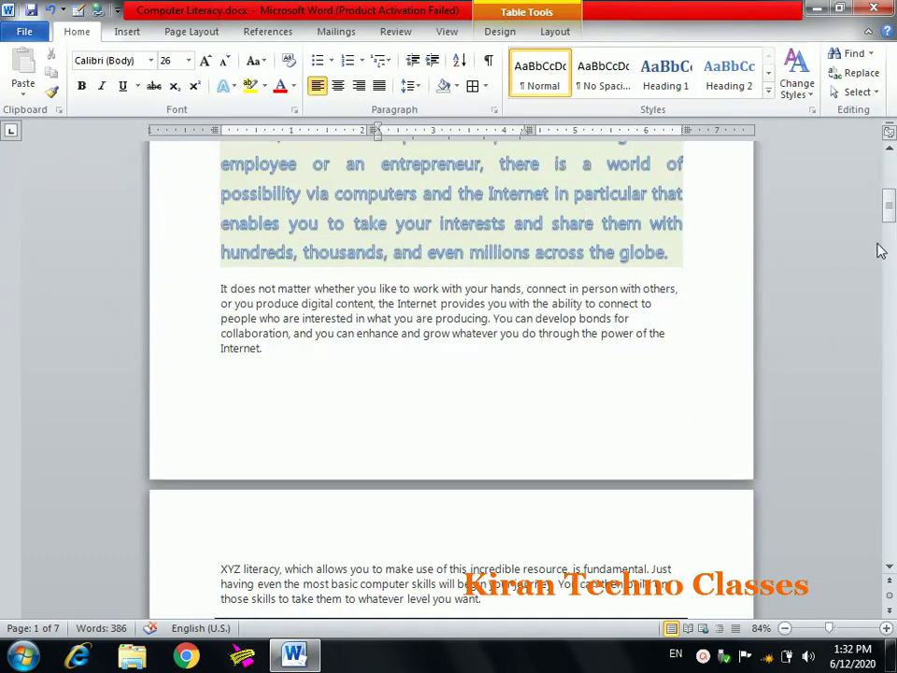
{"action": "left_click_drag", "start_coordinate": [889, 207], "coordinate": [890, 195]}
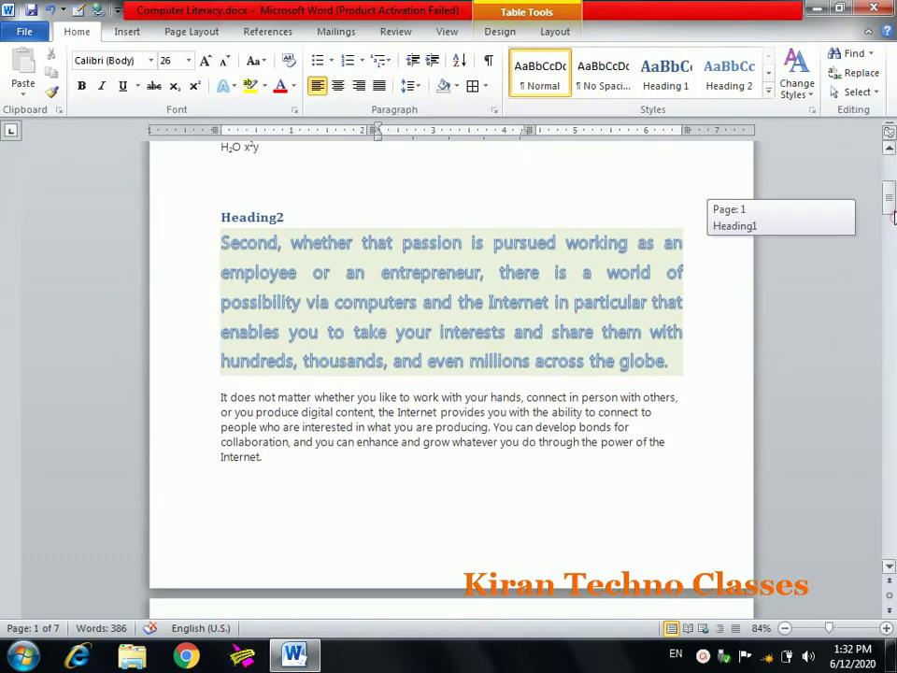
{"action": "left_click", "coordinate": [496, 249]}
{"action": "type", "text": "("}
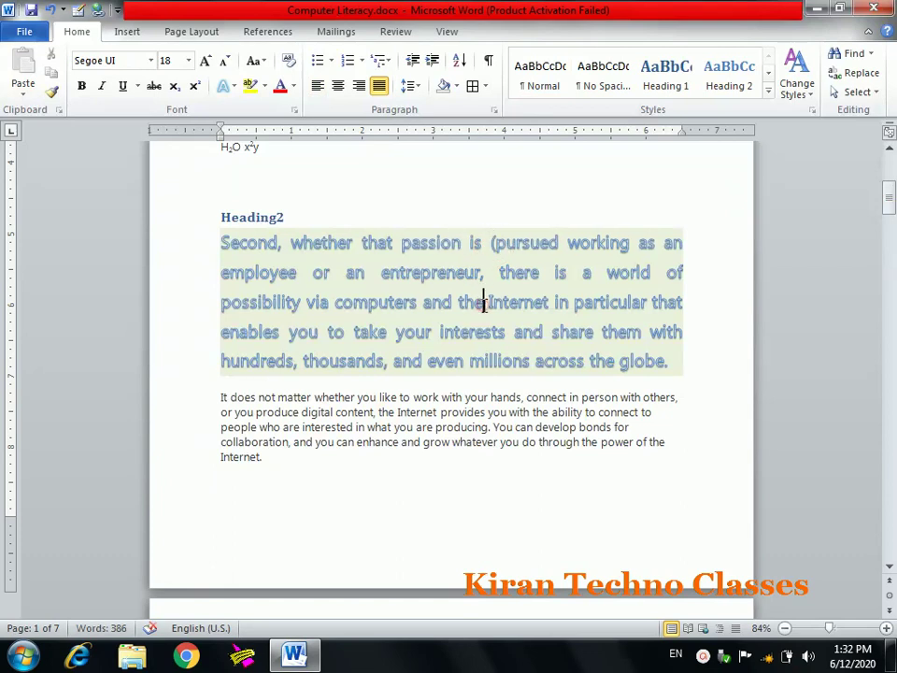
{"action": "left_click", "coordinate": [484, 302]}
{"action": "type", "text": "("}
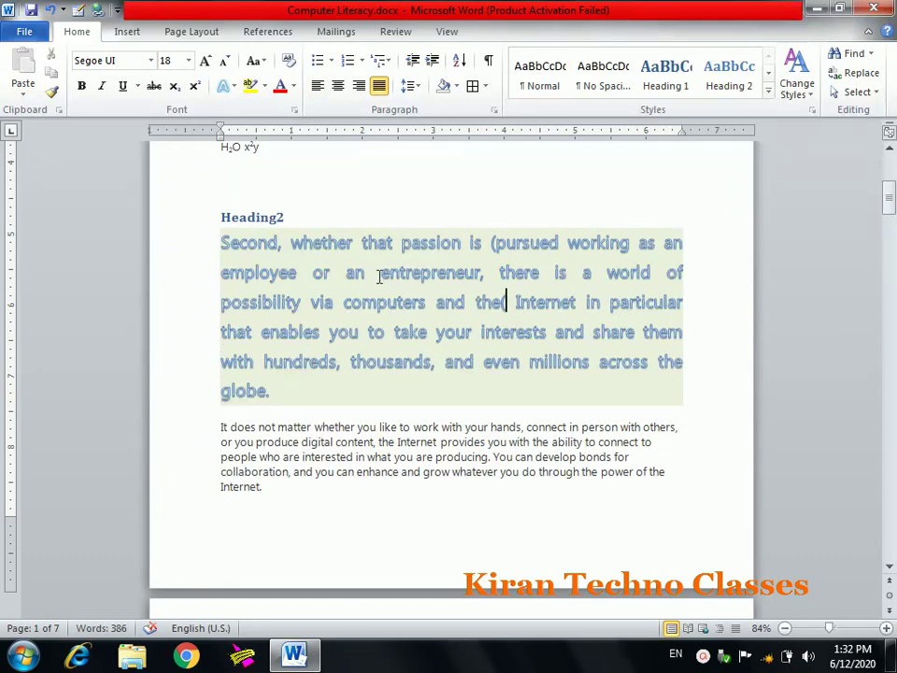
Step: Add '(' before 'entrepreneur', after 'to' and before 'millions', then select the whole paragraph
{"action": "left_click", "coordinate": [379, 273]}
{"action": "type", "text": "("}
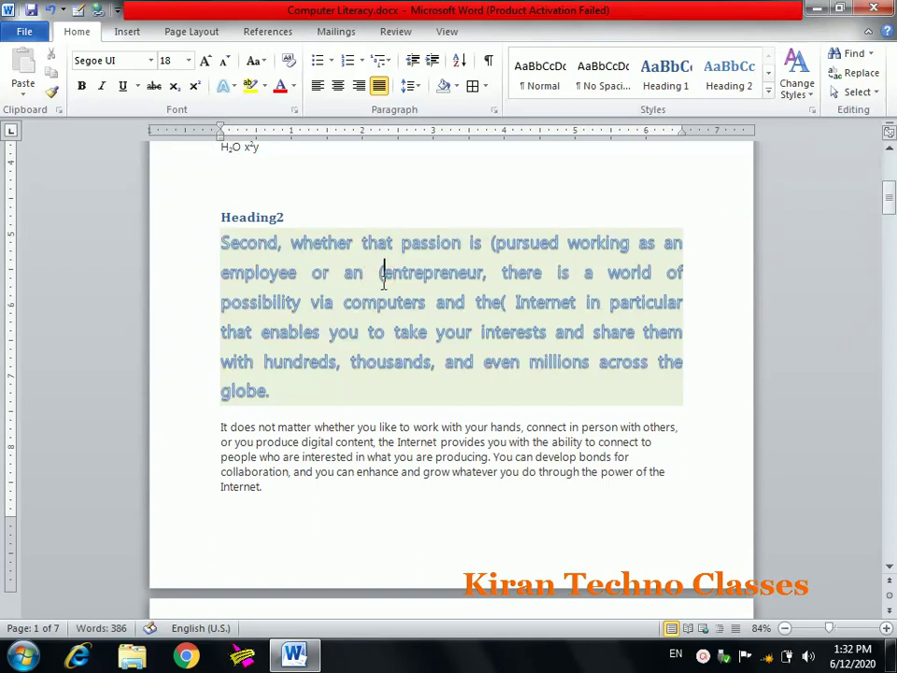
{"action": "left_click", "coordinate": [386, 332]}
{"action": "type", "text": "("}
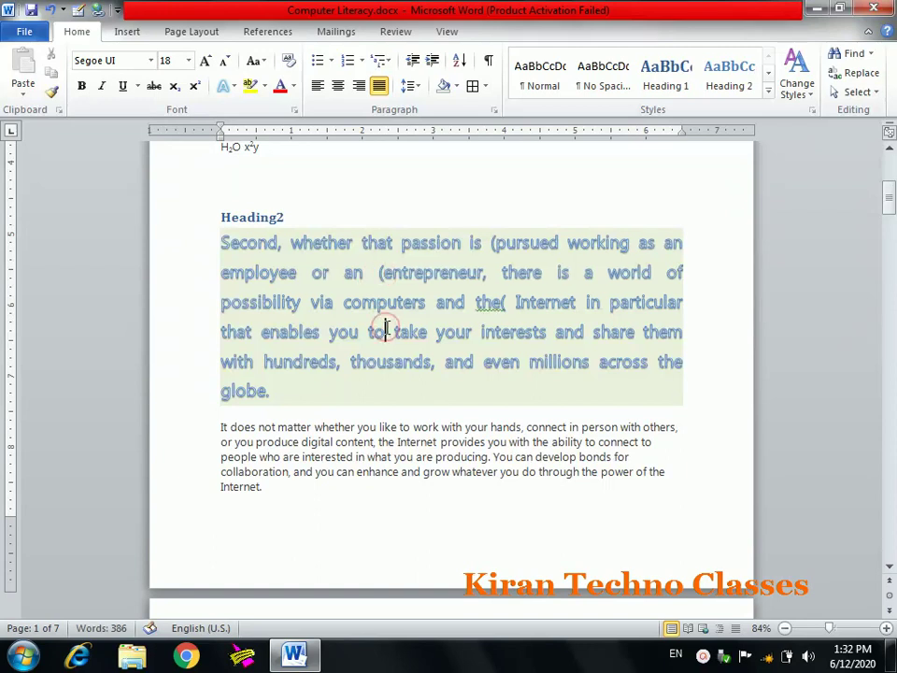
{"action": "left_click", "coordinate": [531, 363]}
{"action": "type", "text": "("}
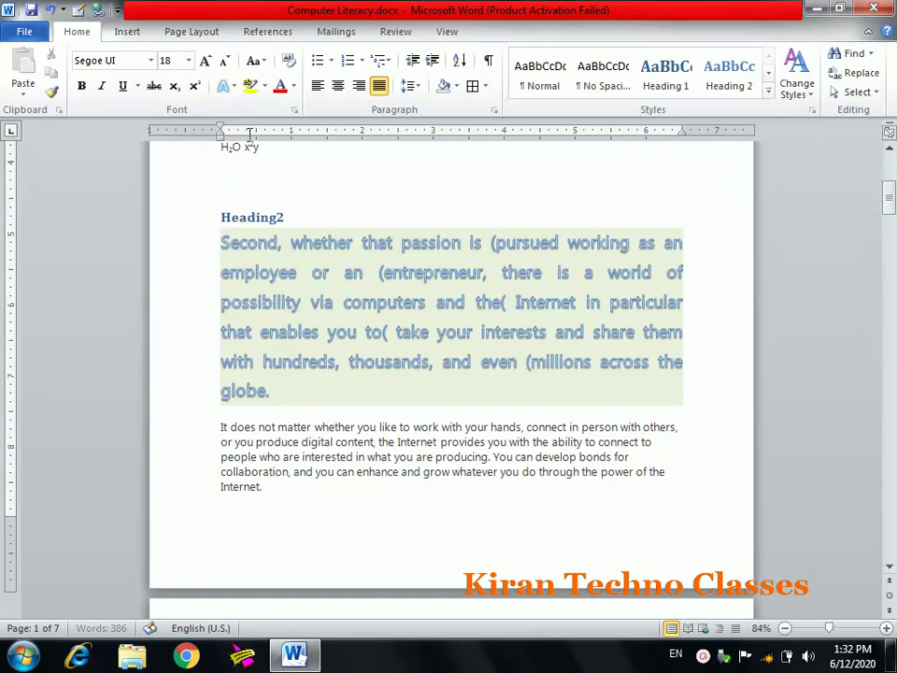
{"action": "left_click_drag", "start_coordinate": [193, 238], "coordinate": [290, 390]}
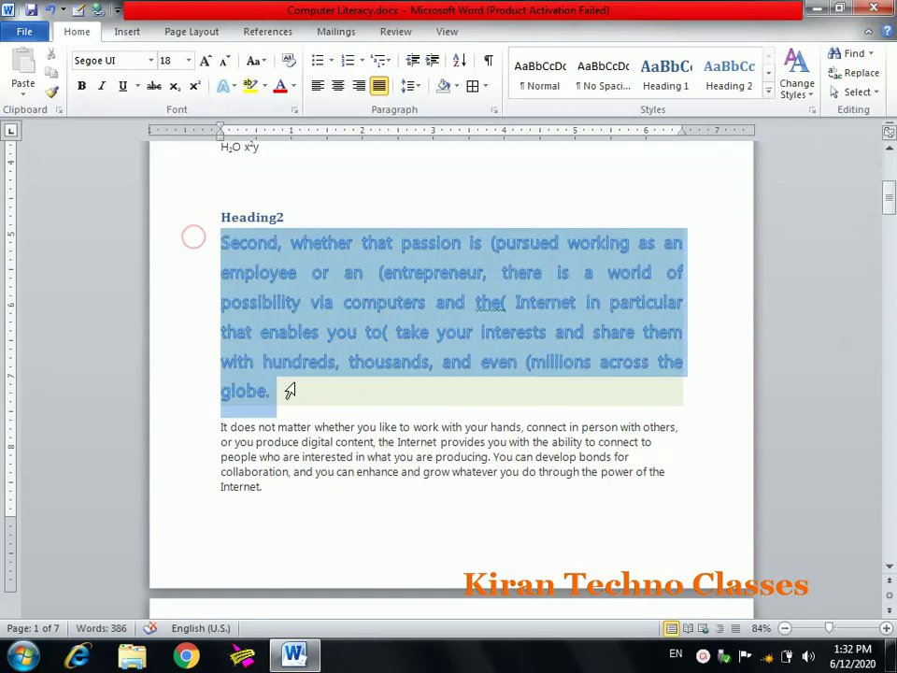
{"action": "left_click", "coordinate": [127, 32]}
Step: Convert the selected paragraph into a six-column table using '(' as the Other separator
{"action": "left_click", "coordinate": [112, 86]}
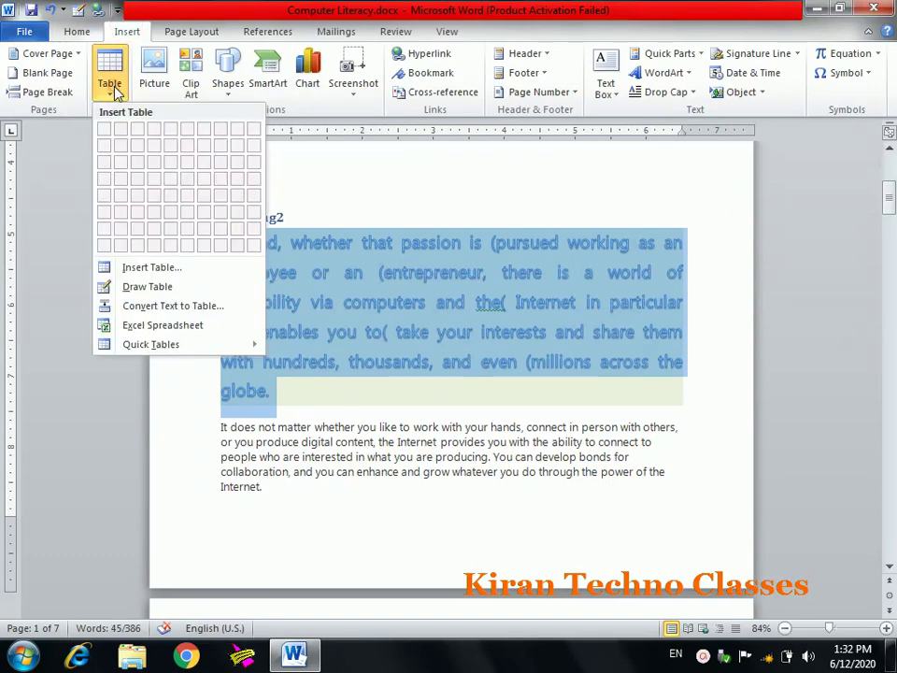
{"action": "left_click", "coordinate": [173, 305]}
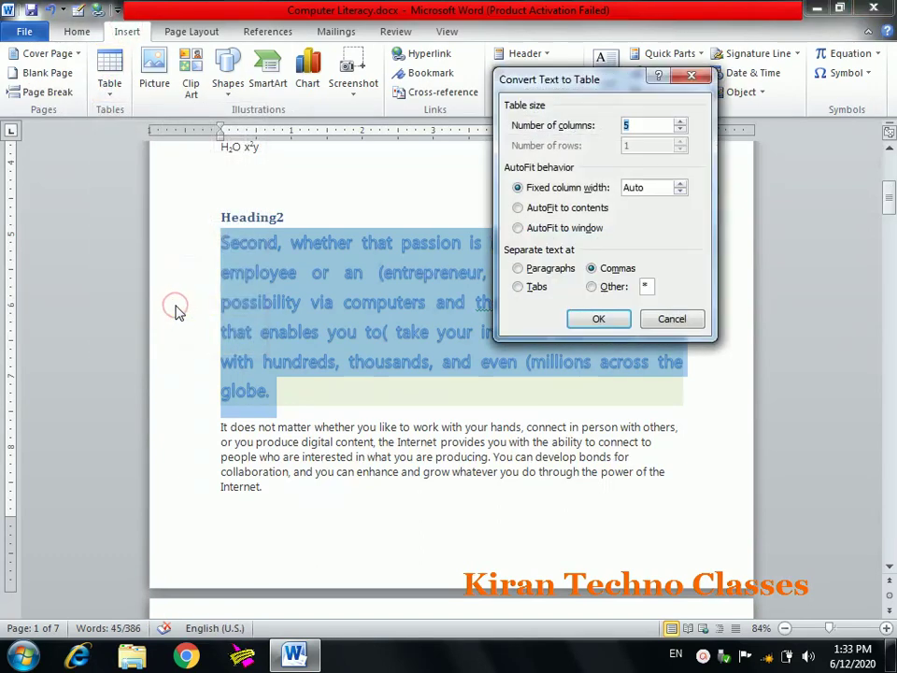
{"action": "left_click", "coordinate": [592, 287]}
{"action": "type", "text": "("}
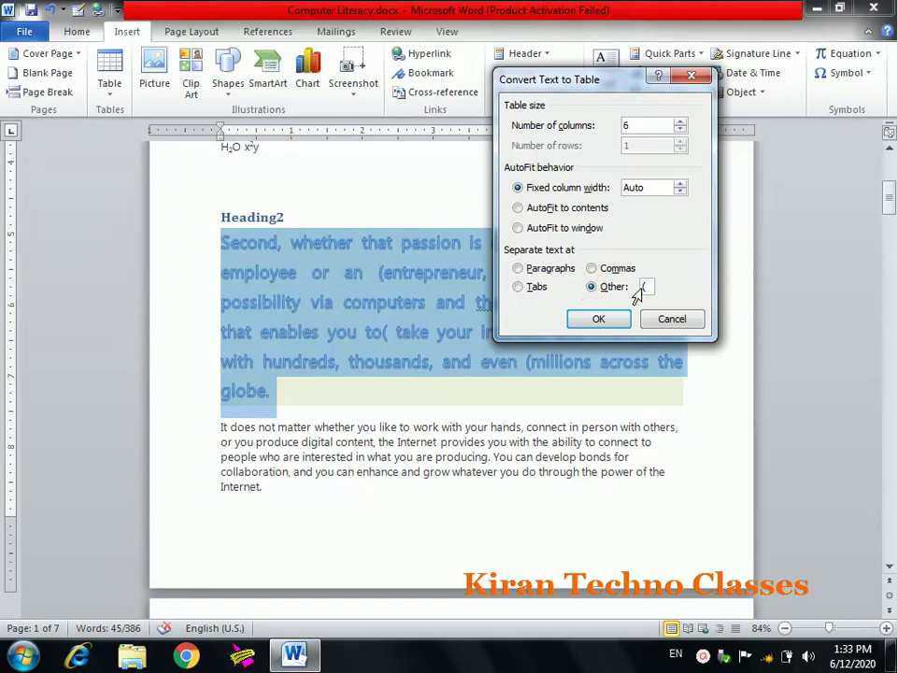
{"action": "left_click", "coordinate": [598, 319]}
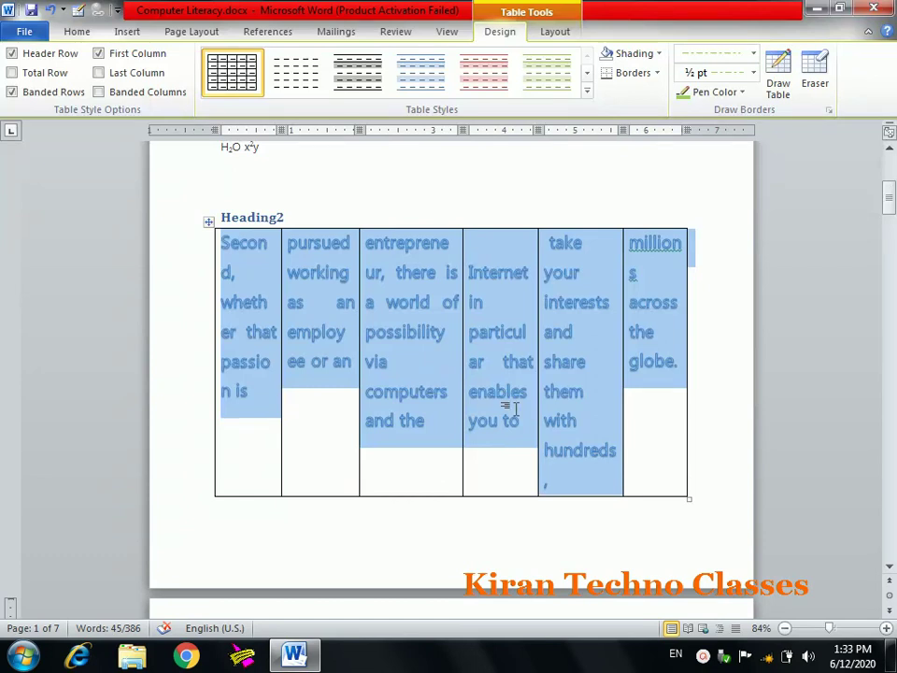
{"action": "left_click_drag", "start_coordinate": [890, 196], "coordinate": [890, 371]}
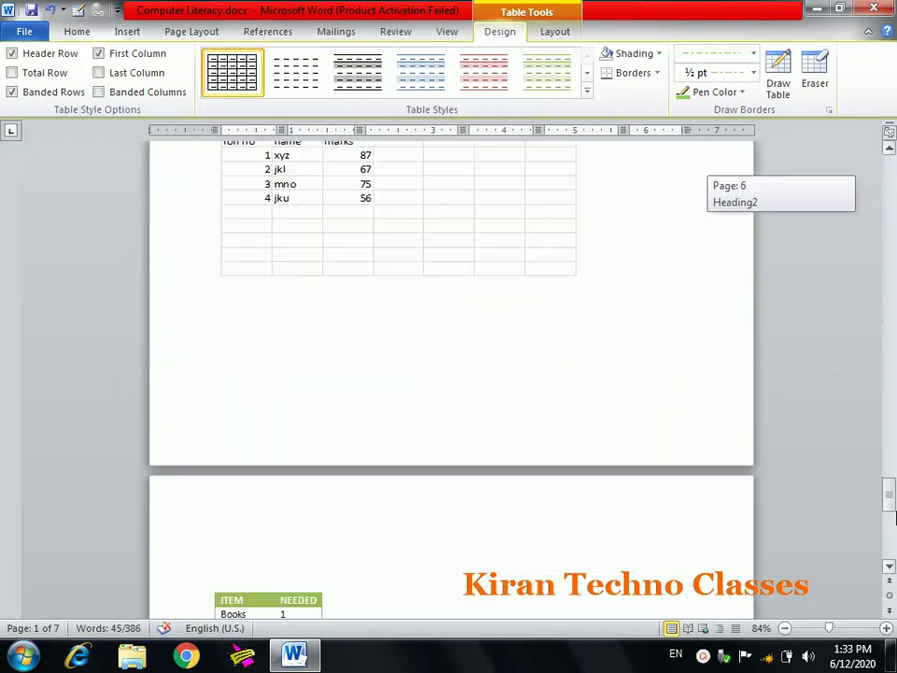
Step: Insert Penguins.jpg from Pictures > Sample Pictures below the ITEM/NEEDED table
{"action": "left_click_drag", "start_coordinate": [890, 371], "coordinate": [890, 523]}
{"action": "left_click", "coordinate": [295, 417]}
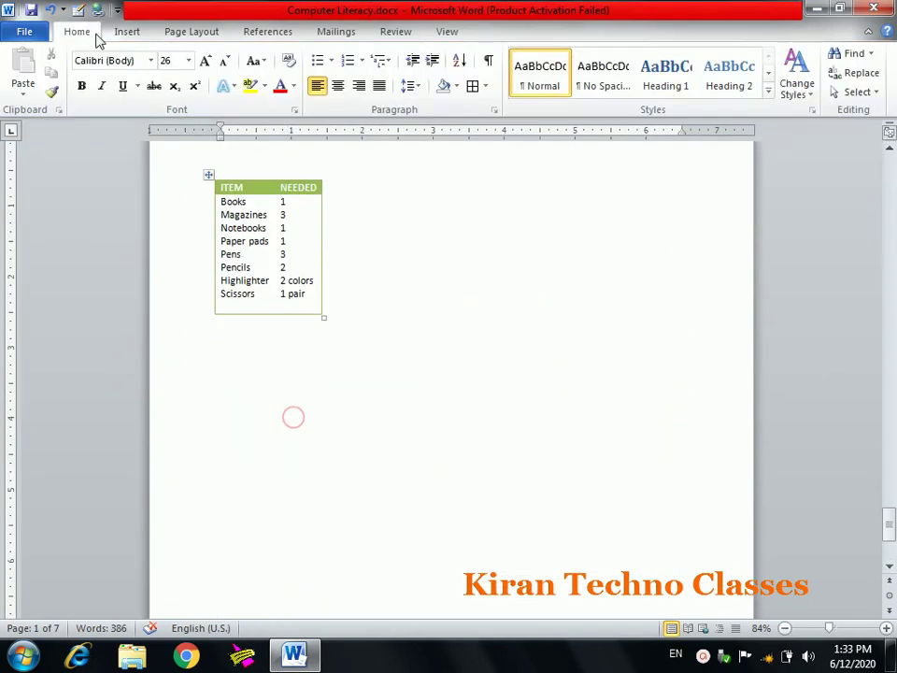
{"action": "left_click", "coordinate": [127, 32]}
{"action": "left_click", "coordinate": [109, 93]}
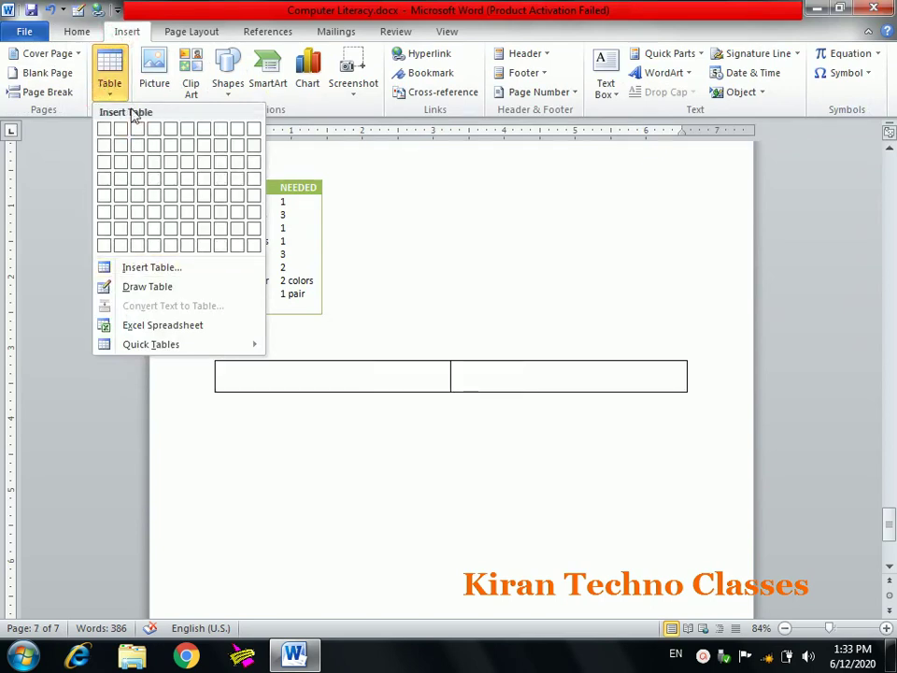
{"action": "left_click", "coordinate": [156, 71]}
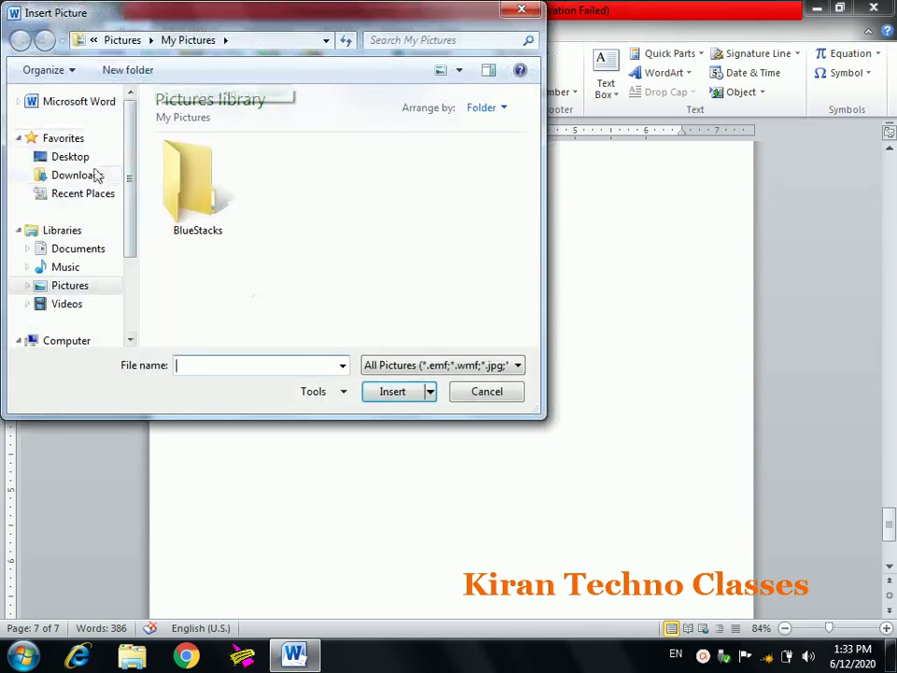
{"action": "left_click", "coordinate": [74, 249]}
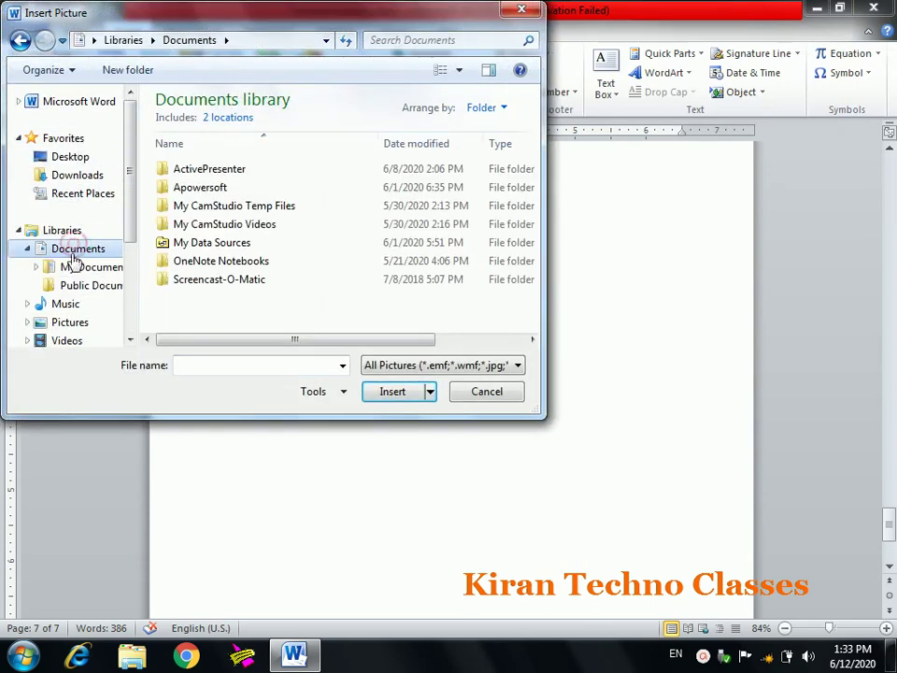
{"action": "left_click", "coordinate": [71, 322]}
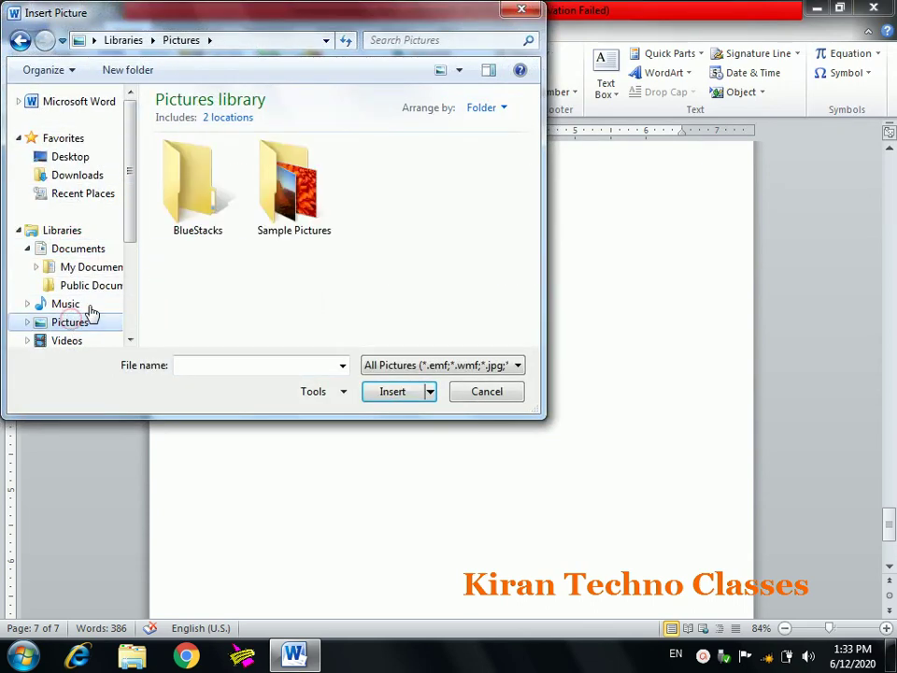
{"action": "double_click", "coordinate": [252, 200]}
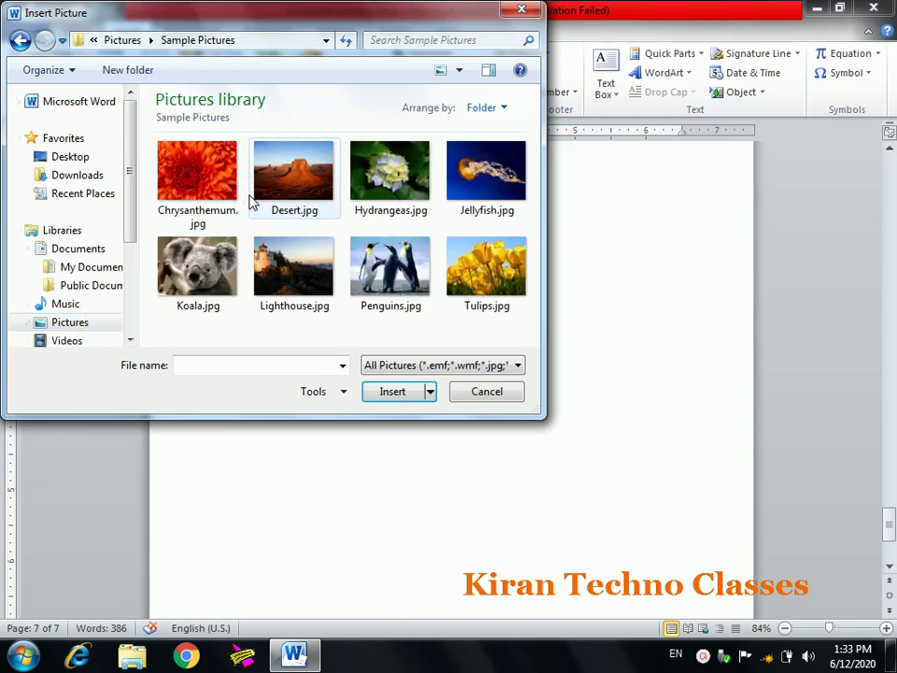
{"action": "double_click", "coordinate": [411, 267]}
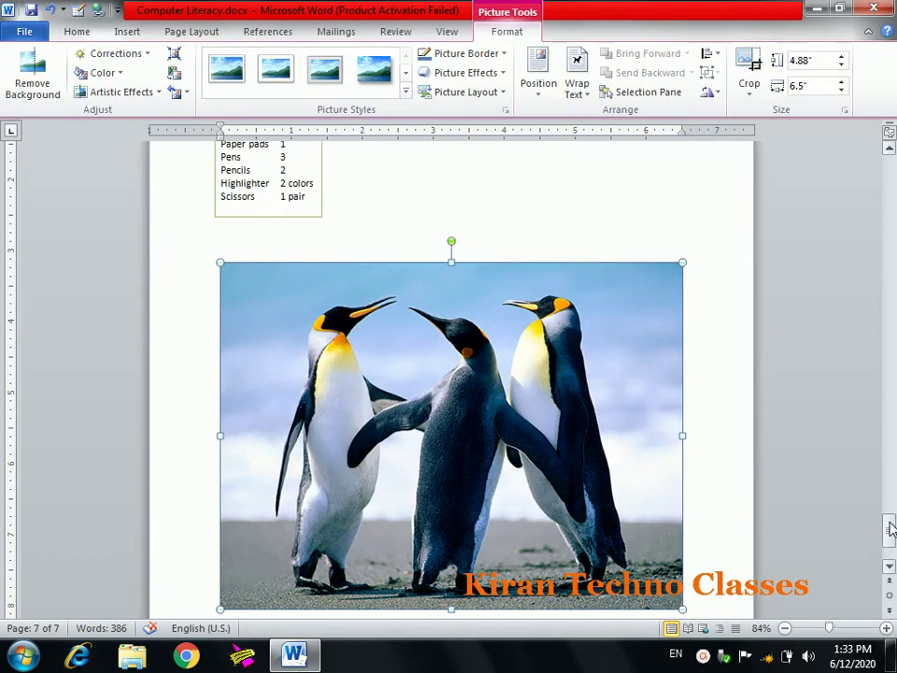
Step: Resize the penguins picture to 3.61" x 4.81" and undo a trial rotation
{"action": "left_click_drag", "start_coordinate": [890, 519], "coordinate": [891, 530]}
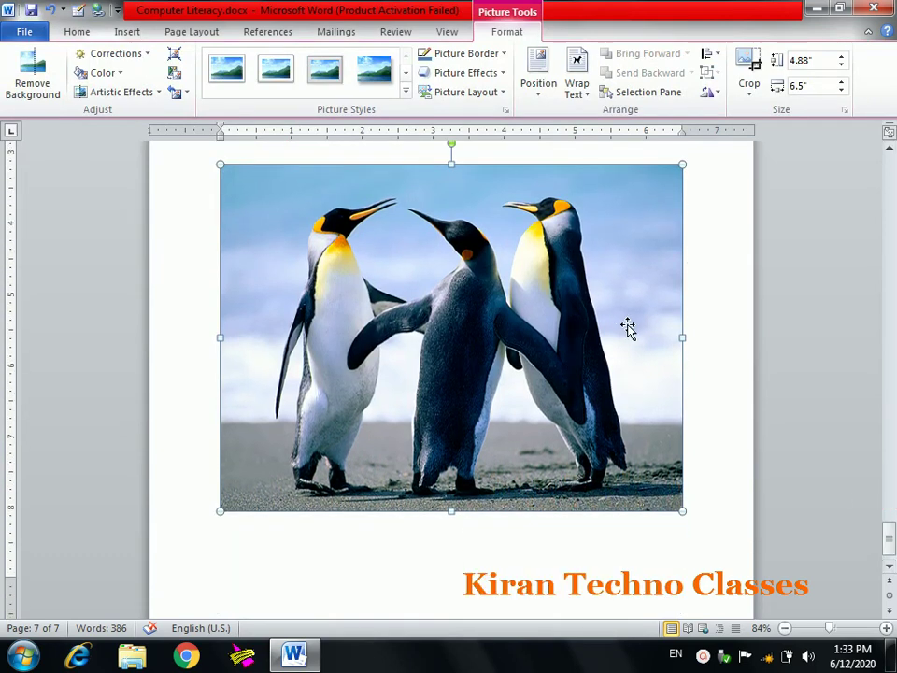
{"action": "left_click", "coordinate": [889, 146]}
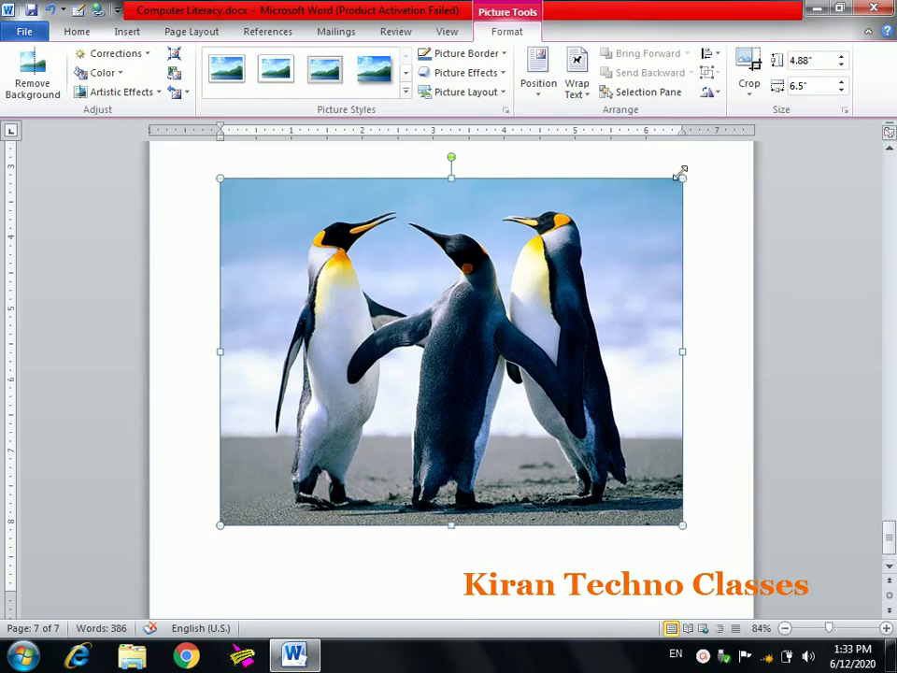
{"action": "left_click_drag", "start_coordinate": [683, 178], "coordinate": [541, 268]}
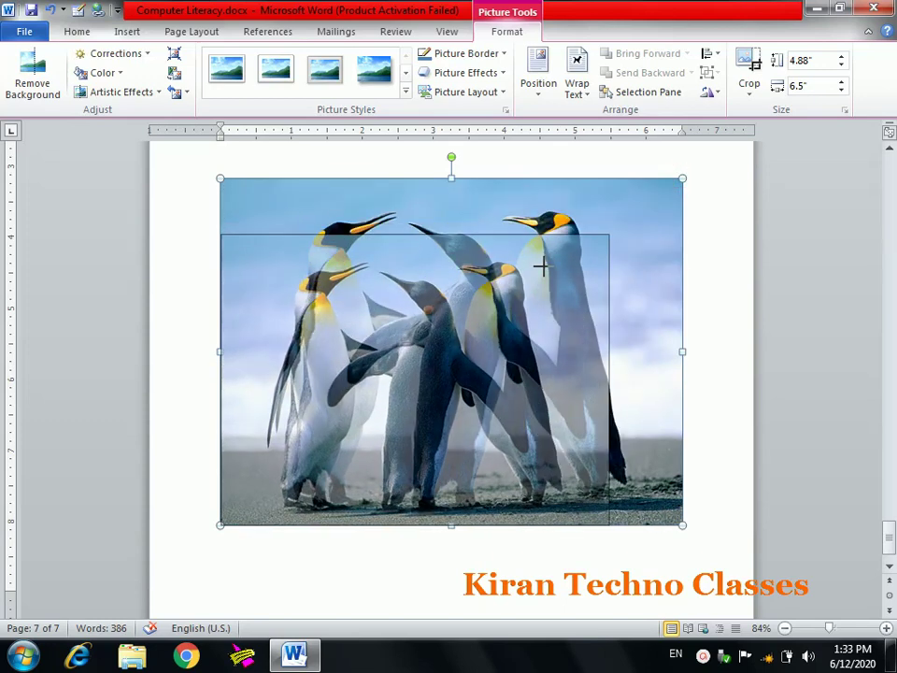
{"action": "left_click_drag", "start_coordinate": [541, 268], "coordinate": [561, 271]}
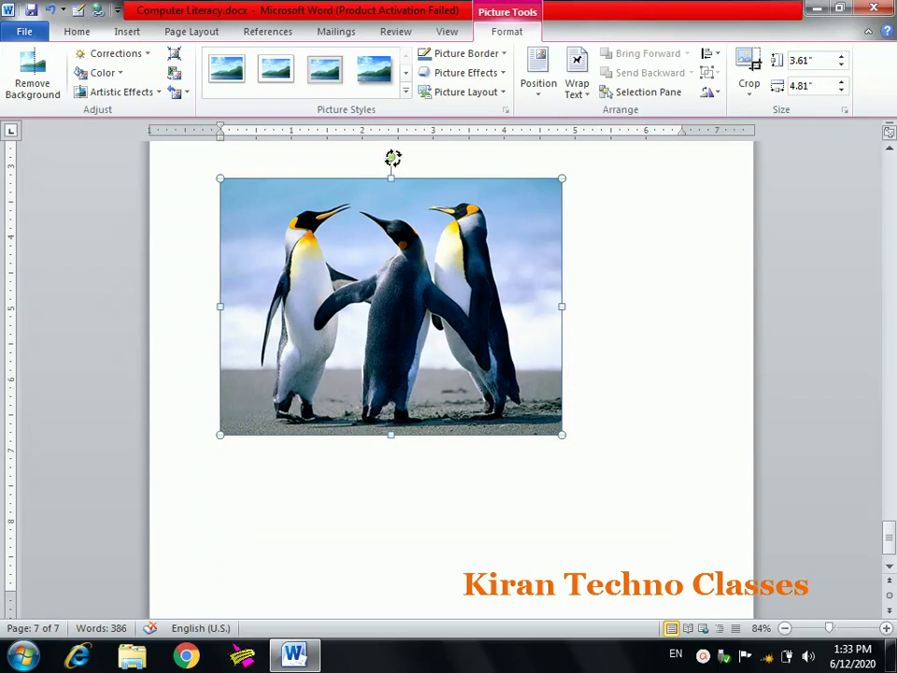
{"action": "left_click_drag", "start_coordinate": [392, 160], "coordinate": [424, 177]}
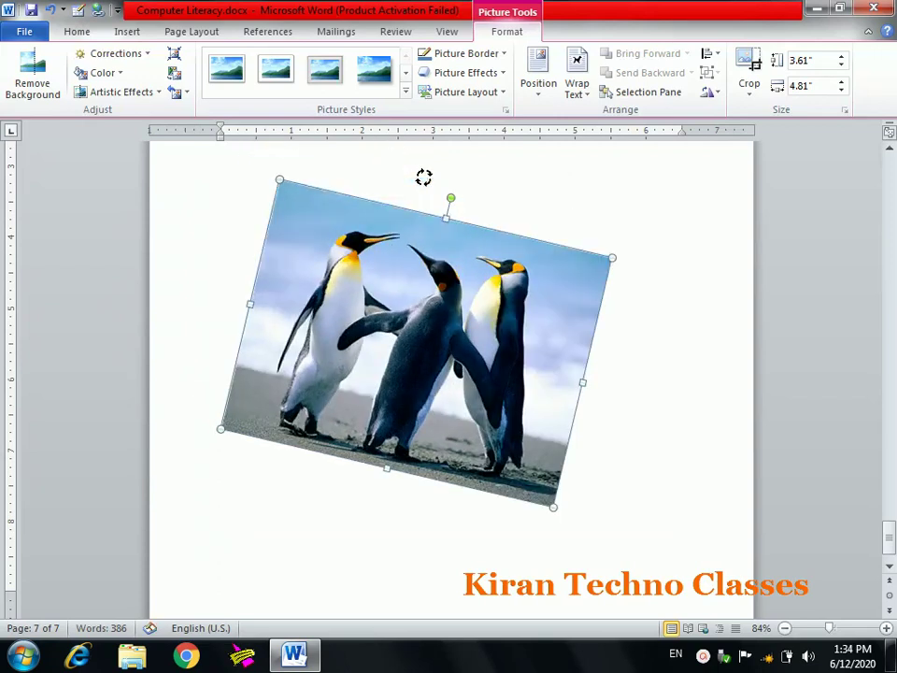
{"action": "key", "text": "ctrl+z"}
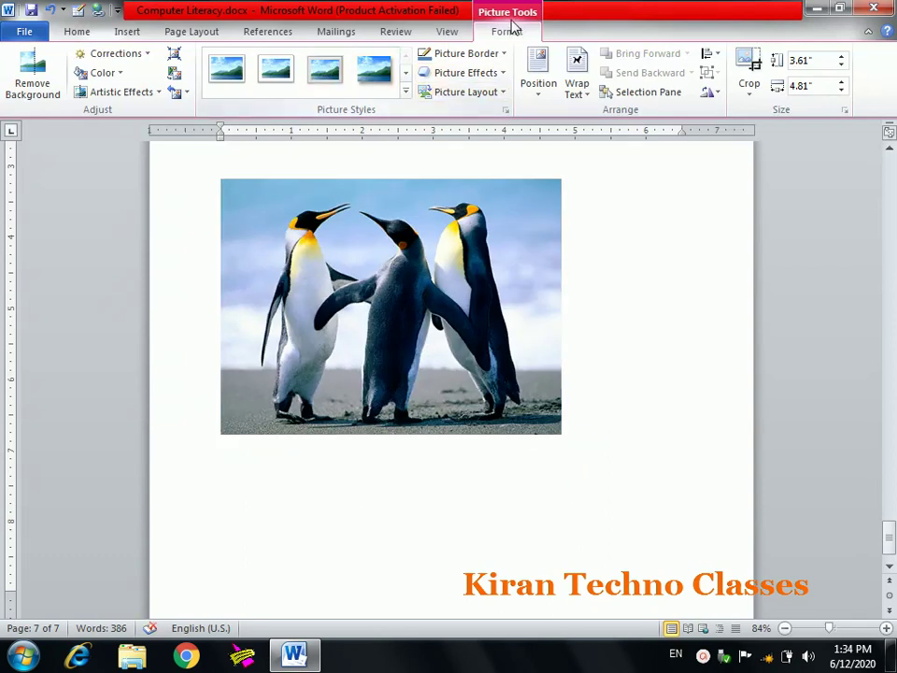
Step: Preview picture Corrections, then apply and undo the Olive Green recolour
{"action": "left_click", "coordinate": [148, 56]}
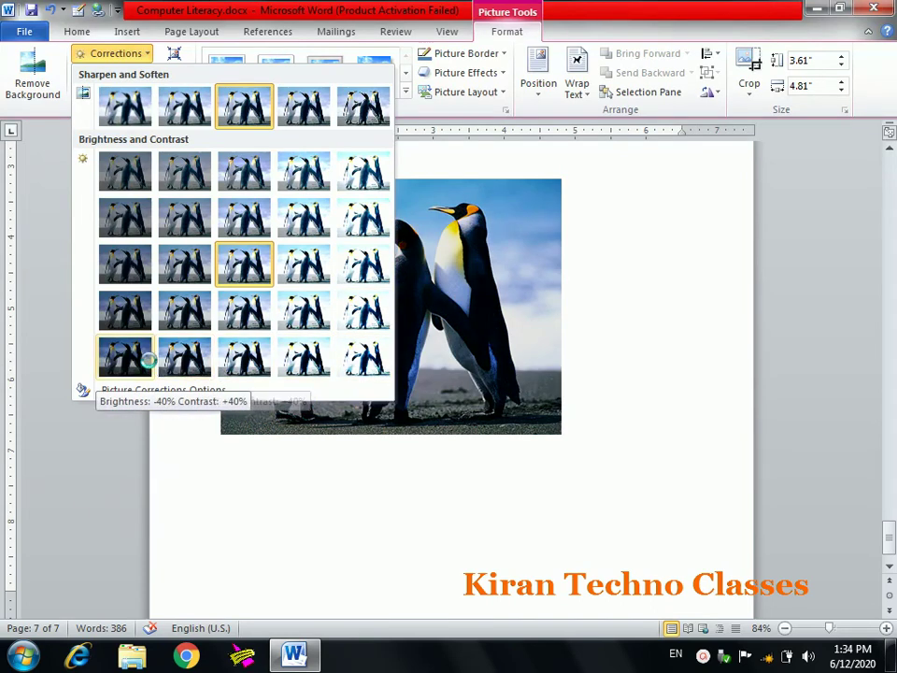
{"action": "left_click", "coordinate": [216, 173]}
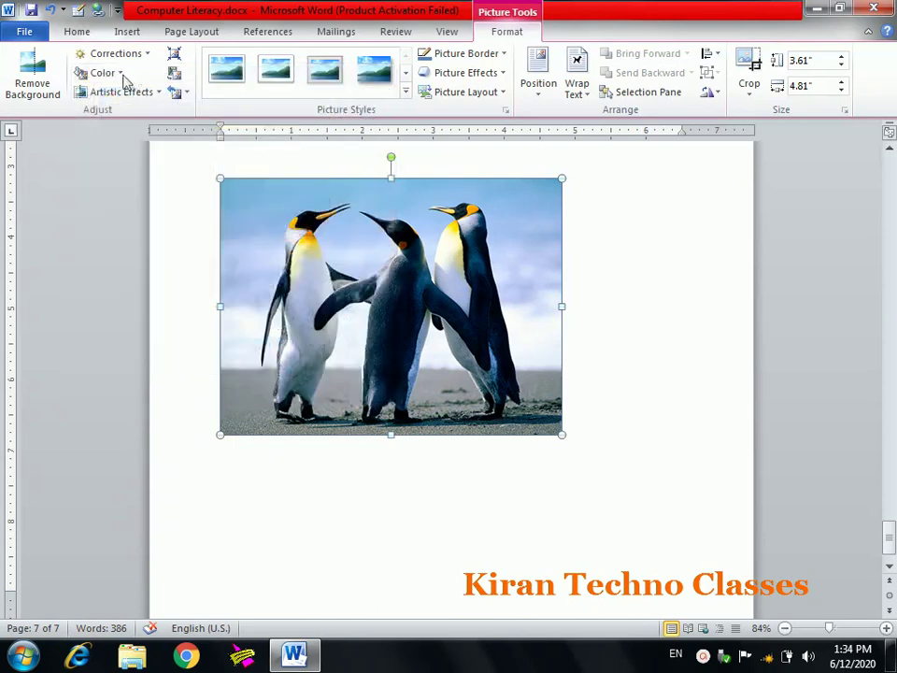
{"action": "left_click", "coordinate": [121, 79]}
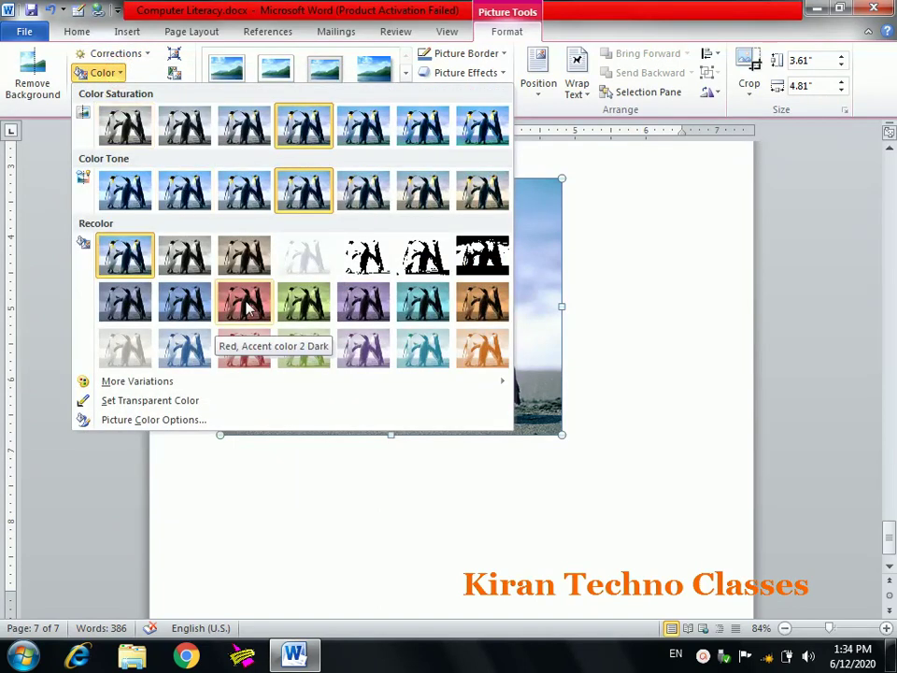
{"action": "left_click", "coordinate": [313, 318]}
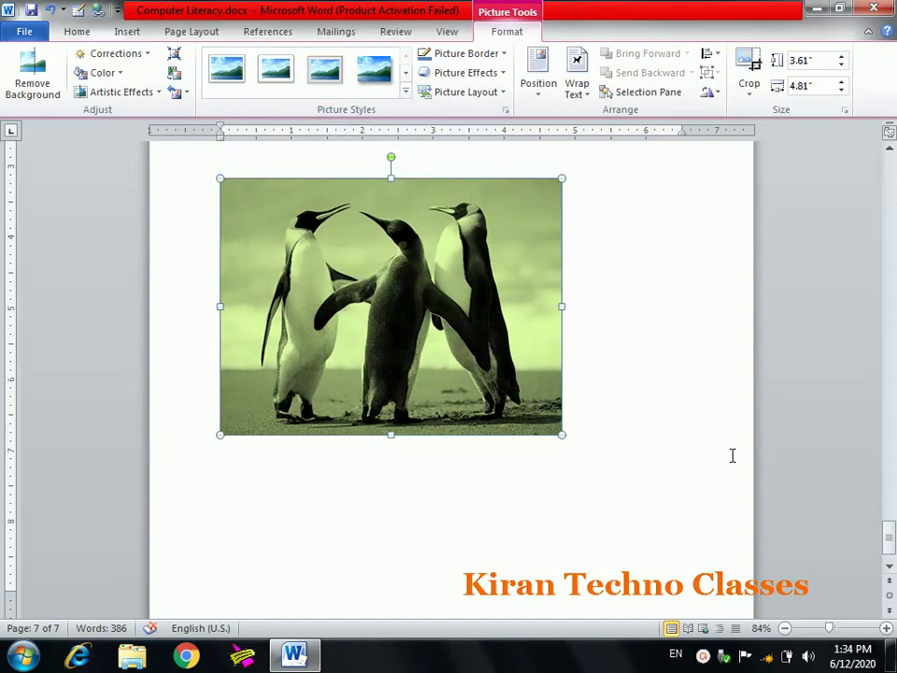
{"action": "key", "text": "ctrl+z"}
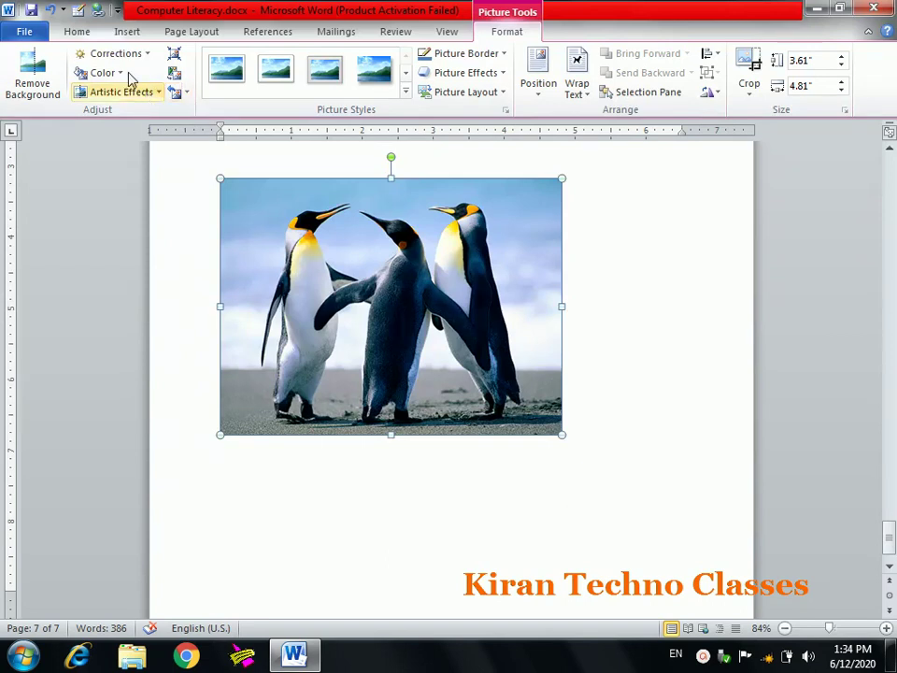
Step: Undo the resize so the penguins picture returns to 4.88" x 6.5", and reselect it
{"action": "left_click", "coordinate": [99, 72]}
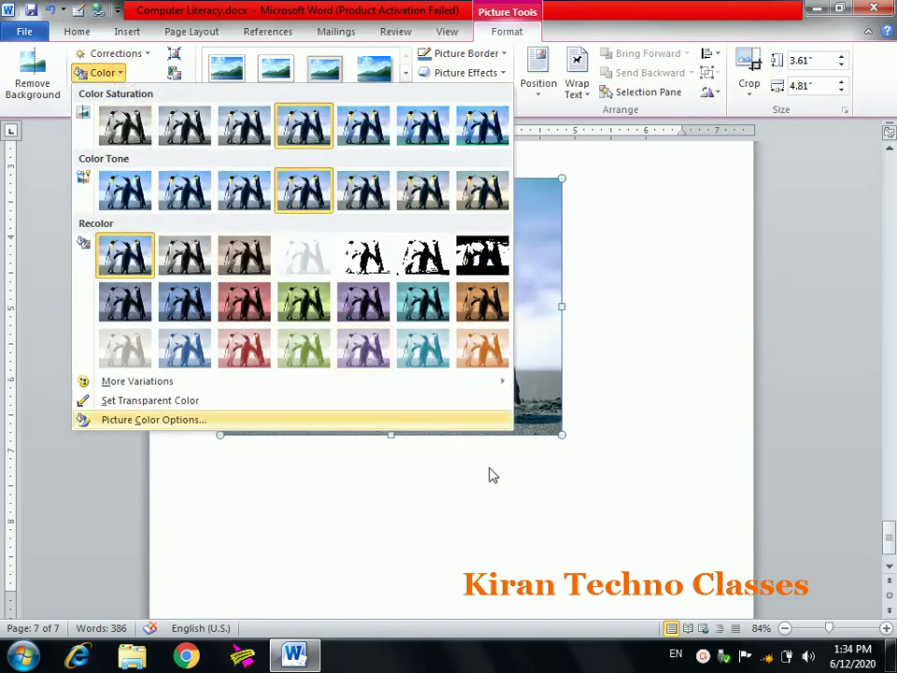
{"action": "key", "text": "Escape"}
{"action": "key", "text": "ctrl+z"}
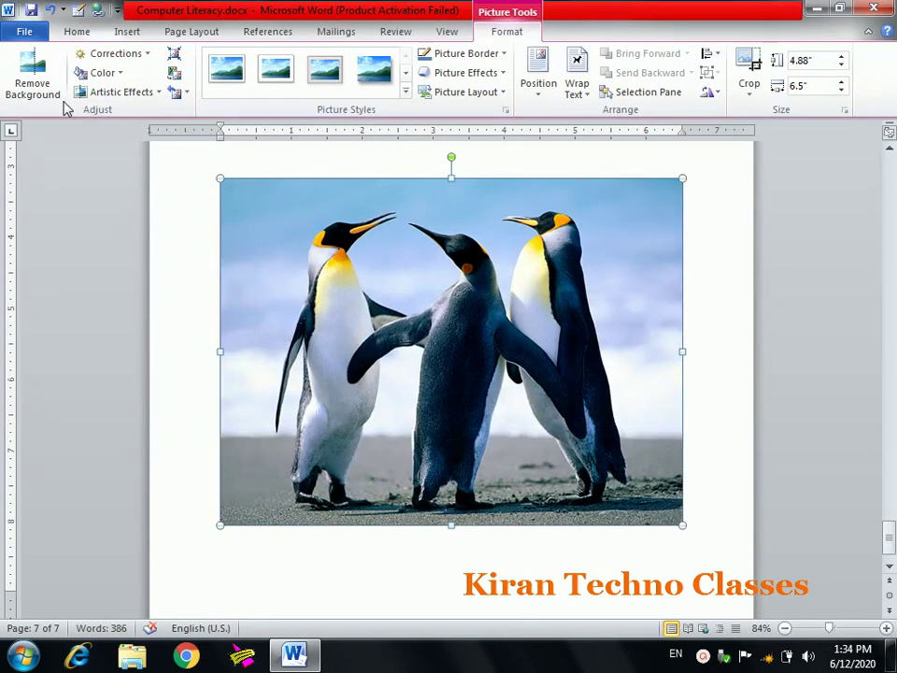
{"action": "left_click", "coordinate": [704, 657]}
{"action": "left_click", "coordinate": [799, 622]}
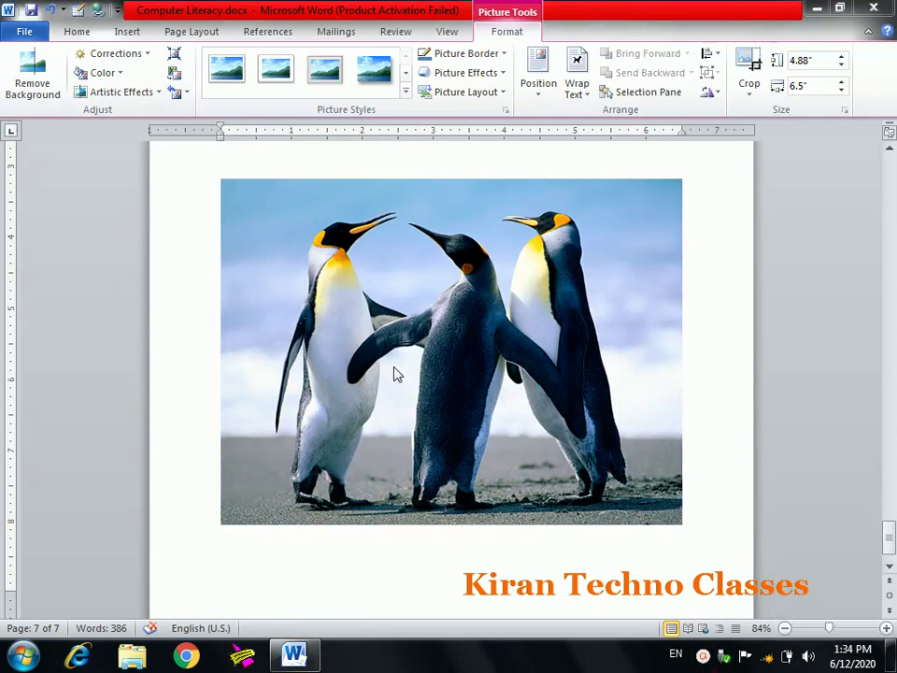
{"action": "left_click", "coordinate": [145, 93]}
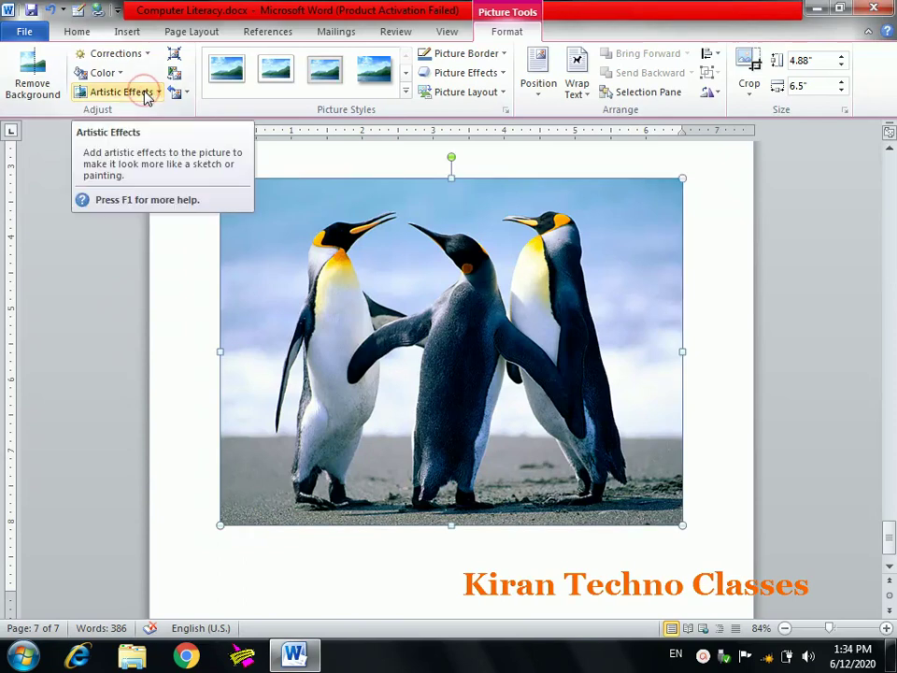
{"action": "left_click", "coordinate": [145, 94]}
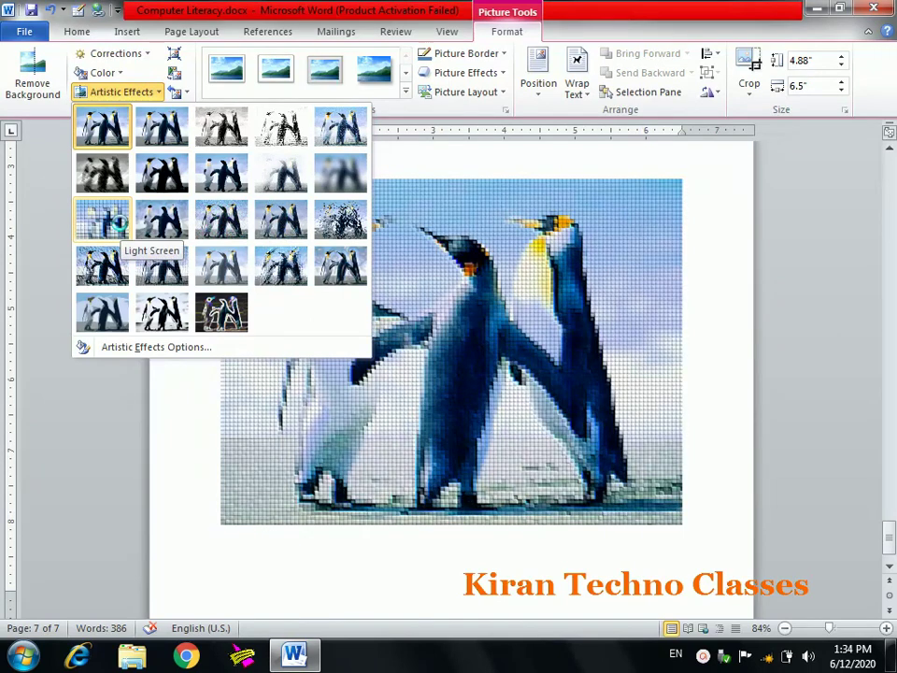
{"action": "left_click", "coordinate": [259, 268]}
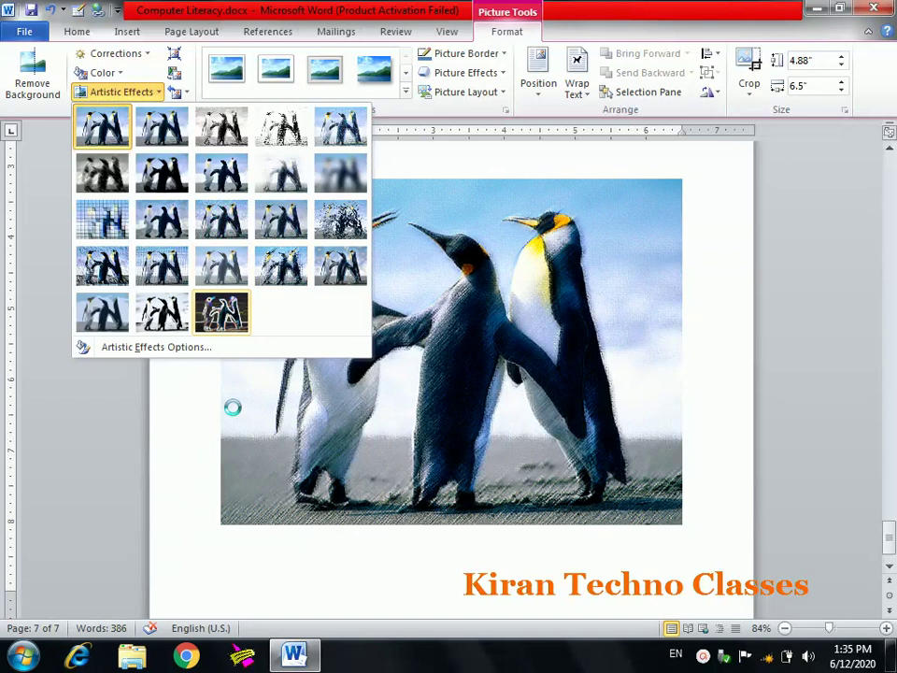
{"action": "left_click", "coordinate": [308, 444]}
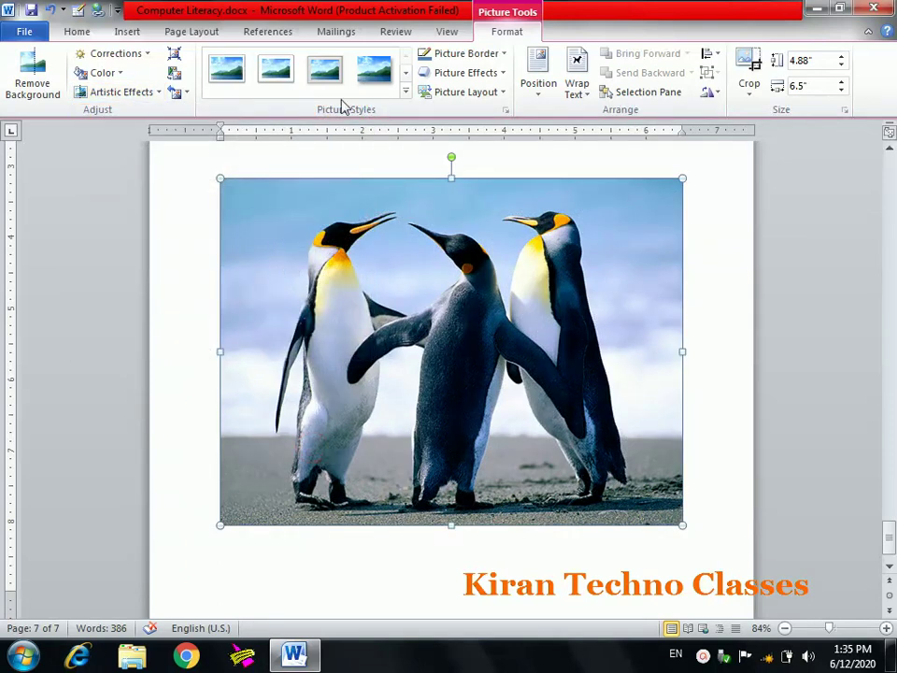
{"action": "left_click", "coordinate": [406, 92]}
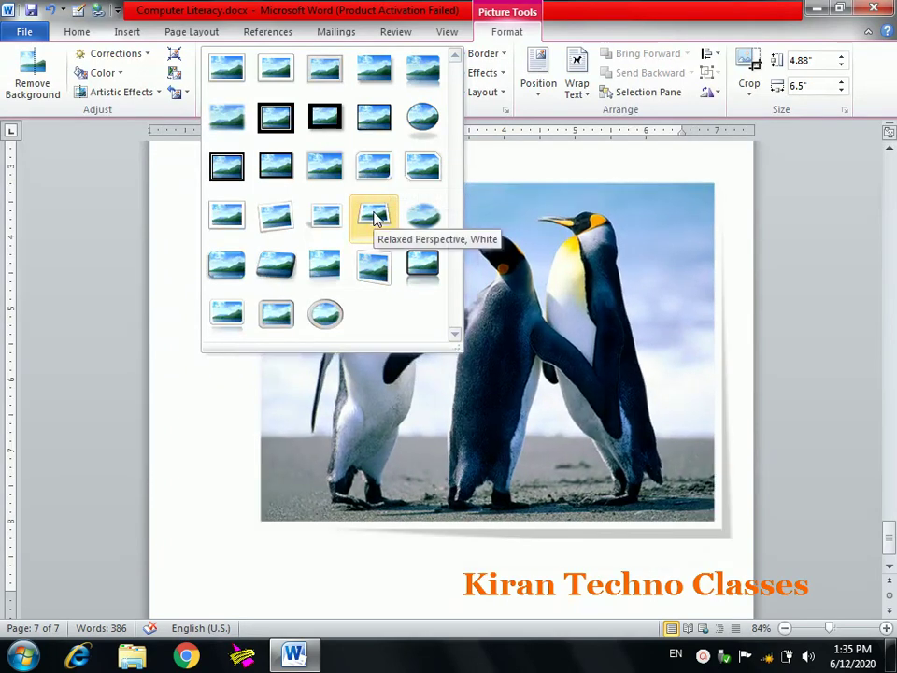
{"action": "left_click", "coordinate": [326, 315]}
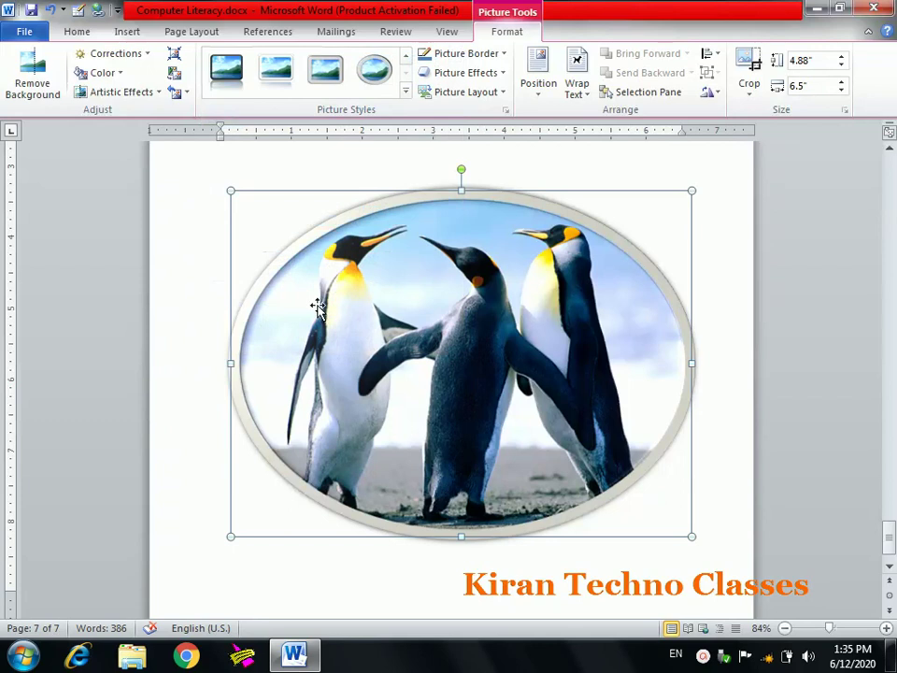
{"action": "key", "text": "ctrl+z"}
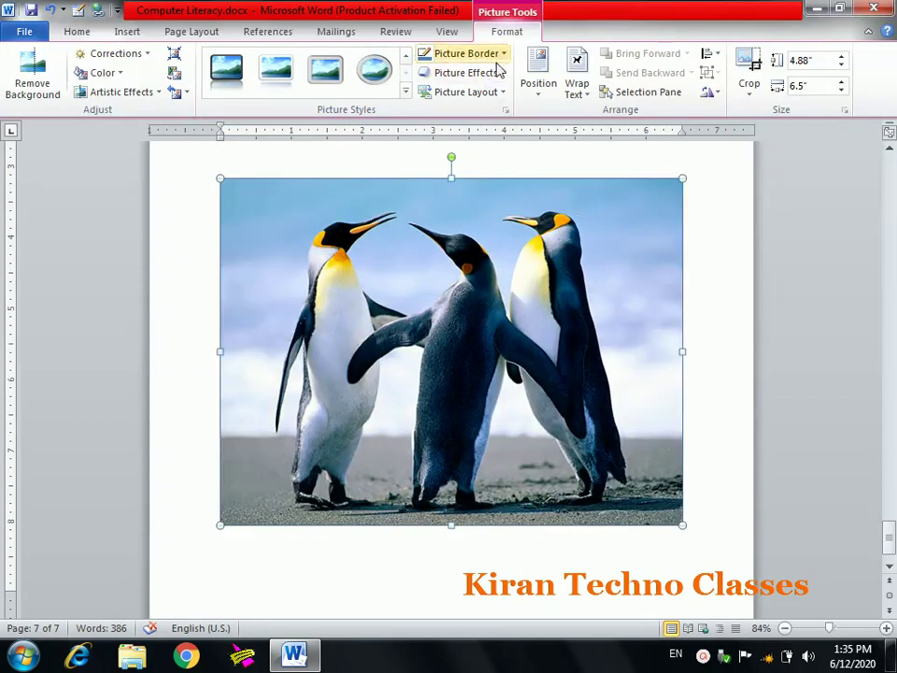
{"action": "left_click", "coordinate": [500, 57]}
{"action": "mouse_move", "coordinate": [463, 241]}
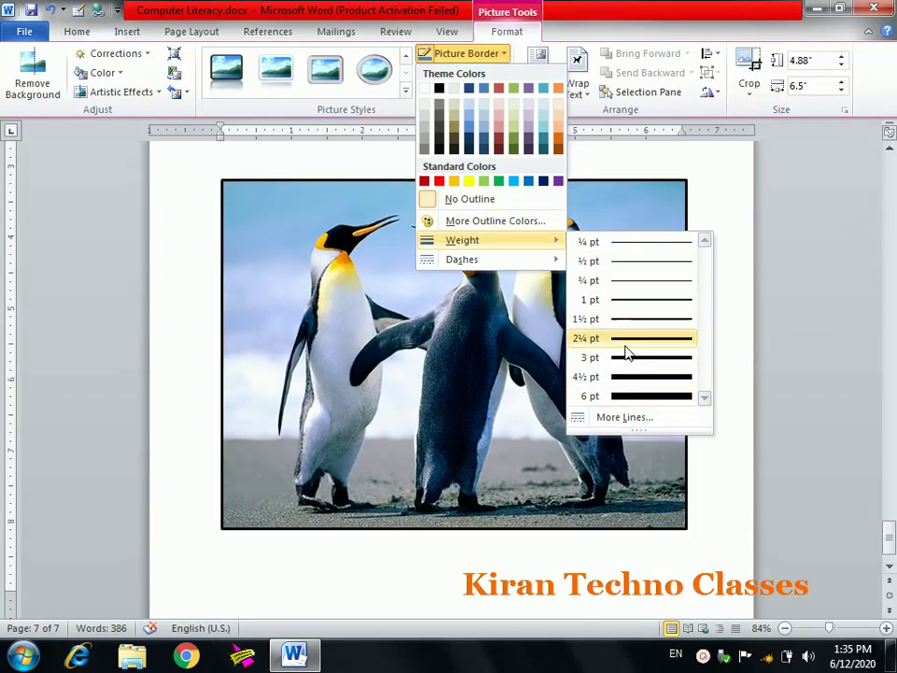
Step: Try a border weight, Dark Blue colour and dashes, then set Picture Border to No Outline
{"action": "left_click", "coordinate": [627, 338]}
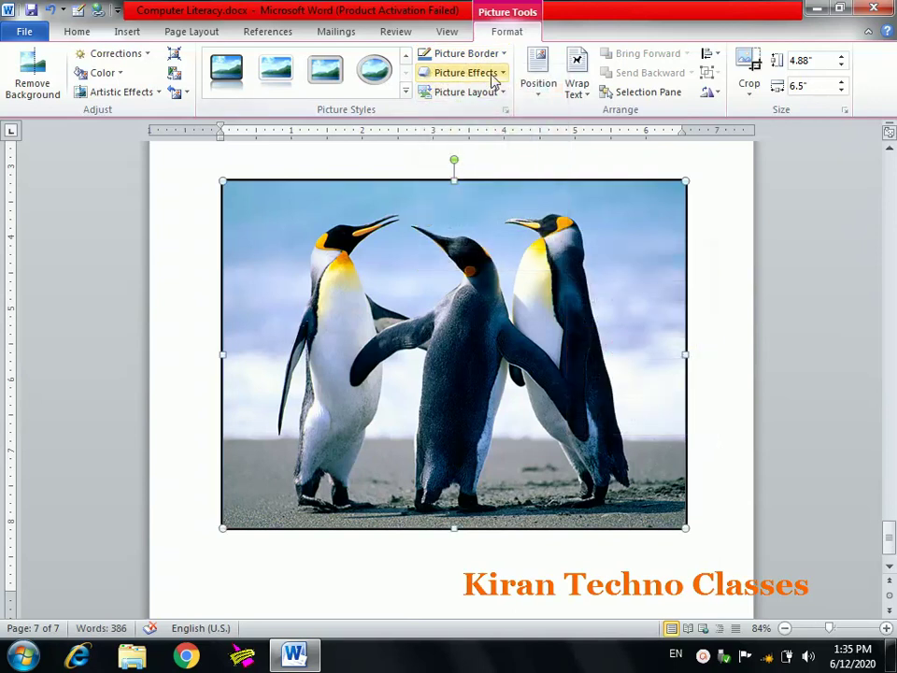
{"action": "left_click", "coordinate": [497, 53]}
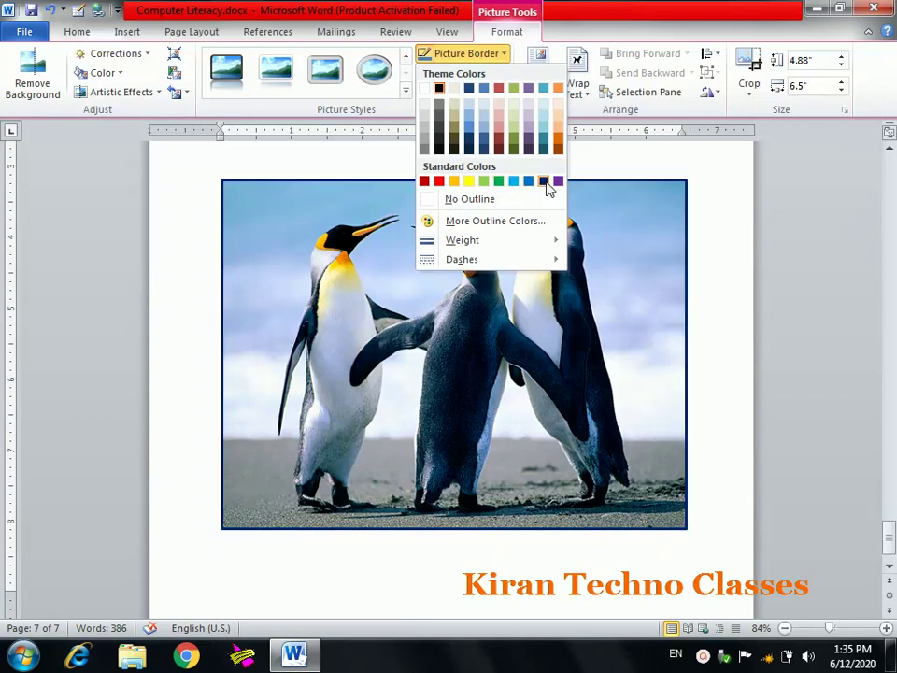
{"action": "left_click", "coordinate": [544, 182]}
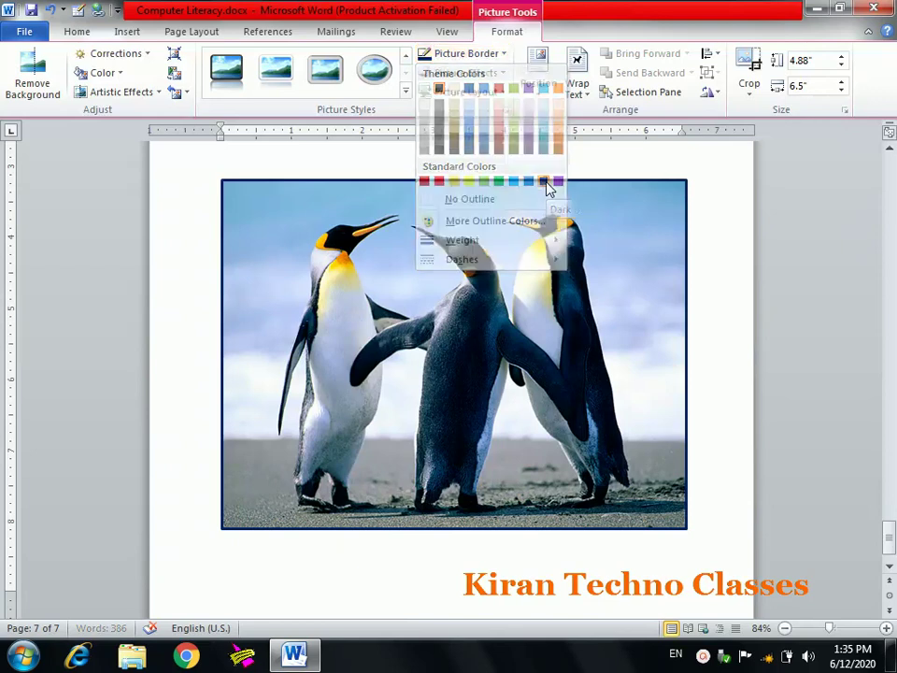
{"action": "left_click", "coordinate": [480, 58]}
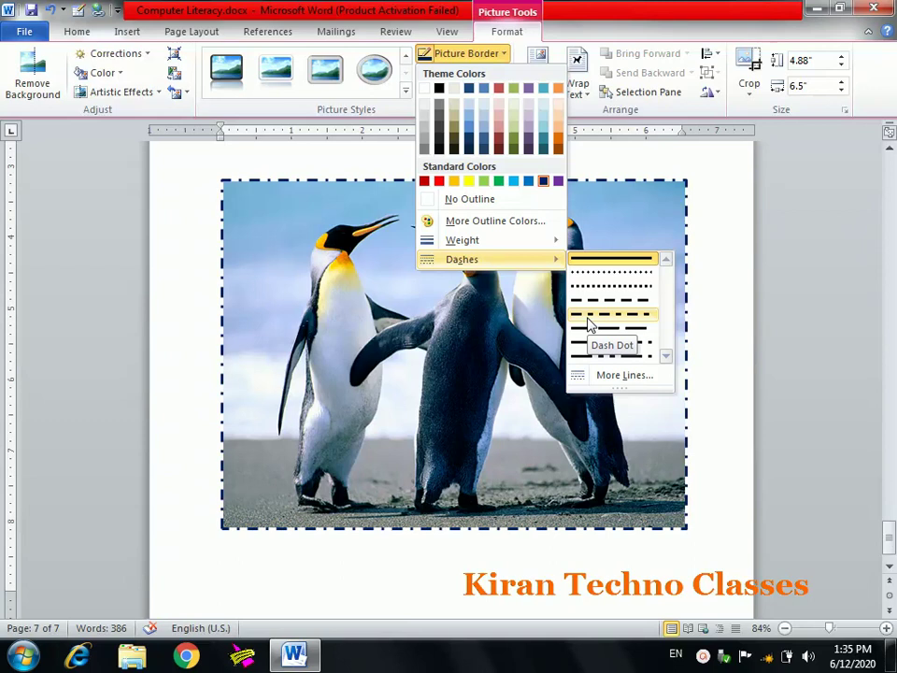
{"action": "left_click", "coordinate": [589, 324]}
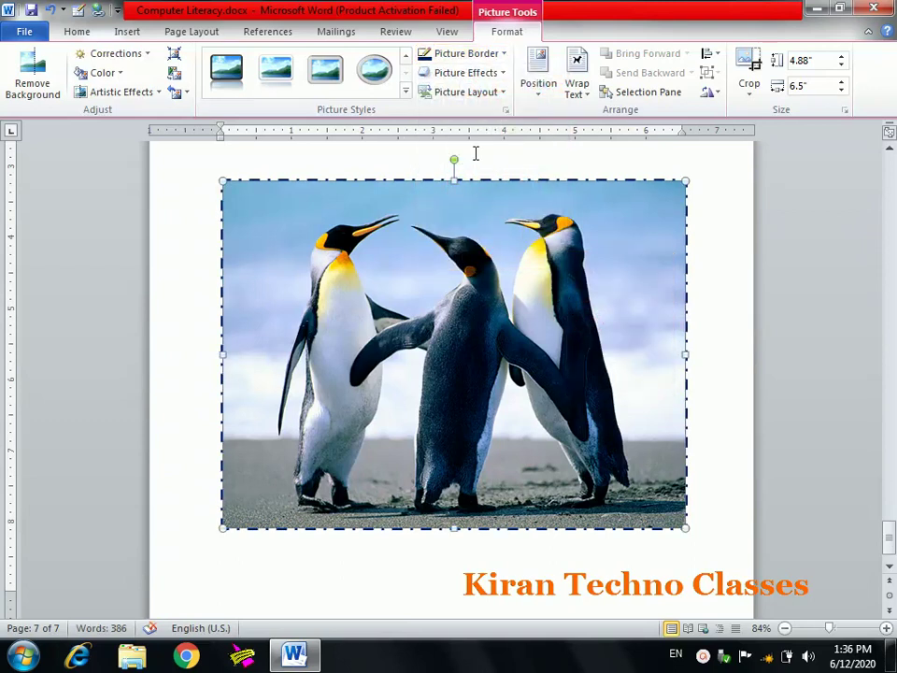
{"action": "left_click", "coordinate": [489, 56]}
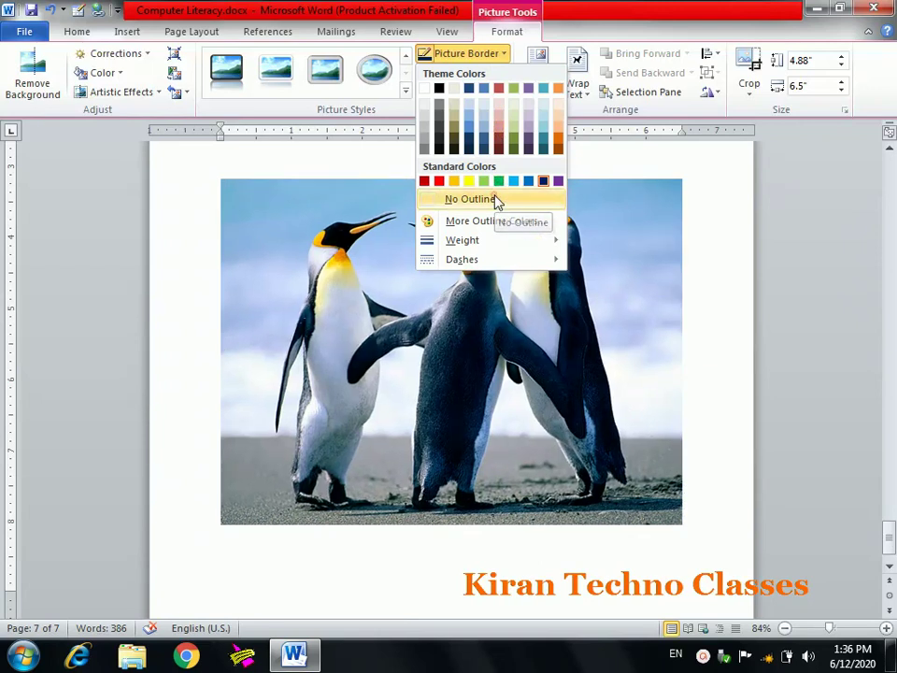
{"action": "left_click", "coordinate": [497, 200]}
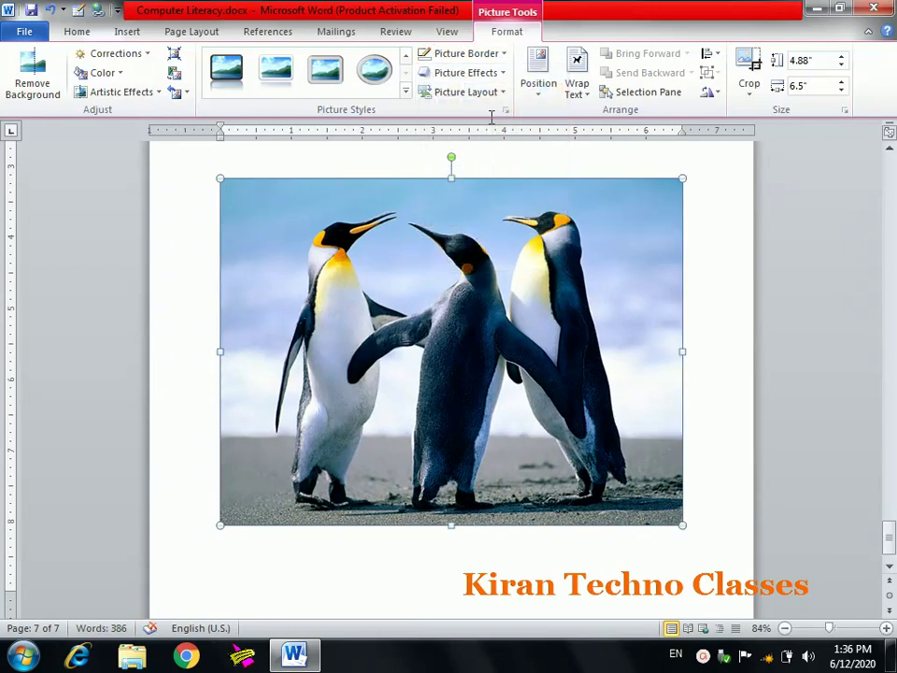
{"action": "left_click", "coordinate": [478, 75]}
{"action": "mouse_move", "coordinate": [472, 103]}
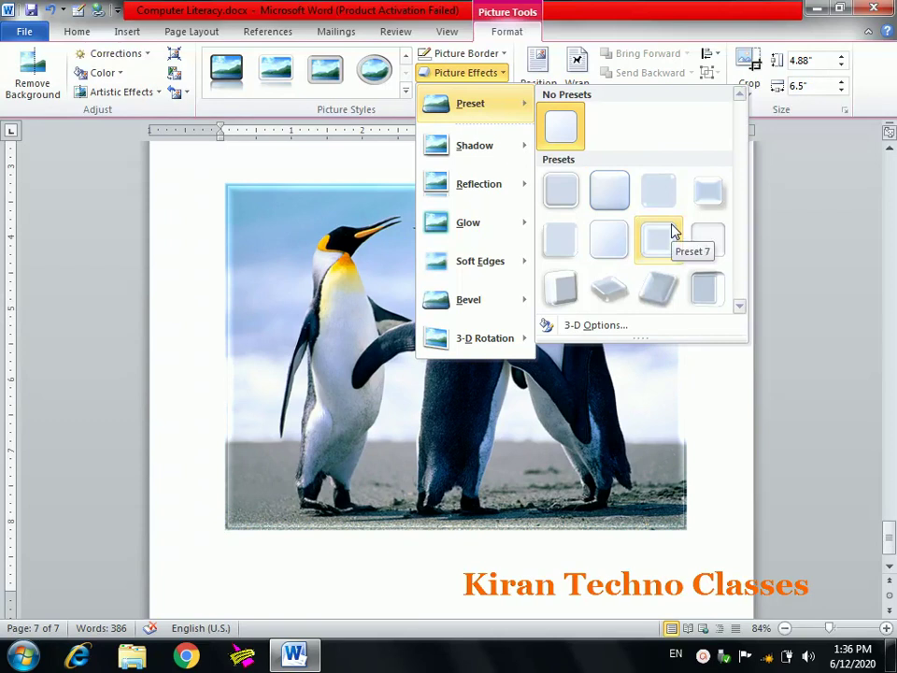
Step: Apply Preset 7 then No Presets, preview shadows, and set the border dashes to solid
{"action": "left_click", "coordinate": [675, 231]}
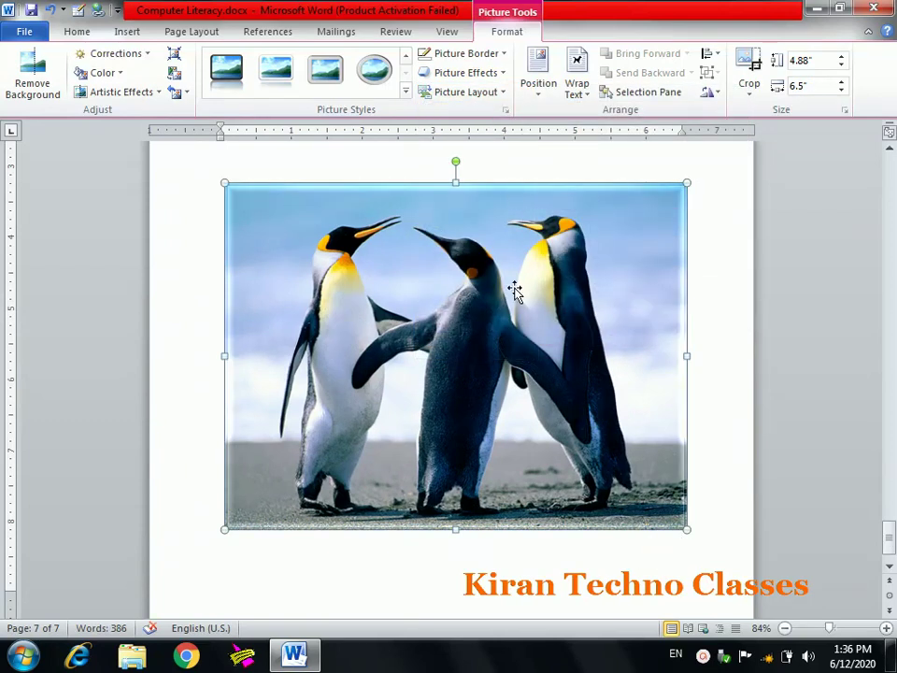
{"action": "left_click", "coordinate": [479, 76]}
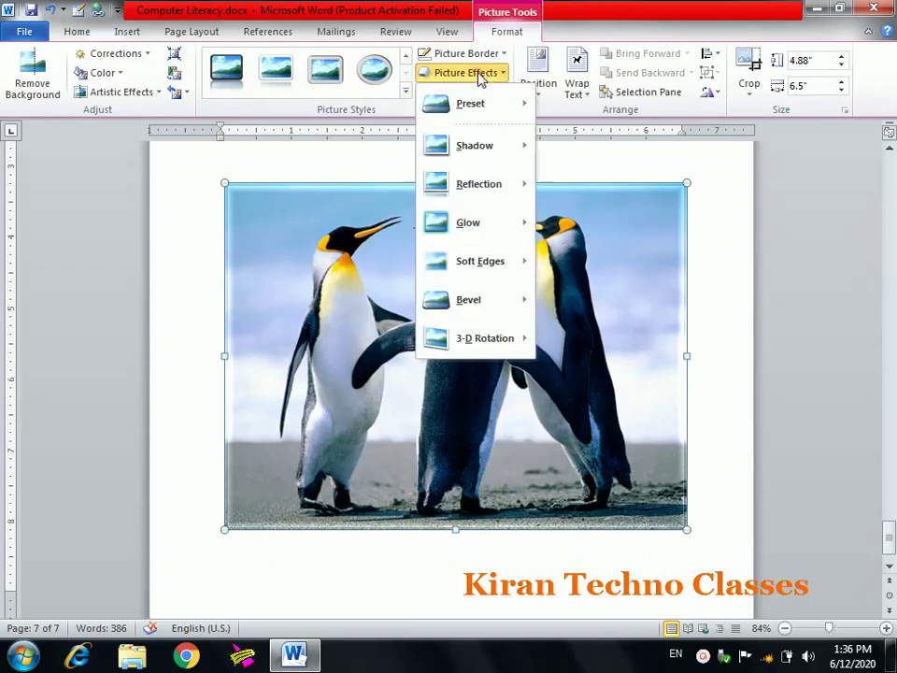
{"action": "mouse_move", "coordinate": [470, 104]}
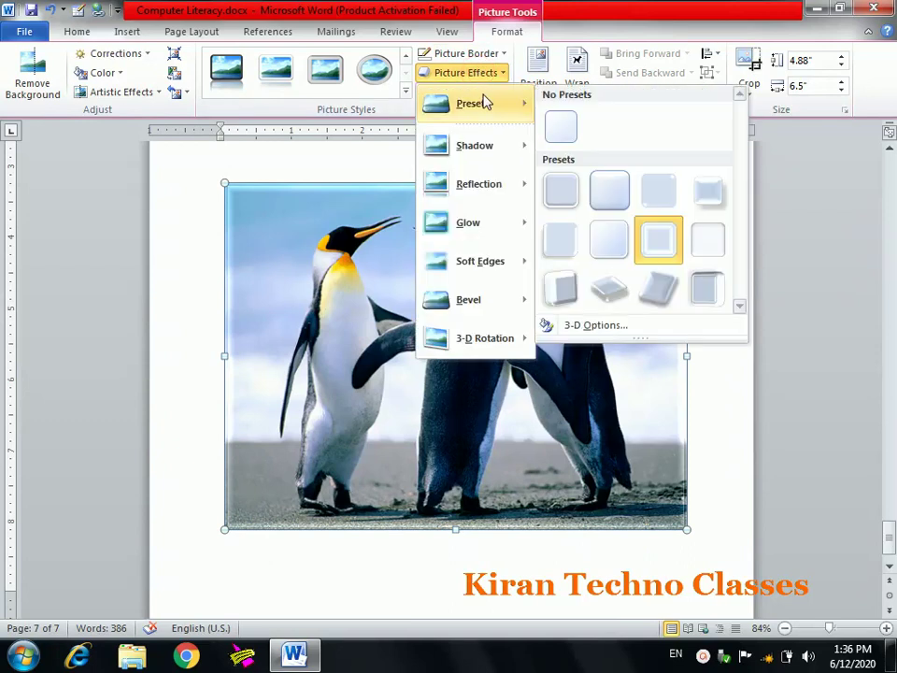
{"action": "left_click", "coordinate": [559, 125]}
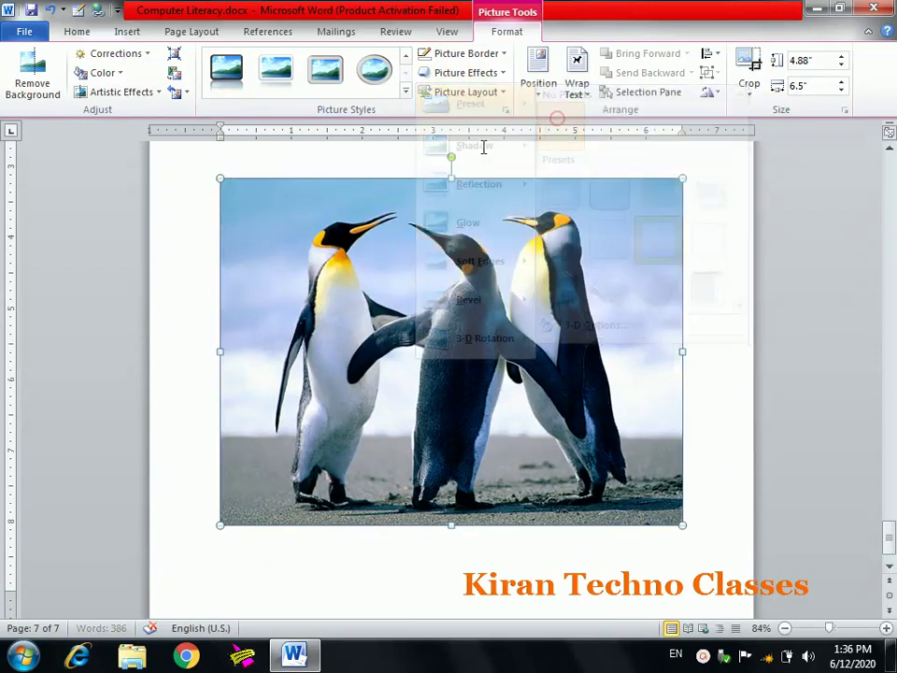
{"action": "left_click", "coordinate": [473, 73]}
{"action": "mouse_move", "coordinate": [475, 146]}
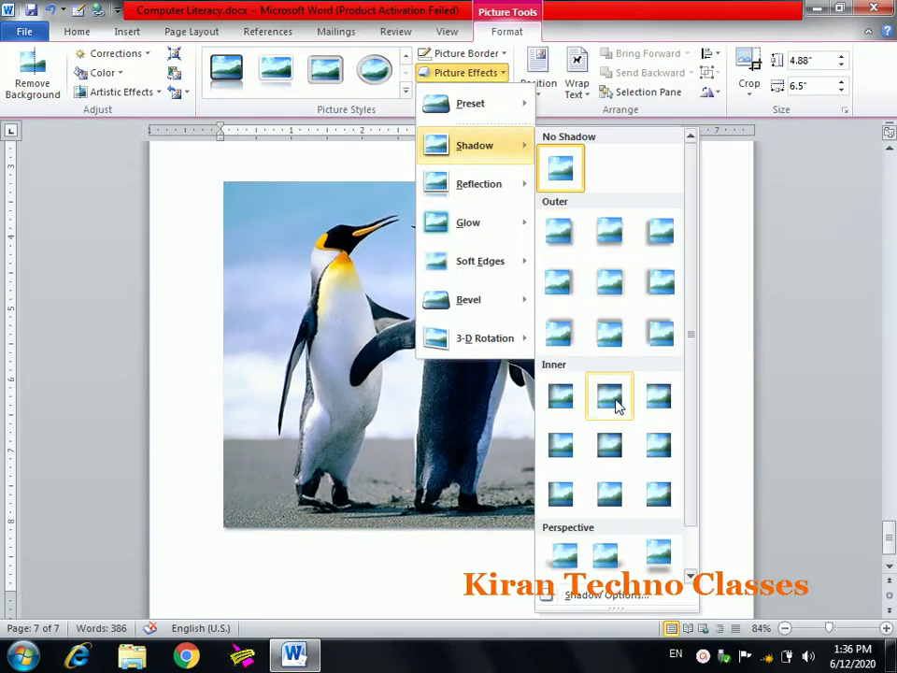
{"action": "left_click", "coordinate": [657, 551]}
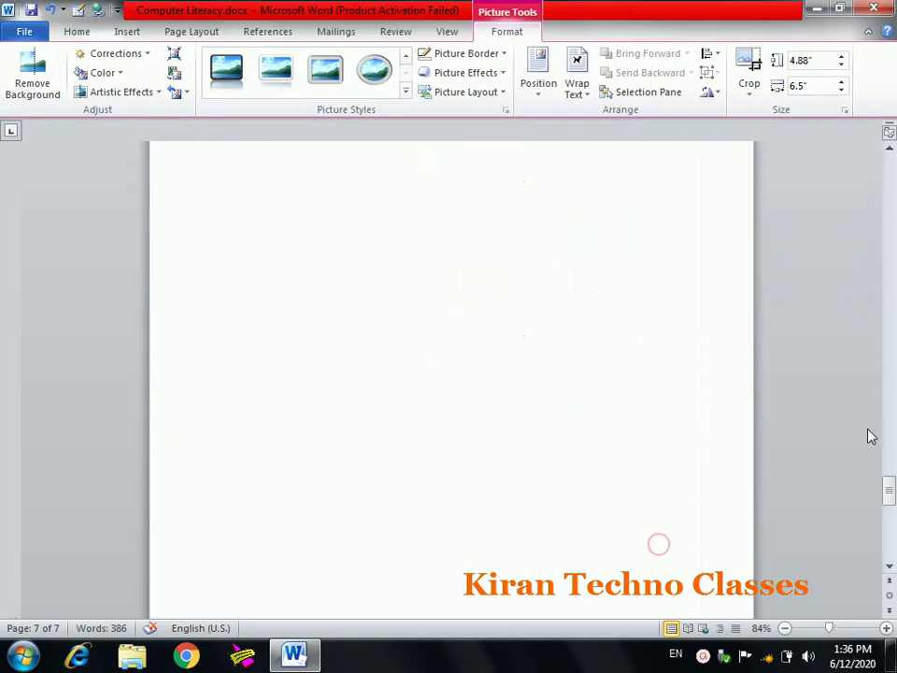
{"action": "left_click_drag", "start_coordinate": [891, 499], "coordinate": [892, 546]}
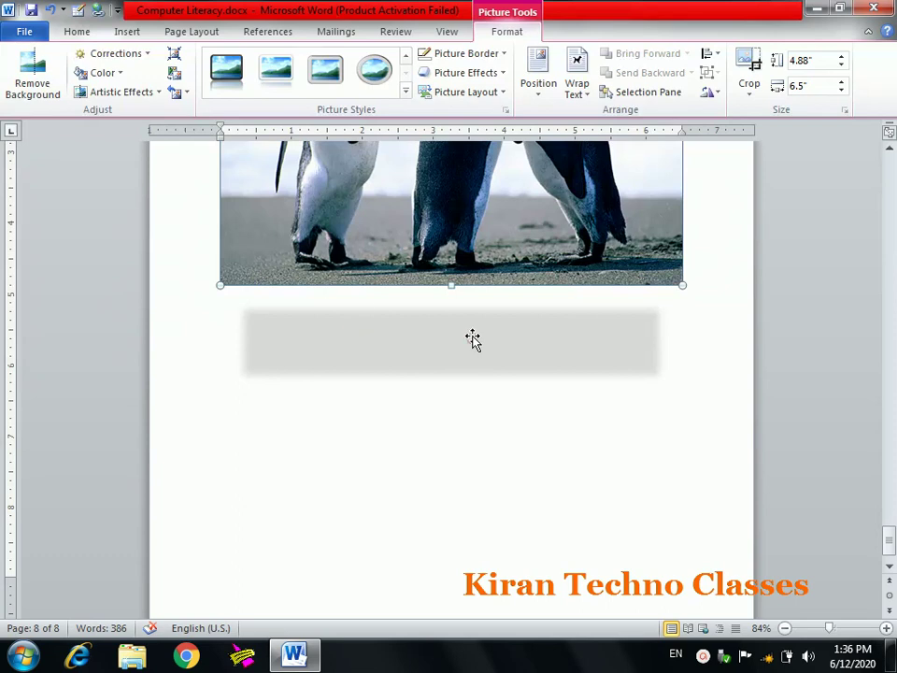
{"action": "left_click", "coordinate": [479, 54]}
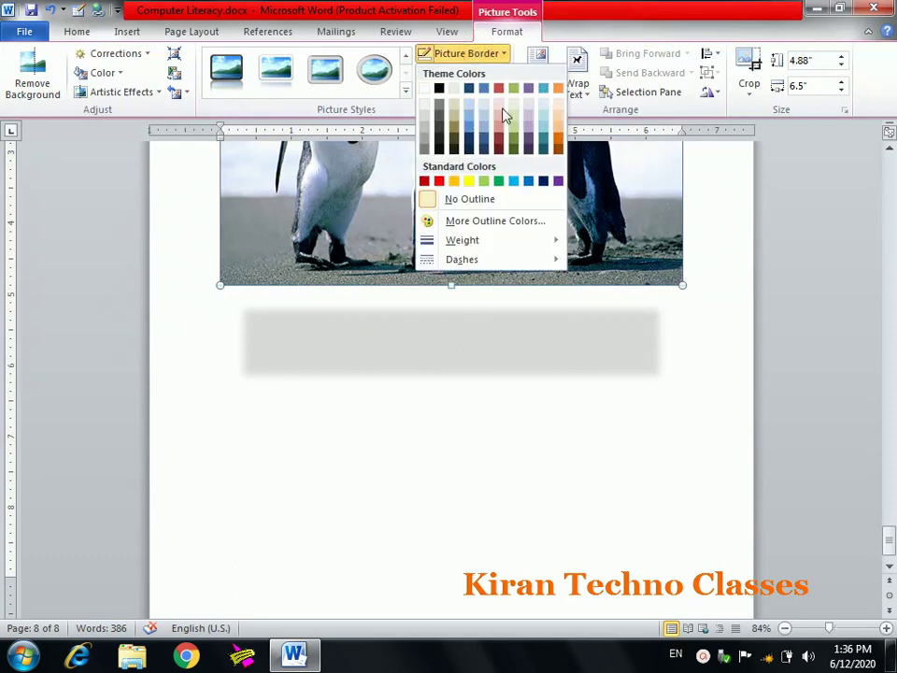
{"action": "left_click", "coordinate": [626, 262]}
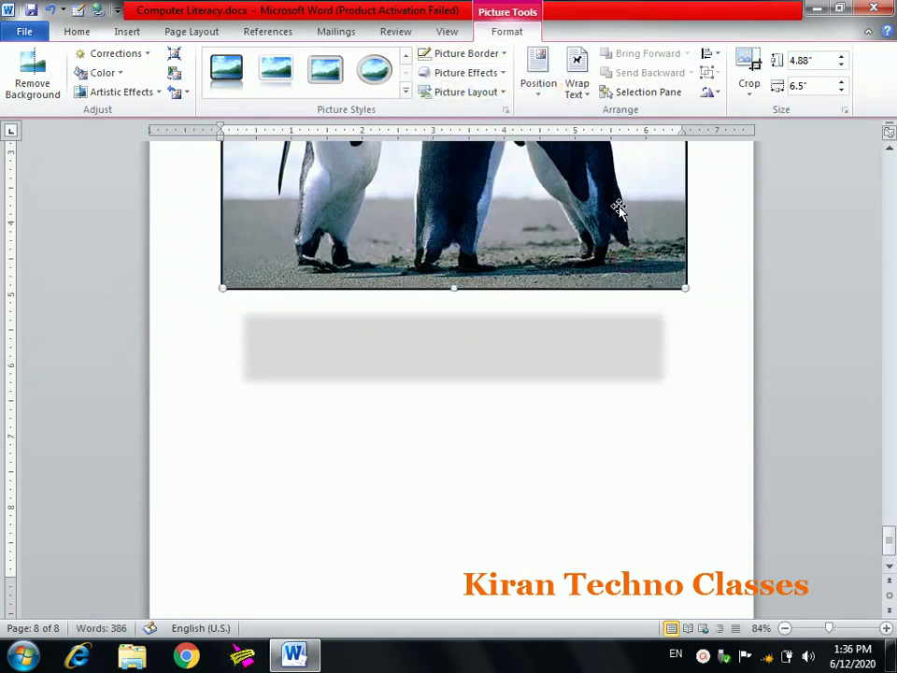
{"action": "scroll", "coordinate": [619, 208], "scroll_direction": "up", "scroll_amount": 6}
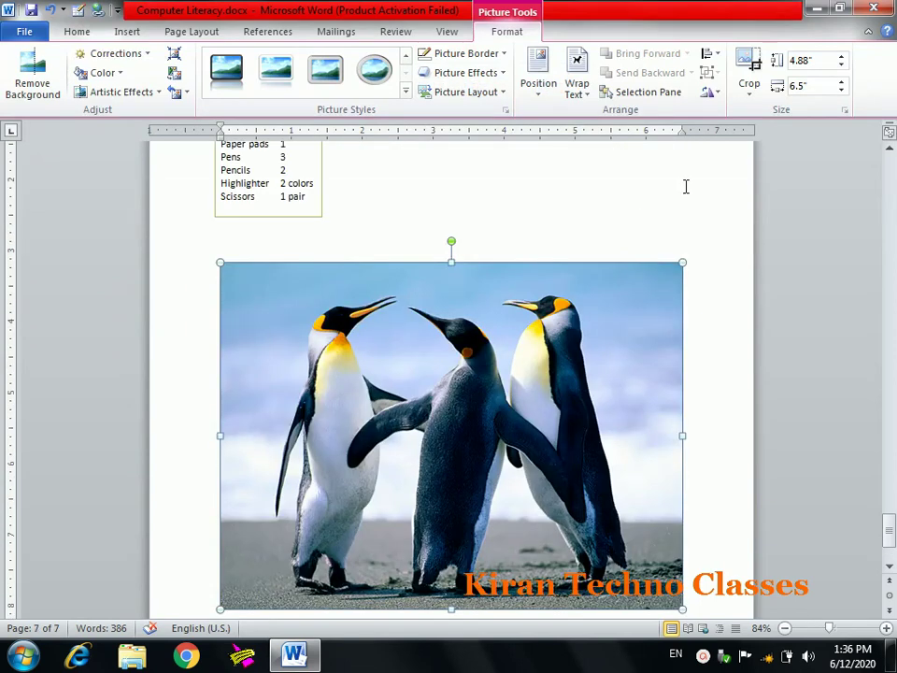
Step: Add a reflection to the penguins picture, then remove it again
{"action": "left_click", "coordinate": [500, 74]}
{"action": "mouse_move", "coordinate": [479, 185]}
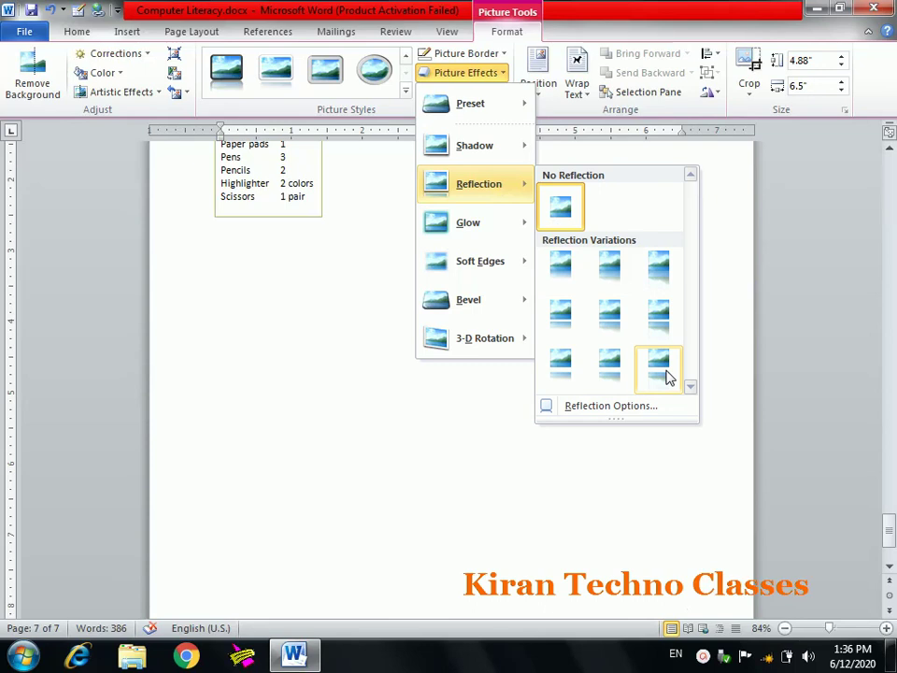
{"action": "left_click", "coordinate": [660, 366]}
{"action": "left_click_drag", "start_coordinate": [889, 483], "coordinate": [888, 526]}
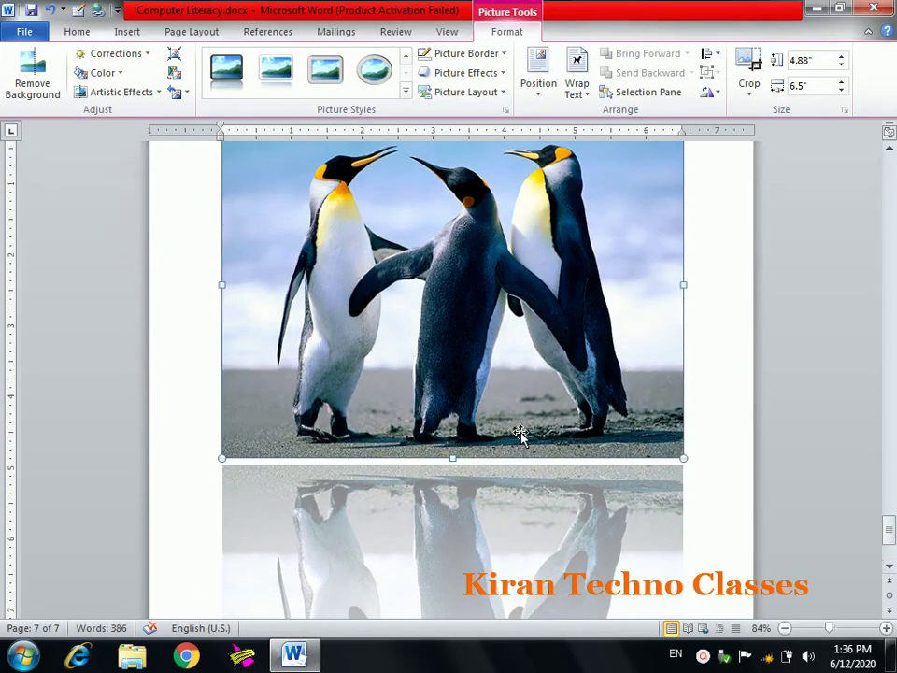
{"action": "left_click", "coordinate": [523, 526]}
{"action": "left_click", "coordinate": [470, 74]}
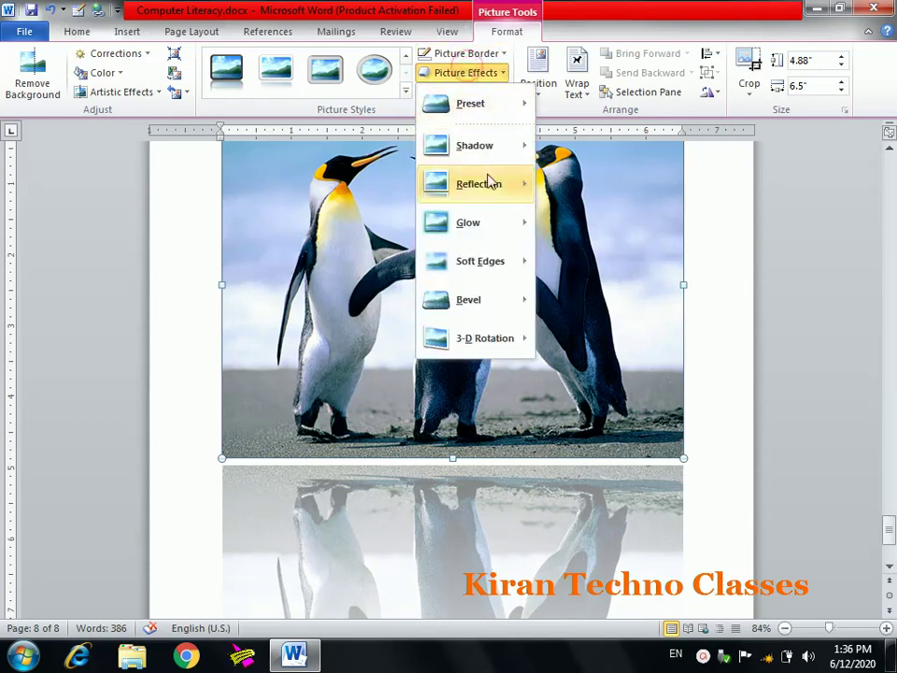
{"action": "mouse_move", "coordinate": [478, 184]}
{"action": "left_click", "coordinate": [556, 205]}
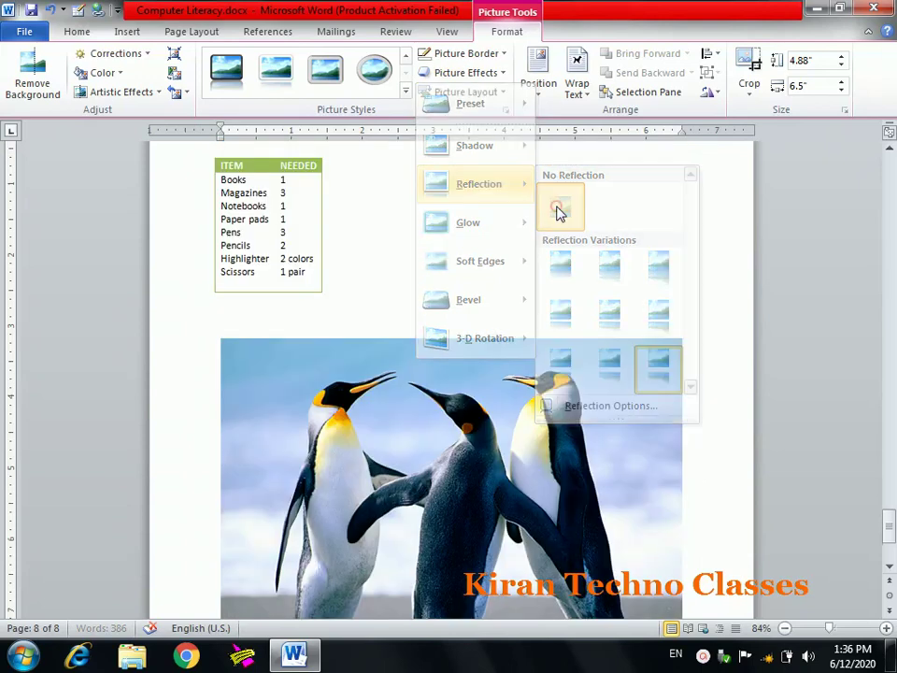
{"action": "left_click", "coordinate": [365, 273]}
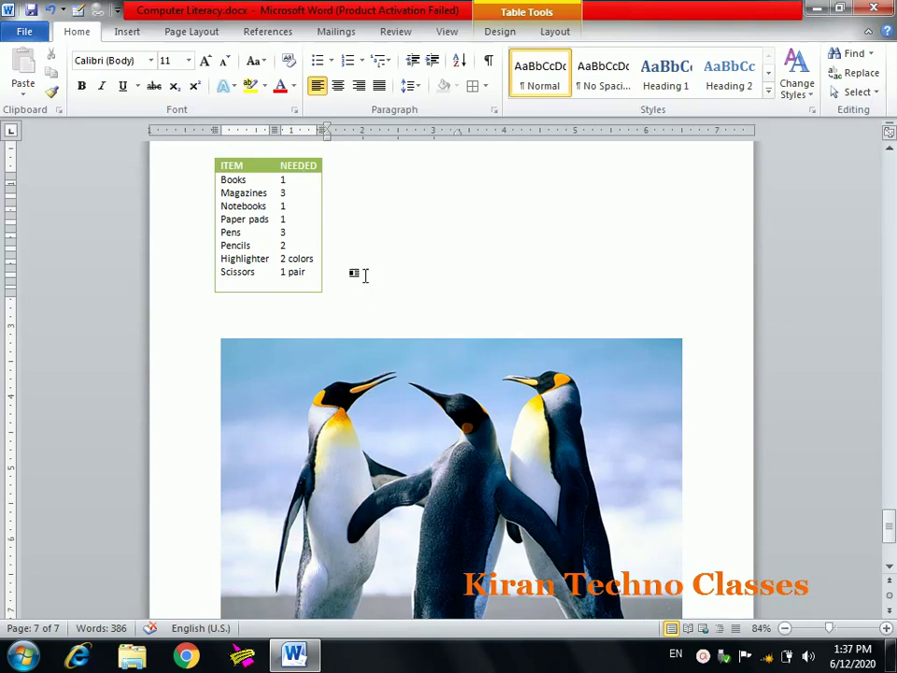
Step: Insert a Ctrl+Enter page break below the table so the penguins picture moves to page 8
{"action": "left_click", "coordinate": [355, 306]}
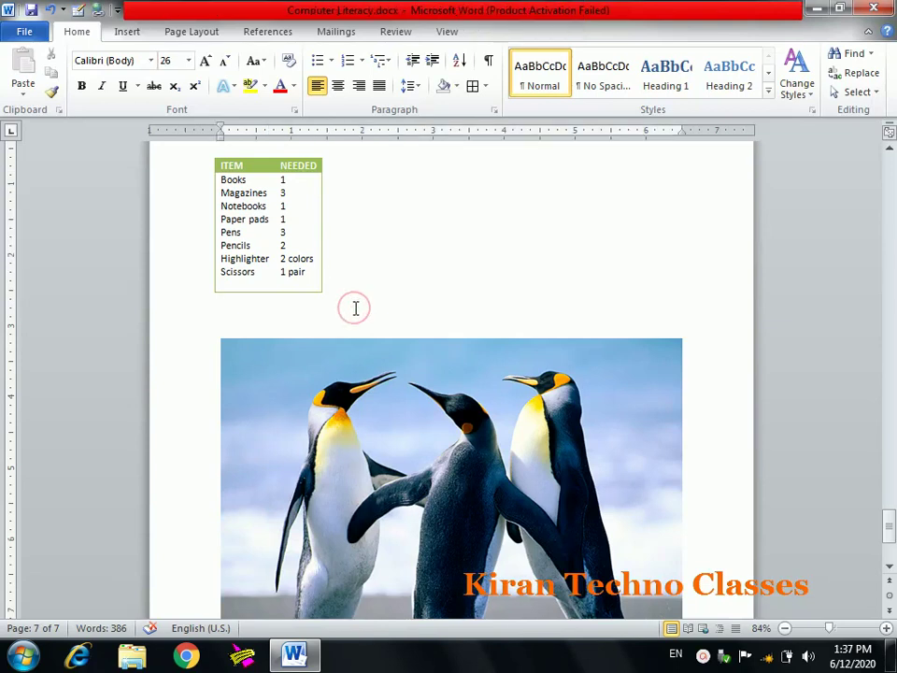
{"action": "key", "text": "ctrl+Return"}
{"action": "left_click_drag", "start_coordinate": [889, 507], "coordinate": [890, 531]}
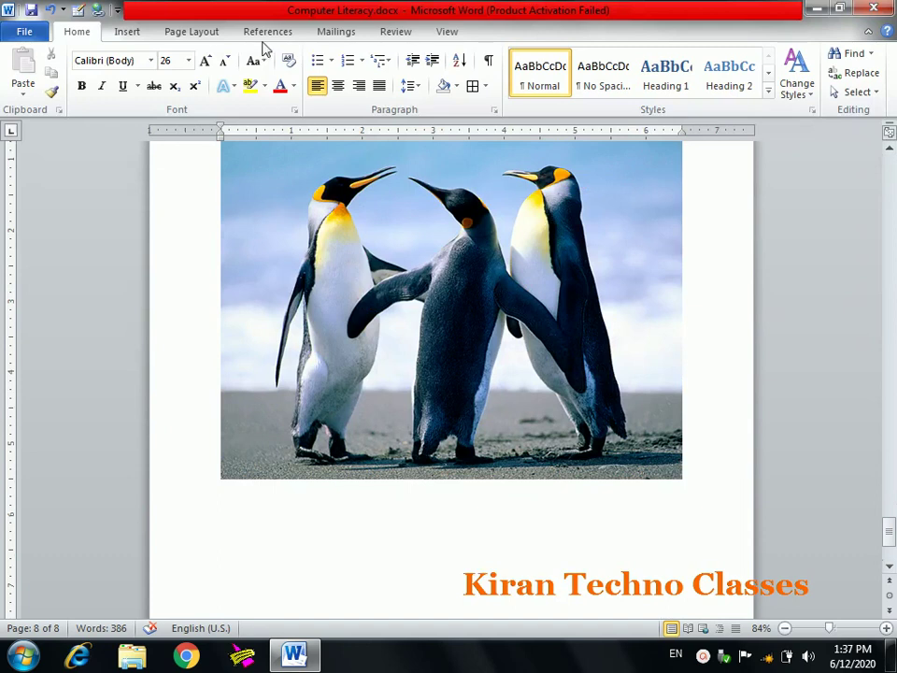
{"action": "left_click", "coordinate": [127, 33]}
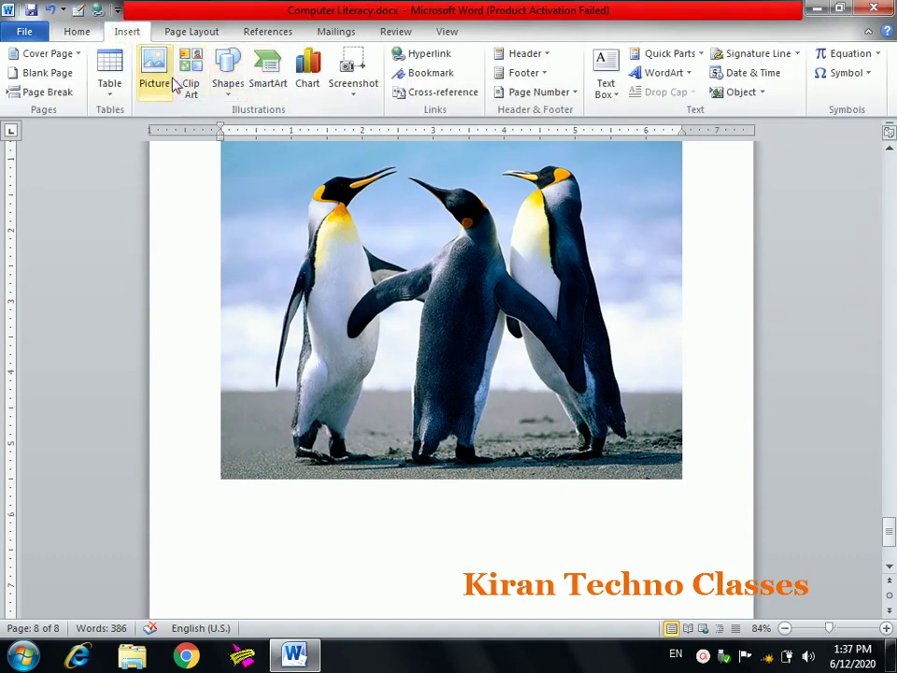
{"action": "left_click", "coordinate": [157, 77]}
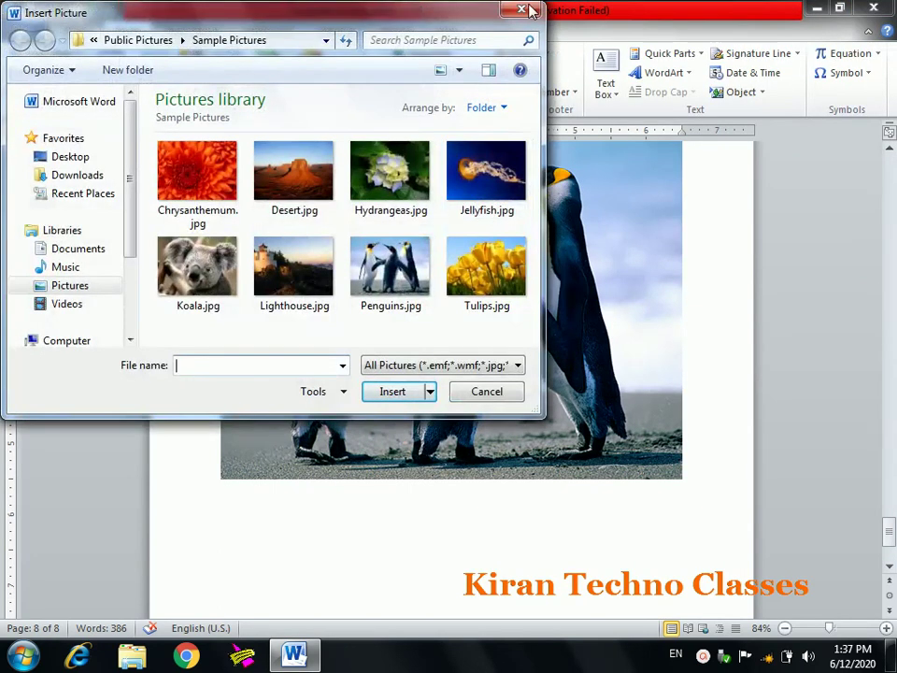
{"action": "left_click", "coordinate": [523, 11]}
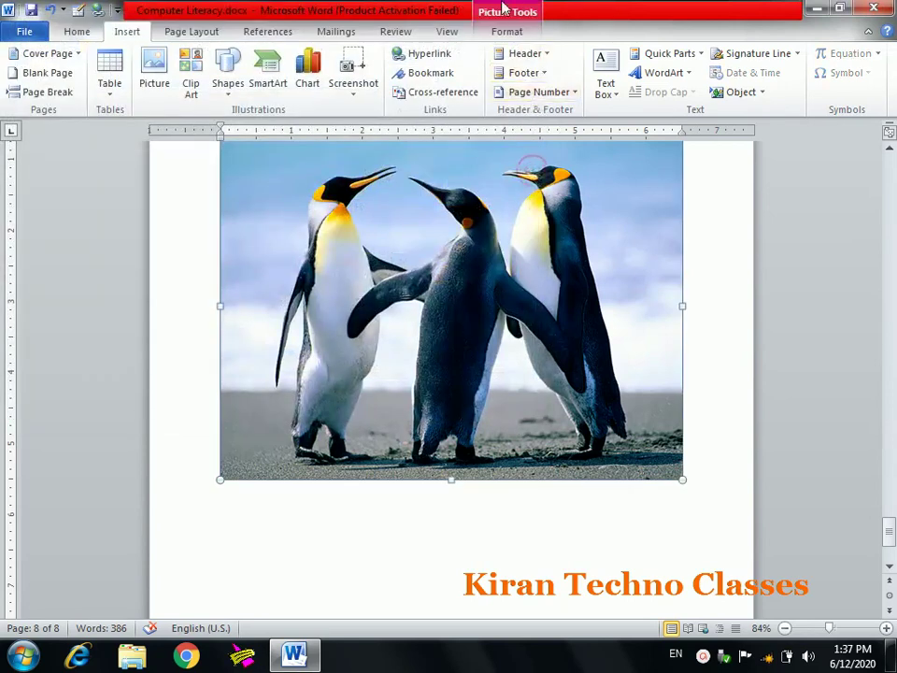
{"action": "left_click", "coordinate": [503, 9]}
{"action": "left_click", "coordinate": [464, 74]}
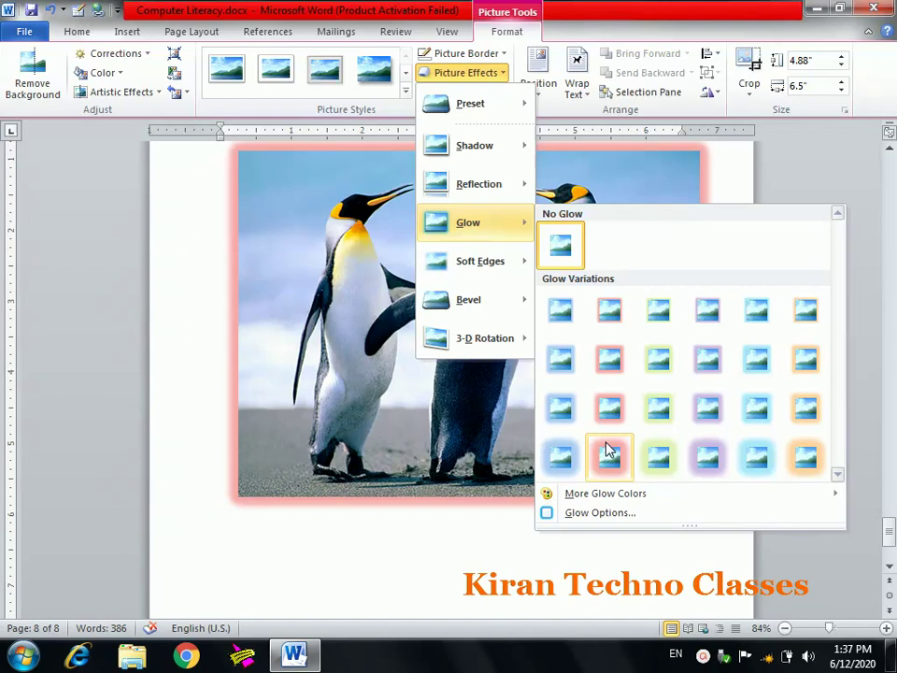
{"action": "mouse_move", "coordinate": [479, 261]}
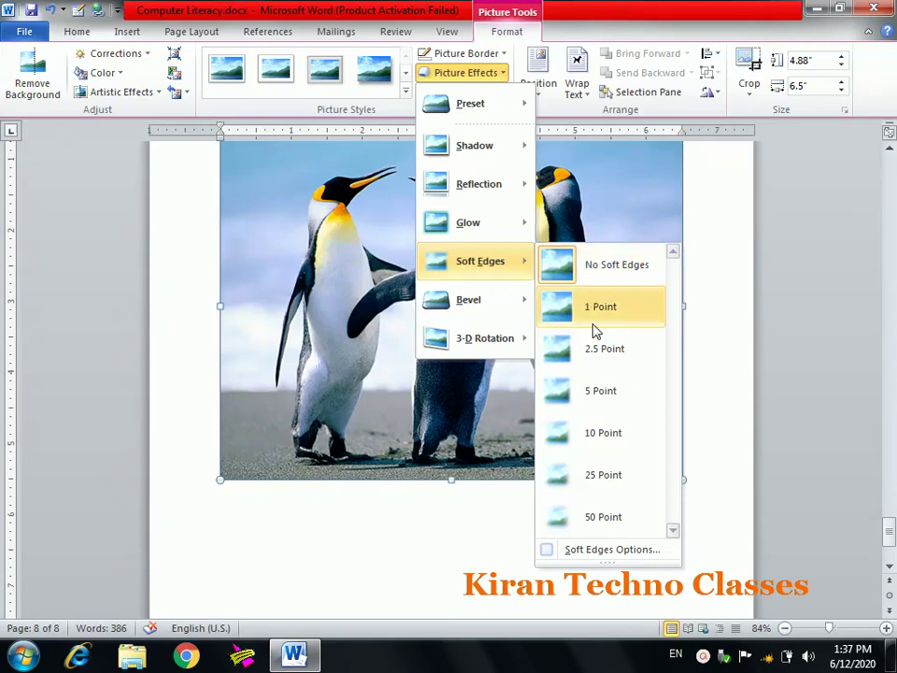
{"action": "left_click", "coordinate": [609, 475]}
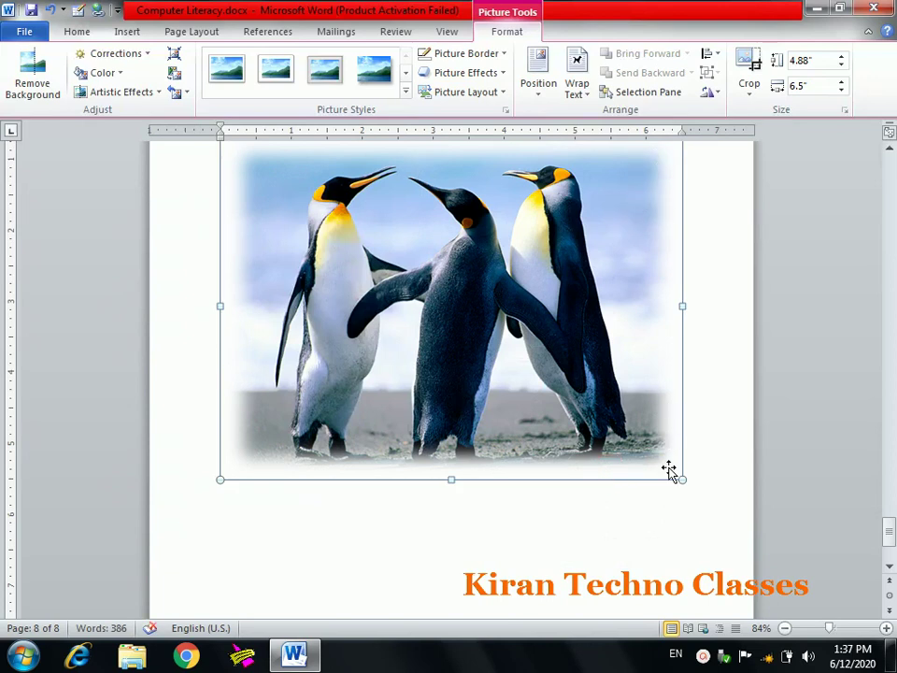
{"action": "left_click", "coordinate": [454, 75]}
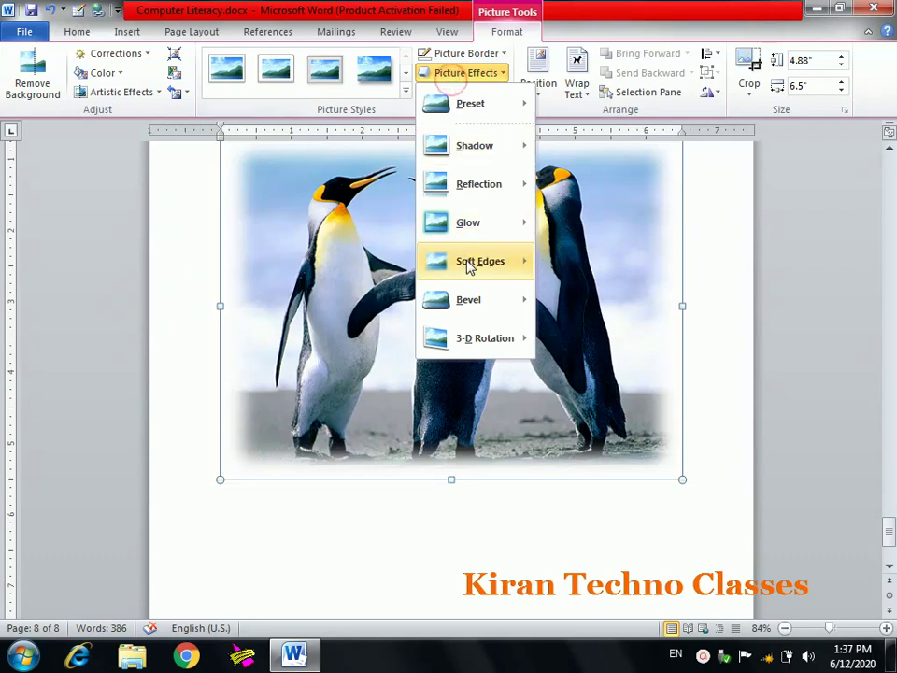
{"action": "left_click", "coordinate": [582, 266]}
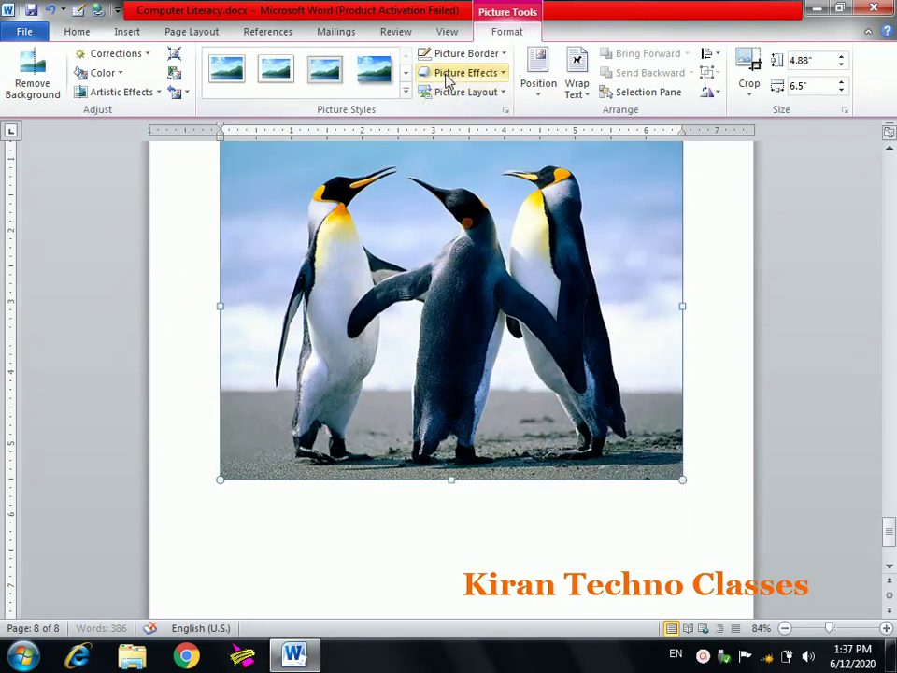
{"action": "left_click", "coordinate": [447, 80]}
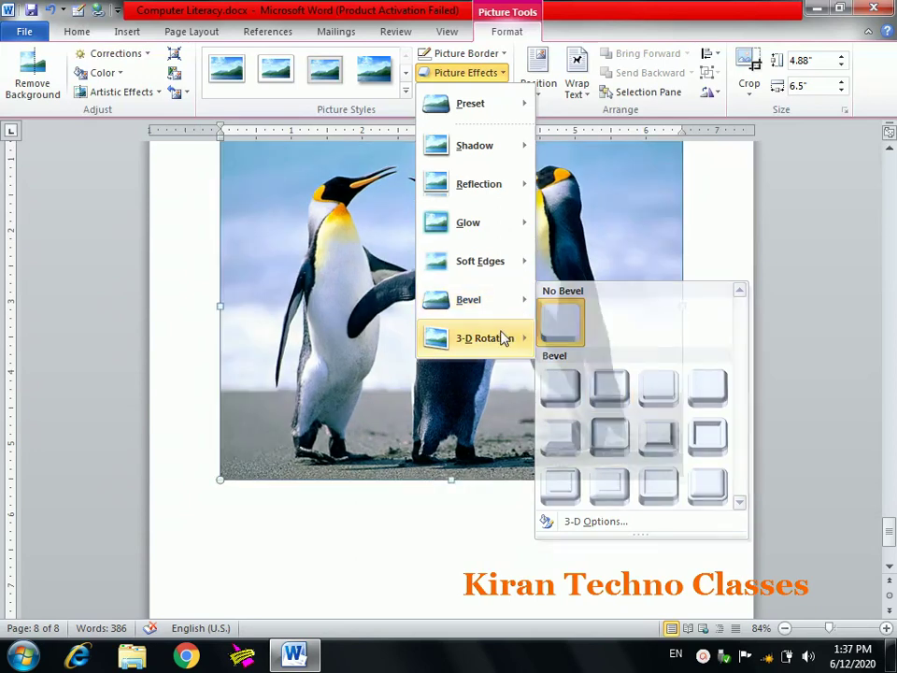
{"action": "mouse_move", "coordinate": [484, 338]}
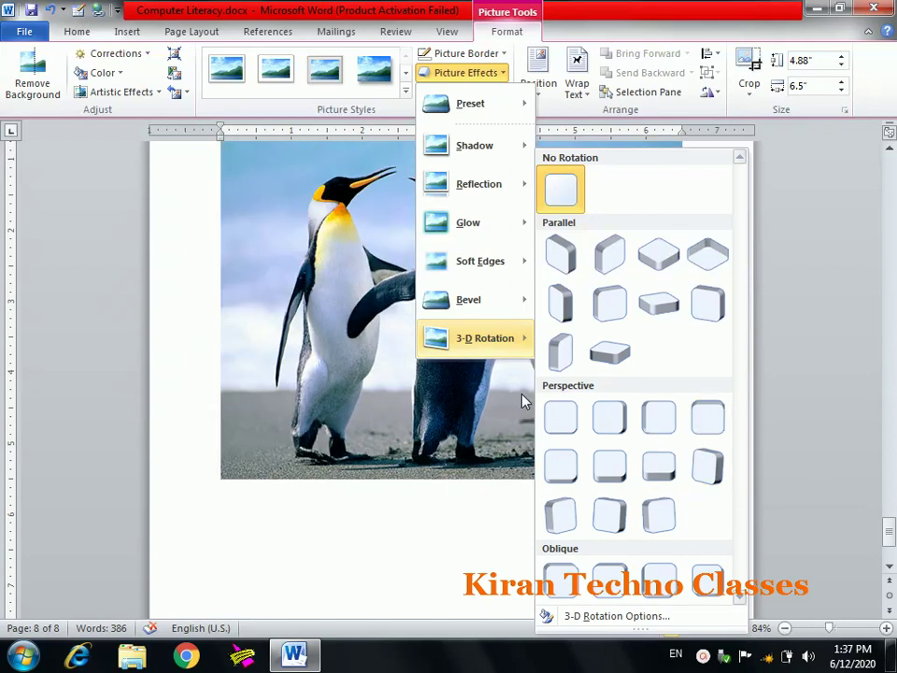
{"action": "left_click", "coordinate": [438, 383]}
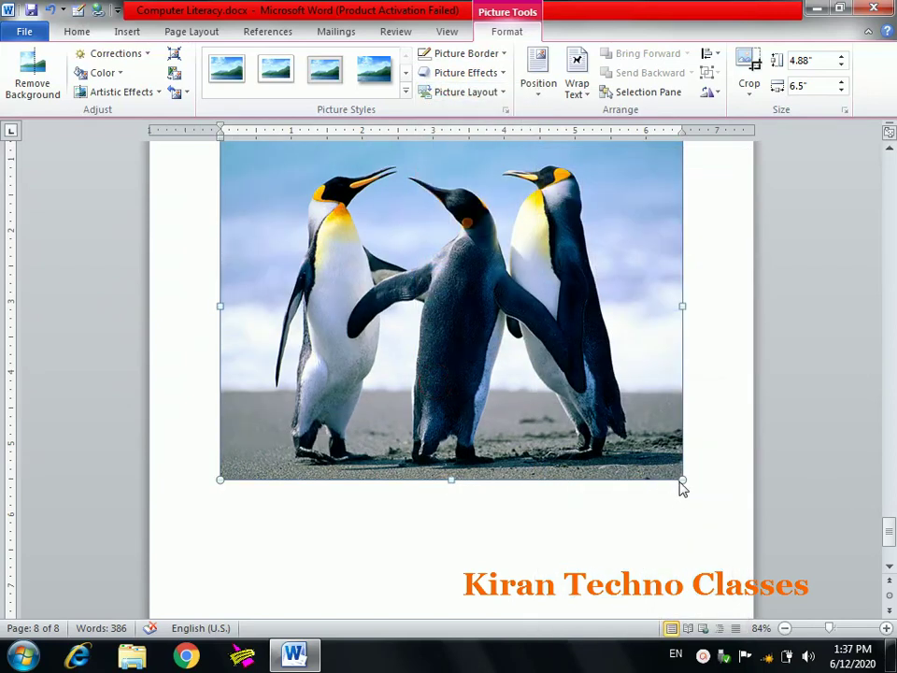
{"action": "left_click_drag", "start_coordinate": [681, 480], "coordinate": [477, 325]}
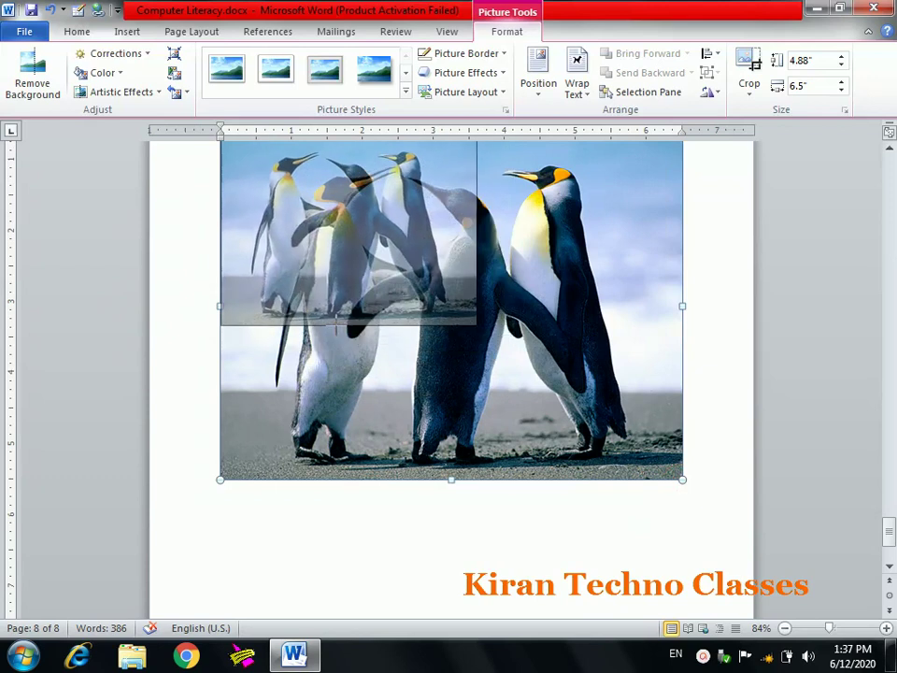
Step: Shrink the penguins picture to 2.7" x 3.61", zoom to 60%, and open the Position choices
{"action": "left_click_drag", "start_coordinate": [886, 532], "coordinate": [887, 524]}
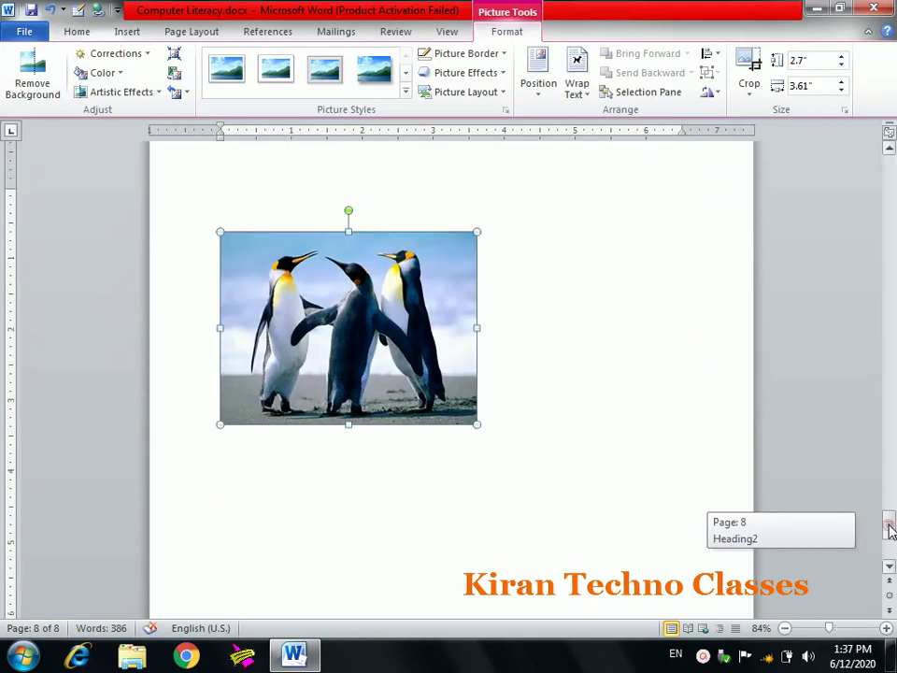
{"action": "left_click_drag", "start_coordinate": [829, 629], "coordinate": [818, 630]}
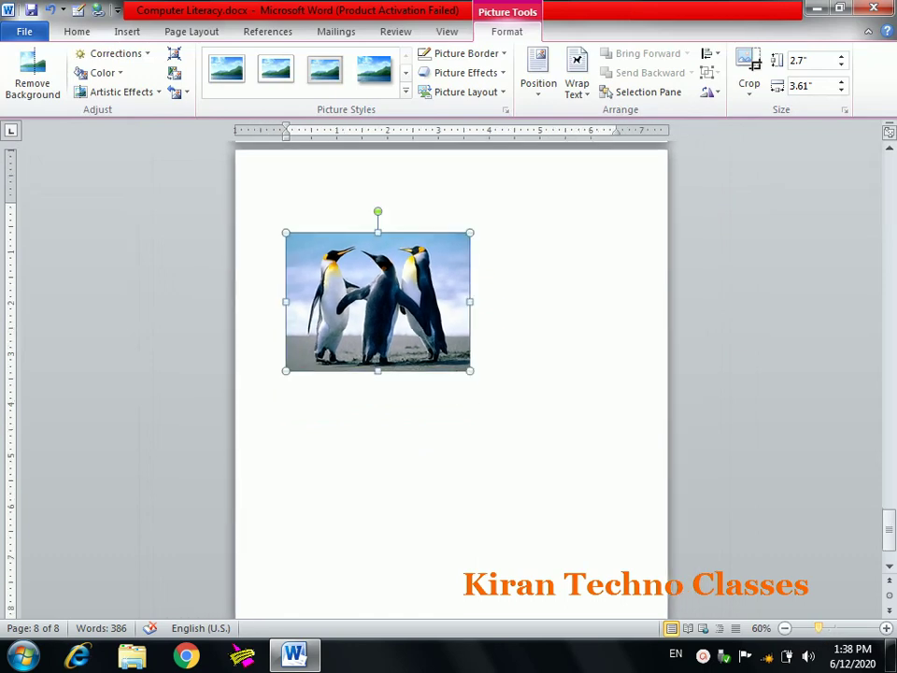
{"action": "left_click_drag", "start_coordinate": [887, 526], "coordinate": [889, 532]}
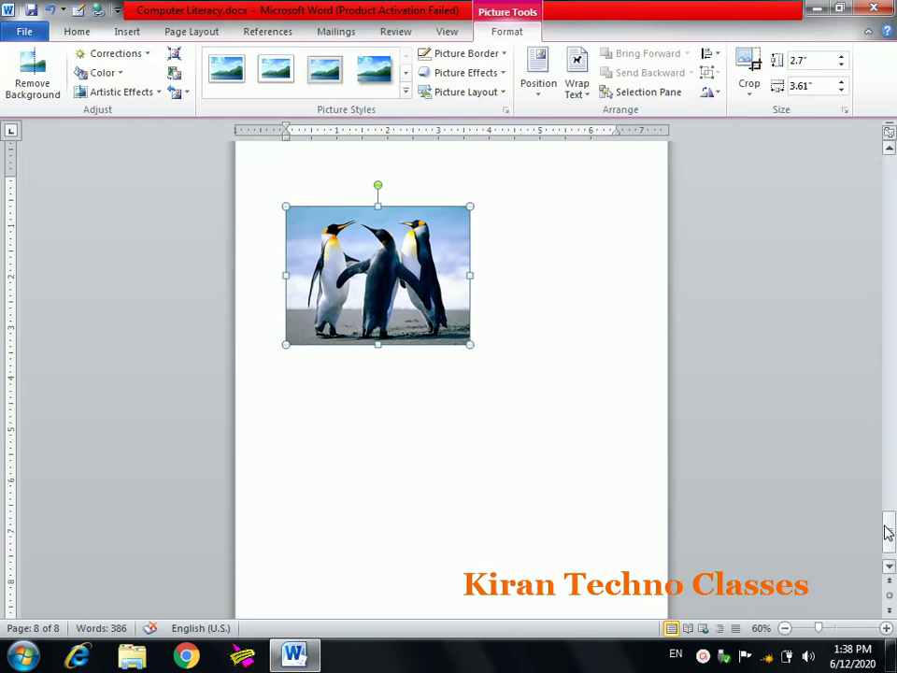
{"action": "left_click", "coordinate": [542, 92]}
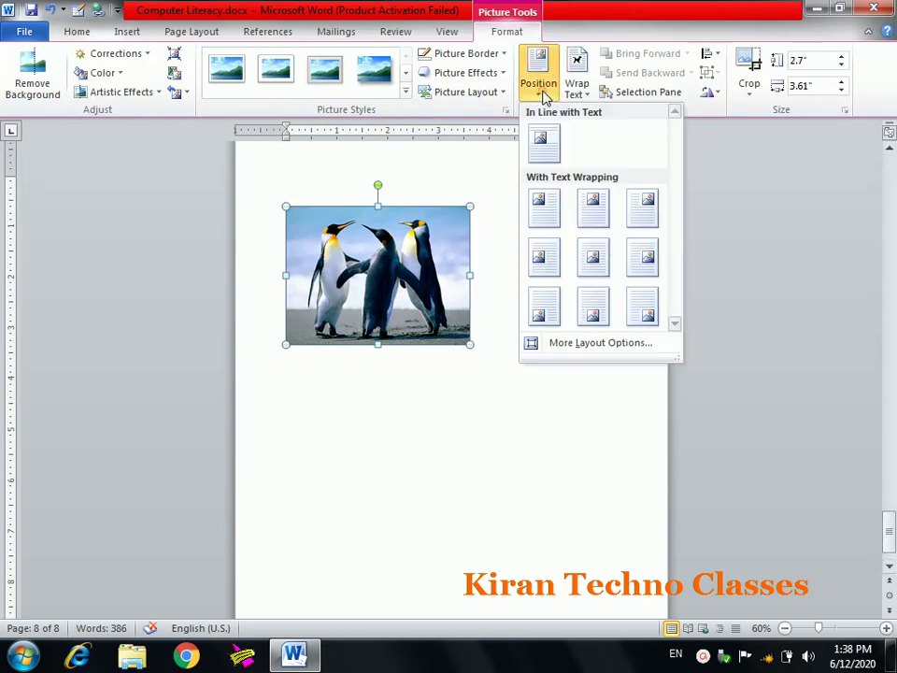
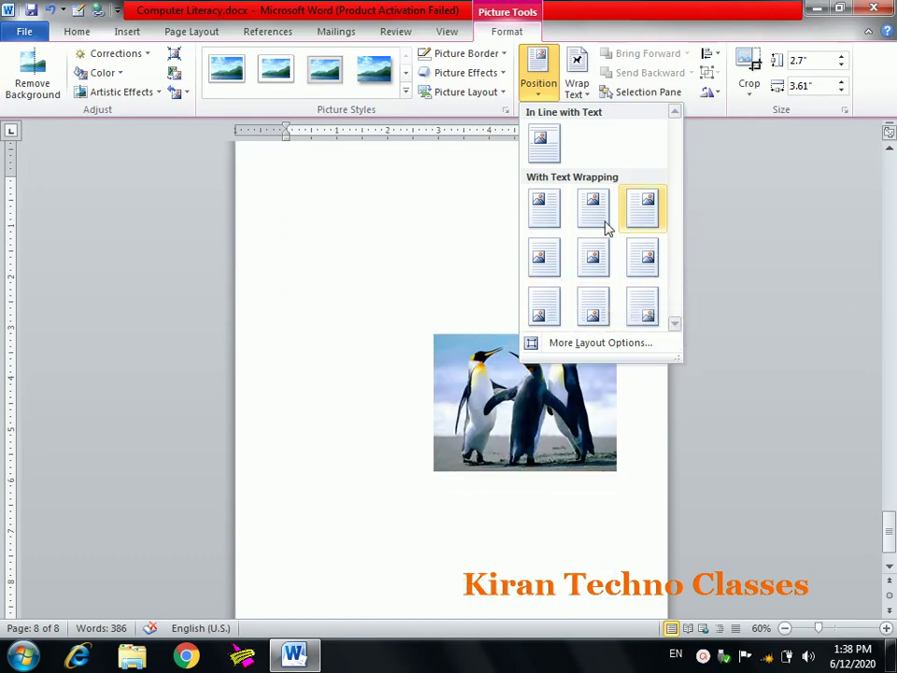
Step: Place the penguin picture at Top Left with wrapping and type placeholder text beside it
{"action": "left_click", "coordinate": [543, 203]}
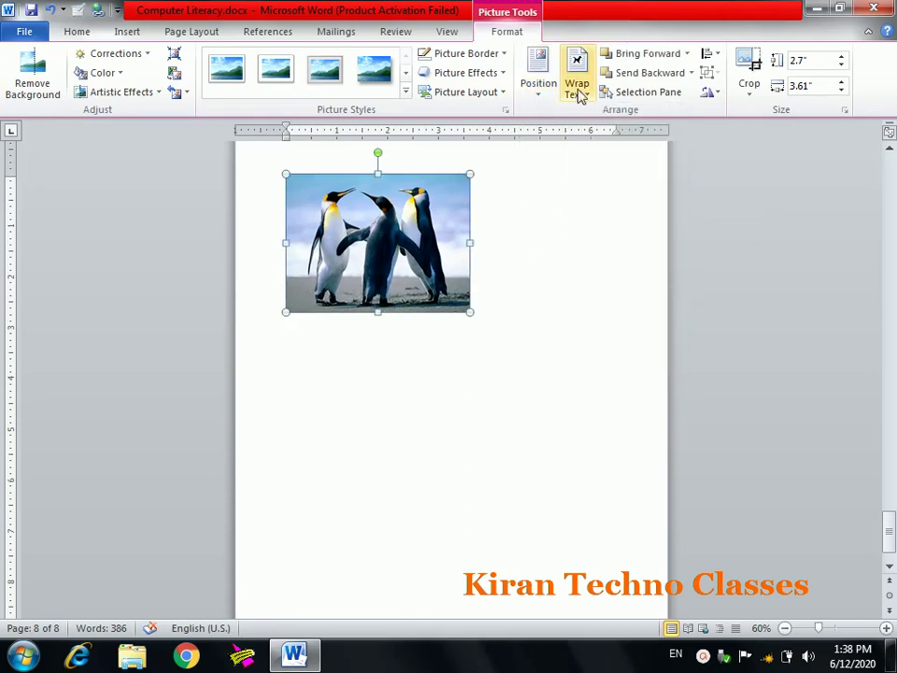
{"action": "left_click", "coordinate": [495, 285]}
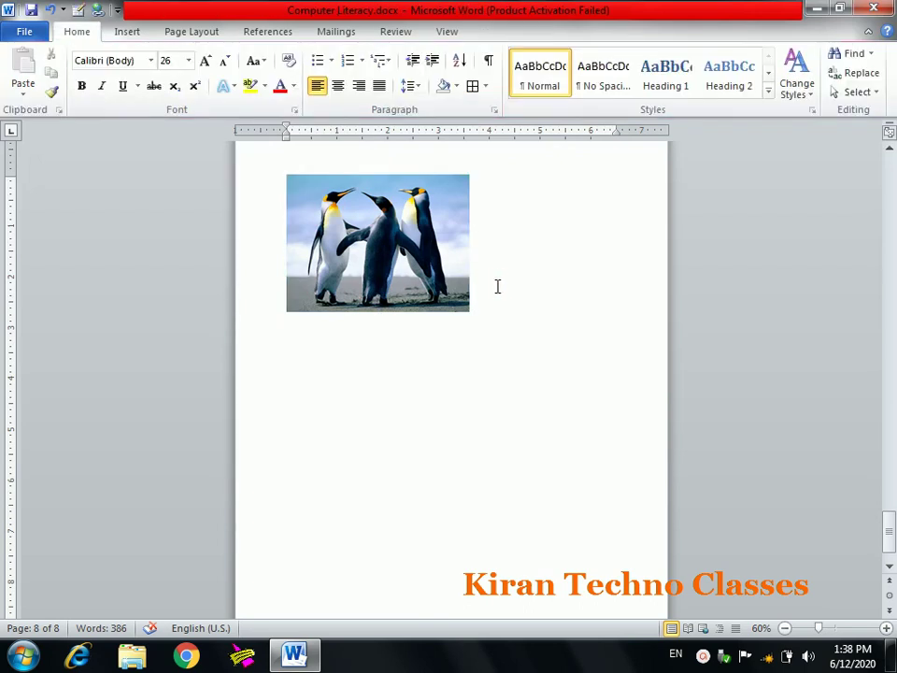
{"action": "type", "text": "jfhdskjfh kjds hfkjdsh fkjdsh kjfhdskjf"}
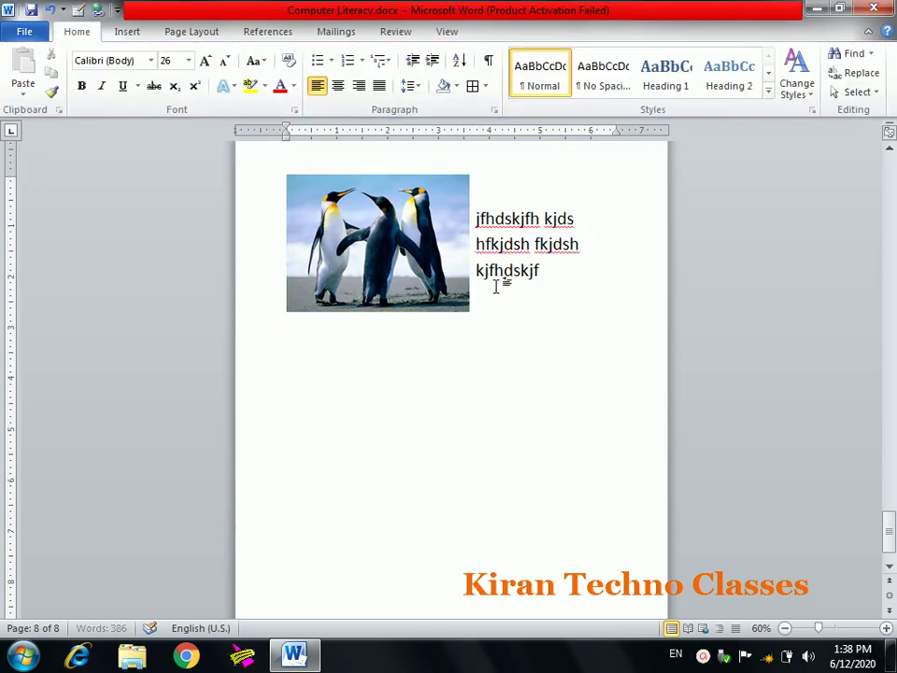
{"action": "type", "text": " hkds hfkjdsh fkjhdskjfhdsk hfkjds hfkjdsh kfhds"}
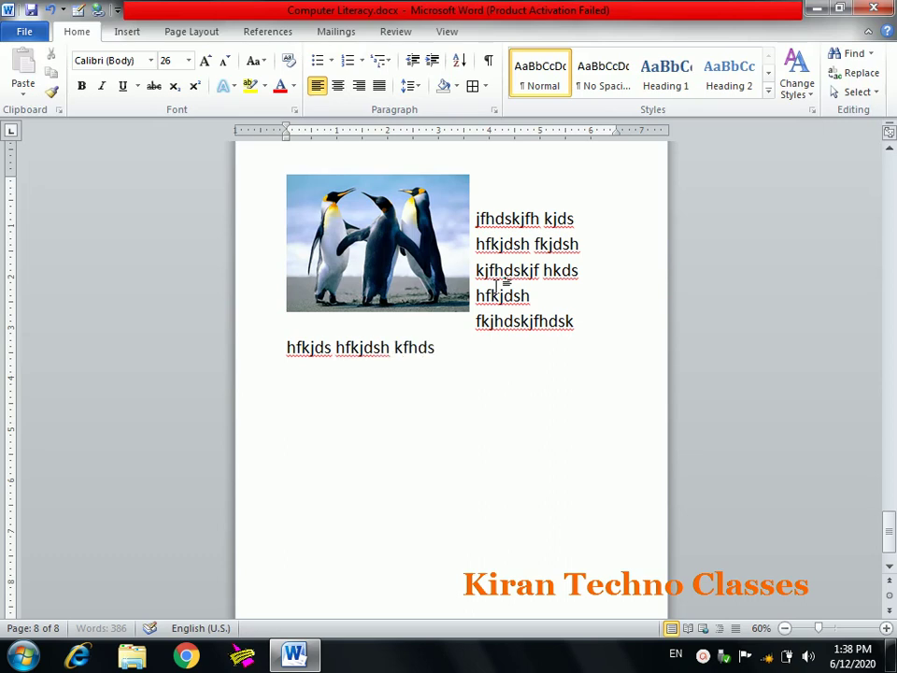
{"action": "type", "text": " kjfhkjds hfkjdshfkjhdskjfhdskjf"}
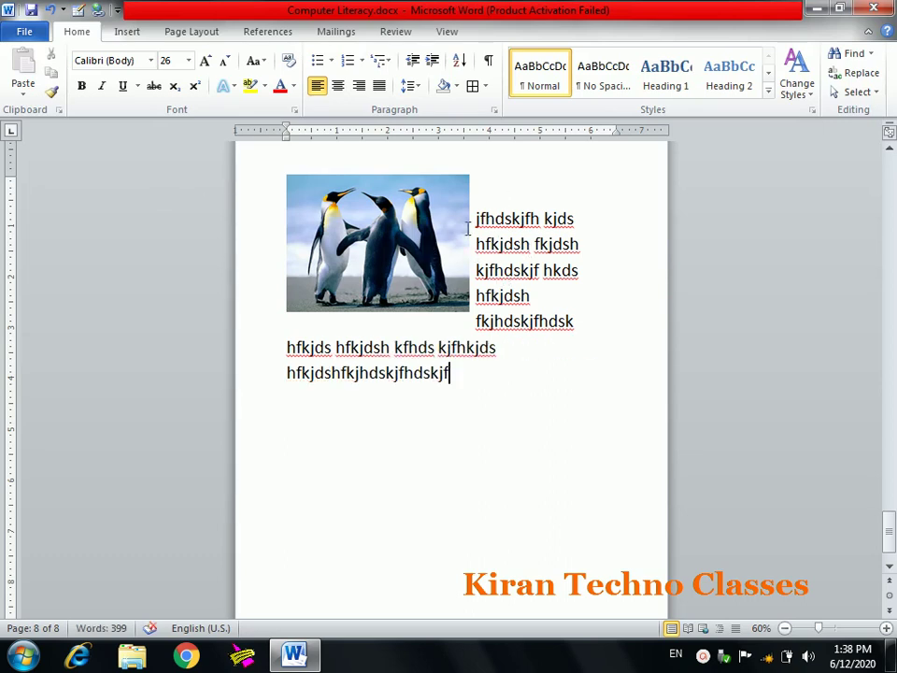
{"action": "left_click", "coordinate": [465, 229]}
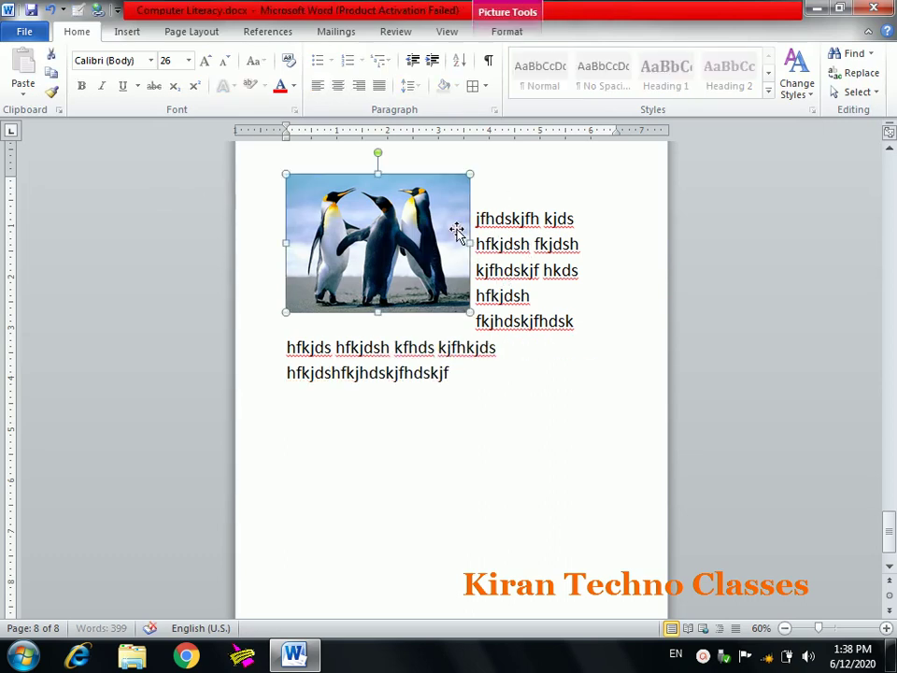
Step: Set the penguin picture's position to In Line with Text
{"action": "left_click", "coordinate": [509, 31]}
{"action": "left_click", "coordinate": [537, 81]}
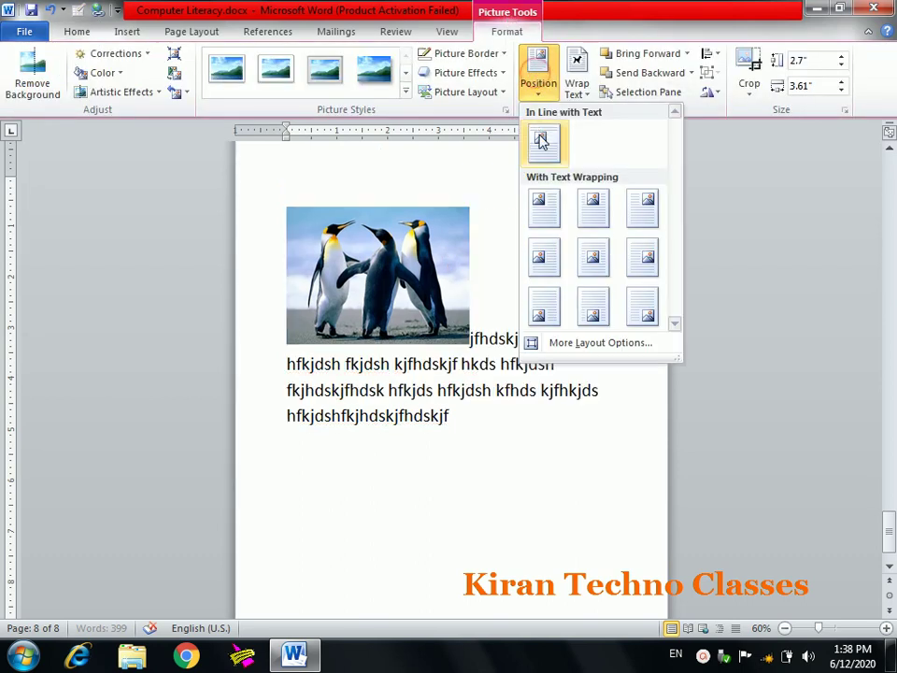
{"action": "left_click", "coordinate": [542, 140]}
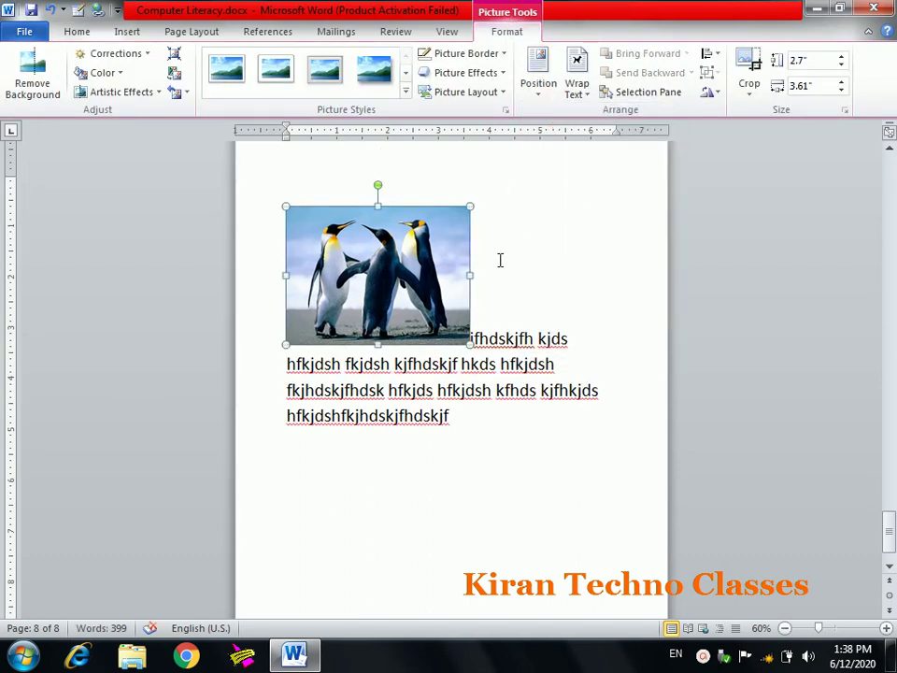
{"action": "left_click", "coordinate": [474, 336]}
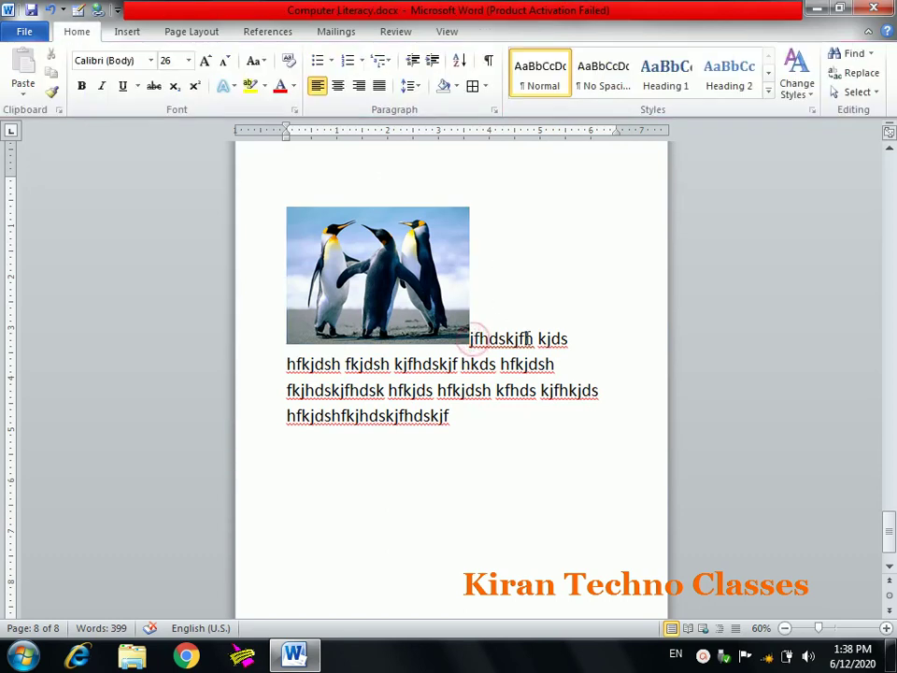
Step: Return the penguin picture to the wrapped Top Left position and show its Wrap Text choices
{"action": "left_click", "coordinate": [382, 269]}
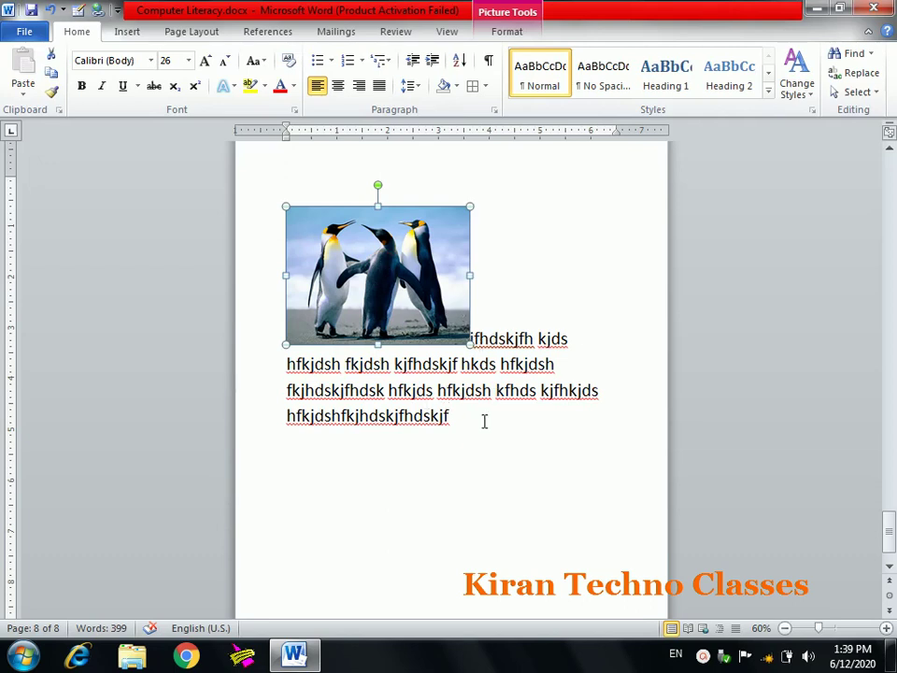
{"action": "left_click", "coordinate": [505, 31]}
{"action": "left_click", "coordinate": [545, 81]}
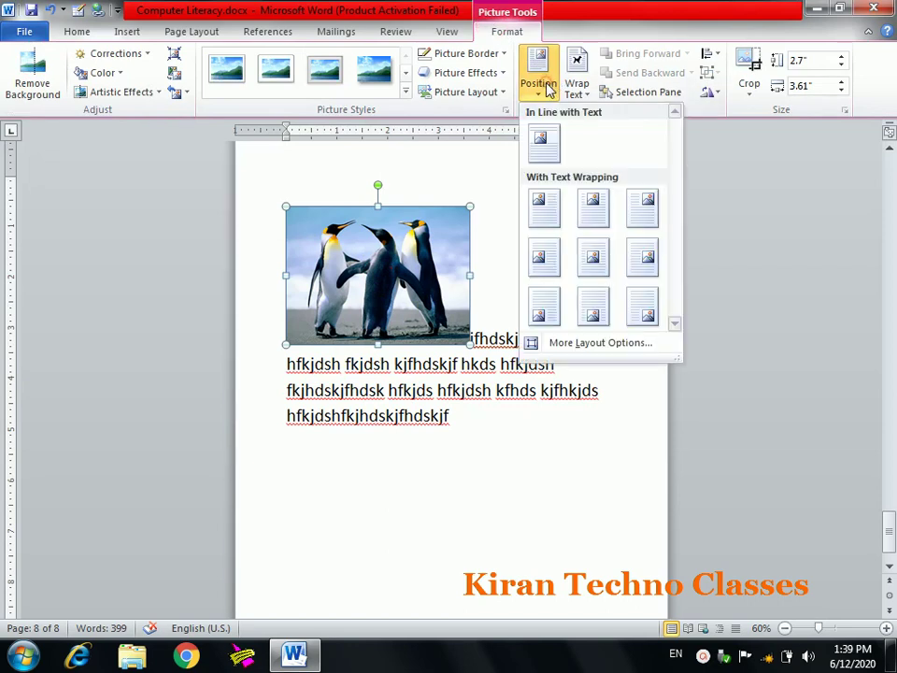
{"action": "left_click", "coordinate": [552, 212]}
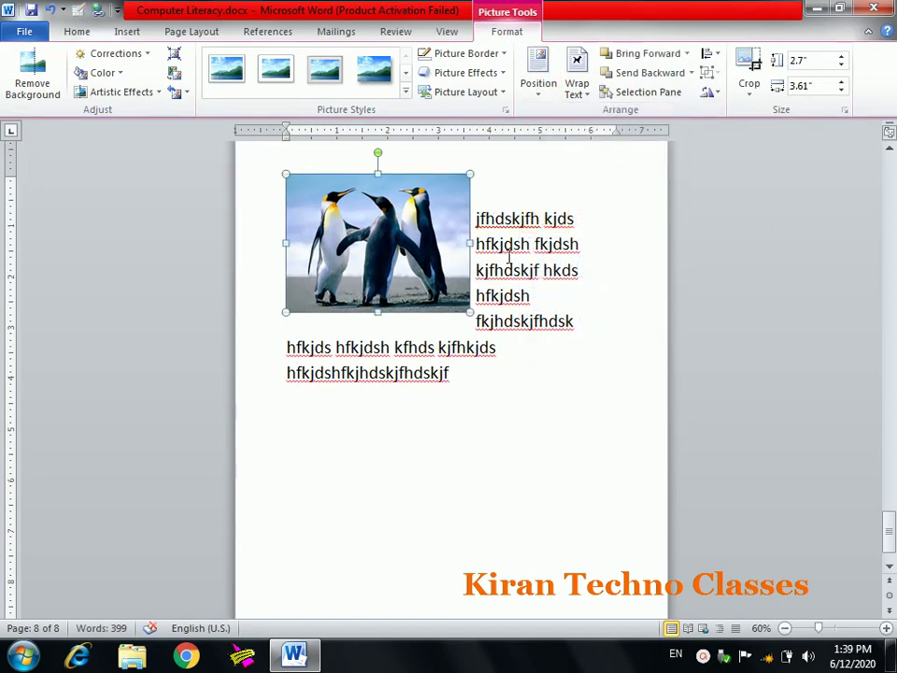
{"action": "left_click", "coordinate": [577, 84]}
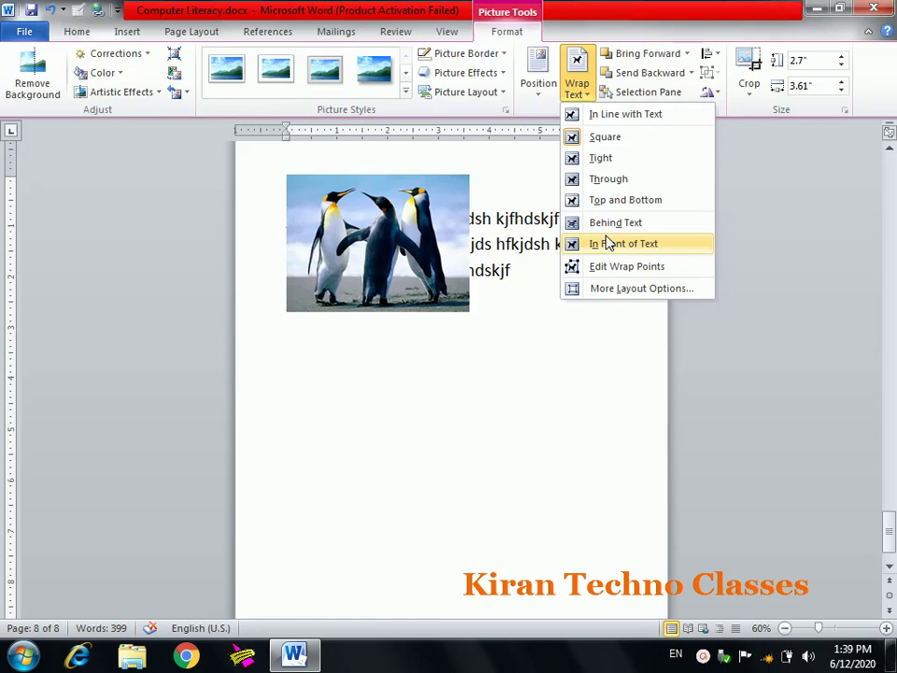
Step: Drag the picture's top-right and bottom-right wrap points outward so text sits further right
{"action": "left_click", "coordinate": [606, 266]}
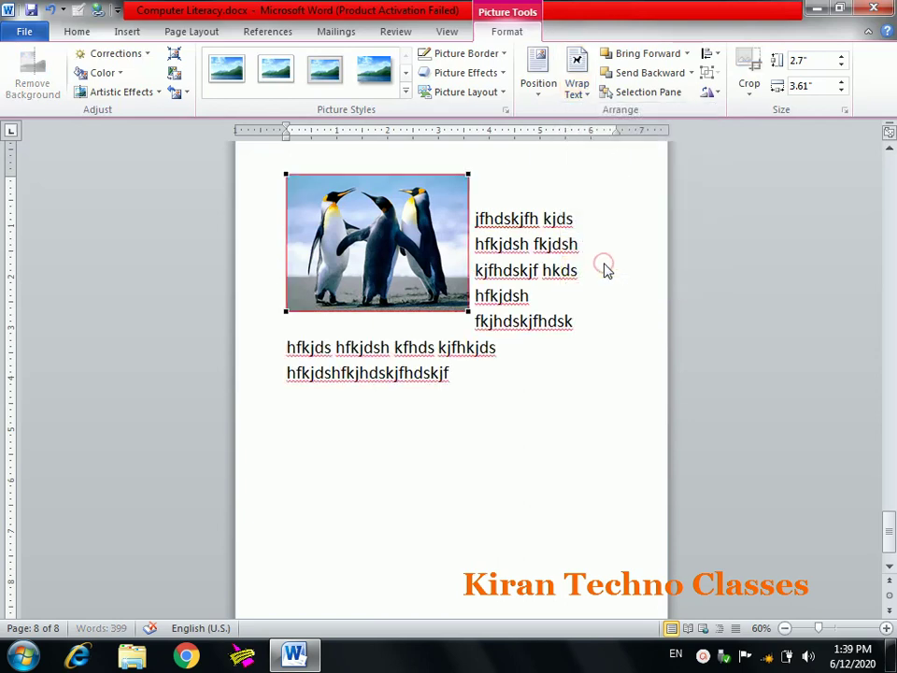
{"action": "left_click_drag", "start_coordinate": [467, 175], "coordinate": [487, 175]}
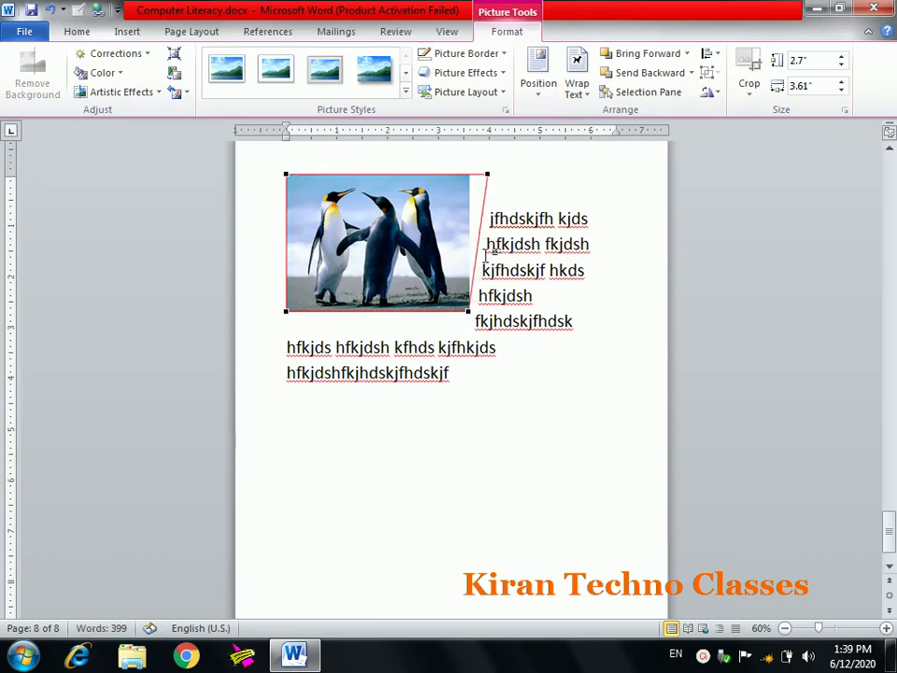
{"action": "left_click_drag", "start_coordinate": [463, 307], "coordinate": [487, 310]}
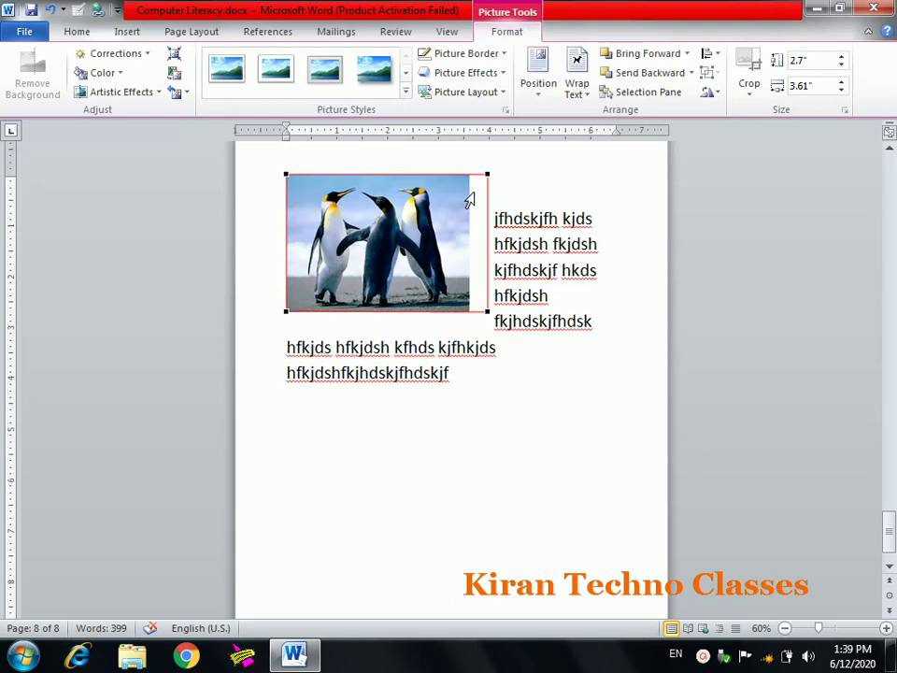
{"action": "left_click", "coordinate": [576, 88]}
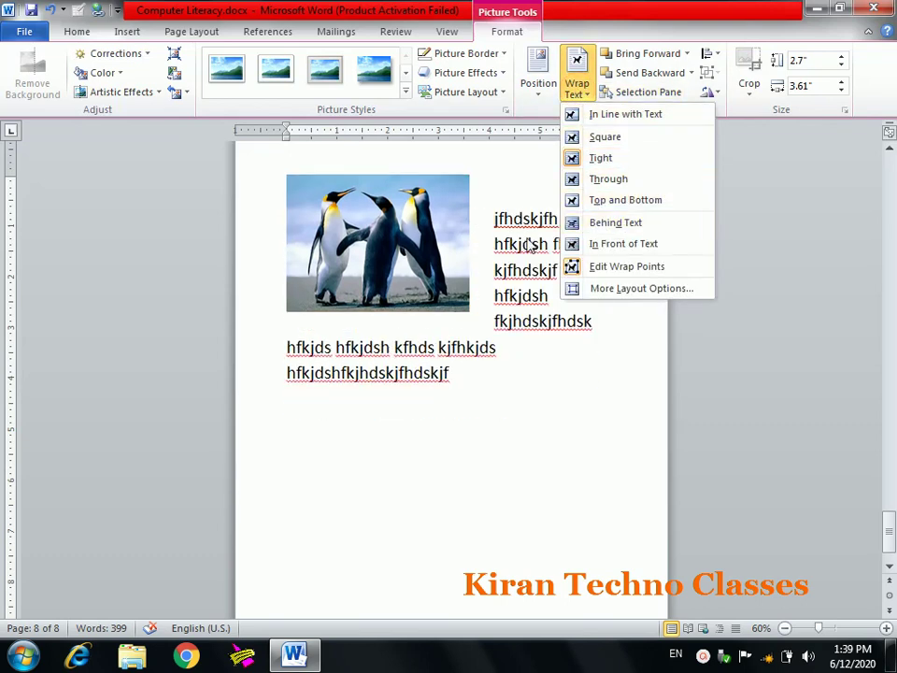
{"action": "left_click", "coordinate": [522, 348]}
Step: Start a new empty paragraph after the end of the sample text
{"action": "left_click", "coordinate": [521, 348]}
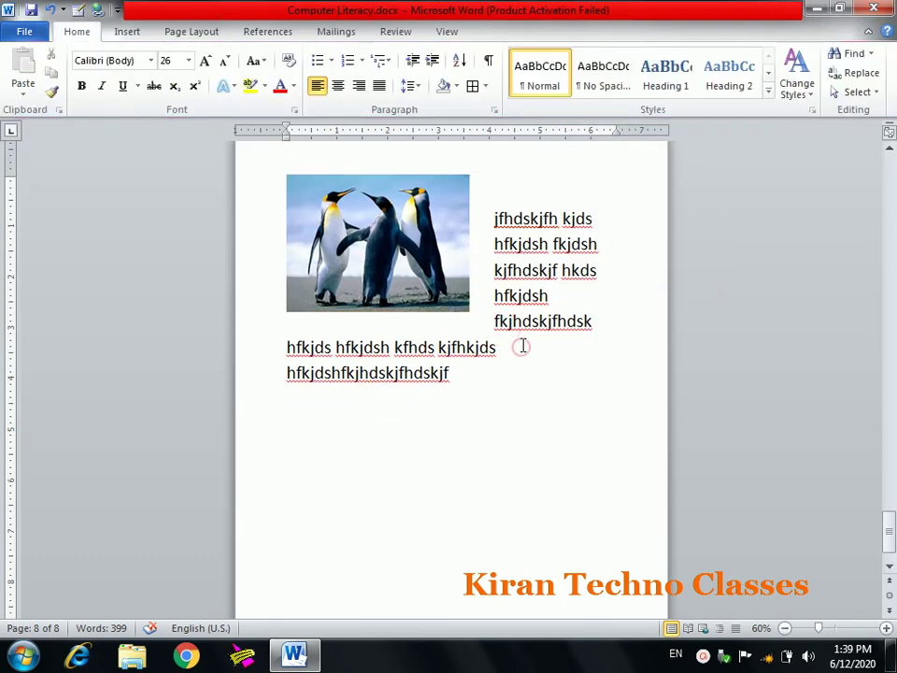
{"action": "key", "text": "Return"}
{"action": "left_click", "coordinate": [127, 31]}
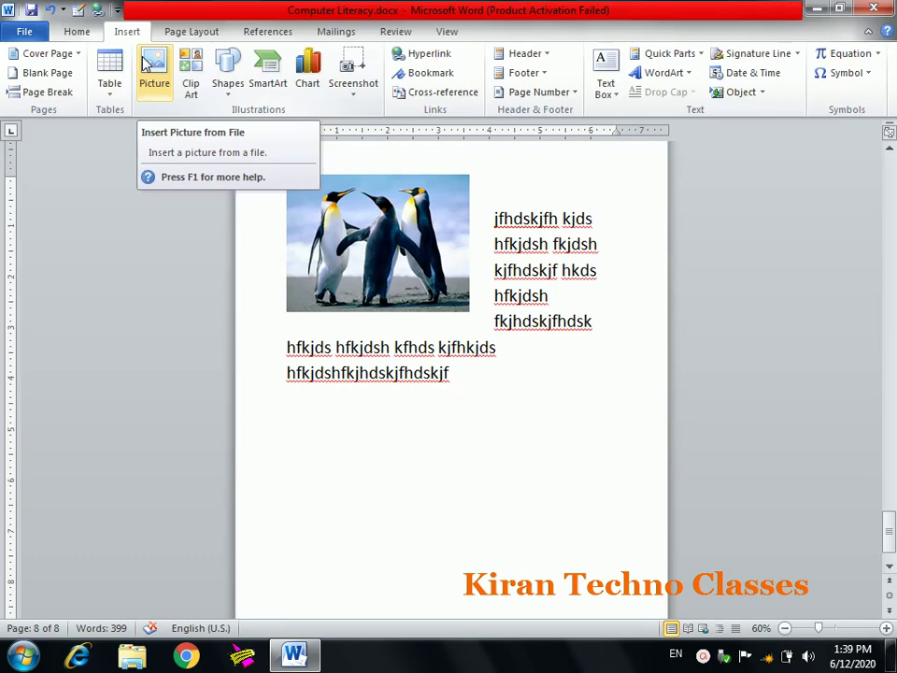
Step: Search clip art for 'flower', insert the yellow-flowers-in-hand picture, and close the Clip Art pane
{"action": "left_click", "coordinate": [191, 74]}
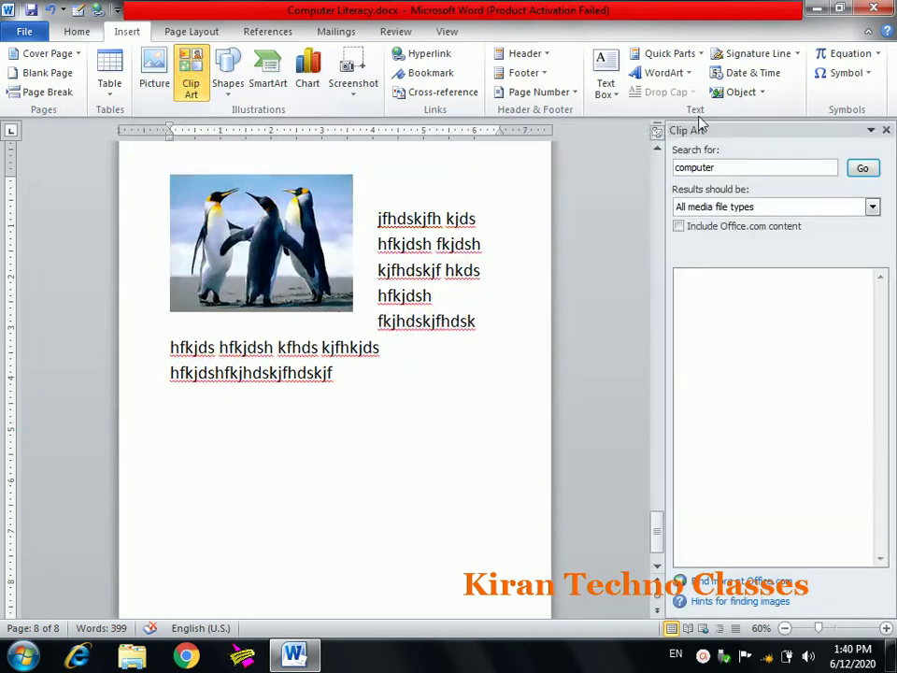
{"action": "left_click", "coordinate": [862, 169]}
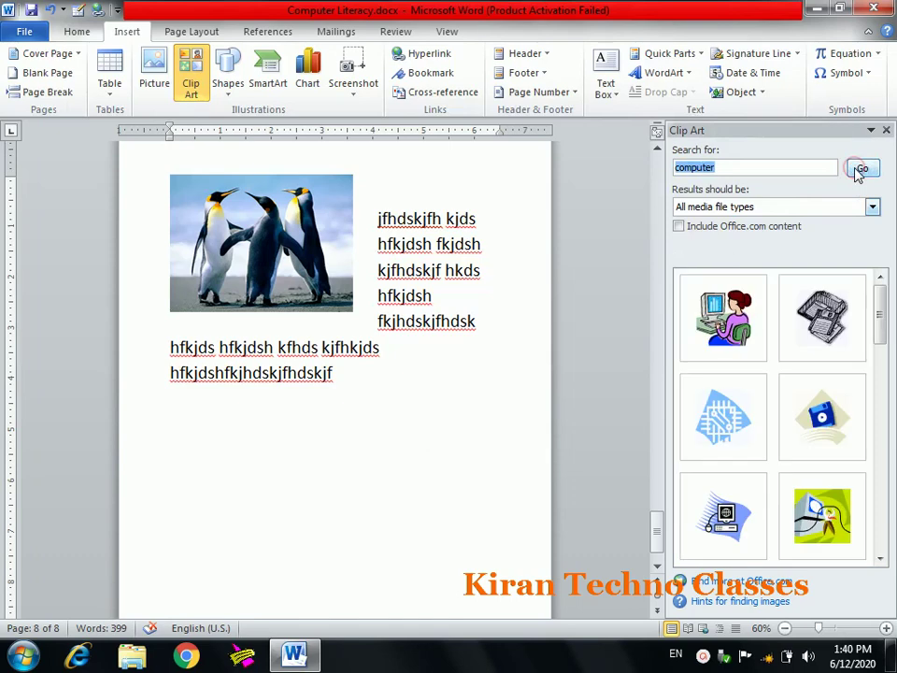
{"action": "mouse_move", "coordinate": [885, 344]}
{"action": "left_mouse_down"}
{"action": "mouse_move", "coordinate": [884, 446]}
{"action": "mouse_move", "coordinate": [895, 344]}
{"action": "left_mouse_up"}
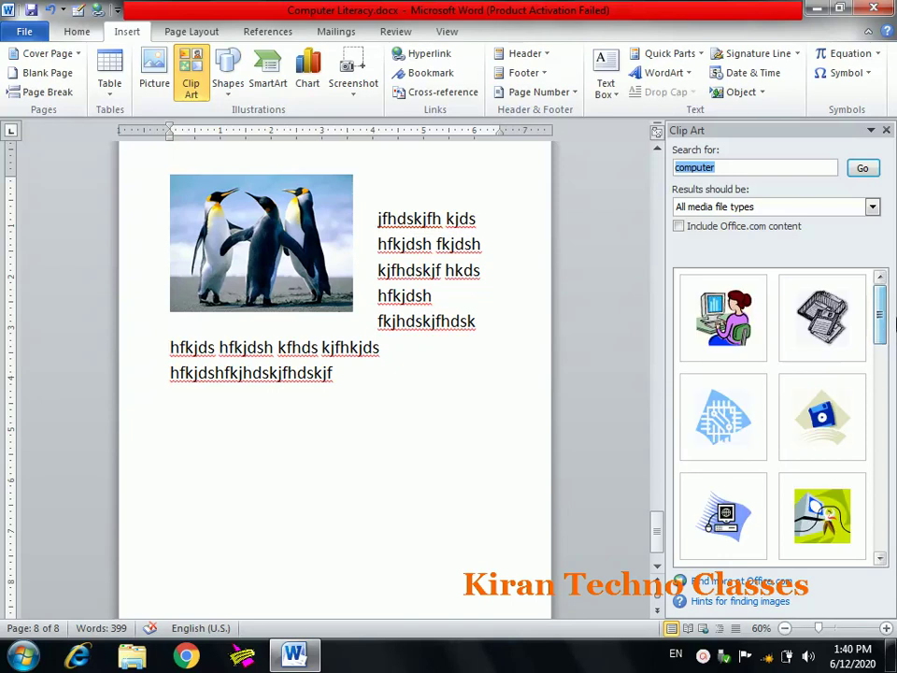
{"action": "left_click", "coordinate": [730, 166]}
{"action": "key", "text": "BackSpace"}
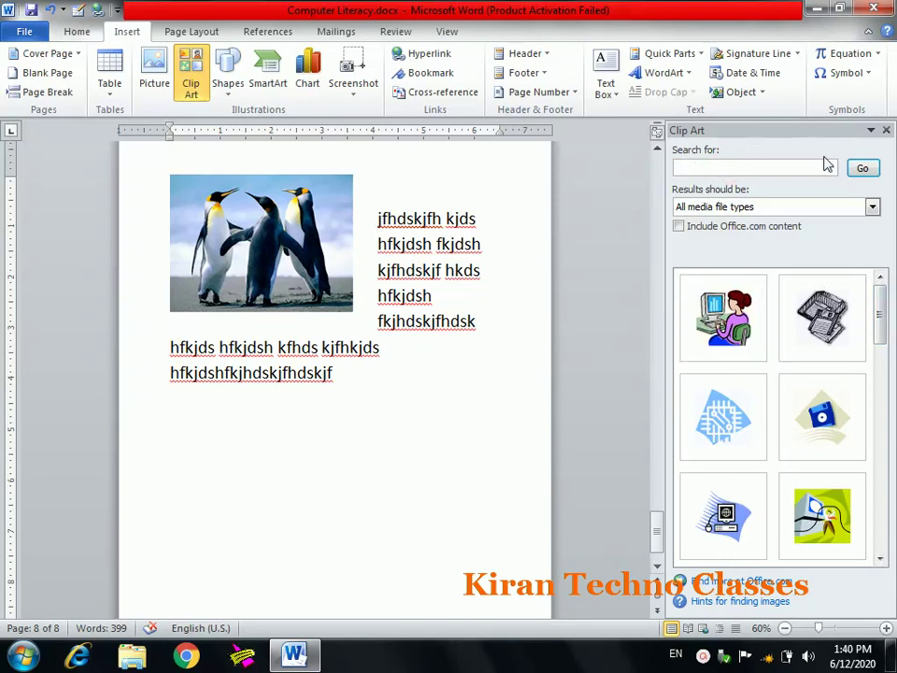
{"action": "left_click", "coordinate": [862, 169]}
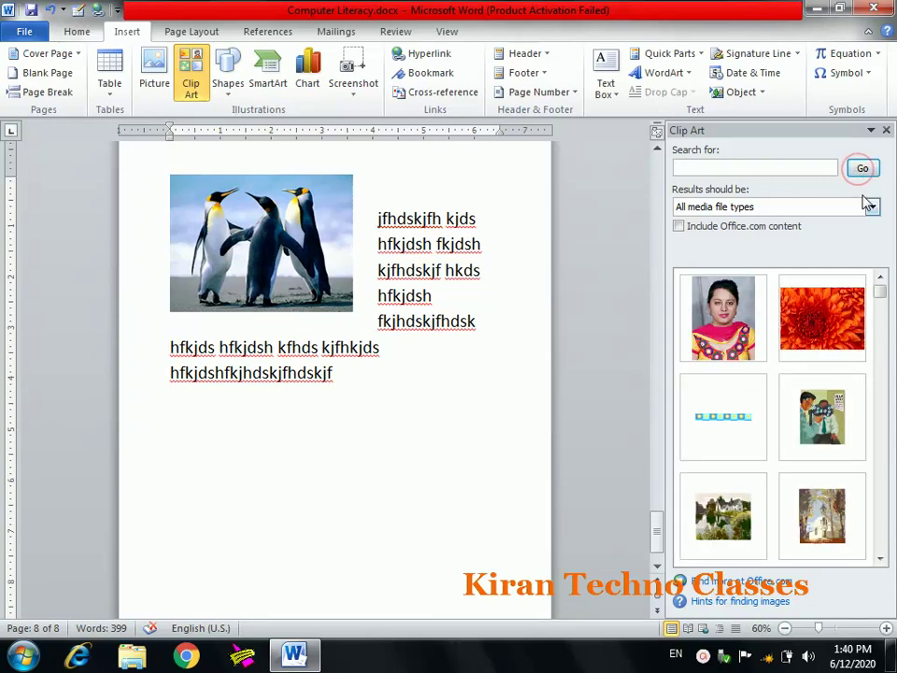
{"action": "left_click_drag", "start_coordinate": [880, 299], "coordinate": [887, 353]}
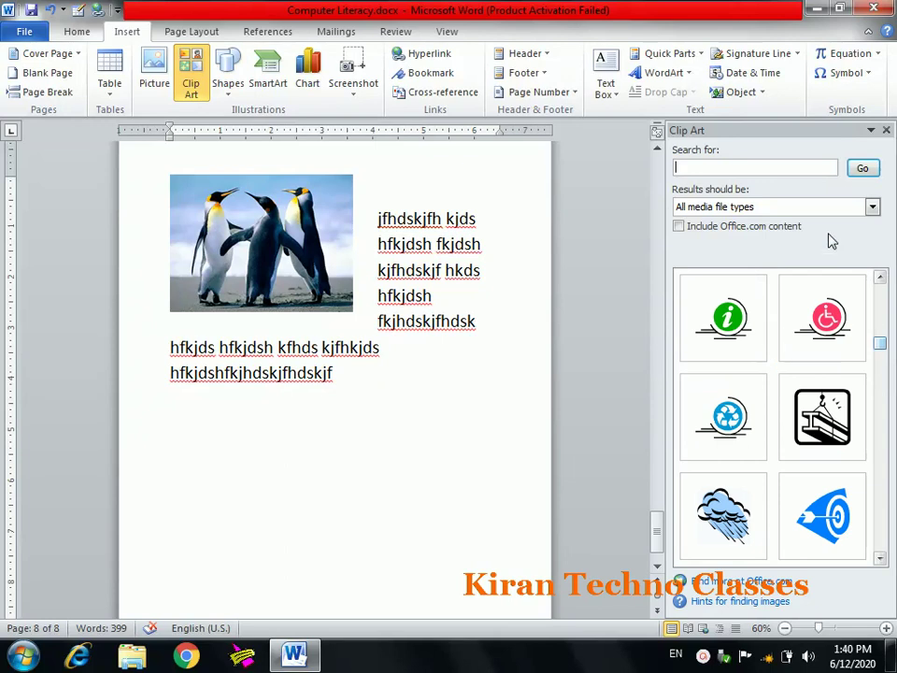
{"action": "type", "text": "flower"}
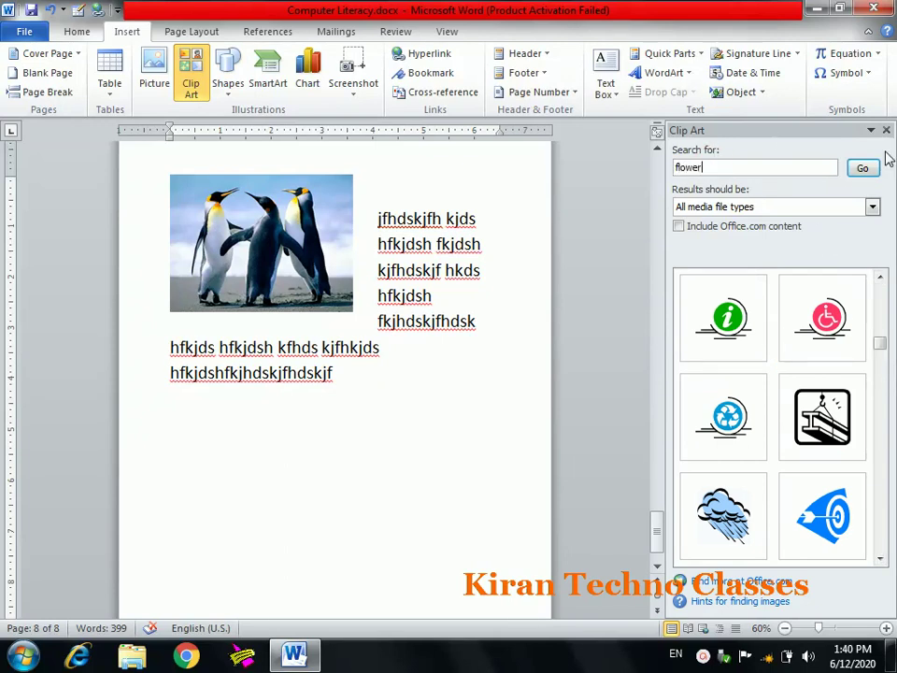
{"action": "left_click", "coordinate": [863, 168]}
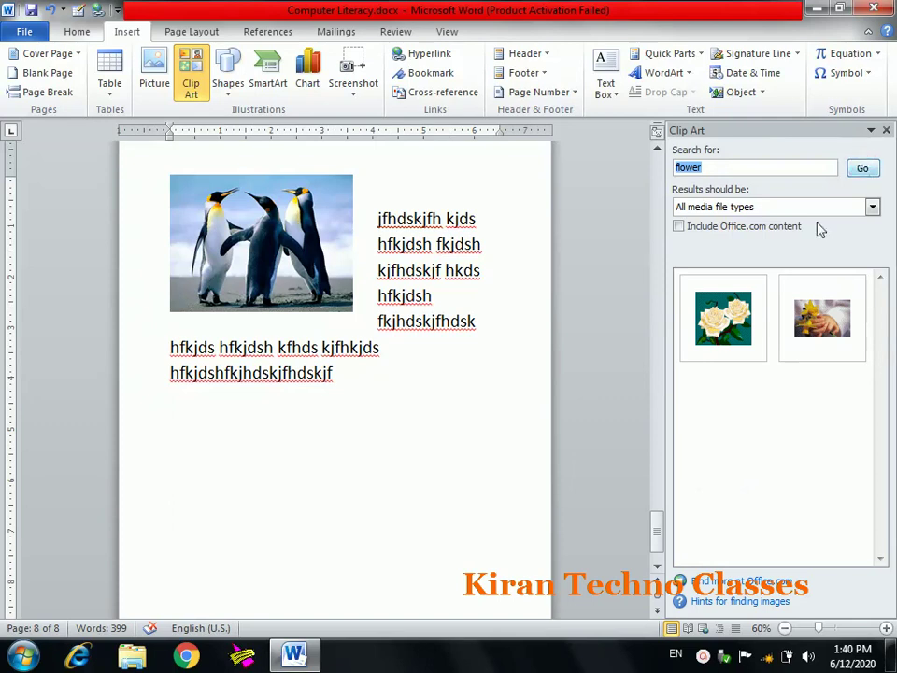
{"action": "left_click", "coordinate": [812, 334]}
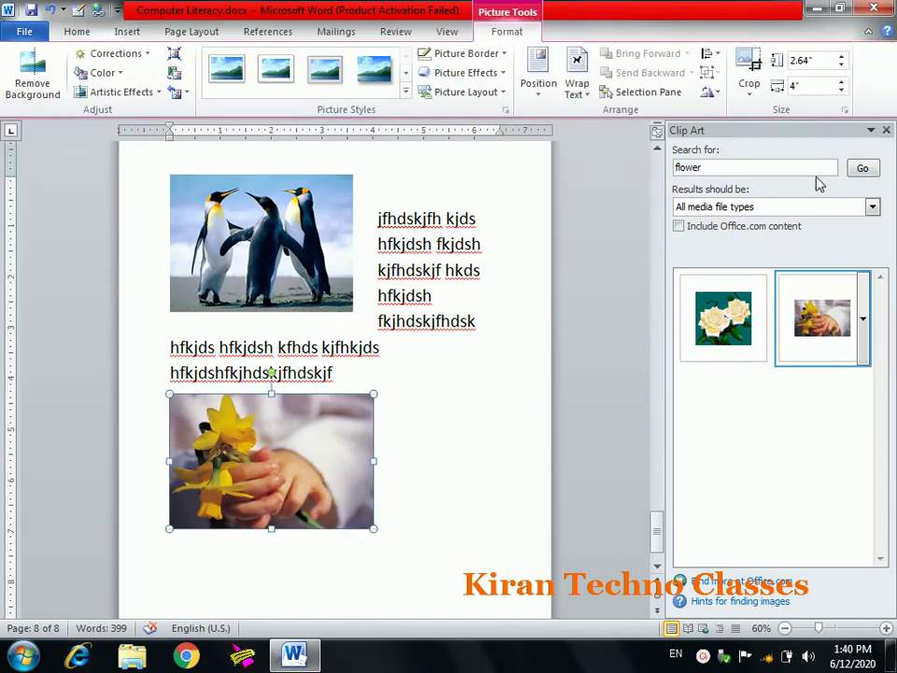
{"action": "left_click", "coordinate": [886, 130]}
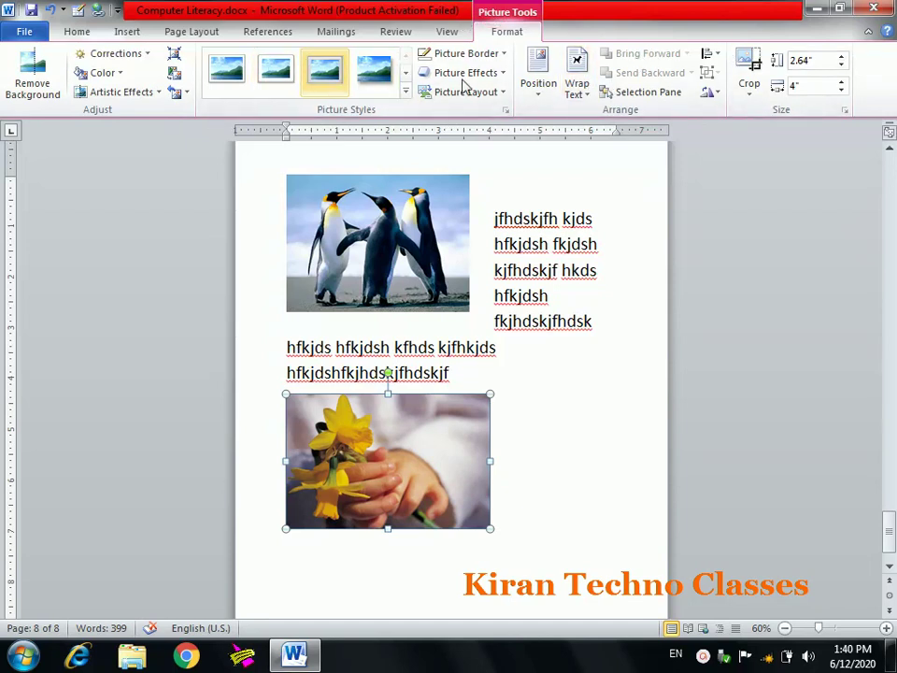
Step: Crop away the right part of the flower picture
{"action": "left_click", "coordinate": [751, 71]}
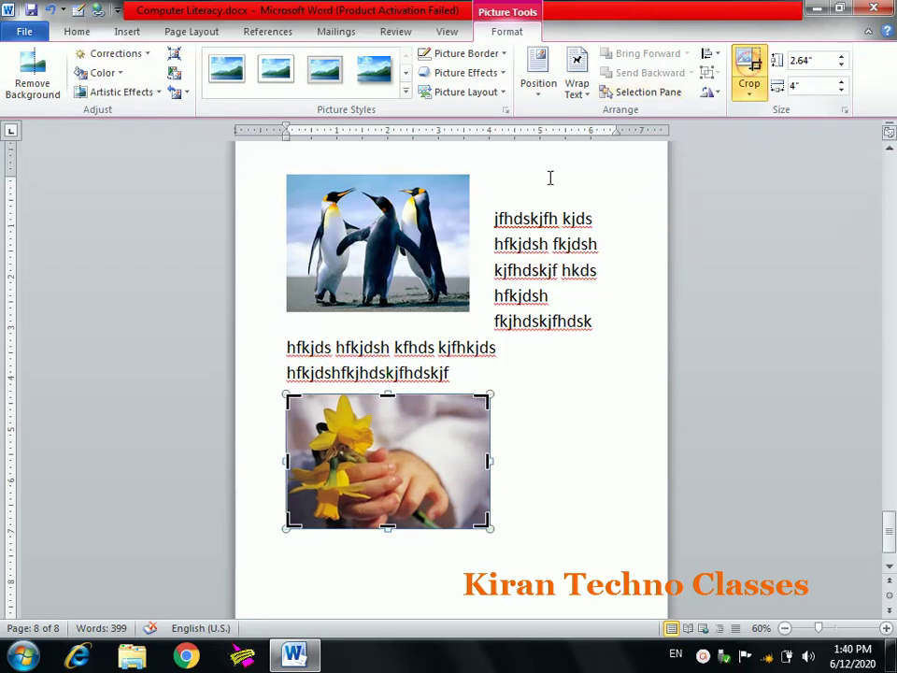
{"action": "left_click_drag", "start_coordinate": [488, 460], "coordinate": [379, 458]}
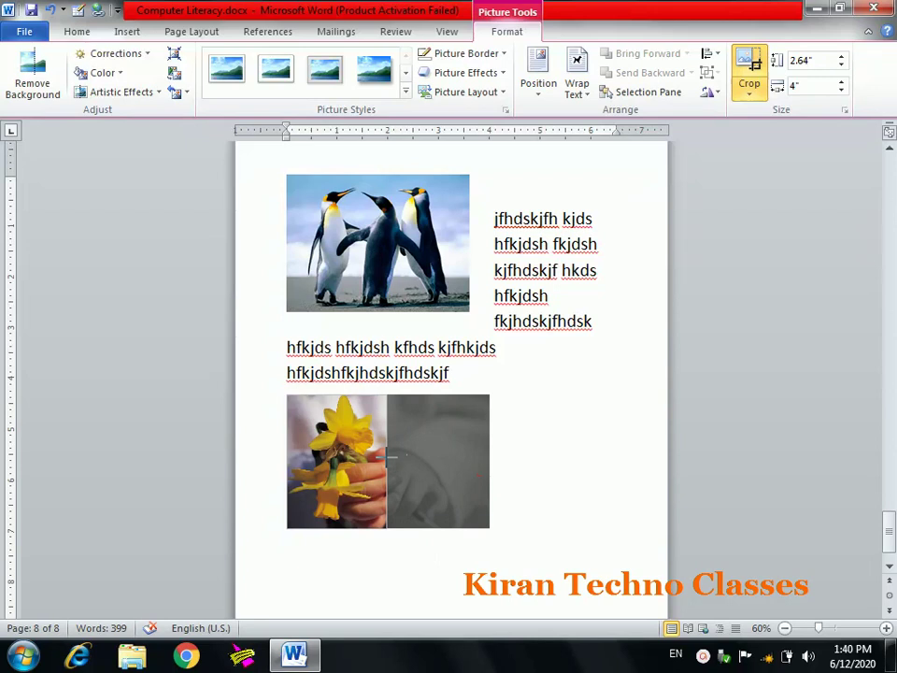
{"action": "left_click", "coordinate": [658, 436]}
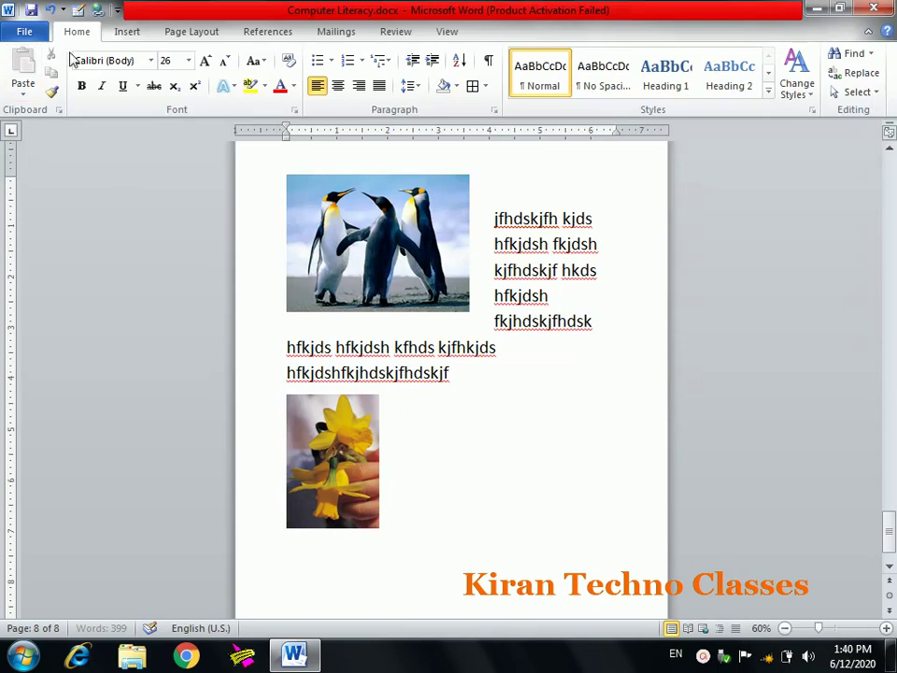
Step: Add an empty line below the flower picture, then delete the picture
{"action": "left_click", "coordinate": [125, 31]}
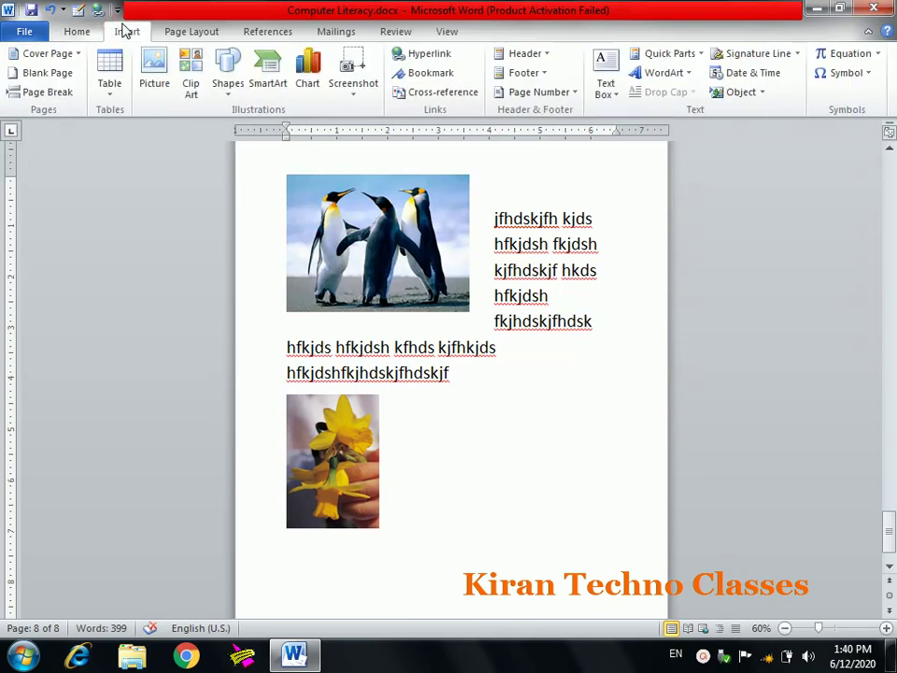
{"action": "key", "text": "Return"}
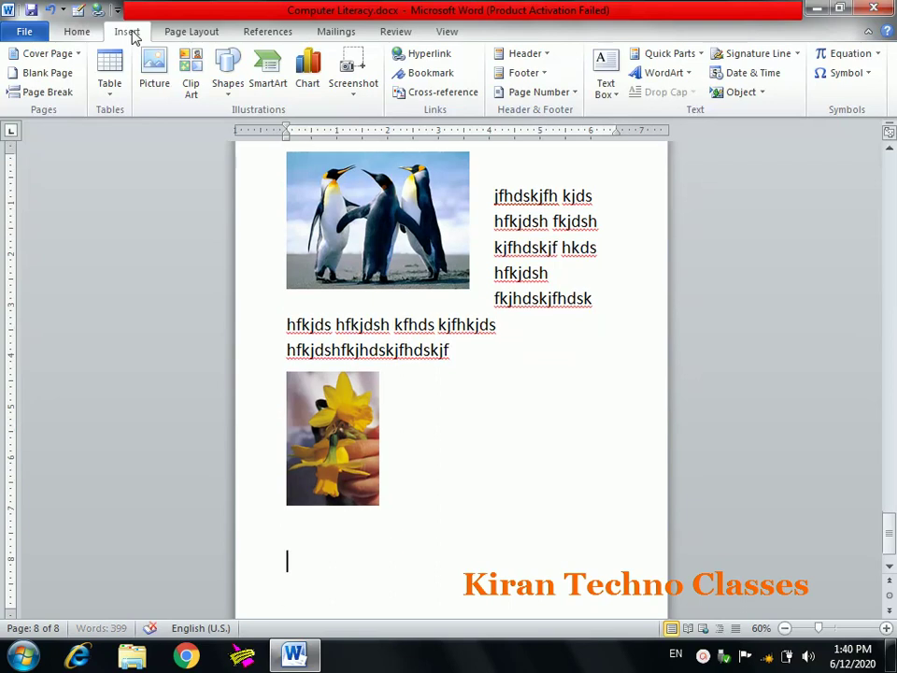
{"action": "key", "text": "BackSpace"}
{"action": "key", "text": "BackSpace"}
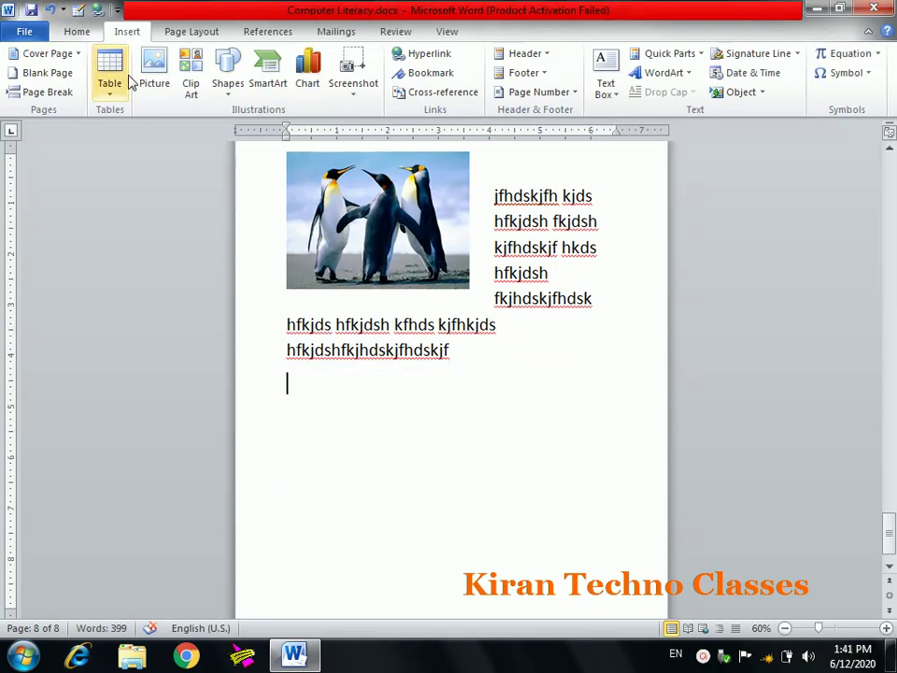
Step: Draw an Oval Callout below the text and apply the Subtle Effect – Orange shape style
{"action": "left_click", "coordinate": [225, 93]}
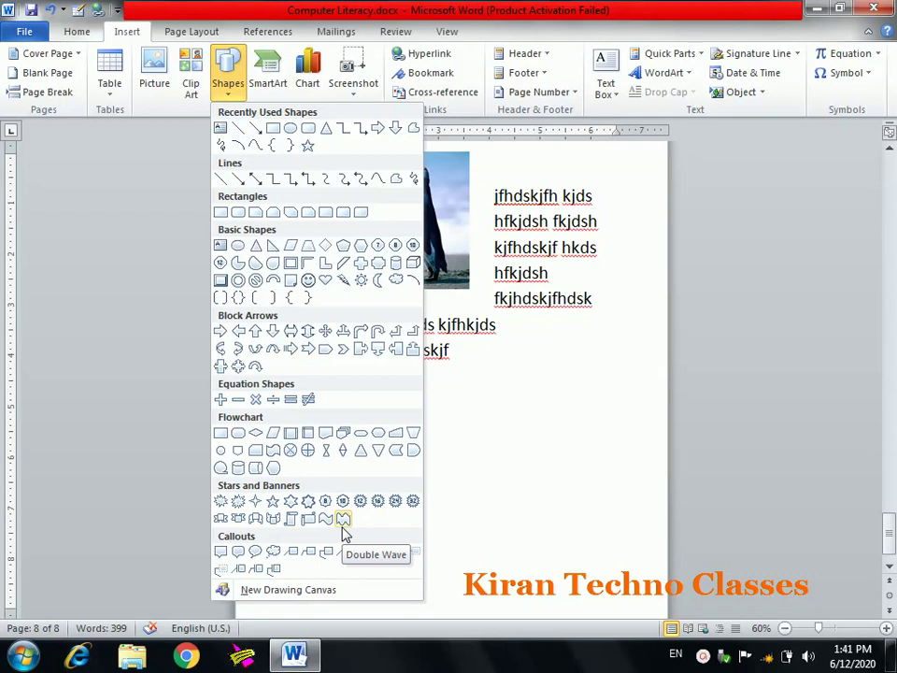
{"action": "left_click", "coordinate": [256, 554]}
{"action": "left_click_drag", "start_coordinate": [379, 412], "coordinate": [561, 534]}
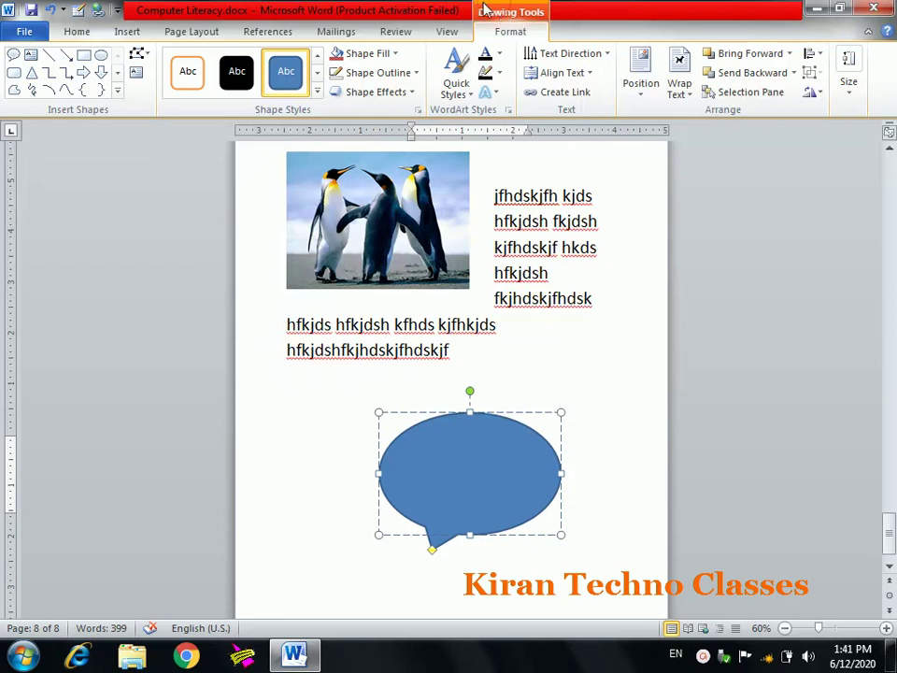
{"action": "left_click", "coordinate": [317, 91]}
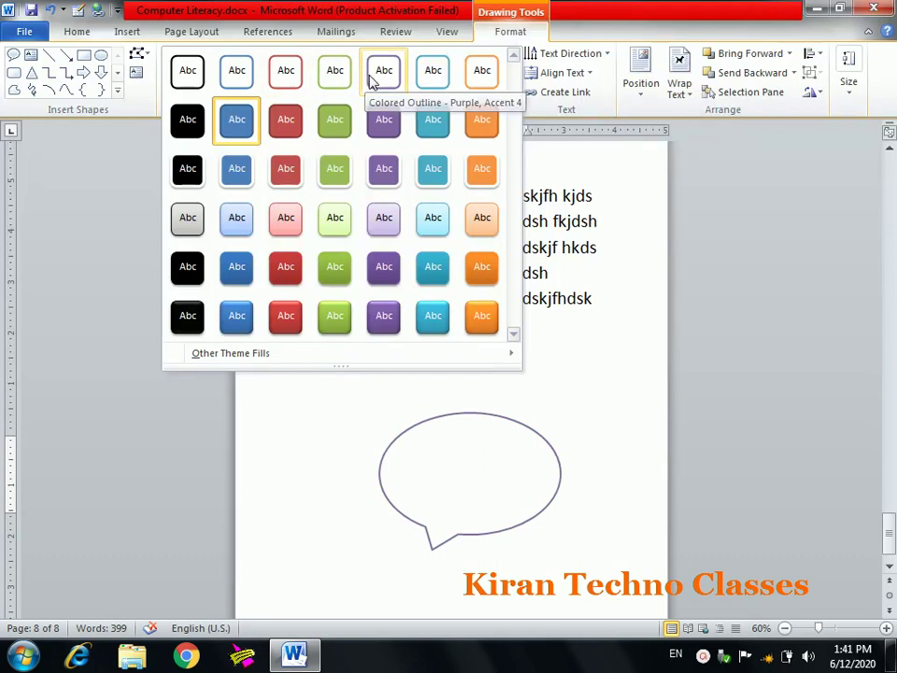
{"action": "left_click", "coordinate": [485, 234]}
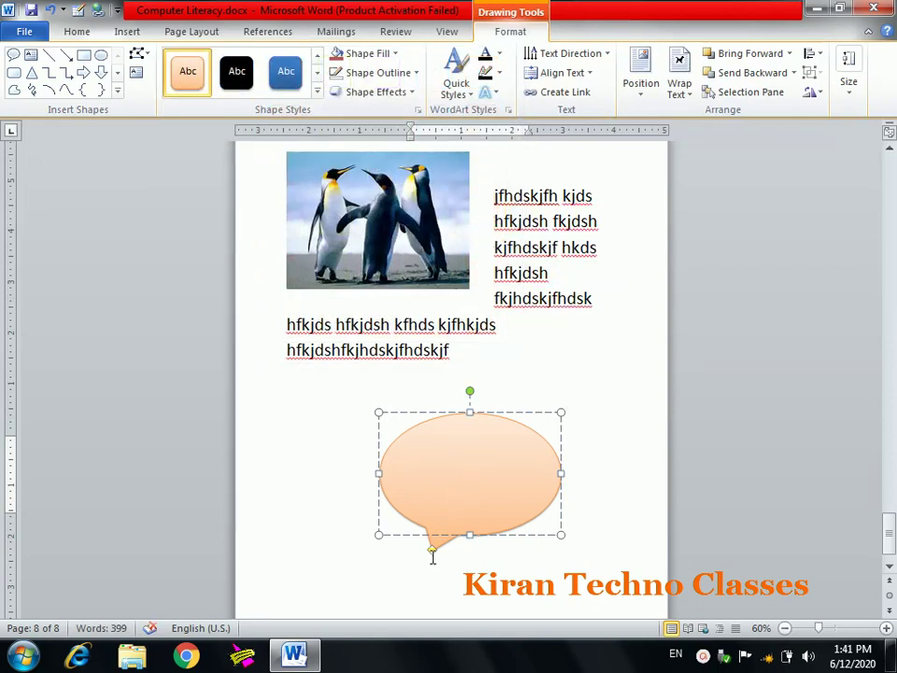
Step: Drag the callout's yellow tail handle out toward the lower left
{"action": "left_click_drag", "start_coordinate": [433, 554], "coordinate": [474, 492]}
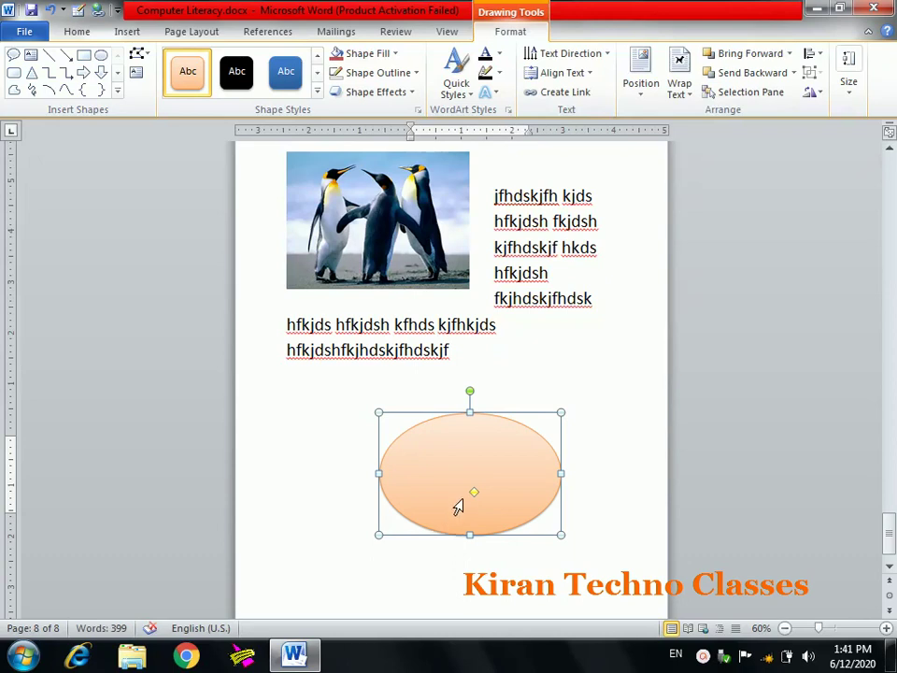
{"action": "left_click_drag", "start_coordinate": [474, 495], "coordinate": [346, 587]}
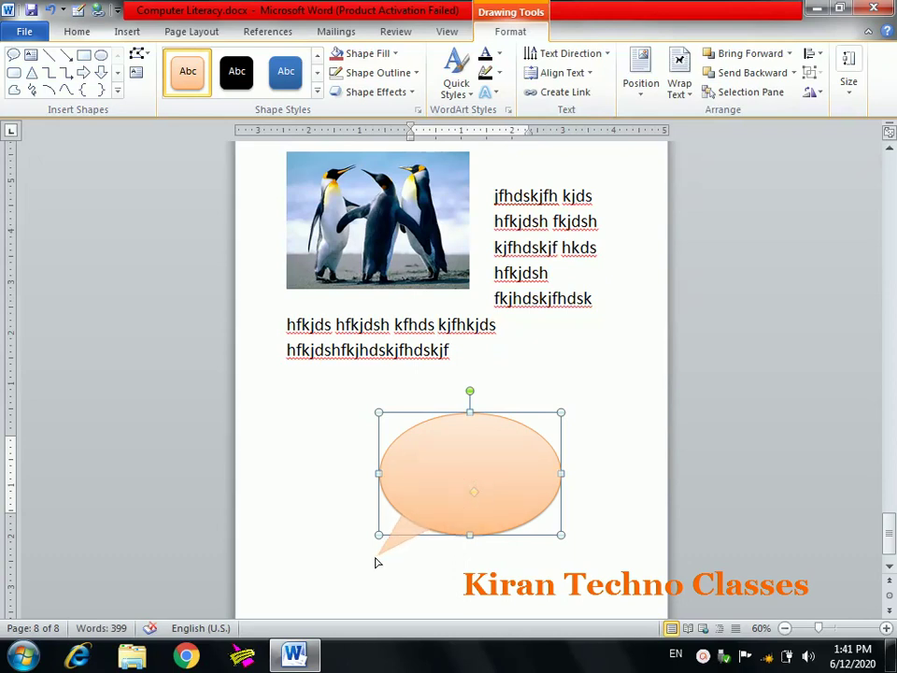
{"action": "mouse_move", "coordinate": [346, 587]}
{"action": "left_mouse_down"}
{"action": "mouse_move", "coordinate": [325, 606]}
{"action": "mouse_move", "coordinate": [352, 586]}
{"action": "left_mouse_up"}
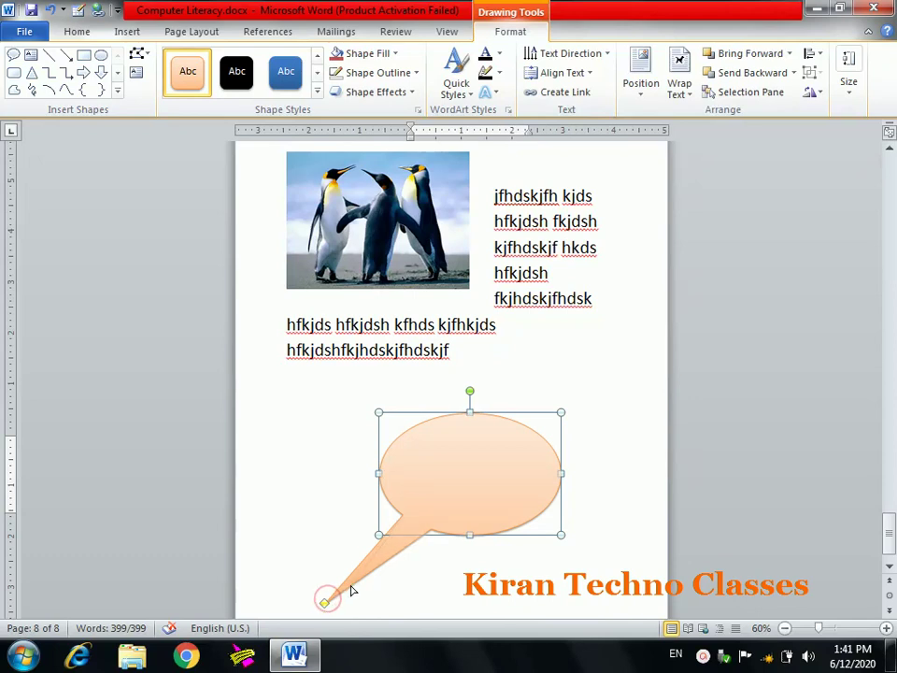
{"action": "left_click", "coordinate": [423, 480]}
Step: Type 'Hello' and 'How are you?' on two lines inside the callout
{"action": "left_click", "coordinate": [487, 536]}
{"action": "left_click", "coordinate": [479, 484]}
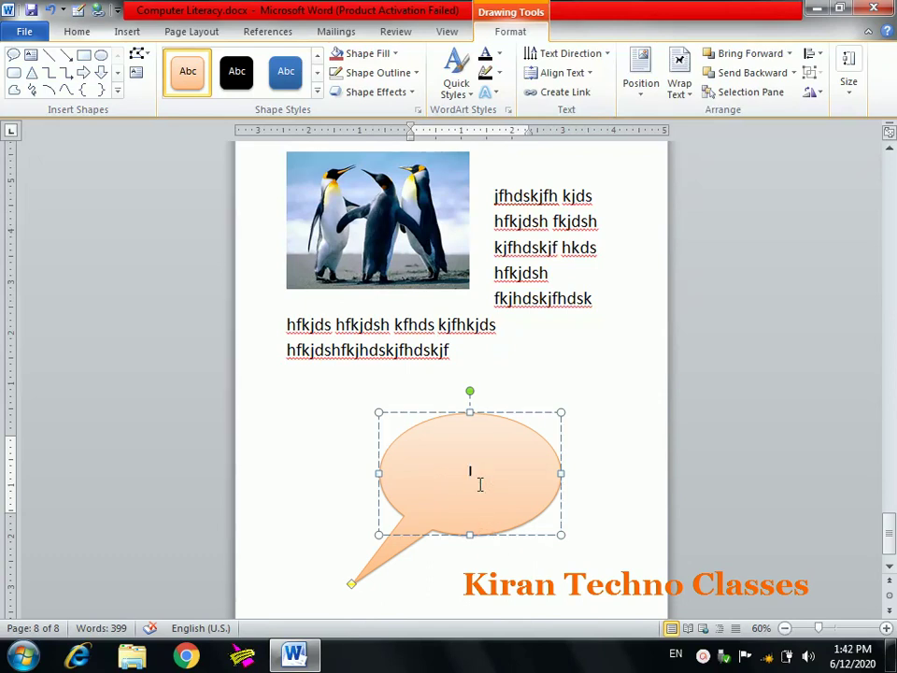
{"action": "type", "text": "hello"}
{"action": "key", "text": "Return"}
{"action": "type", "text": "How a"}
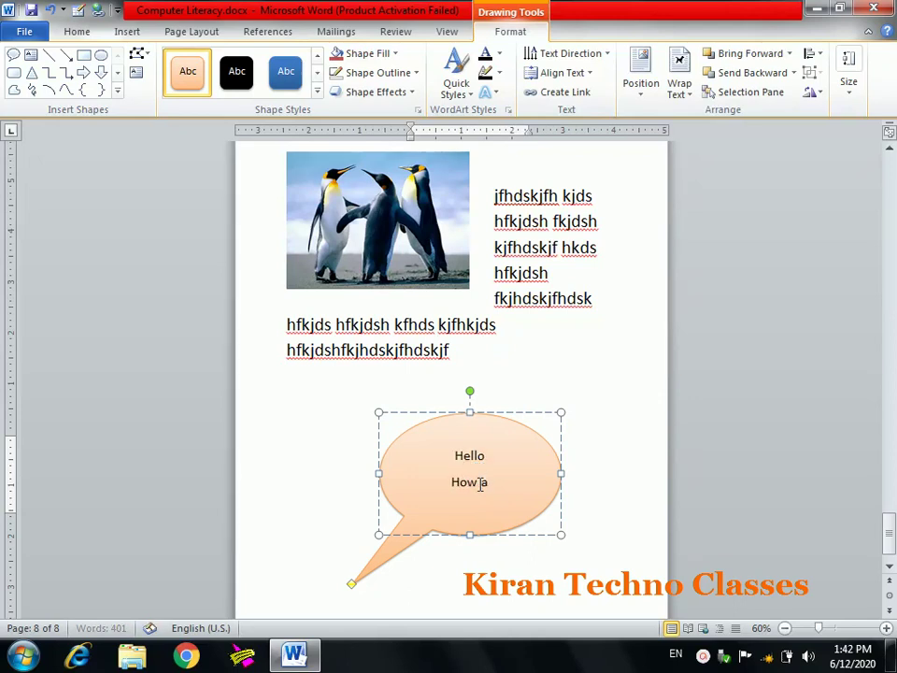
{"action": "type", "text": "re yoy"}
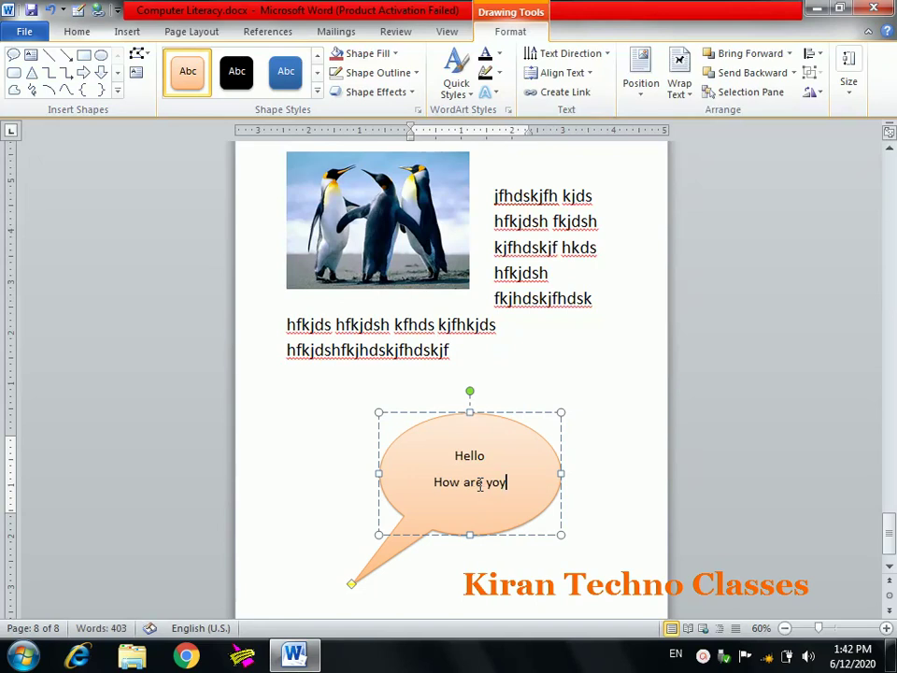
{"action": "key", "text": "BackSpace"}
{"action": "type", "text": "u?"}
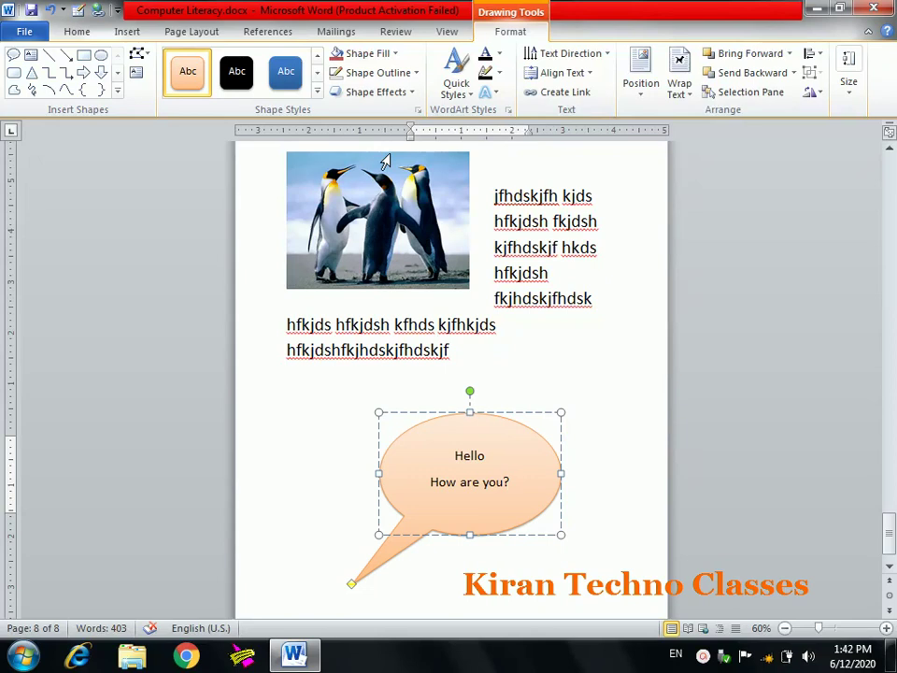
{"action": "left_click", "coordinate": [395, 54]}
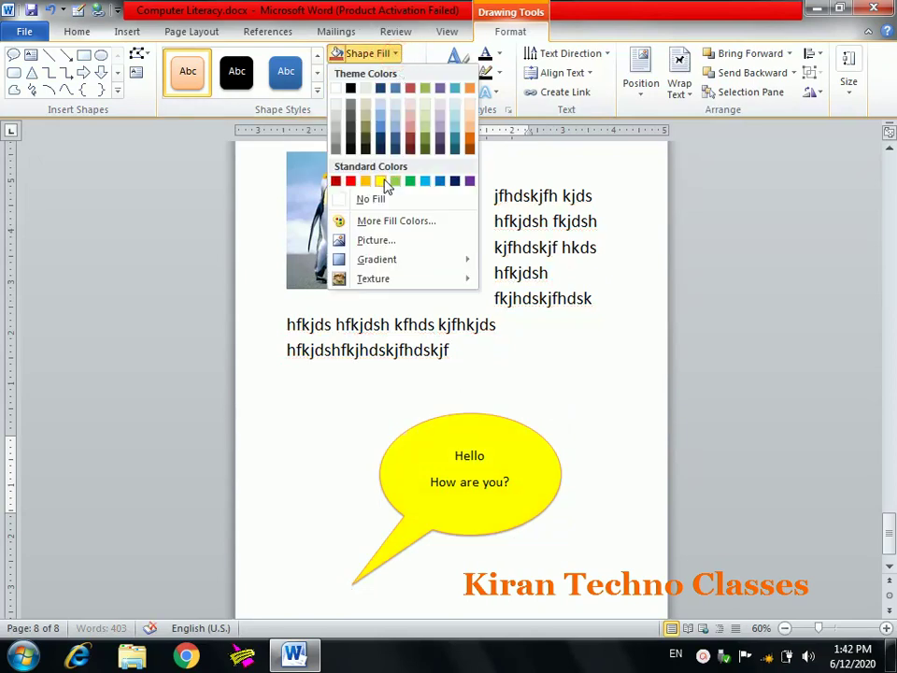
Step: Give the speech bubble a yellow fill, purple outline and outer shadow
{"action": "left_click", "coordinate": [381, 182]}
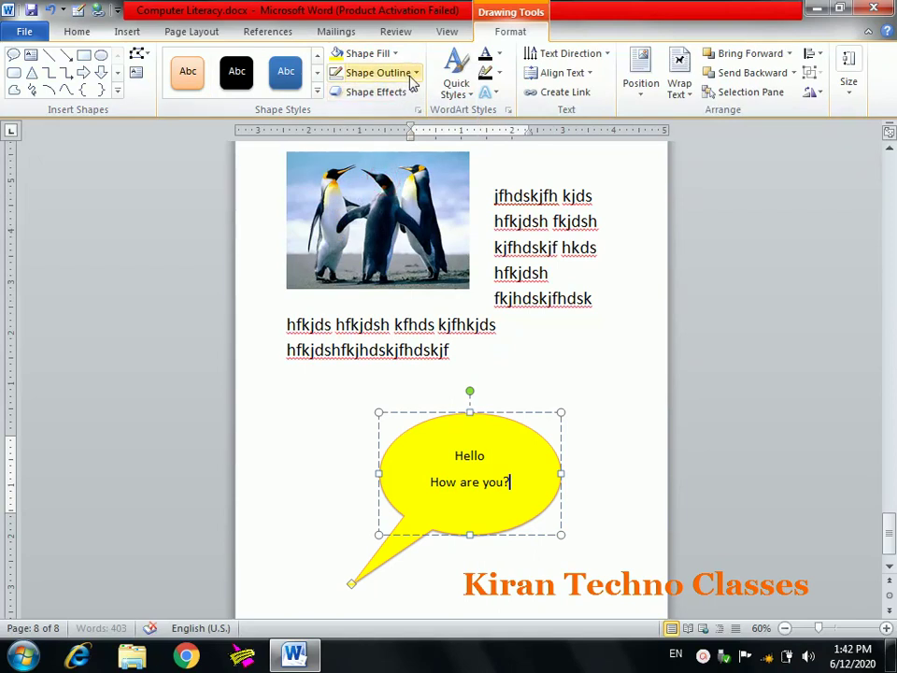
{"action": "left_click", "coordinate": [415, 73]}
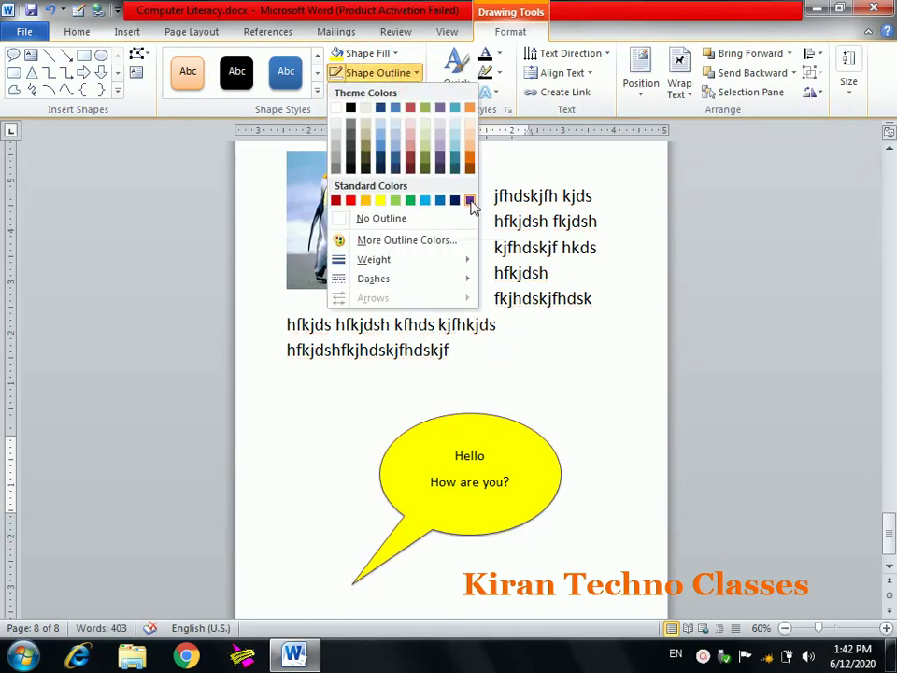
{"action": "left_click", "coordinate": [472, 205]}
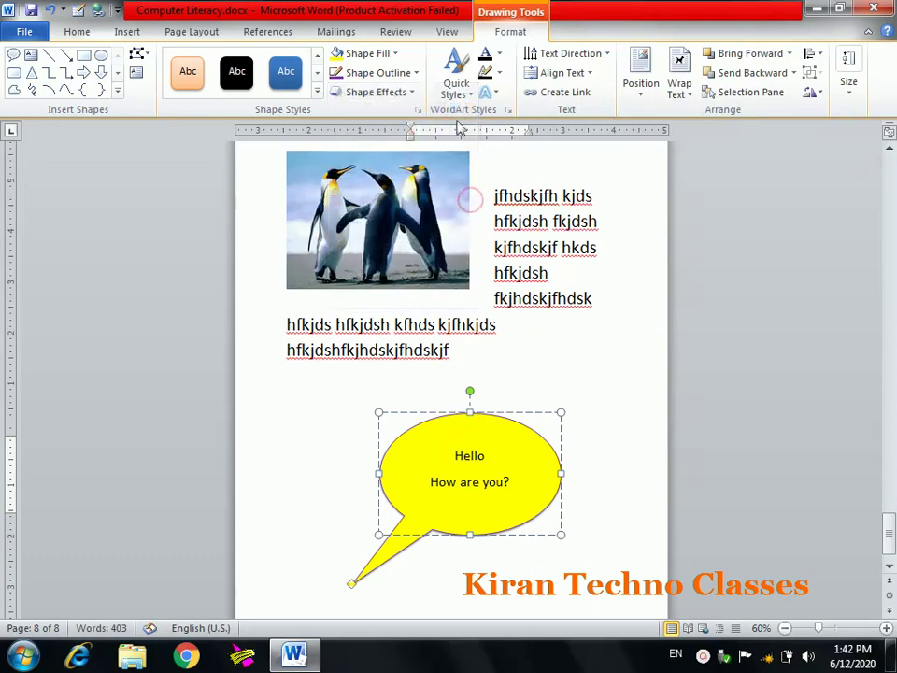
{"action": "left_click", "coordinate": [392, 99]}
{"action": "mouse_move", "coordinate": [386, 165]}
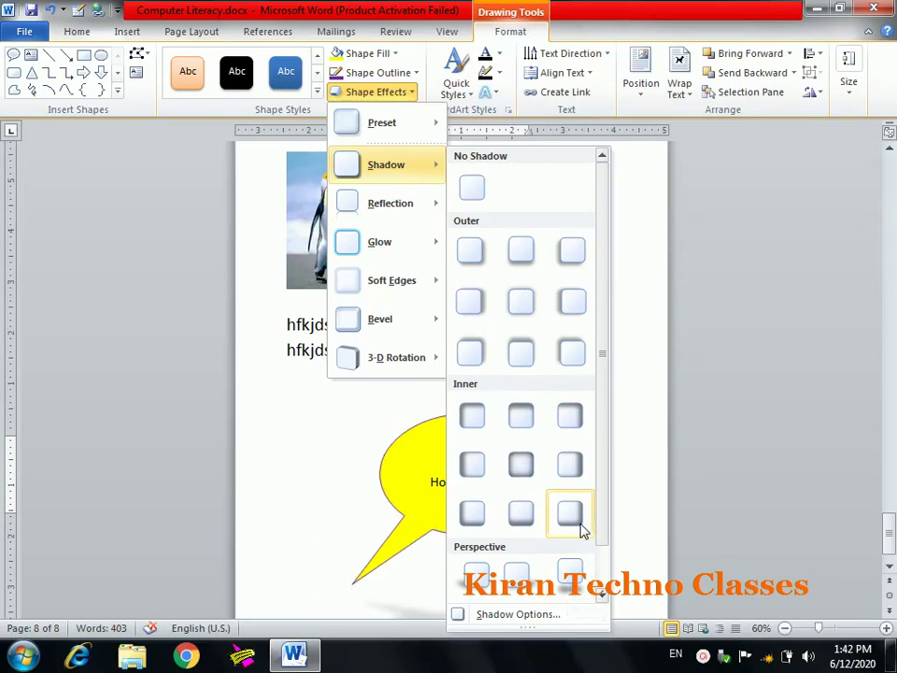
{"action": "left_click", "coordinate": [570, 353]}
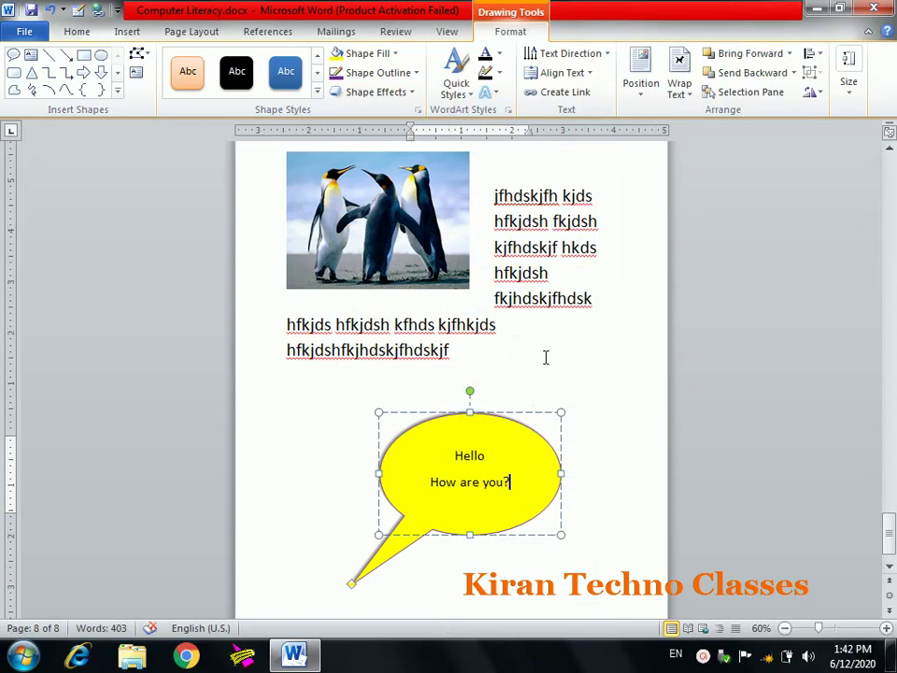
{"action": "left_click", "coordinate": [491, 556]}
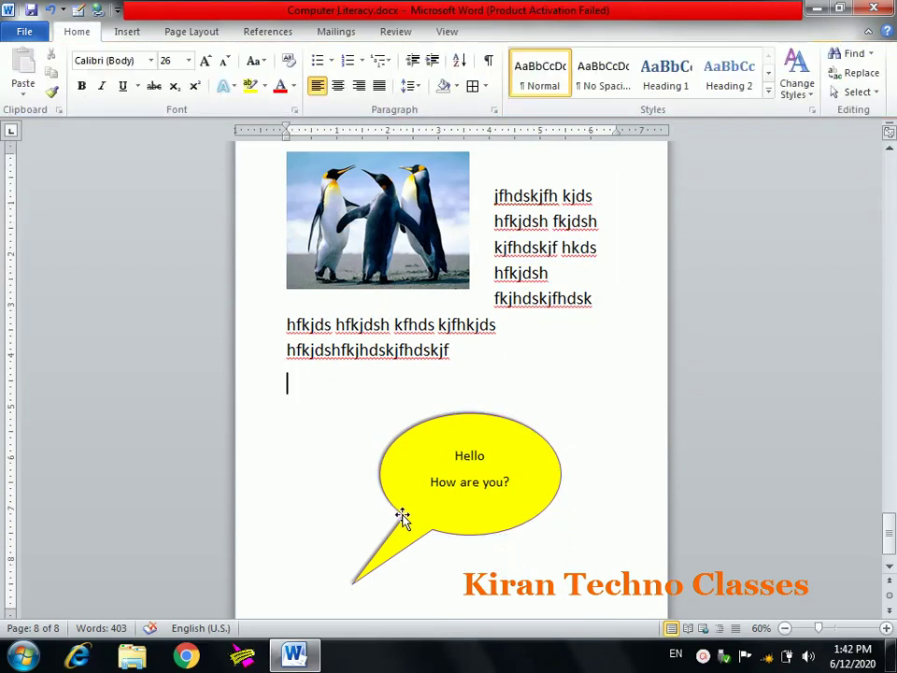
Step: Move the speech bubble left and down, and remove its shadow
{"action": "left_click_drag", "start_coordinate": [401, 517], "coordinate": [358, 547]}
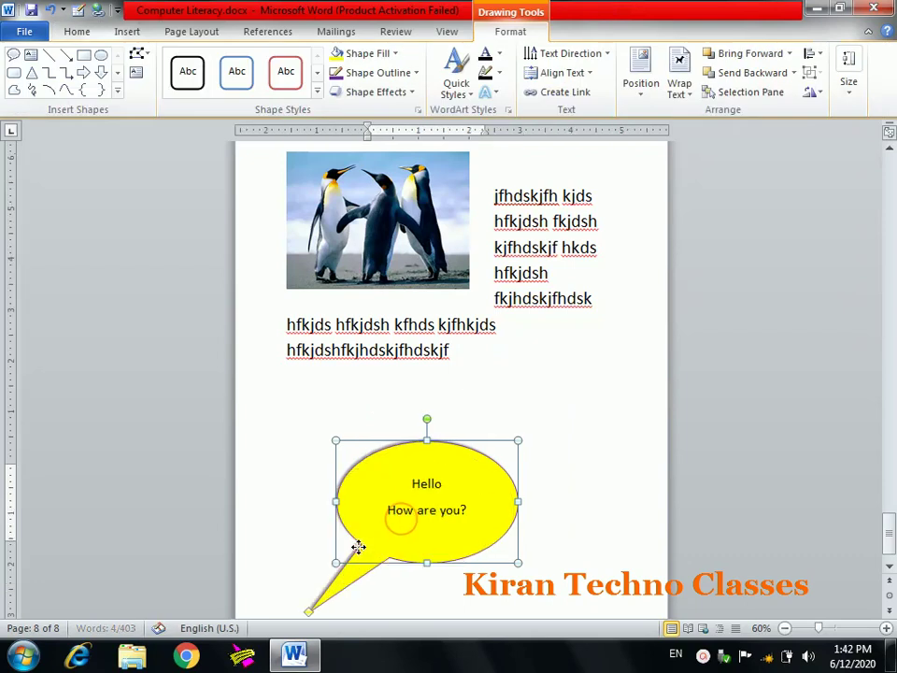
{"action": "left_click", "coordinate": [411, 94]}
{"action": "mouse_move", "coordinate": [391, 203]}
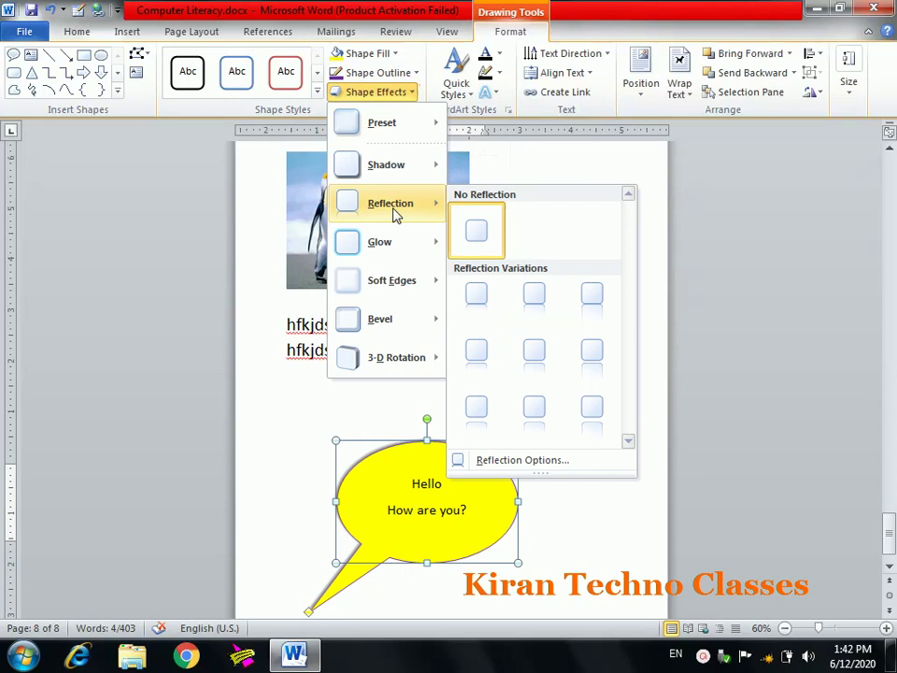
{"action": "left_click", "coordinate": [480, 185]}
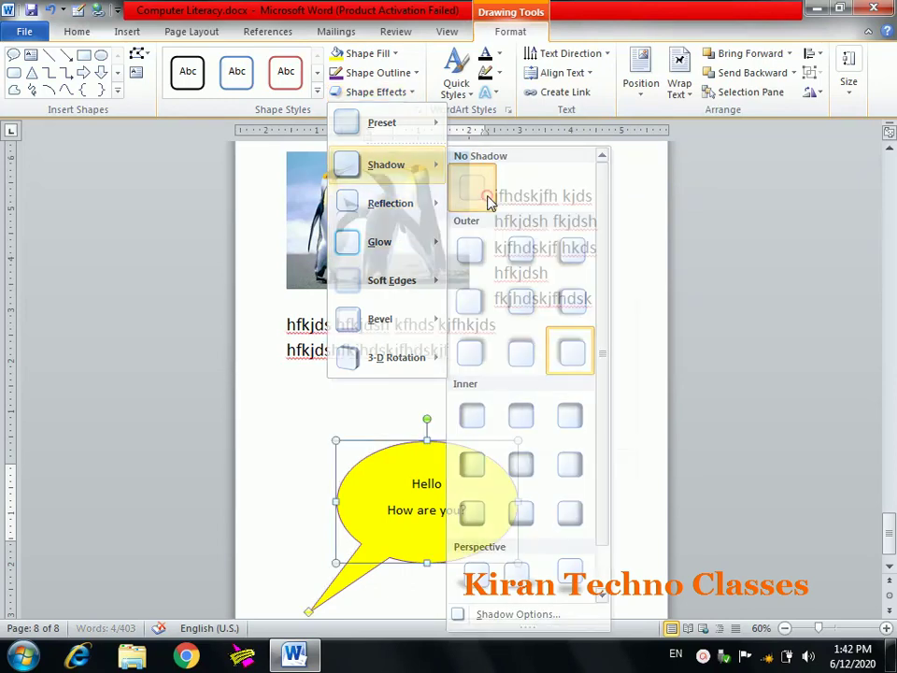
{"action": "left_click", "coordinate": [591, 385]}
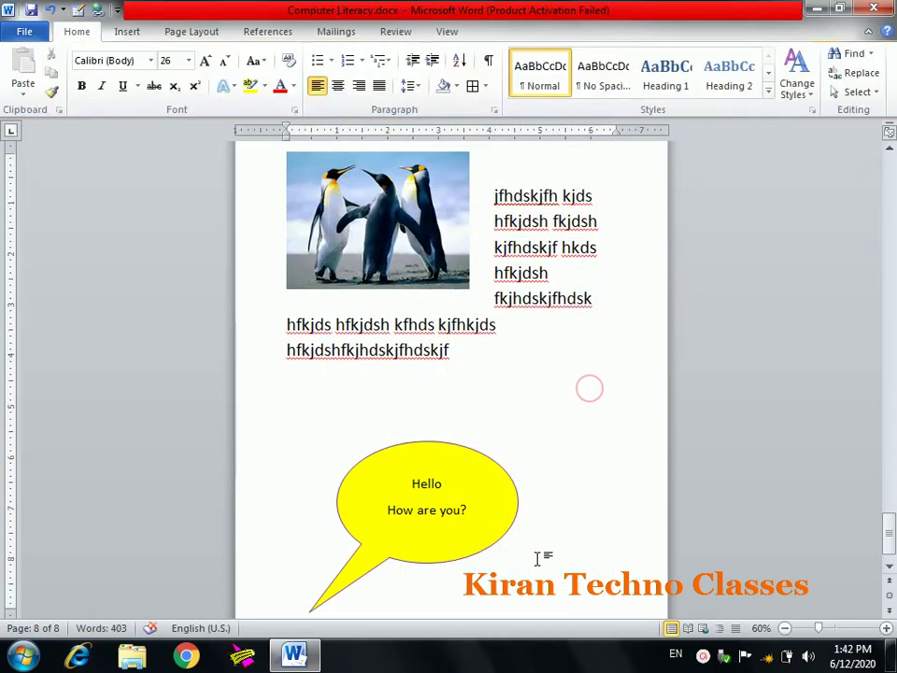
Step: Narrow the speech bubble so its text wraps as 'Hello', 'How', 'are' on separate lines
{"action": "left_click", "coordinate": [468, 456]}
{"action": "left_click_drag", "start_coordinate": [517, 440], "coordinate": [409, 455]}
{"action": "left_click", "coordinate": [128, 32]}
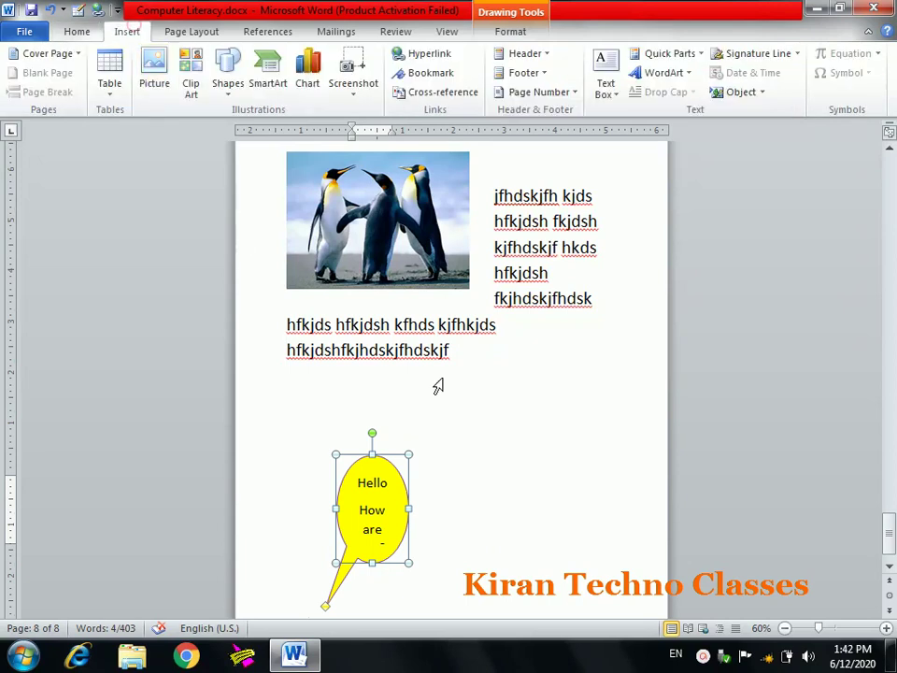
{"action": "left_click", "coordinate": [467, 507]}
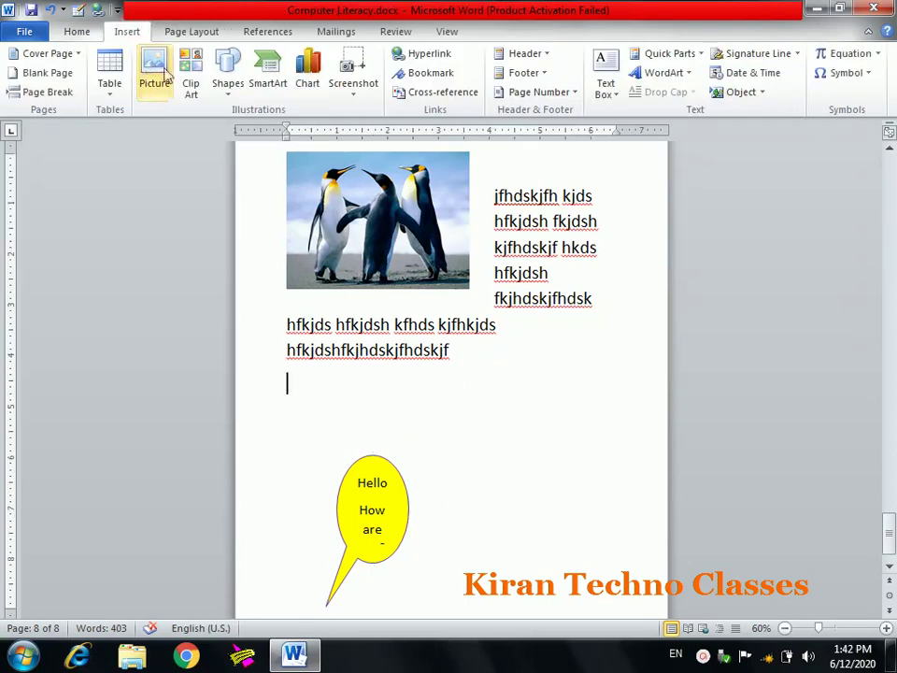
{"action": "left_click", "coordinate": [227, 67]}
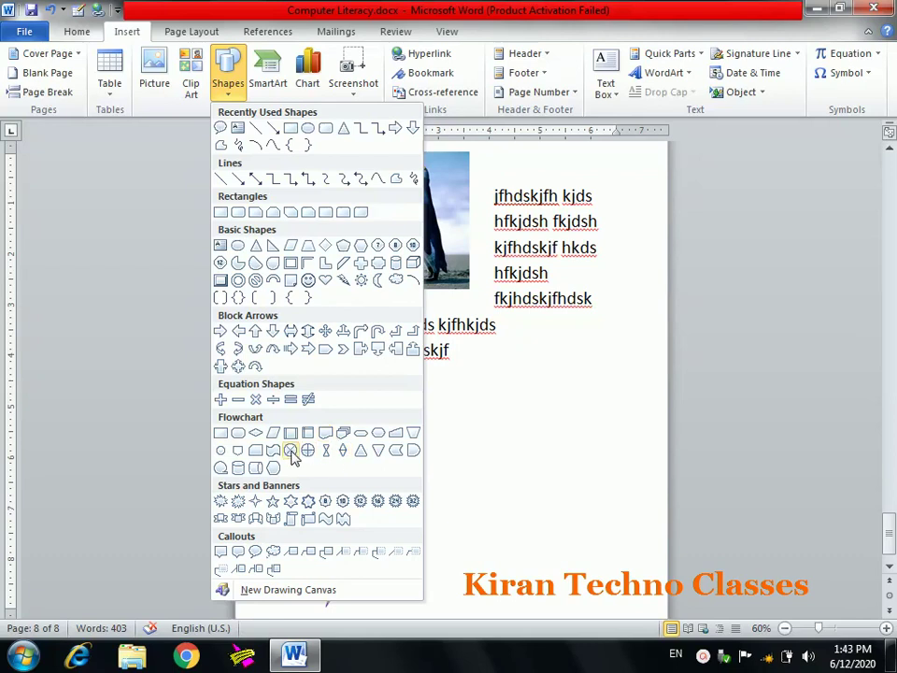
Step: Draw a four-way block arrow right of the bubble and narrow its arms and arrowheads
{"action": "left_click", "coordinate": [328, 332]}
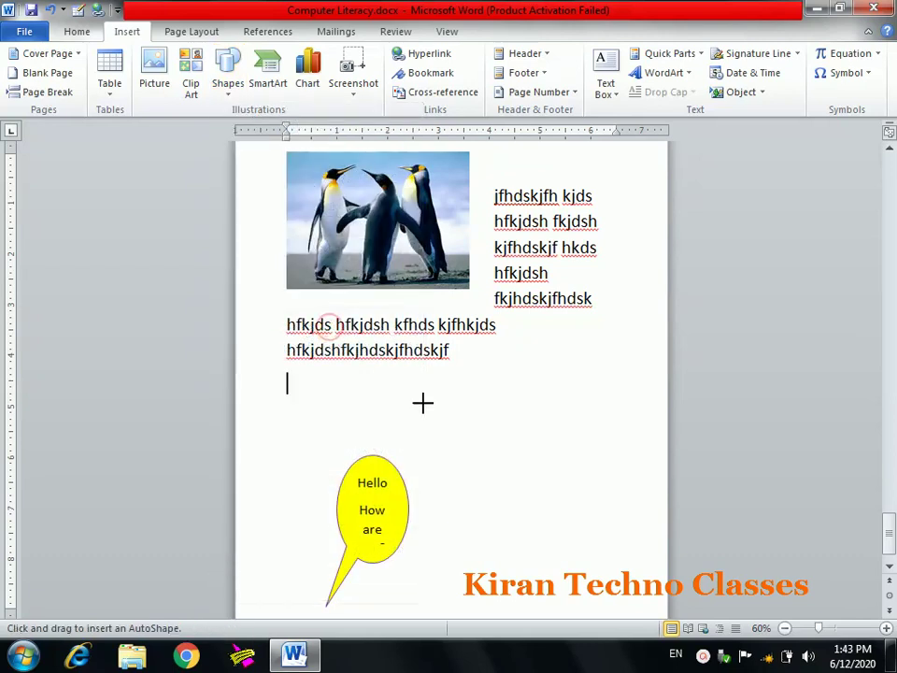
{"action": "mouse_move", "coordinate": [462, 451]}
{"action": "left_mouse_down"}
{"action": "mouse_move", "coordinate": [579, 571]}
{"action": "mouse_move", "coordinate": [629, 572]}
{"action": "mouse_move", "coordinate": [610, 606]}
{"action": "left_mouse_up"}
{"action": "left_click_drag", "start_coordinate": [520, 493], "coordinate": [510, 530]}
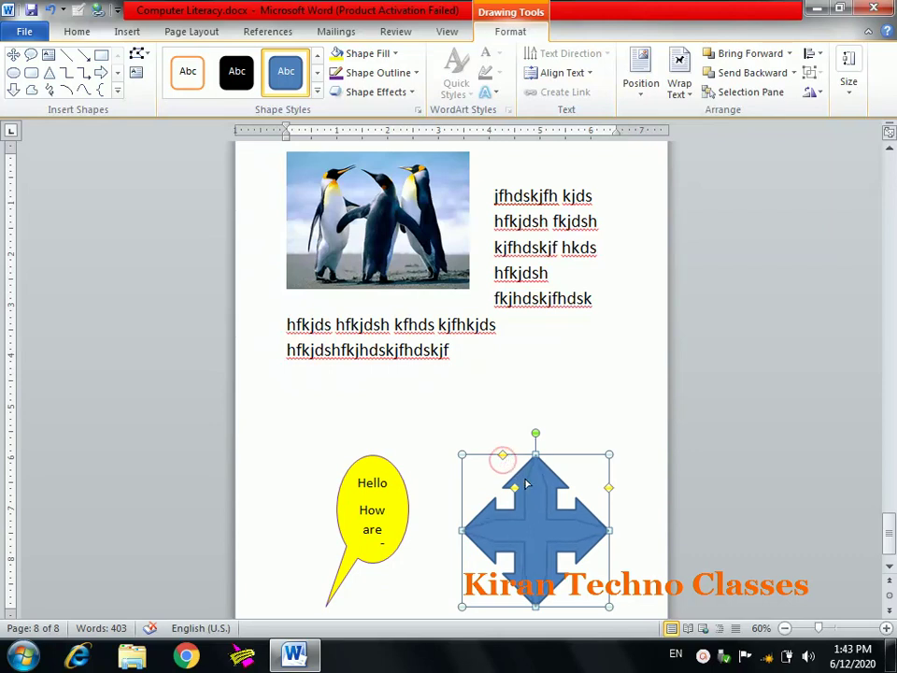
{"action": "left_click_drag", "start_coordinate": [502, 459], "coordinate": [526, 476]}
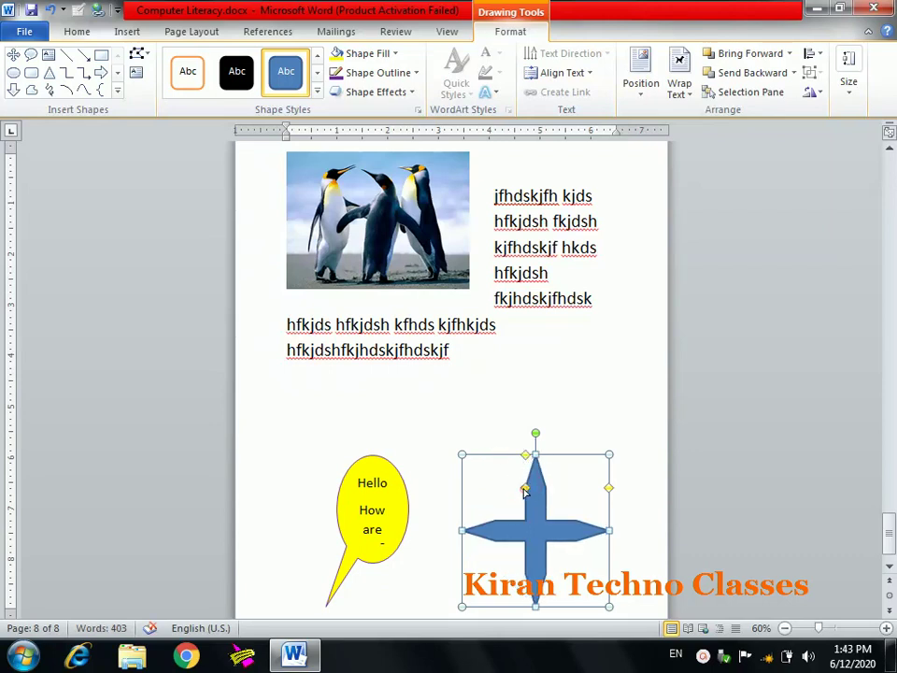
Step: Widen the four-way arrow's heads again and adjust its shaft width
{"action": "left_click_drag", "start_coordinate": [526, 456], "coordinate": [512, 464]}
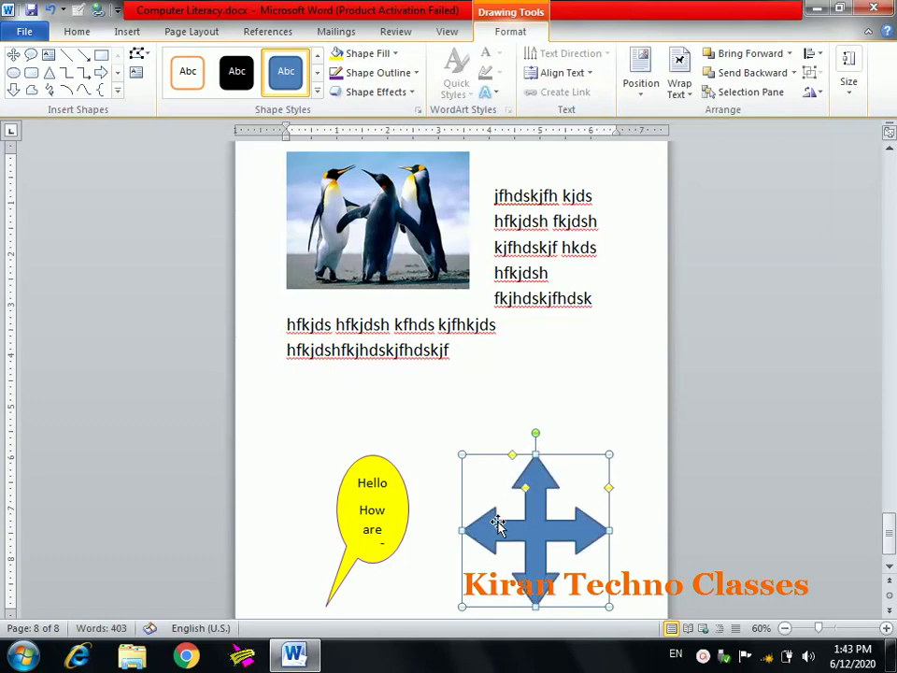
{"action": "left_click", "coordinate": [609, 488]}
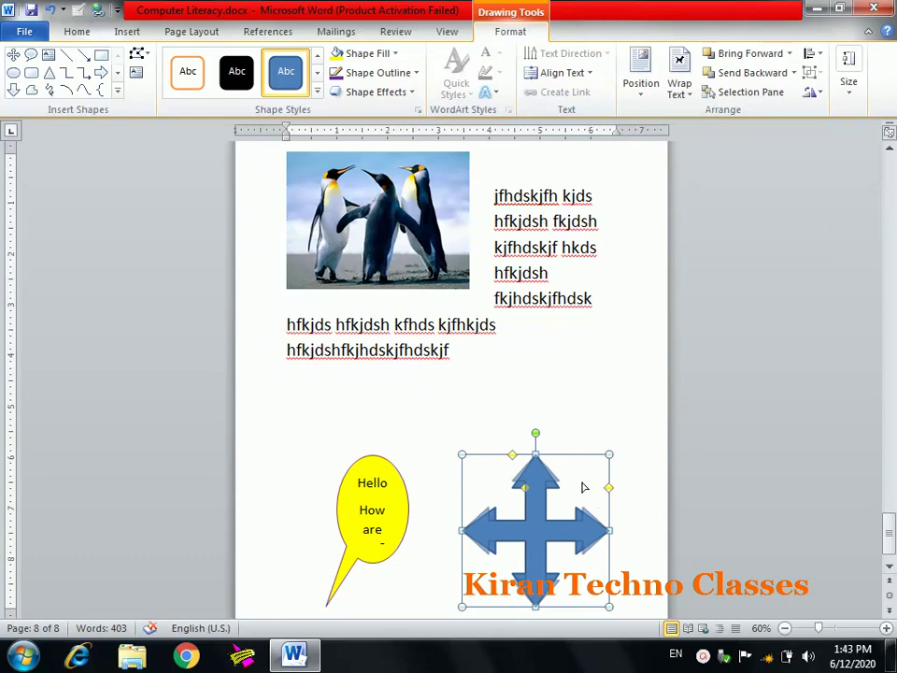
{"action": "left_click_drag", "start_coordinate": [578, 490], "coordinate": [566, 500]}
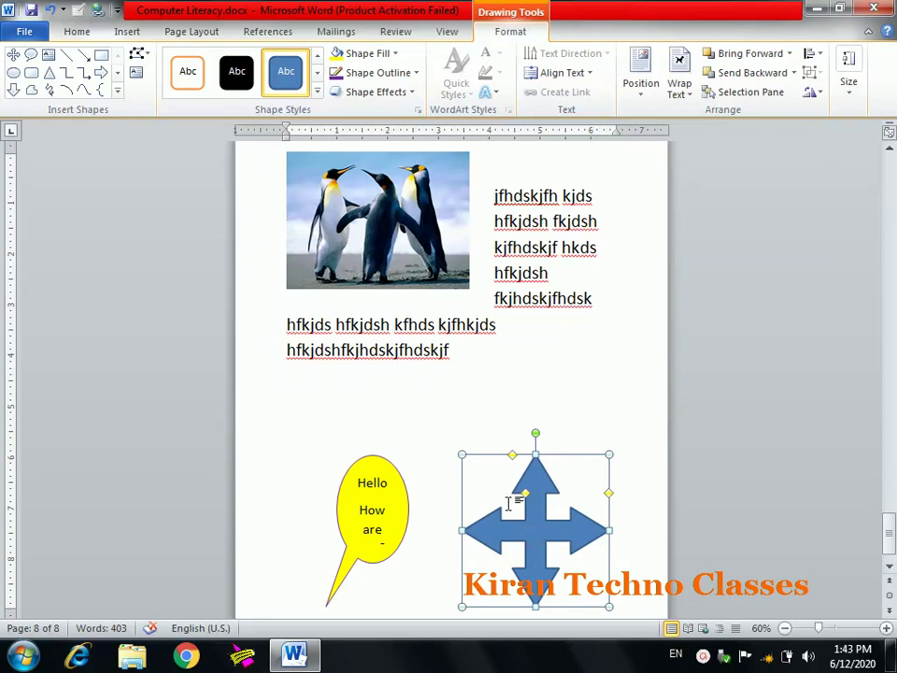
{"action": "left_click", "coordinate": [554, 353]}
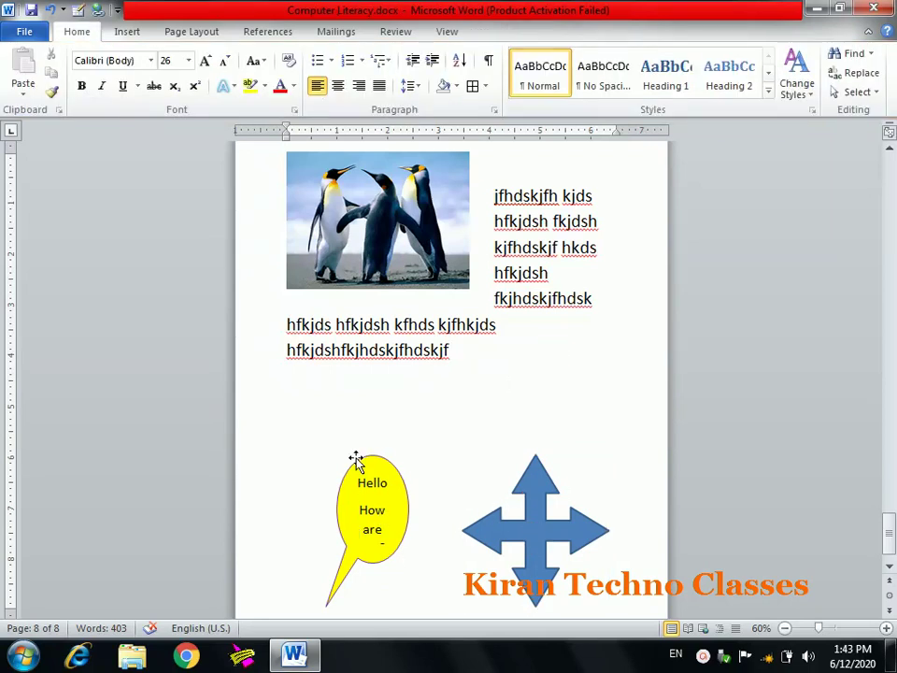
Step: Move the yellow Hello callout and the blue four-way arrow up and to the left
{"action": "left_click_drag", "start_coordinate": [356, 459], "coordinate": [339, 430]}
{"action": "left_click", "coordinate": [538, 486]}
{"action": "left_click_drag", "start_coordinate": [537, 486], "coordinate": [528, 456]}
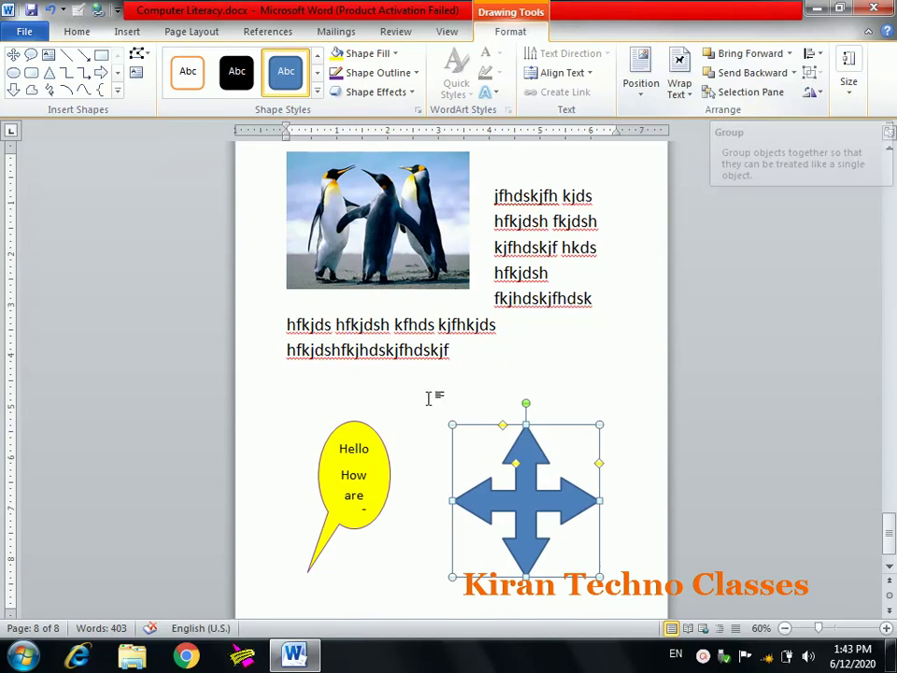
Step: Select the callout and the four-way arrow together and group them
{"action": "left_click", "coordinate": [342, 456]}
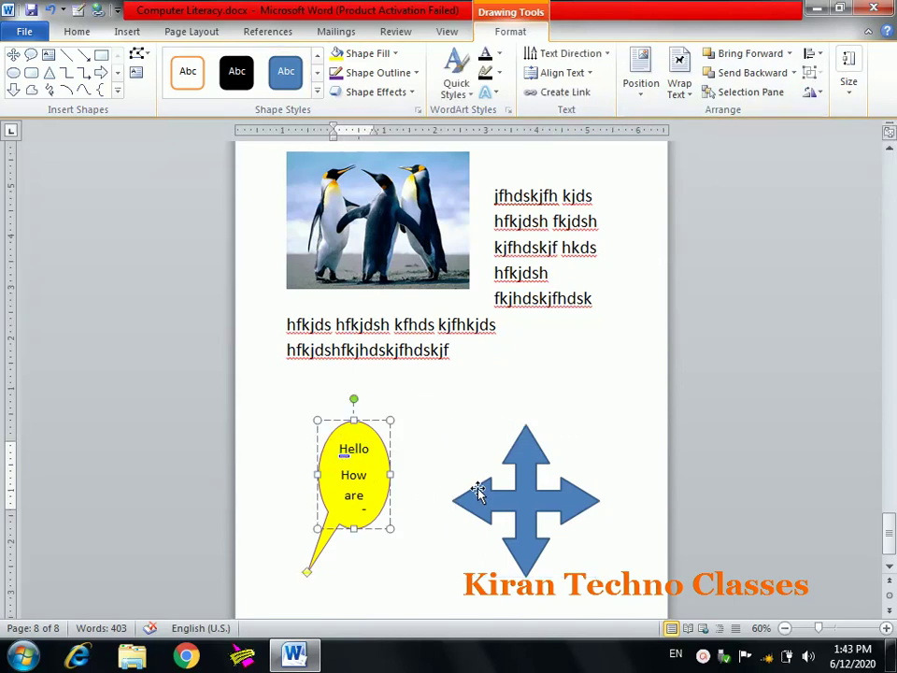
{"action": "left_click", "coordinate": [528, 467], "text": "shift"}
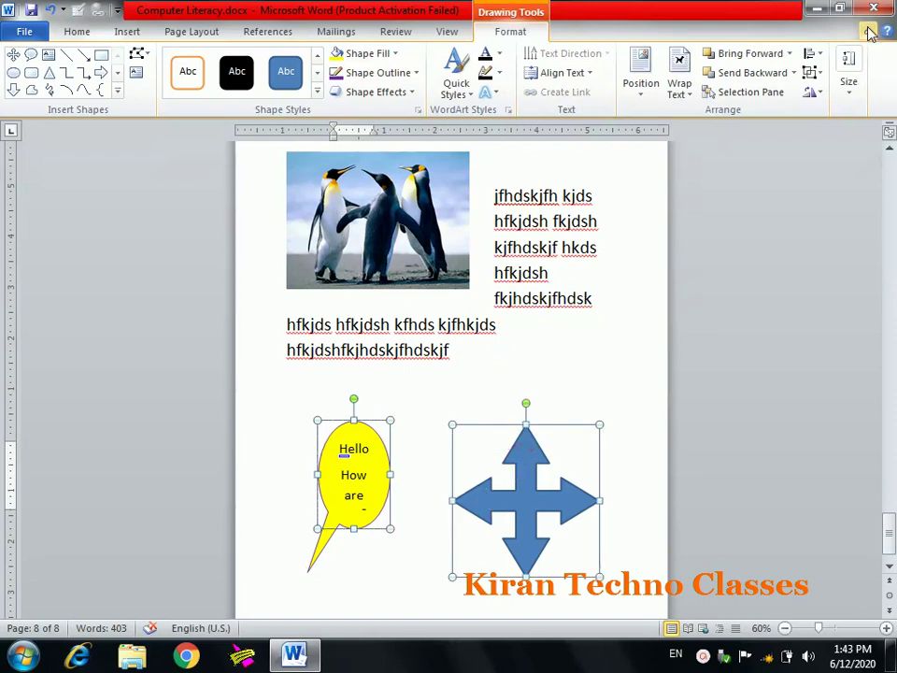
{"action": "left_click", "coordinate": [823, 77]}
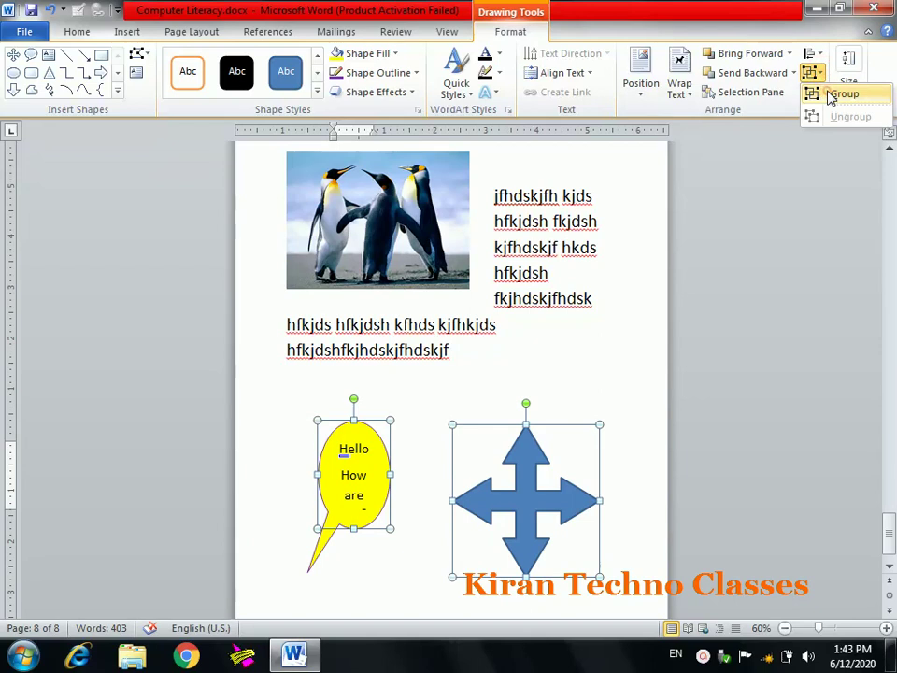
{"action": "left_click", "coordinate": [831, 94]}
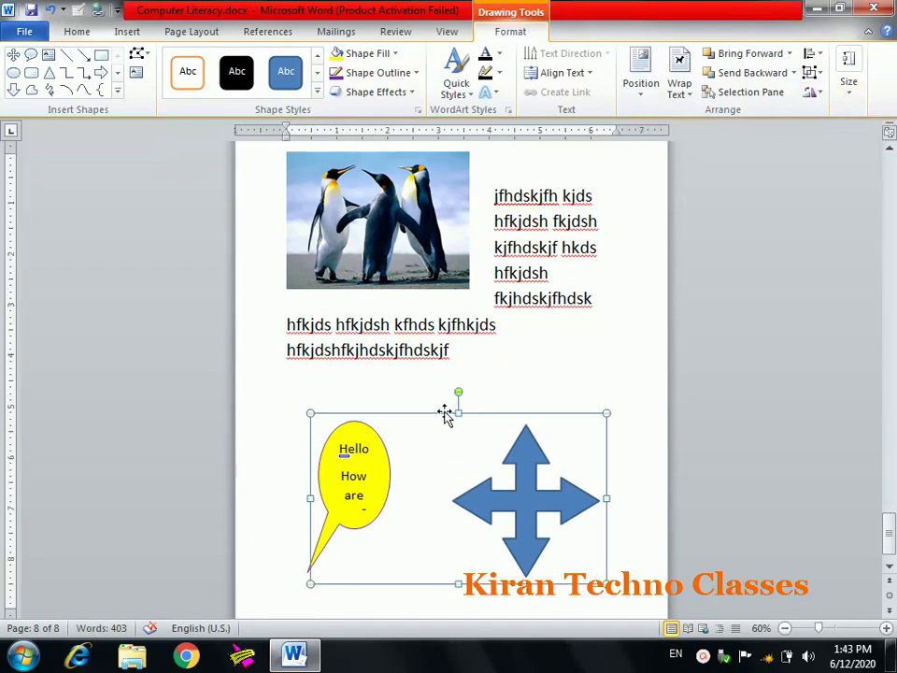
Step: Reposition the grouped callout and arrow, ending slightly up and to the right
{"action": "left_click_drag", "start_coordinate": [445, 414], "coordinate": [411, 505]}
{"action": "left_click", "coordinate": [414, 515]}
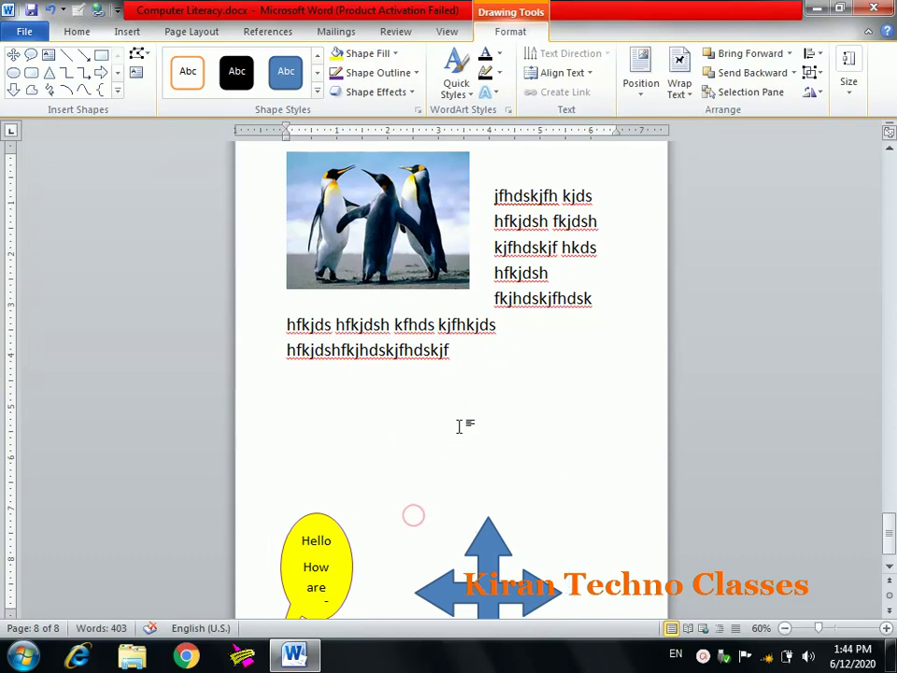
{"action": "left_click", "coordinate": [491, 542]}
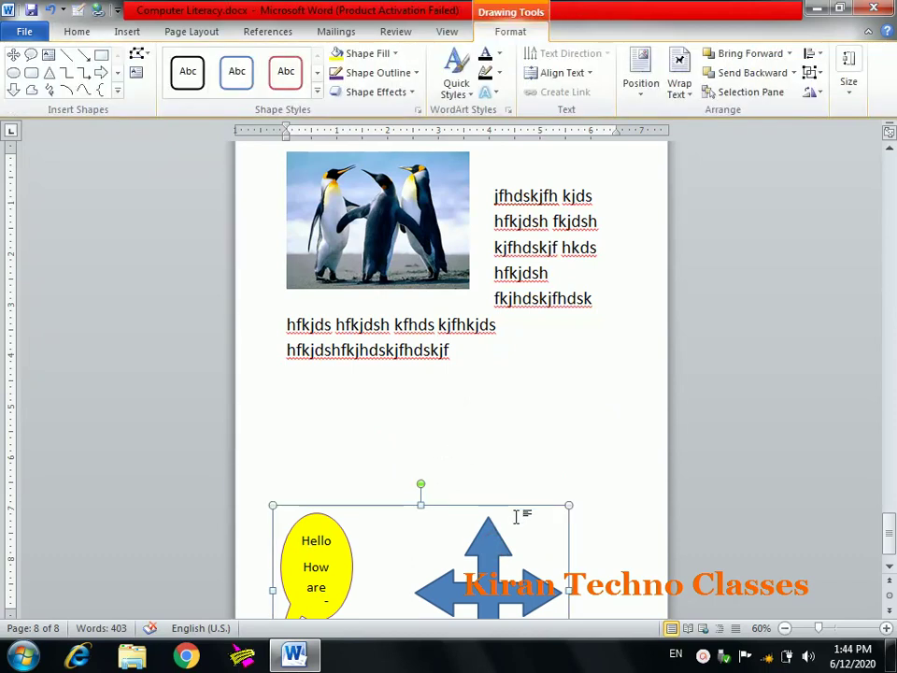
{"action": "left_click", "coordinate": [518, 520]}
{"action": "left_click", "coordinate": [471, 537]}
{"action": "left_click_drag", "start_coordinate": [397, 504], "coordinate": [459, 414]}
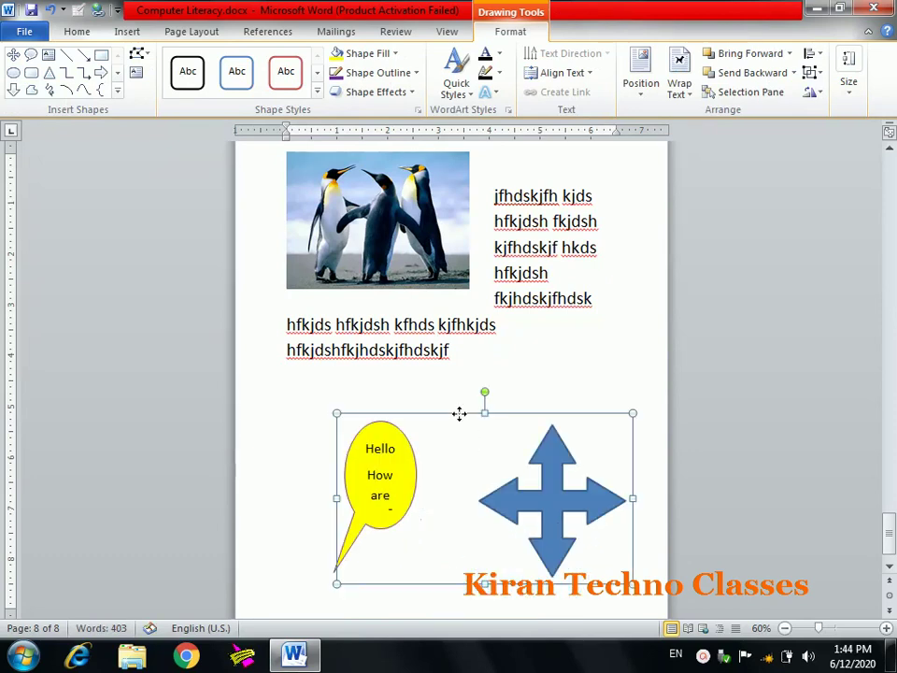
{"action": "left_click", "coordinate": [811, 72]}
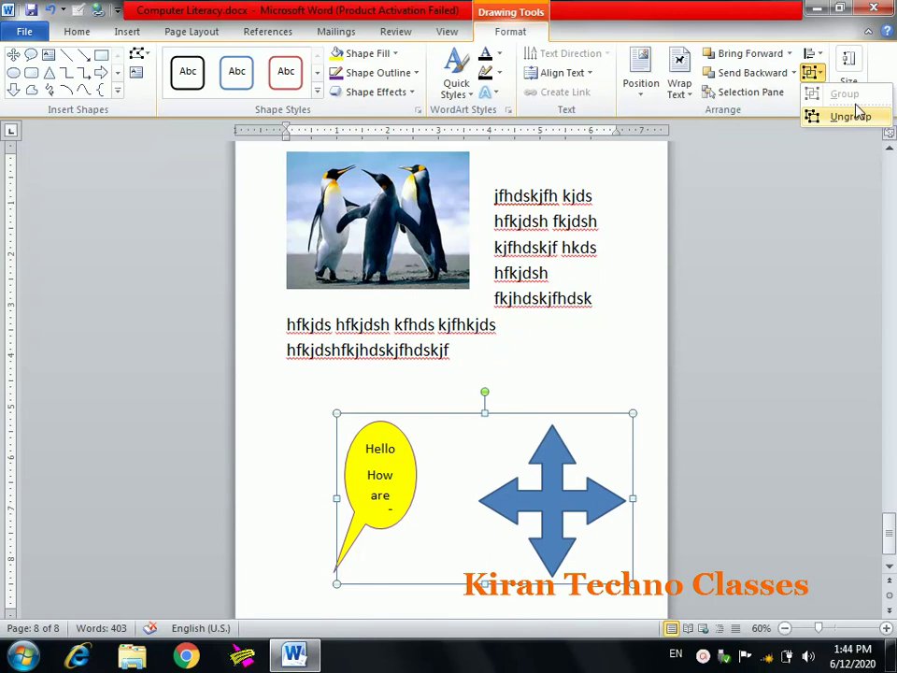
{"action": "left_click", "coordinate": [336, 596]}
Step: Add two empty paragraphs above the grouped shapes, then enter footer editing
{"action": "left_click", "coordinate": [336, 596]}
{"action": "key", "text": "Return"}
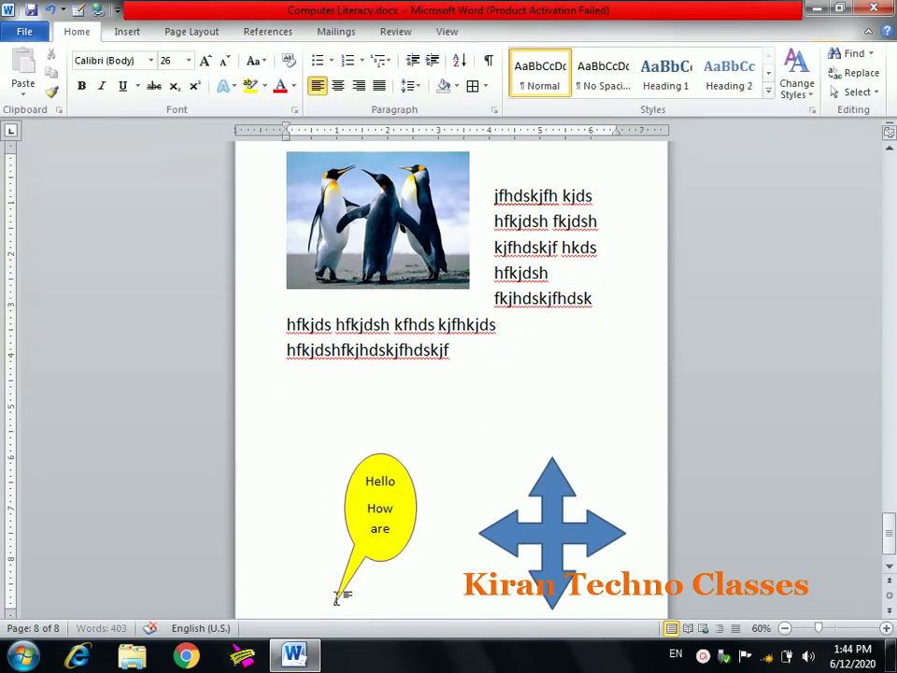
{"action": "key", "text": "Return"}
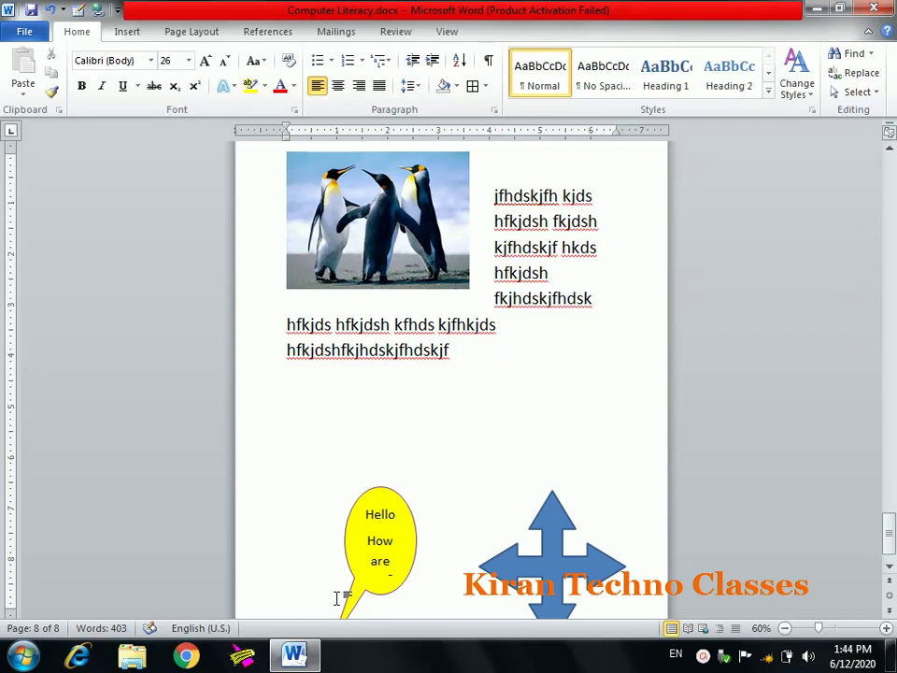
{"action": "left_click_drag", "start_coordinate": [889, 531], "coordinate": [889, 538]}
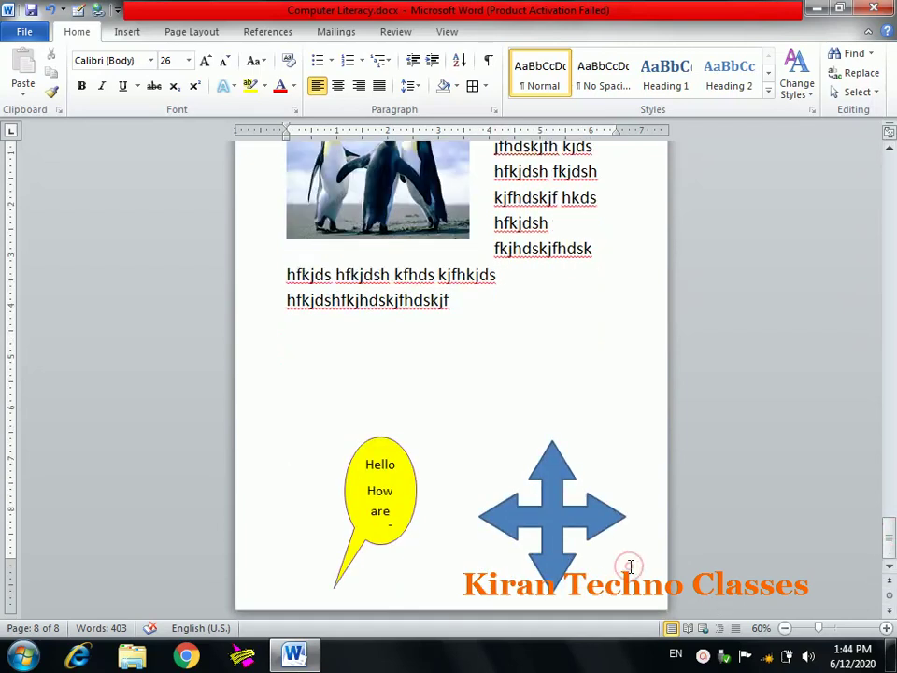
{"action": "double_click", "coordinate": [629, 567]}
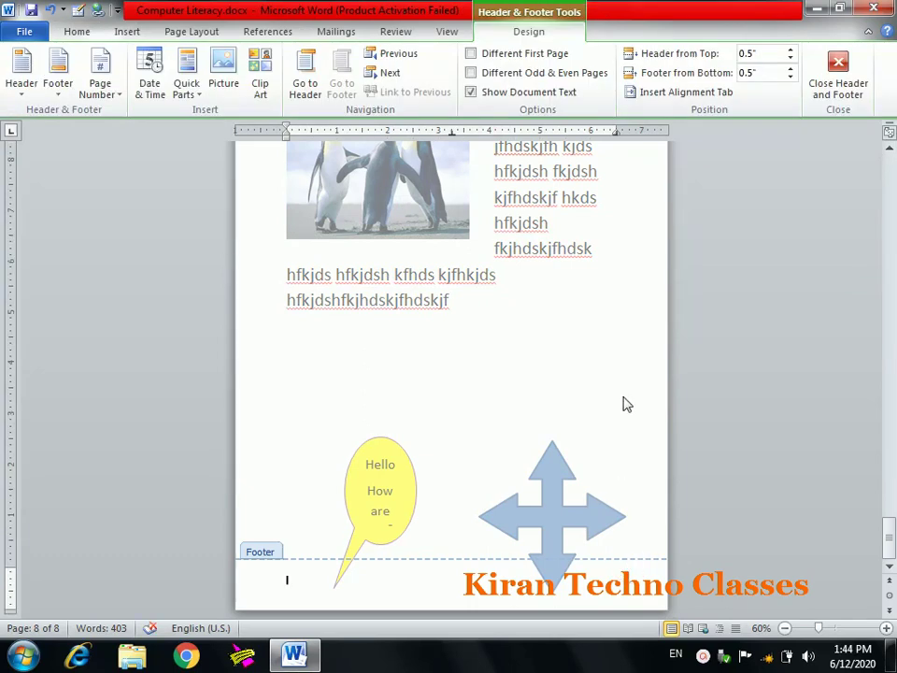
Step: Leave the footer and delete the grouped callout and four-way arrow
{"action": "double_click", "coordinate": [635, 374]}
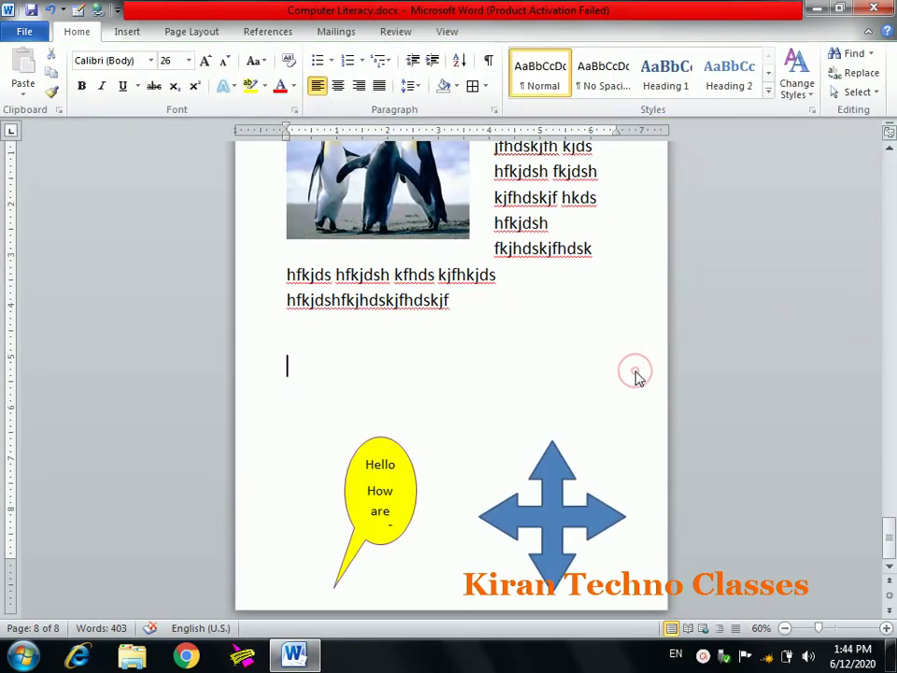
{"action": "left_click", "coordinate": [383, 475]}
{"action": "key", "text": "BackSpace"}
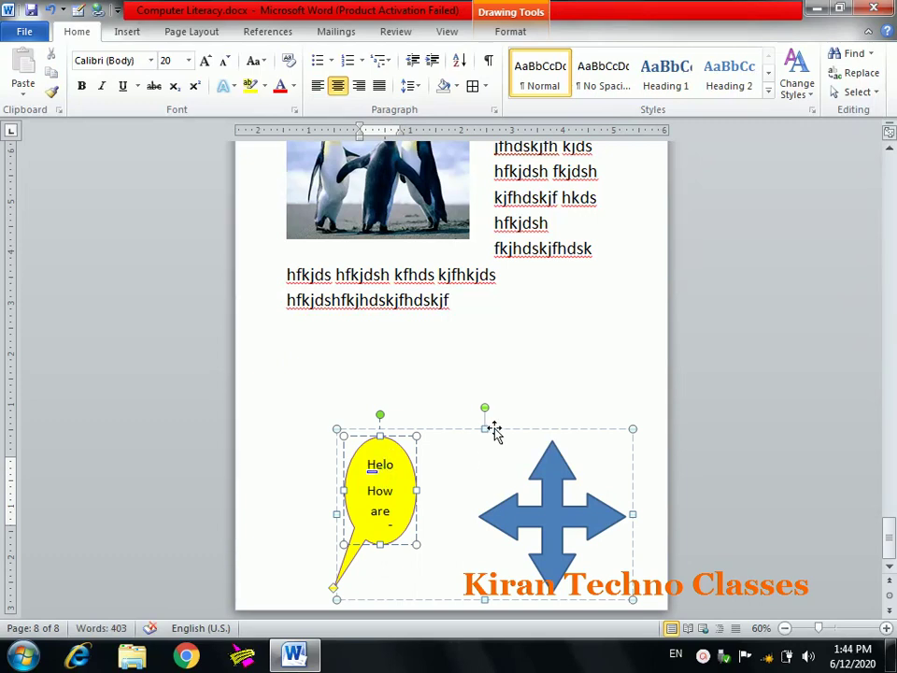
{"action": "left_click", "coordinate": [495, 432]}
{"action": "key", "text": "Delete"}
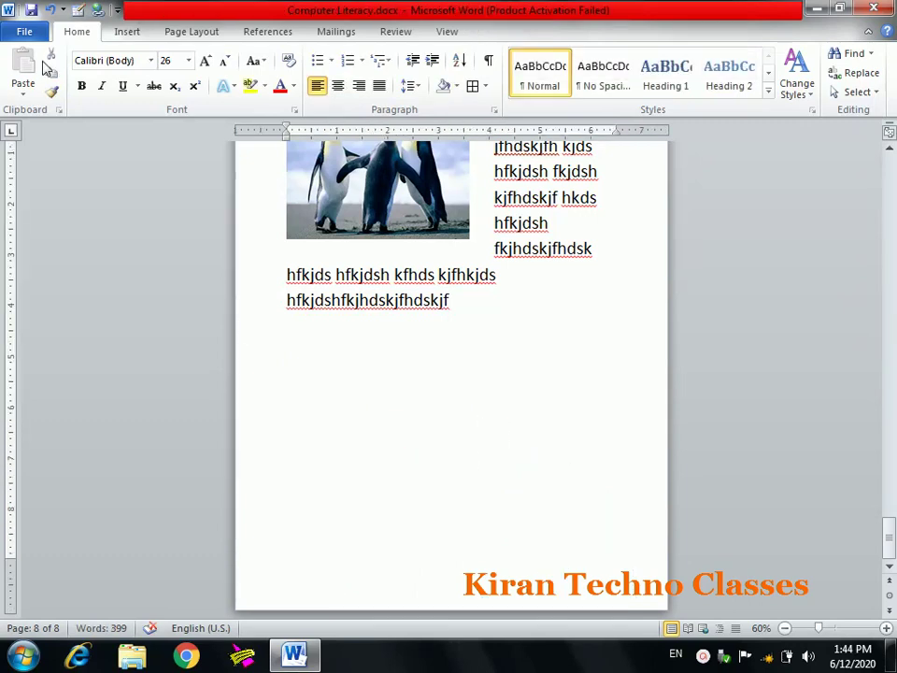
Step: Insert a page break with Ctrl+Enter to start blank page 9, and enlarge the view
{"action": "left_click", "coordinate": [125, 32]}
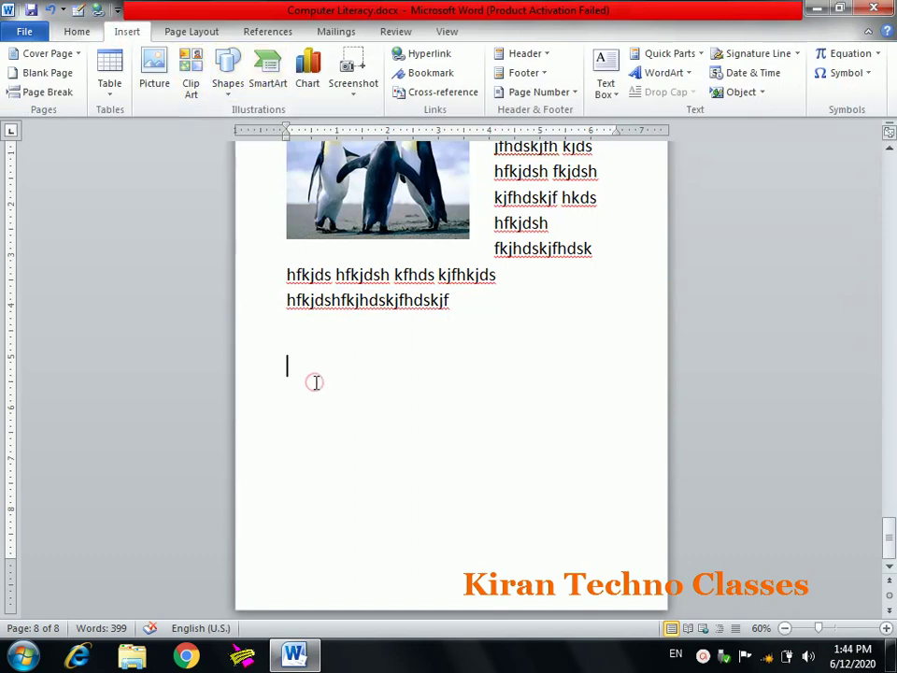
{"action": "key", "text": "ctrl+Return"}
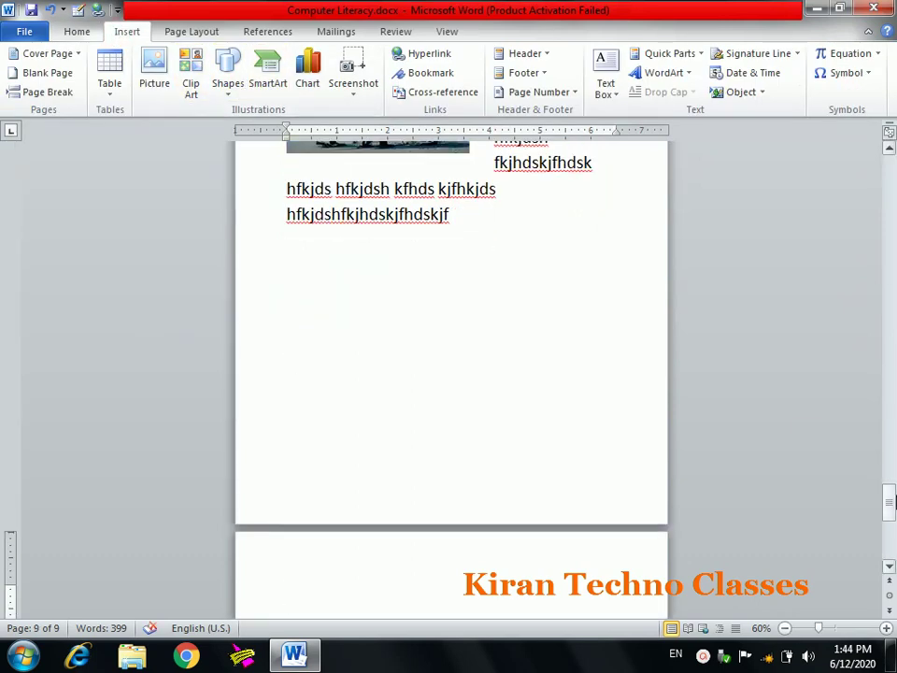
{"action": "left_click_drag", "start_coordinate": [889, 502], "coordinate": [889, 530]}
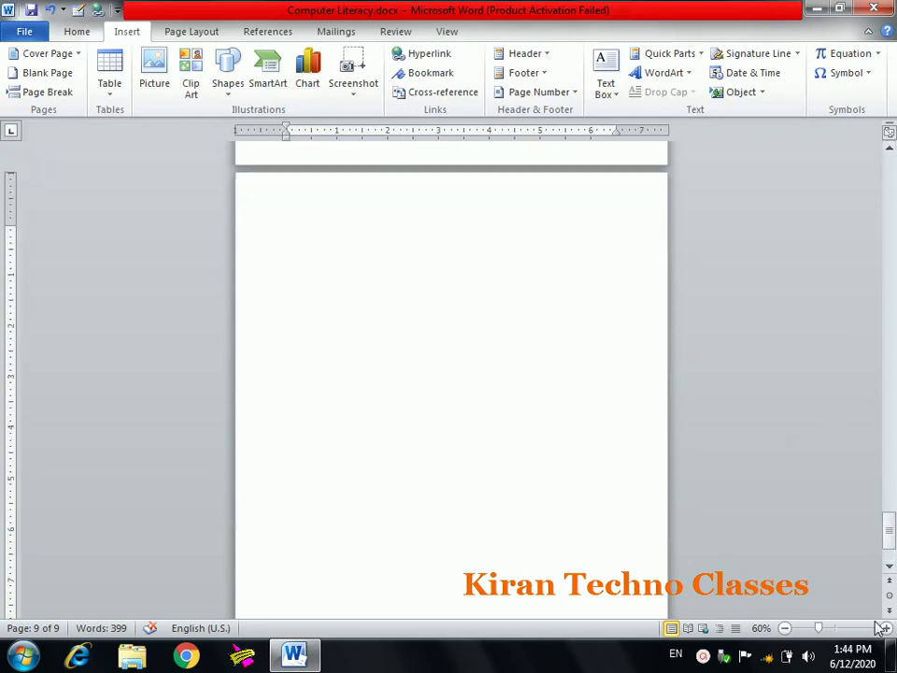
{"action": "left_click", "coordinate": [836, 633]}
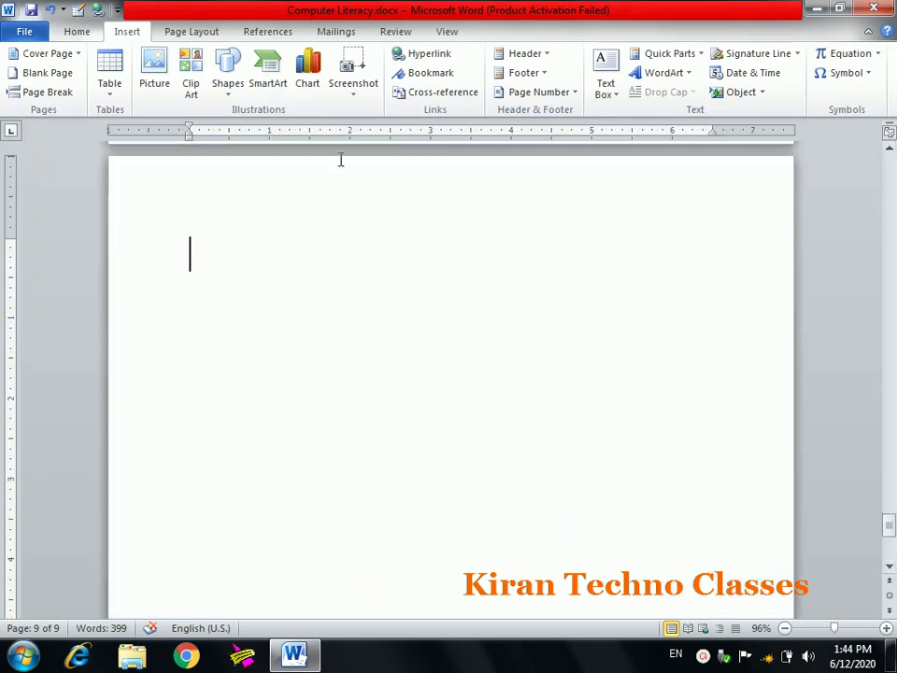
Step: Insert a Basic Chevron Process SmartArt from the Process category onto page 9
{"action": "left_click", "coordinate": [268, 73]}
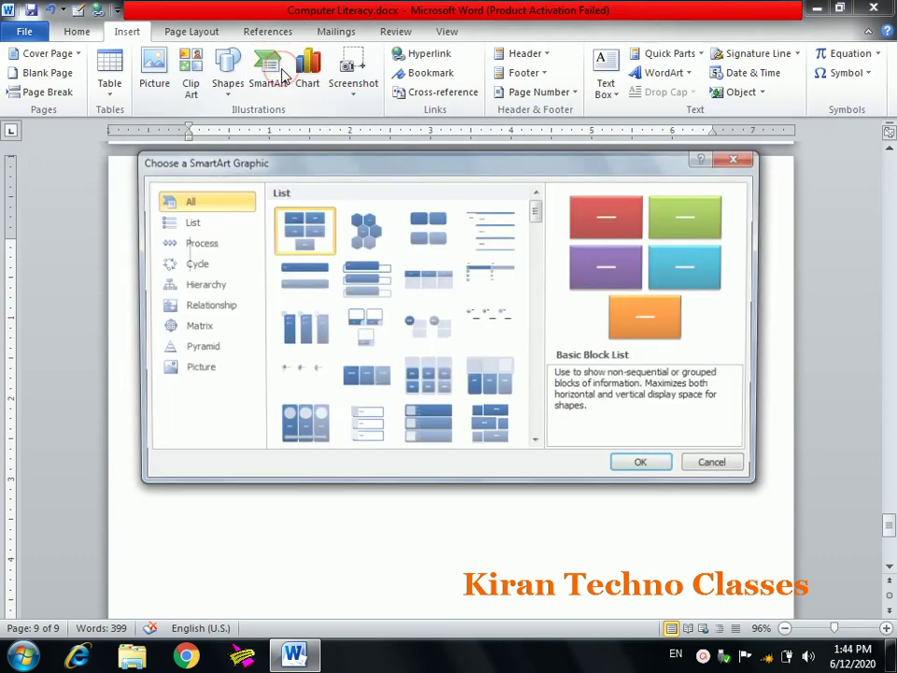
{"action": "left_click", "coordinate": [203, 222]}
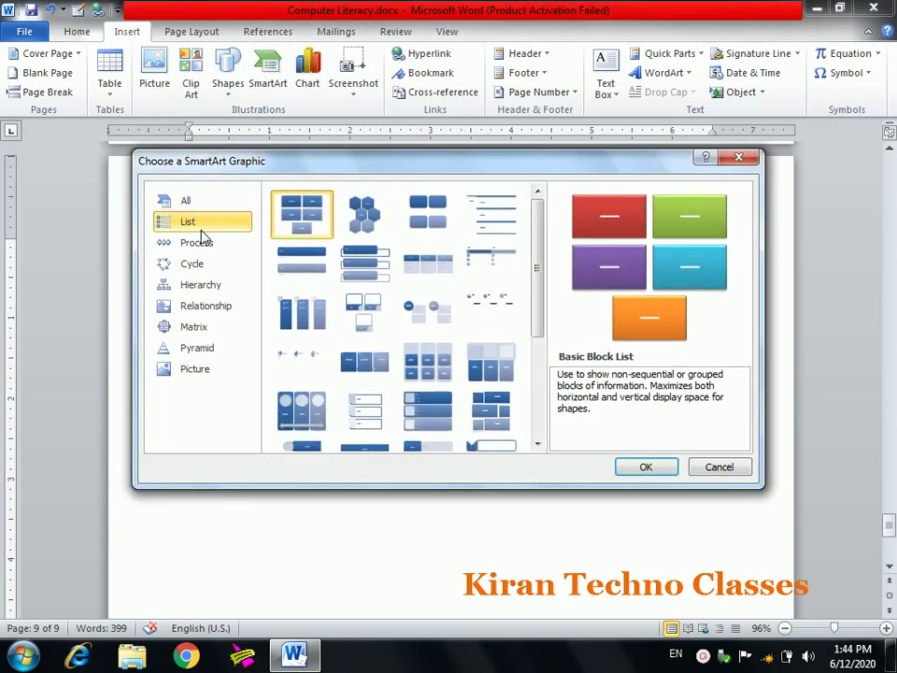
{"action": "left_click", "coordinate": [200, 244]}
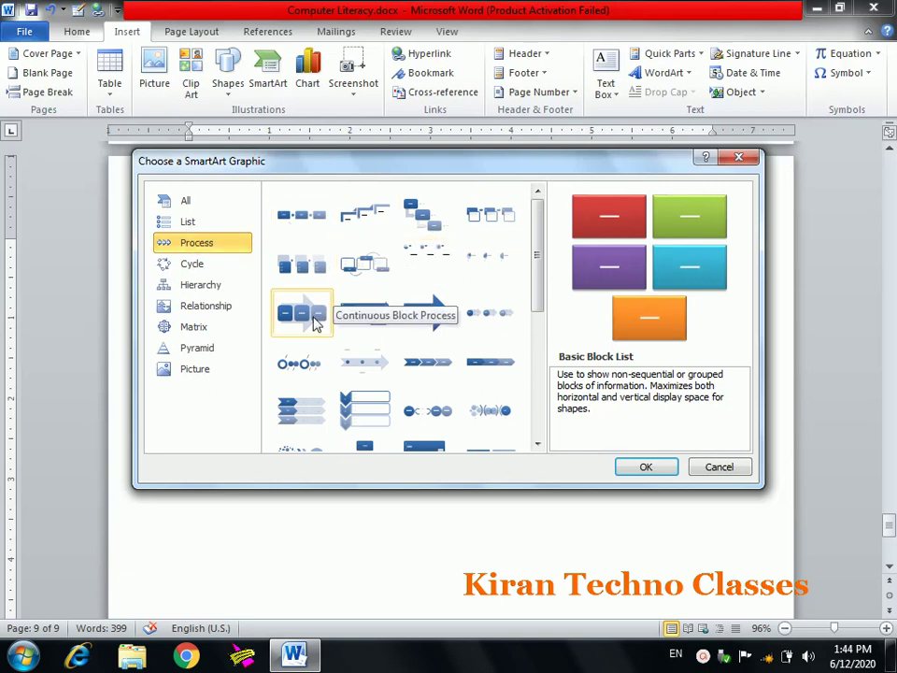
{"action": "left_click", "coordinate": [416, 367]}
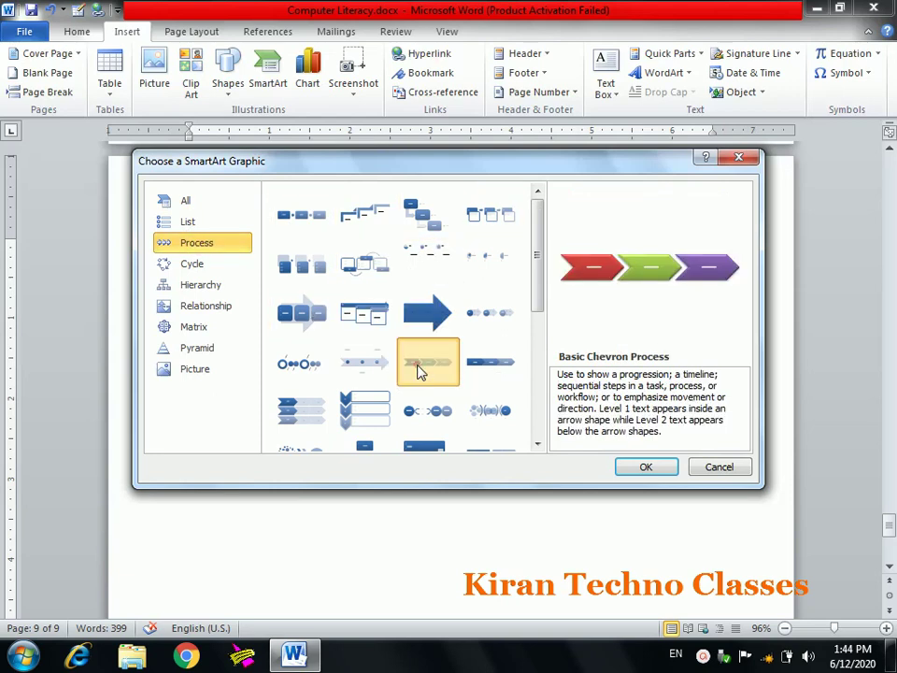
{"action": "left_click", "coordinate": [648, 467]}
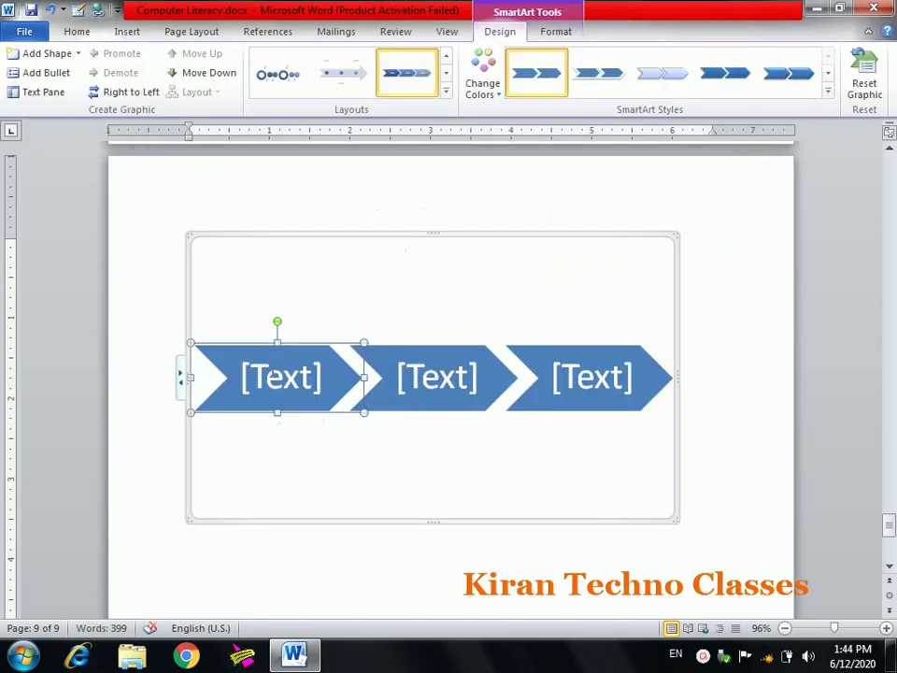
{"action": "left_click", "coordinate": [279, 374]}
{"action": "type", "text": "Admis"}
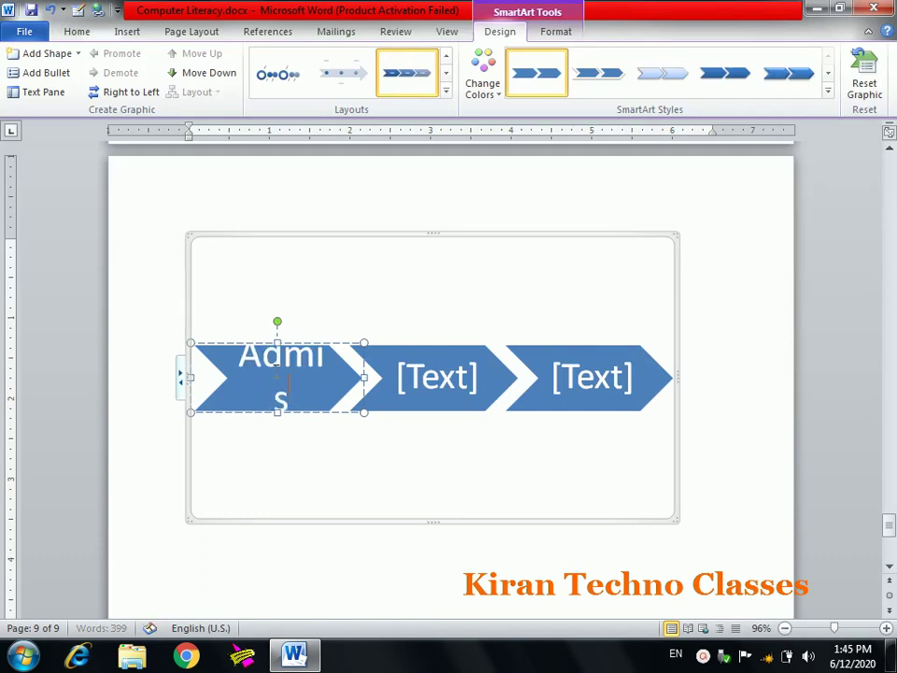
{"action": "type", "text": "sion"}
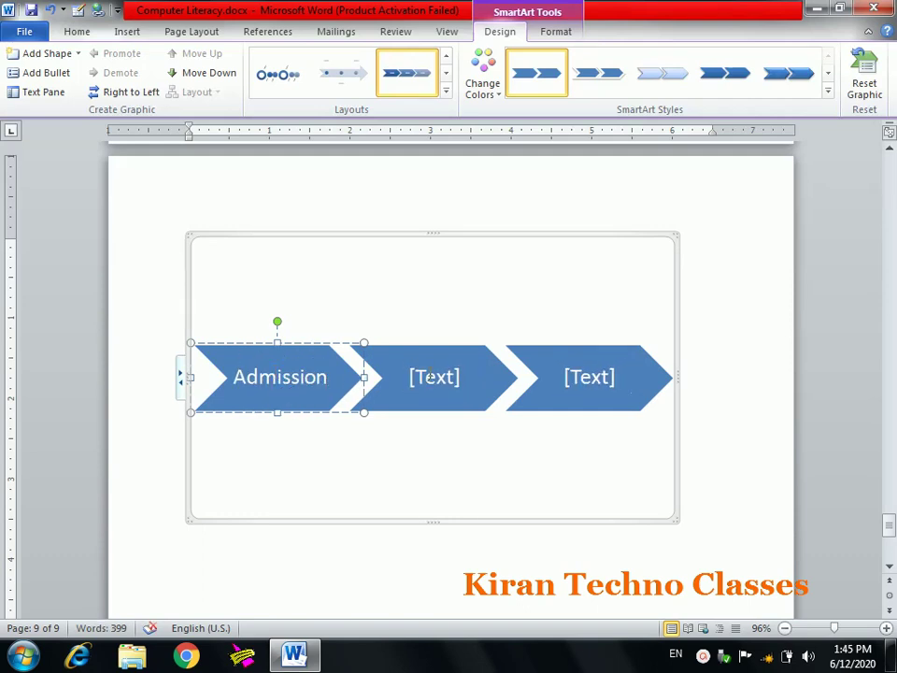
{"action": "left_click", "coordinate": [431, 375]}
{"action": "type", "text": "Classes"}
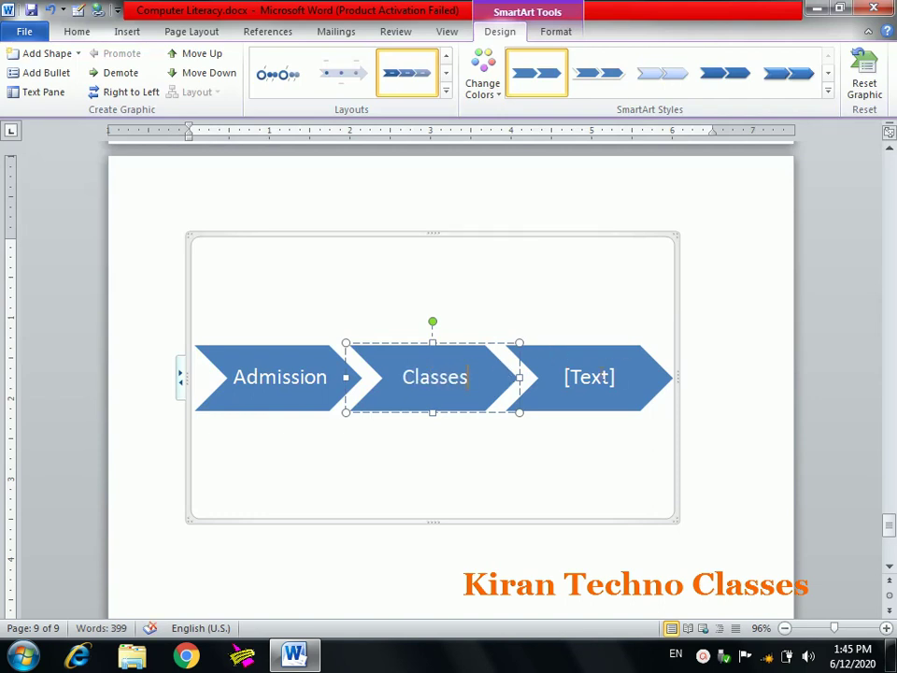
{"action": "left_click", "coordinate": [588, 376]}
{"action": "type", "text": "Exam"}
{"action": "left_click", "coordinate": [486, 547]}
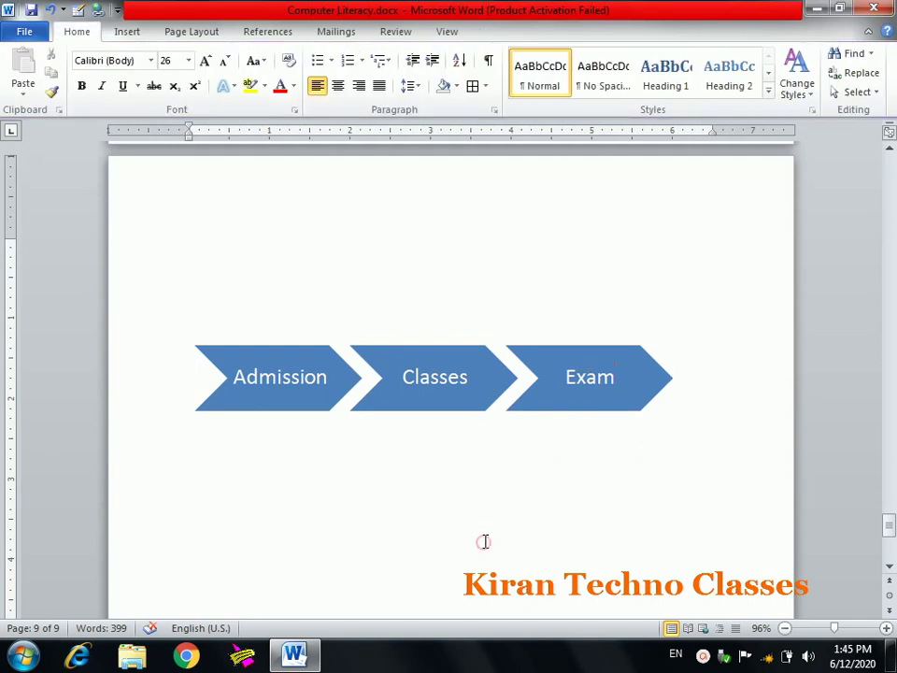
{"action": "left_click", "coordinate": [264, 377]}
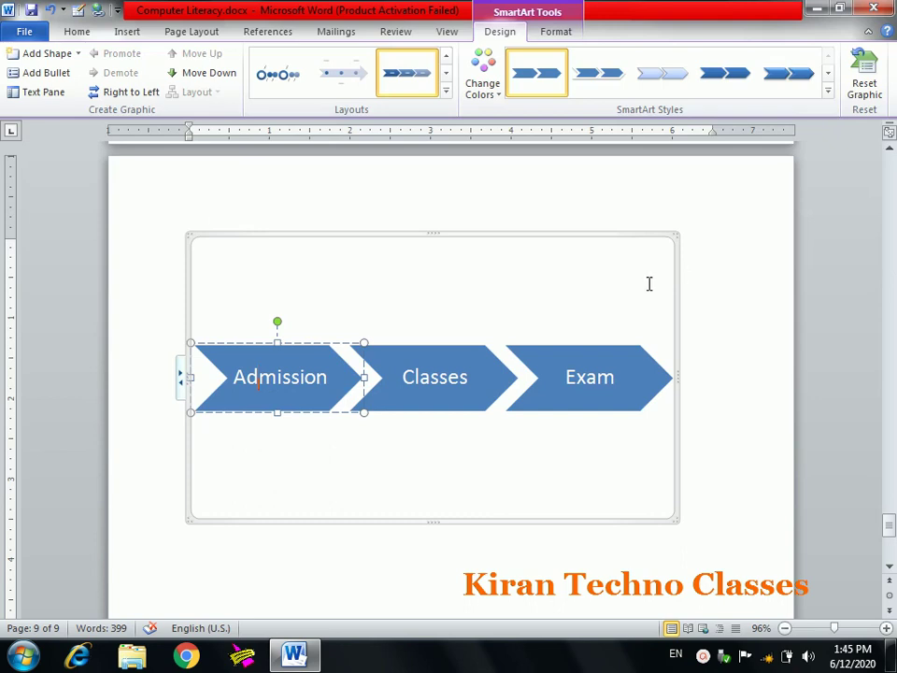
{"action": "left_click", "coordinate": [341, 567]}
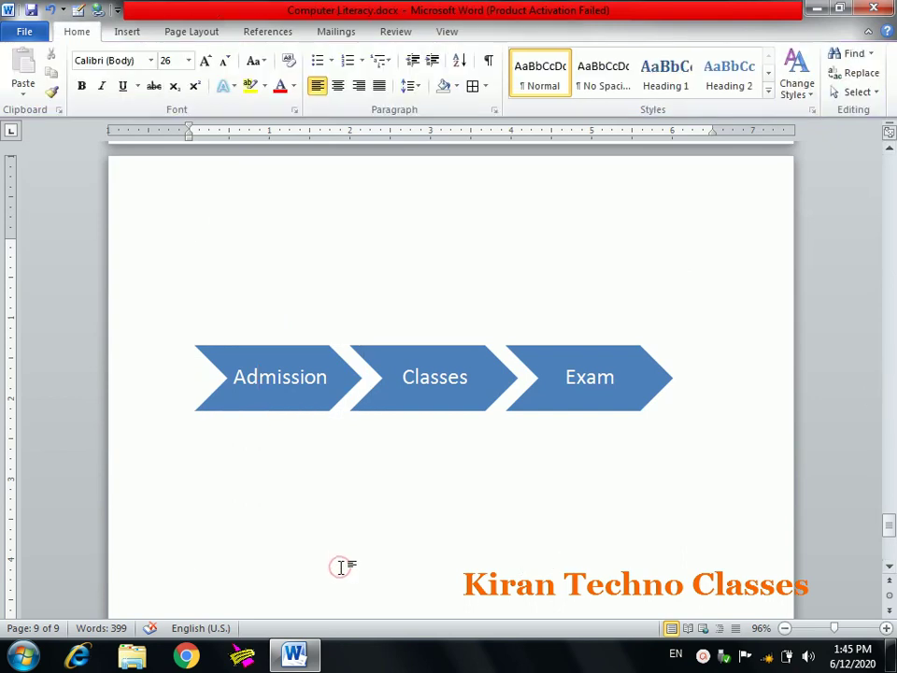
Step: Type 'Admission' and draw a right-pointing arrow shape after it
{"action": "type", "text": "Admis"}
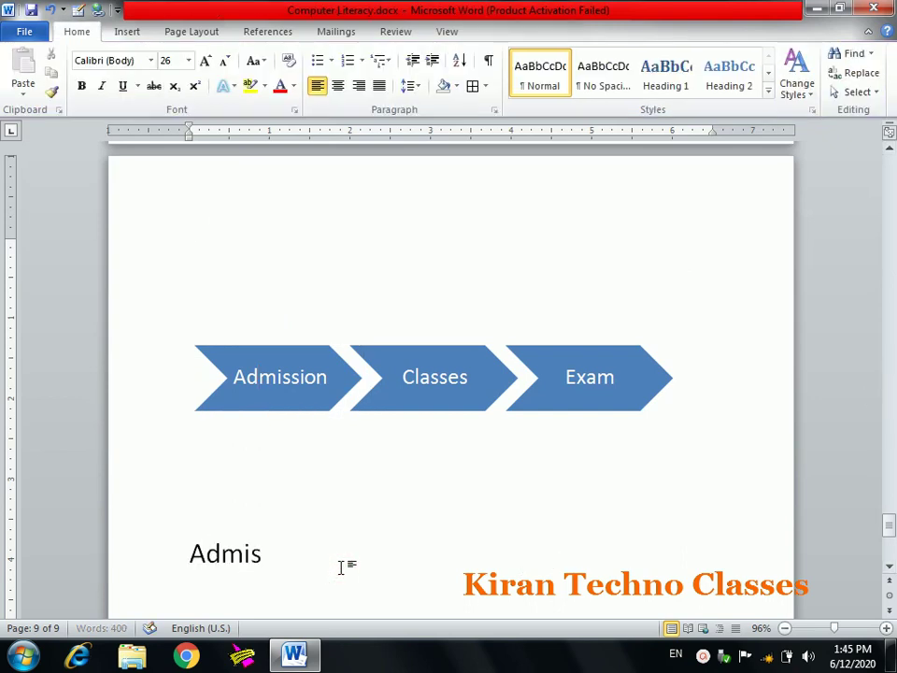
{"action": "type", "text": "sion"}
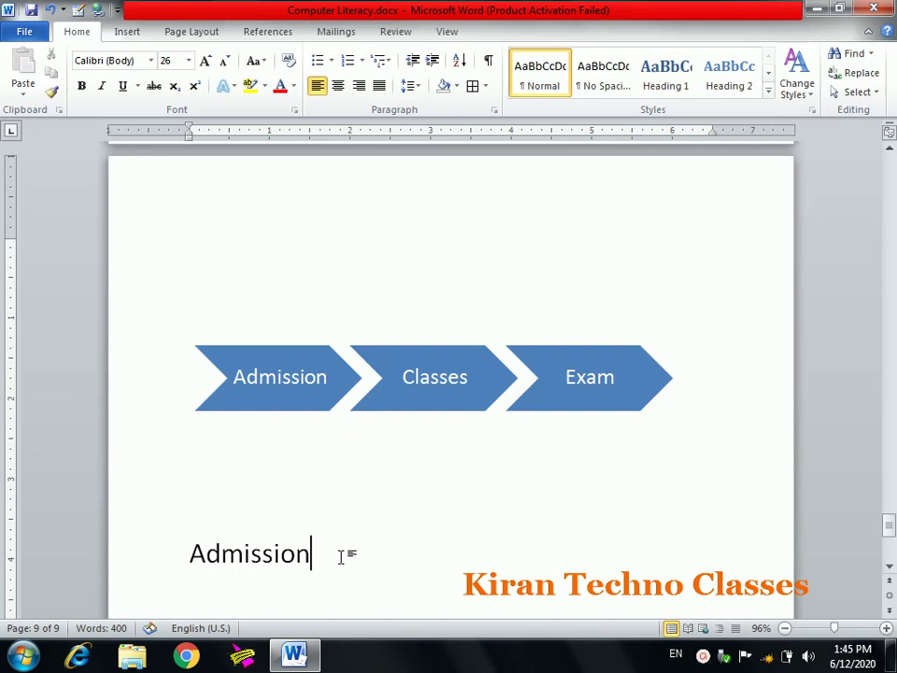
{"action": "left_click", "coordinate": [127, 33]}
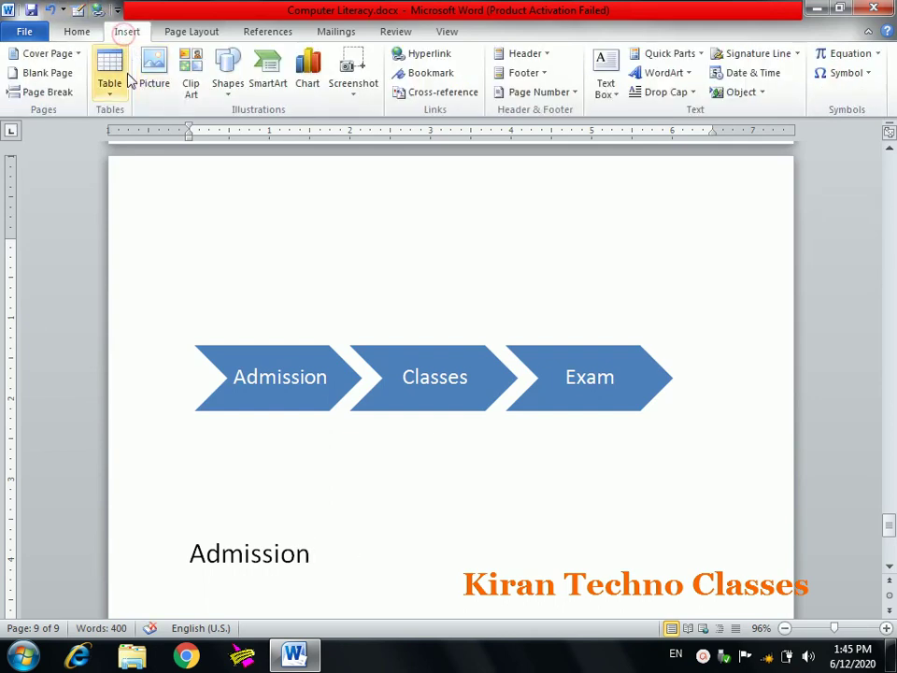
{"action": "left_click", "coordinate": [228, 75]}
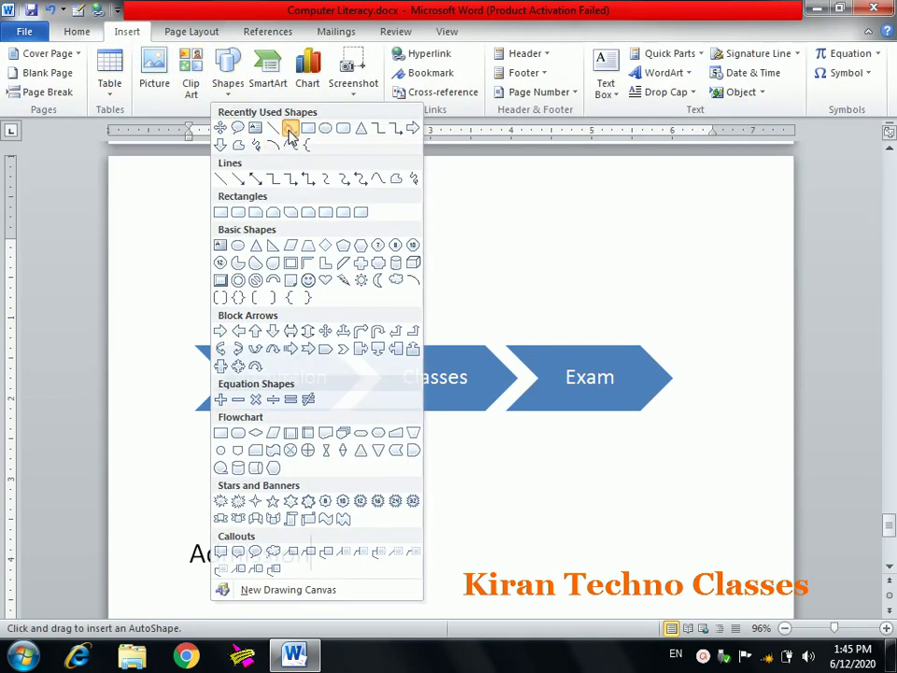
{"action": "left_click", "coordinate": [291, 128]}
{"action": "left_click_drag", "start_coordinate": [325, 553], "coordinate": [415, 557]}
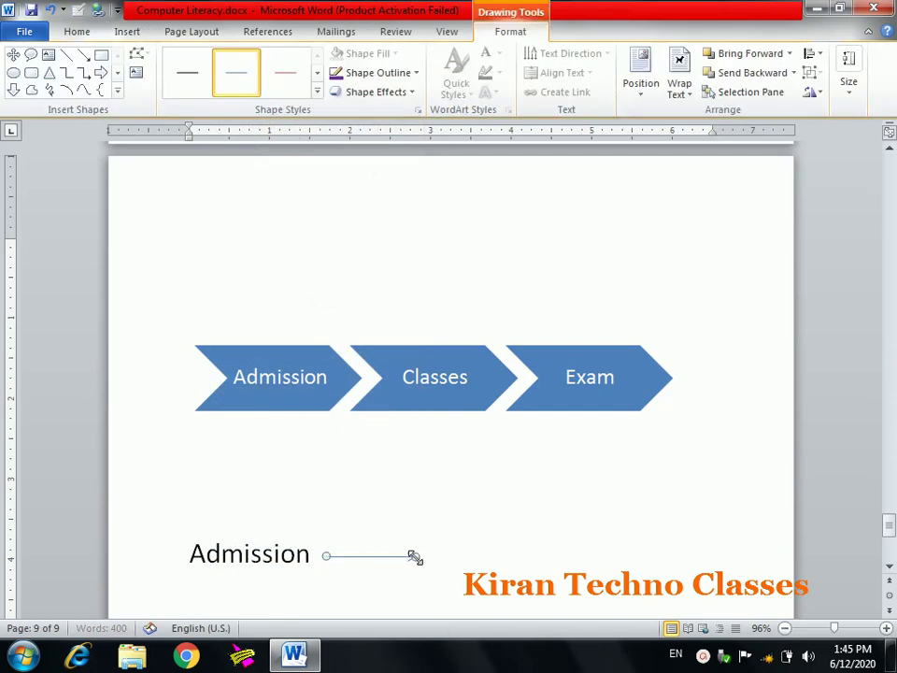
{"action": "left_click", "coordinate": [472, 553]}
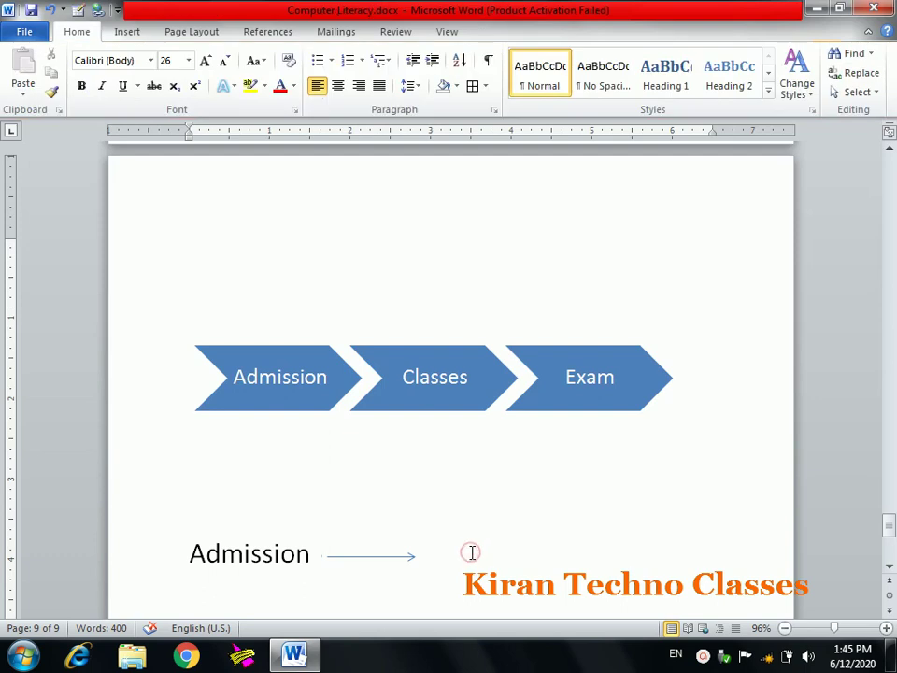
{"action": "left_click", "coordinate": [444, 553]}
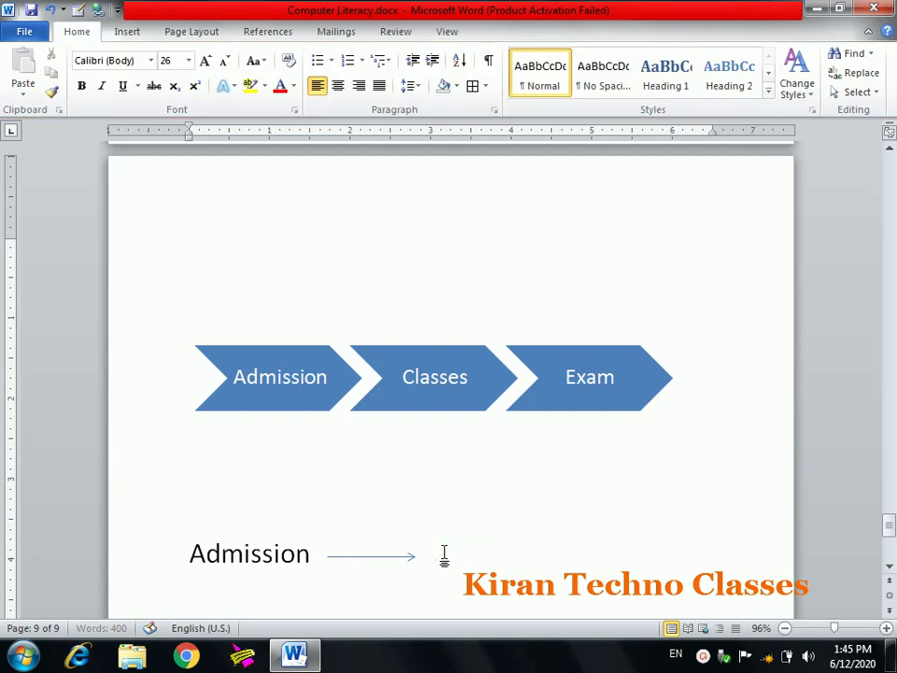
Step: Type 'Classes', draw a second arrow after it, then type 'Exam'
{"action": "type", "text": "Classes"}
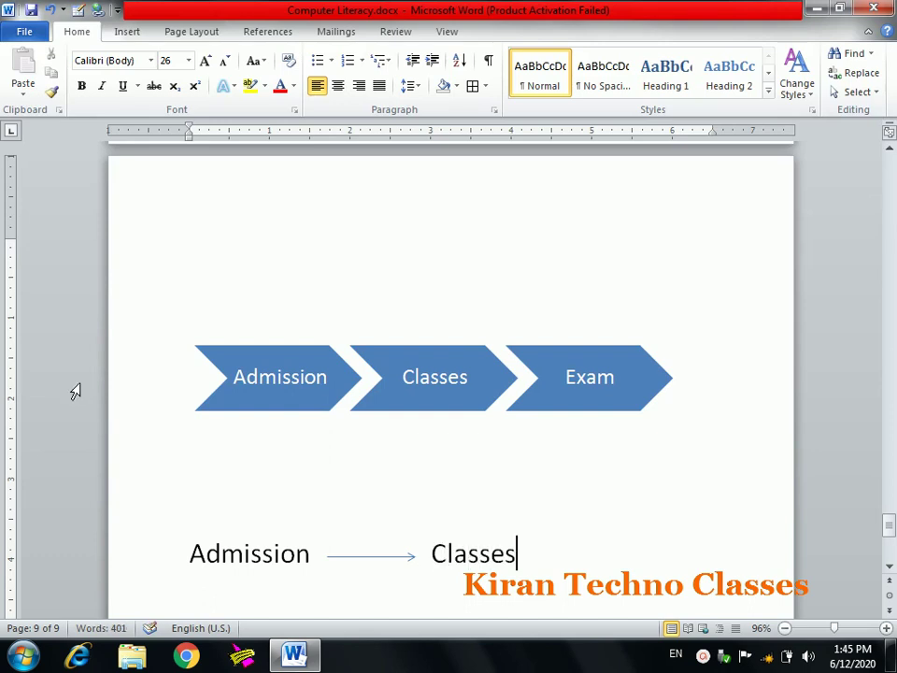
{"action": "left_click", "coordinate": [128, 34]}
{"action": "left_click", "coordinate": [227, 73]}
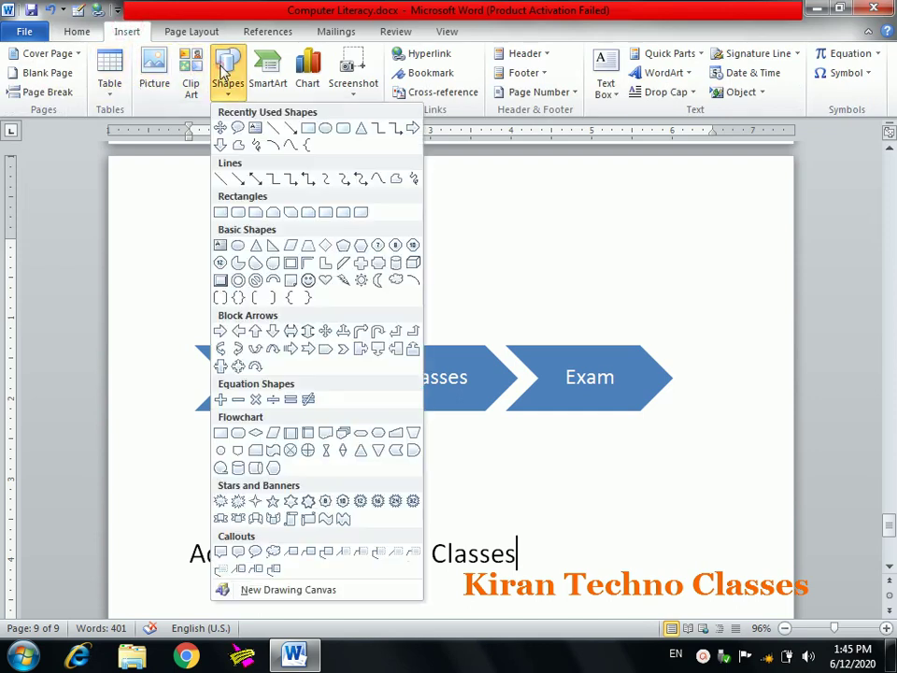
{"action": "left_click", "coordinate": [291, 128]}
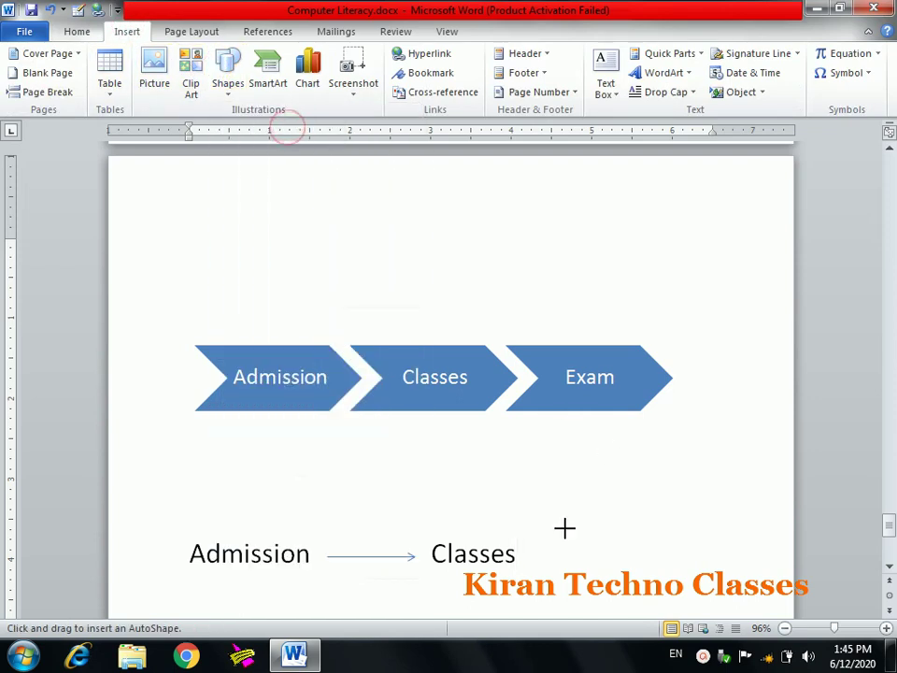
{"action": "left_click_drag", "start_coordinate": [529, 556], "coordinate": [621, 557]}
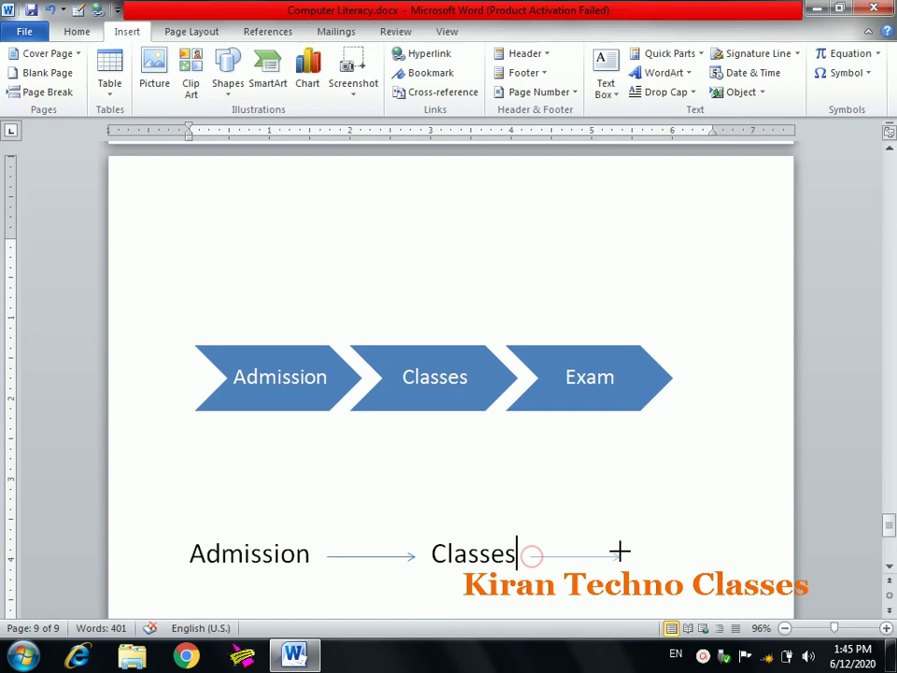
{"action": "left_click", "coordinate": [644, 549]}
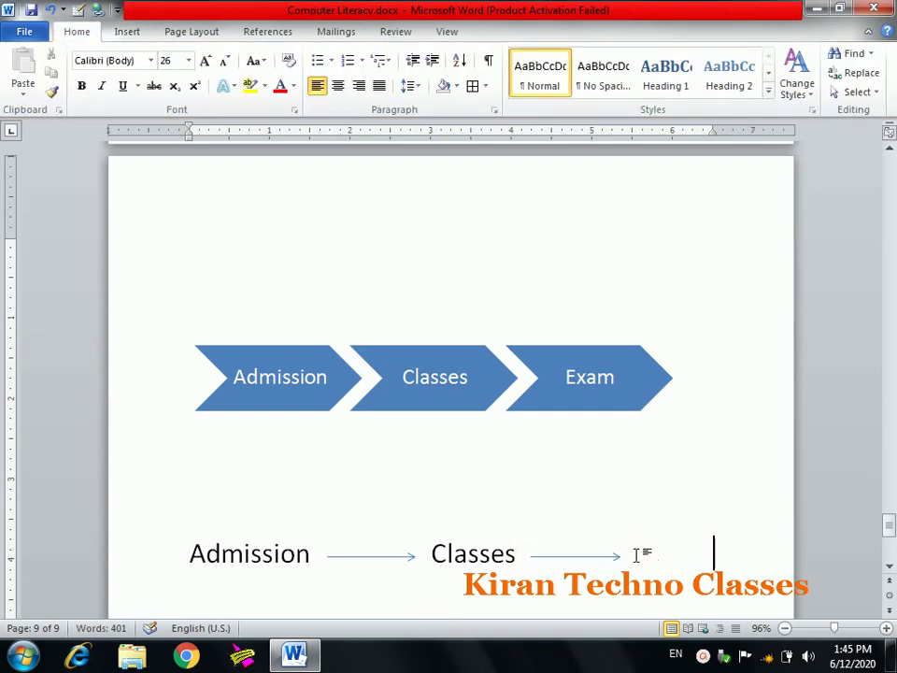
{"action": "left_click", "coordinate": [637, 555]}
{"action": "type", "text": "Exam"}
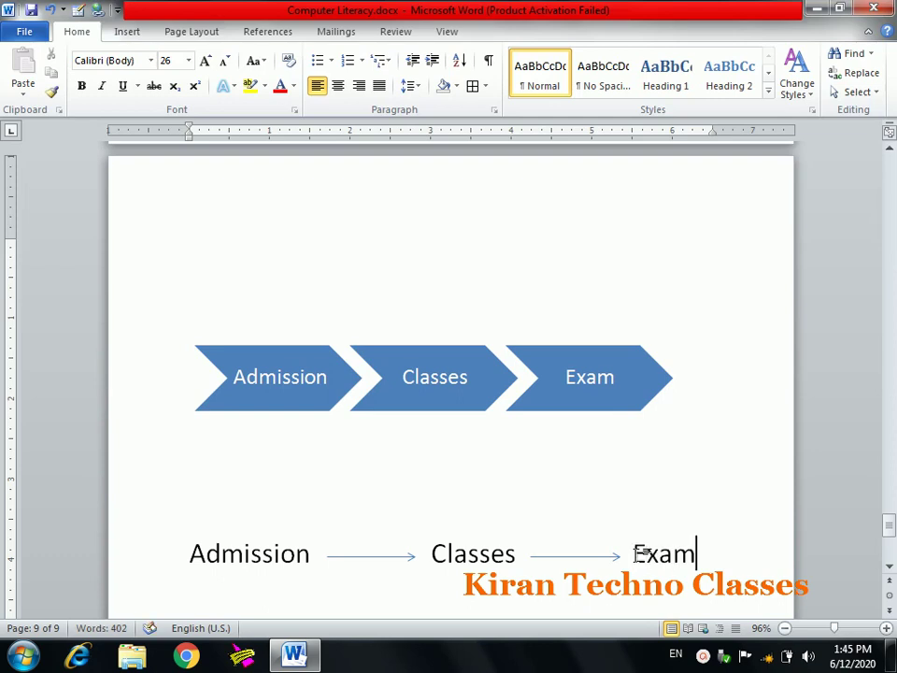
{"action": "left_click", "coordinate": [189, 553]}
Step: Adjust blank lines and stray letters before the row and stretch the left arrow leftward
{"action": "key", "text": "Return"}
{"action": "key", "text": "Return"}
{"action": "key", "text": "Up"}
{"action": "key", "text": "Up"}
{"action": "key", "text": "Delete"}
{"action": "key", "text": "Delete"}
{"action": "key", "text": "Delete"}
{"action": "key", "text": "Delete"}
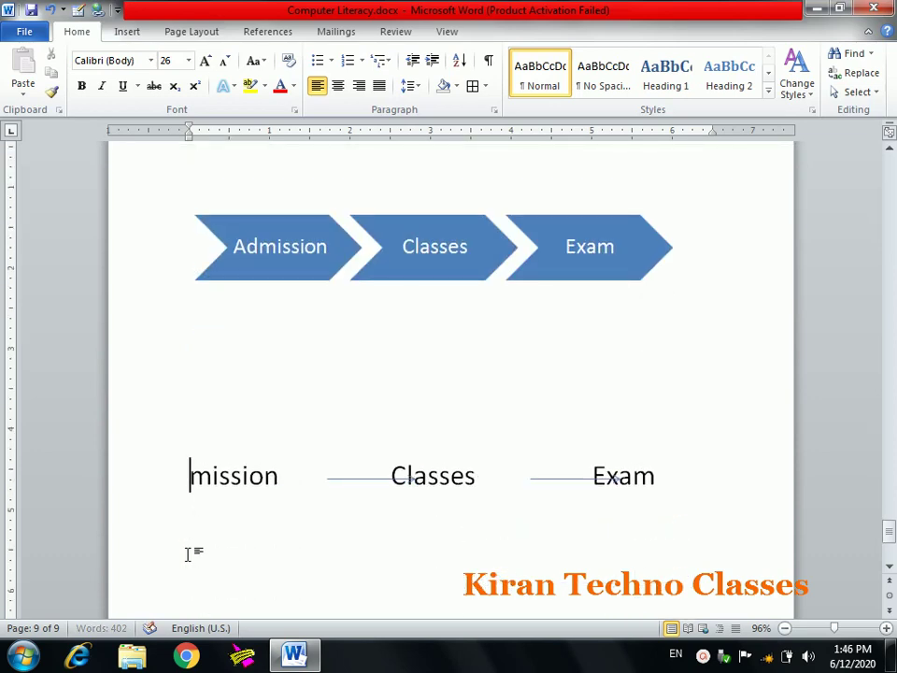
{"action": "type", "text": "A"}
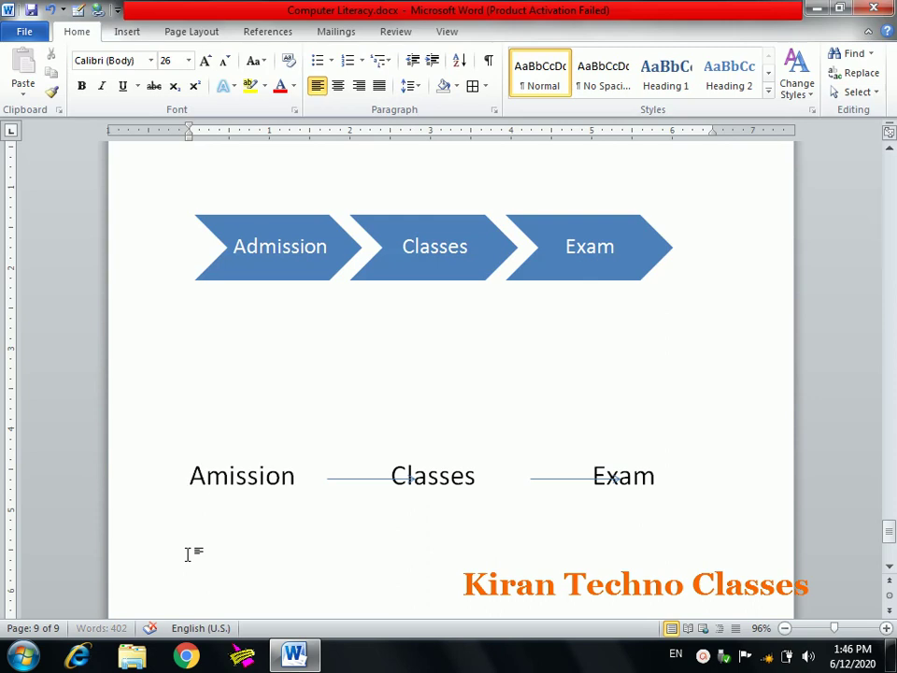
{"action": "type", "text": "D"}
{"action": "key", "text": "BackSpace"}
{"action": "key", "text": "BackSpace"}
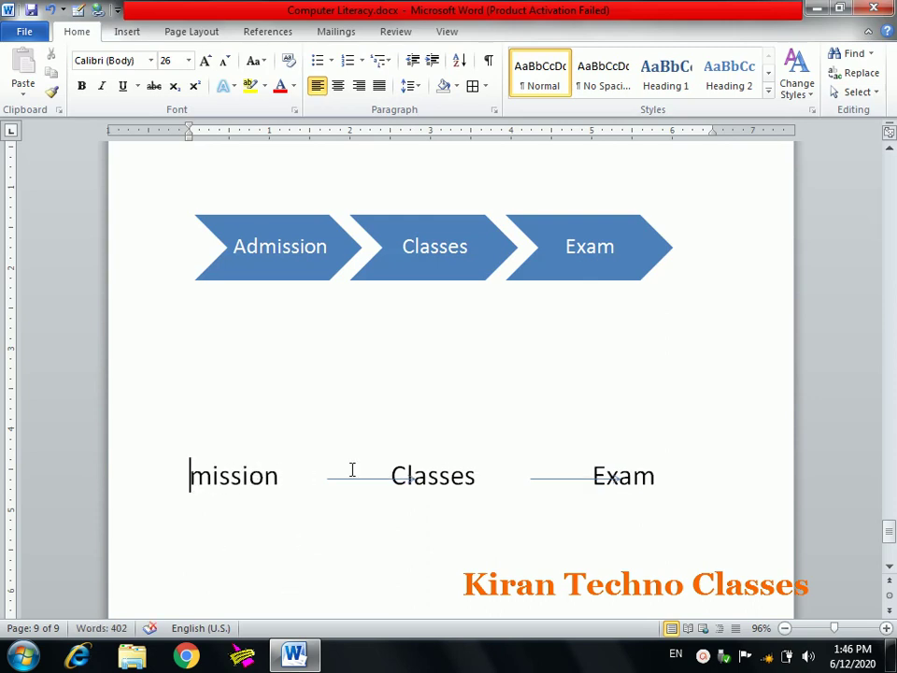
{"action": "left_click", "coordinate": [355, 483]}
{"action": "left_click_drag", "start_coordinate": [326, 478], "coordinate": [305, 478]}
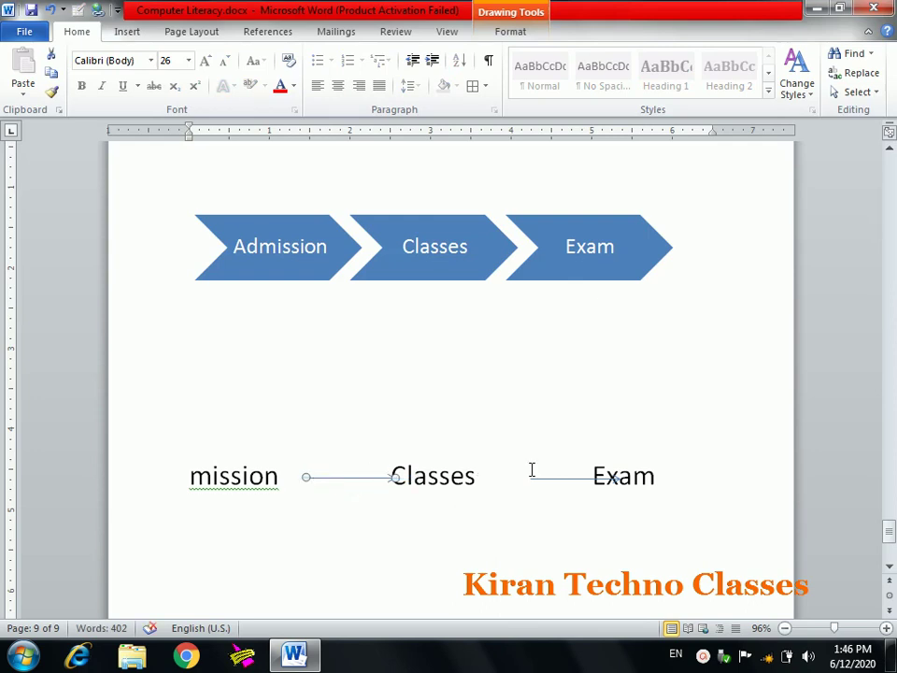
Step: Delete the typed Admission–Classes–Exam line and both arrows, then select the chevron diagram
{"action": "triple_click", "coordinate": [687, 477]}
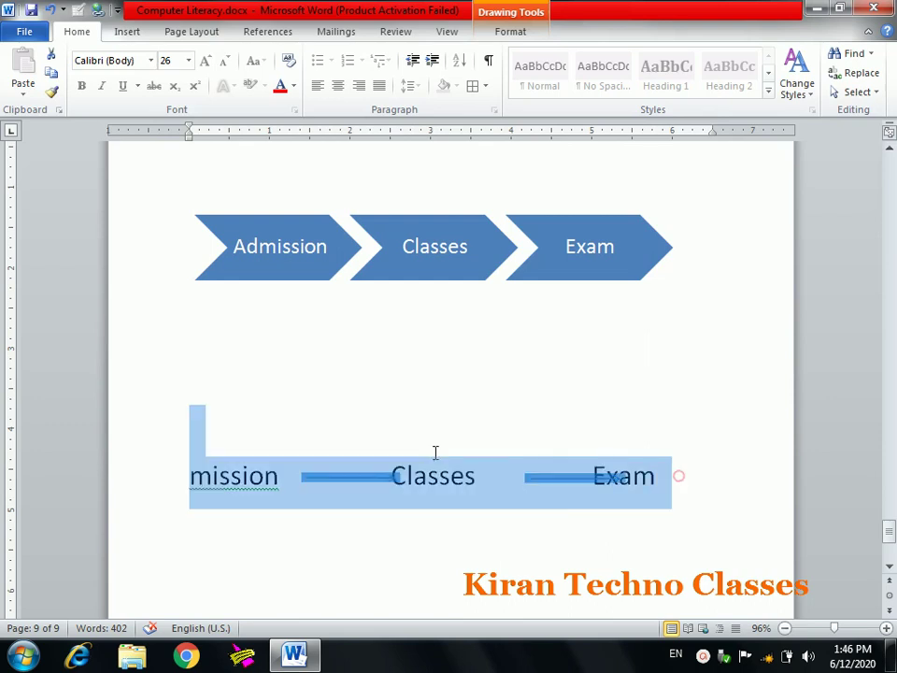
{"action": "left_click", "coordinate": [222, 472]}
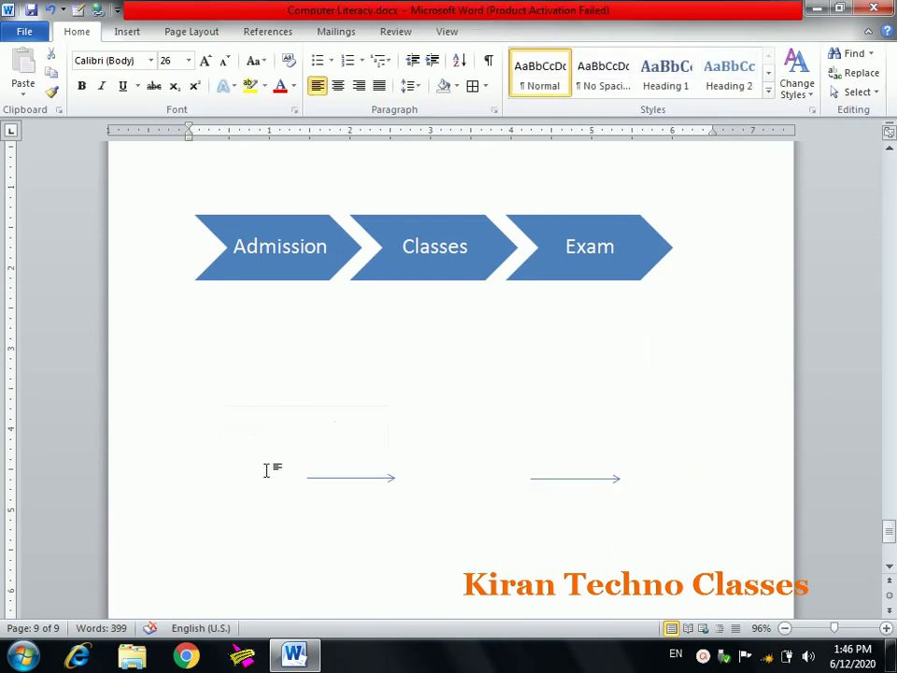
{"action": "left_click", "coordinate": [312, 475]}
{"action": "key", "text": "Delete"}
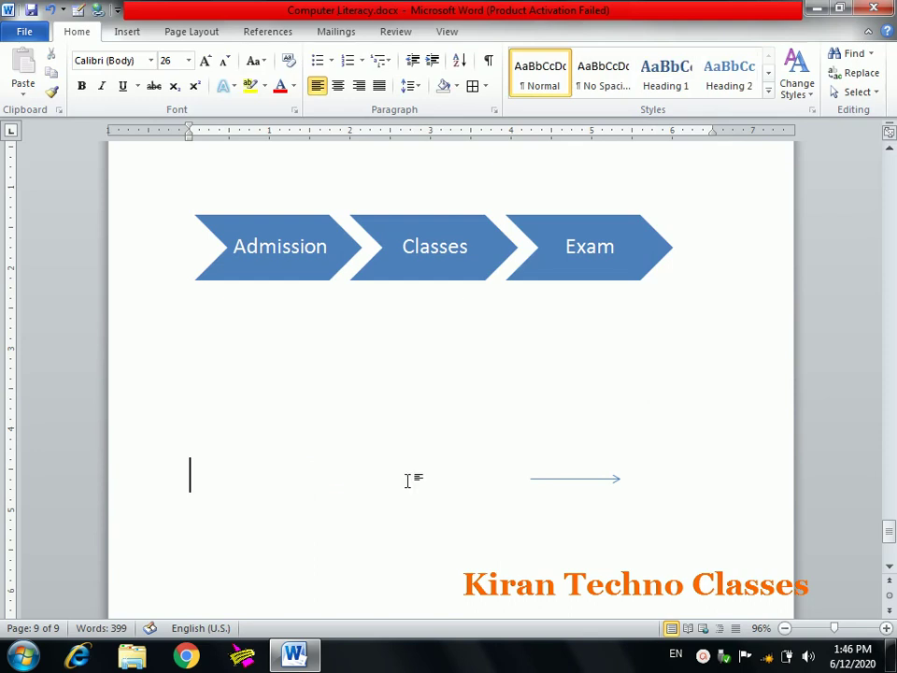
{"action": "left_click", "coordinate": [579, 479]}
{"action": "key", "text": "Delete"}
{"action": "left_click", "coordinate": [307, 261]}
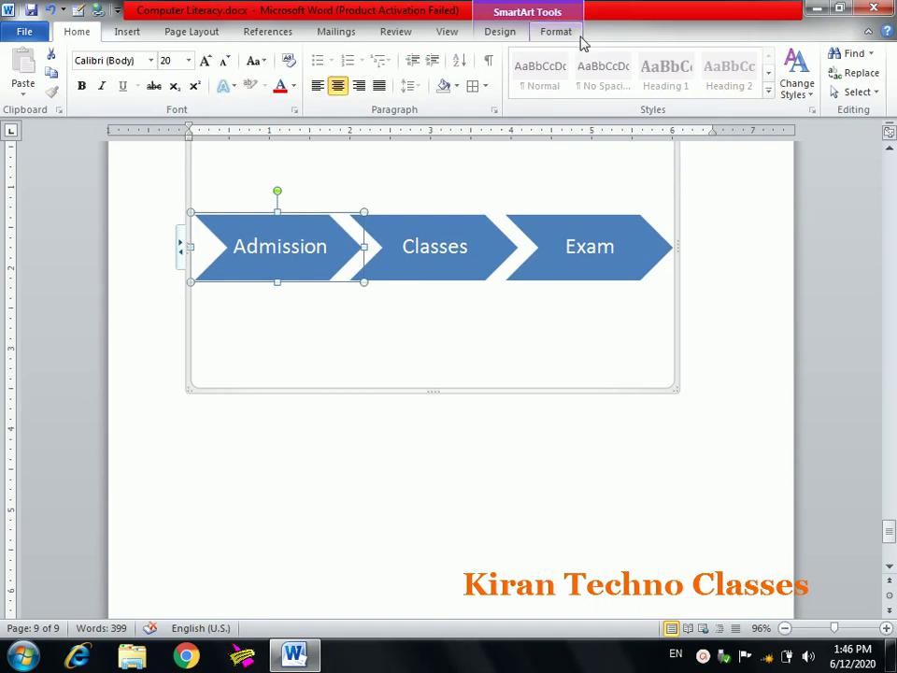
{"action": "left_click", "coordinate": [550, 8]}
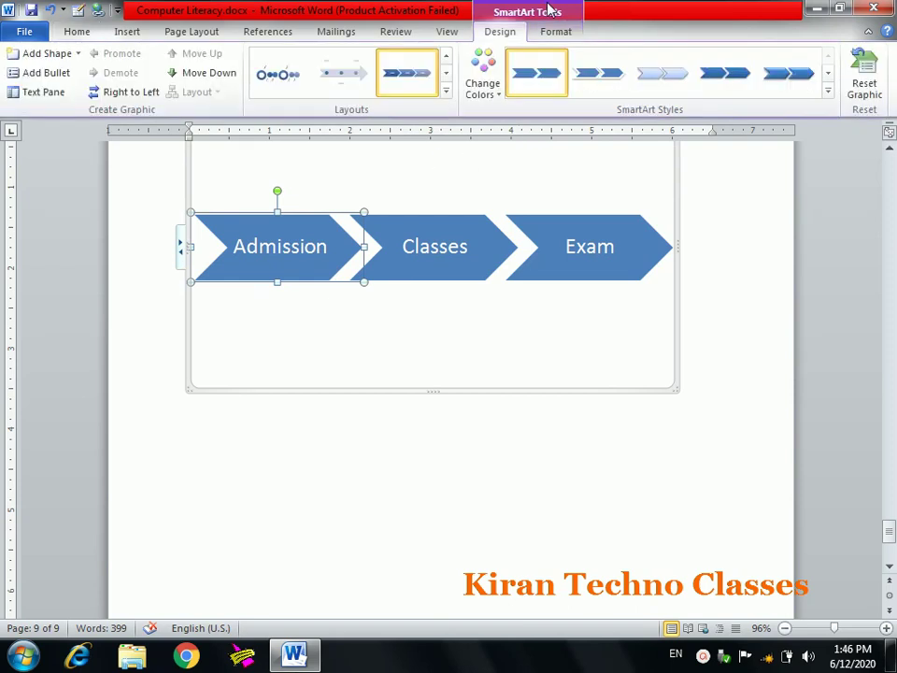
Step: Apply the Colorful green-teal-purple scheme and a 3-D SmartArt style to the chevrons
{"action": "left_click", "coordinate": [483, 94]}
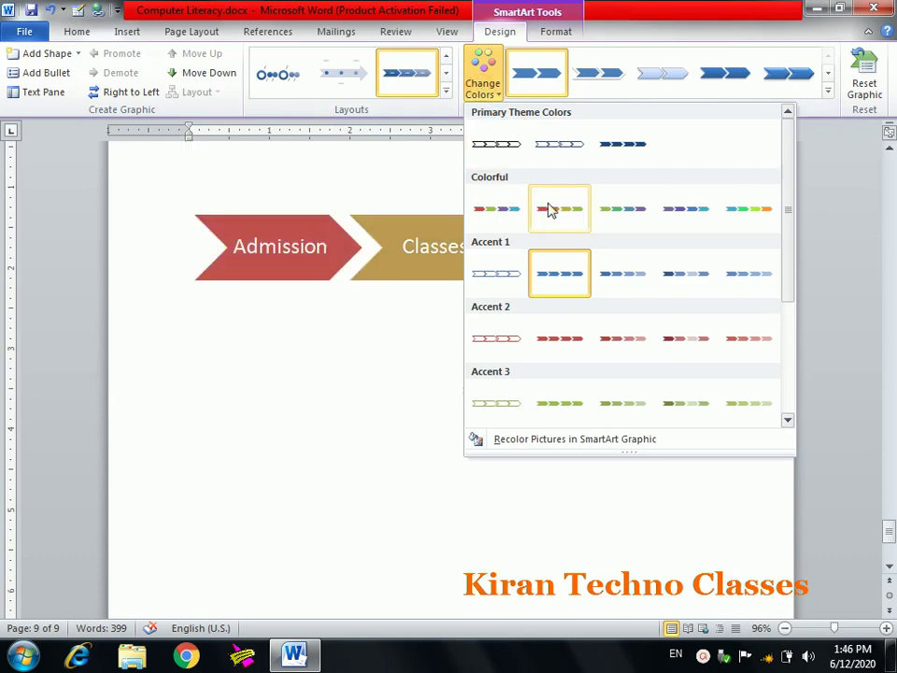
{"action": "left_click", "coordinate": [612, 211]}
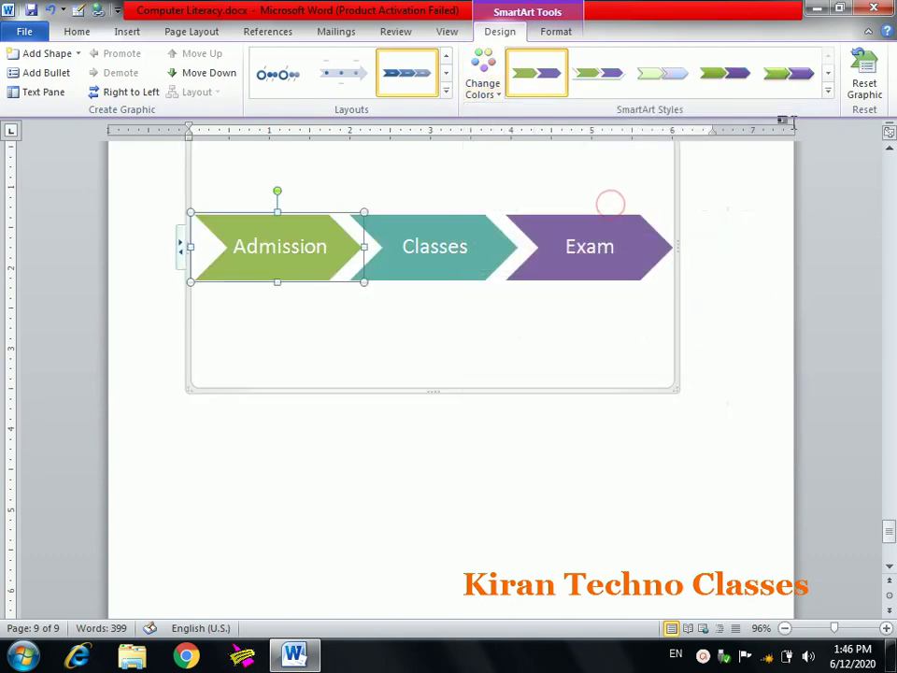
{"action": "left_click", "coordinate": [829, 91]}
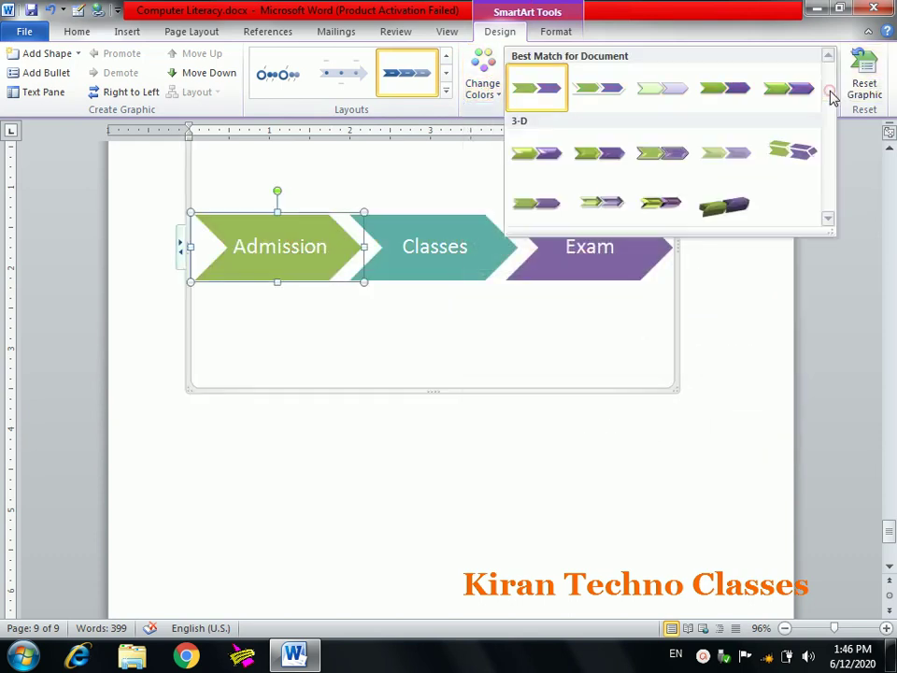
{"action": "left_click", "coordinate": [614, 156]}
{"action": "left_click", "coordinate": [731, 301]}
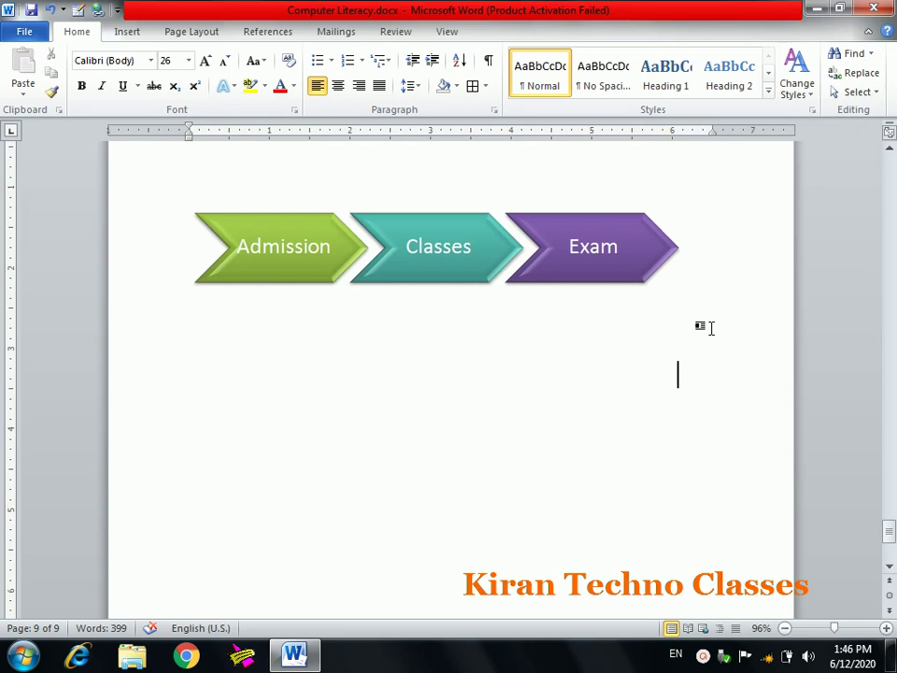
{"action": "left_click", "coordinate": [708, 327]}
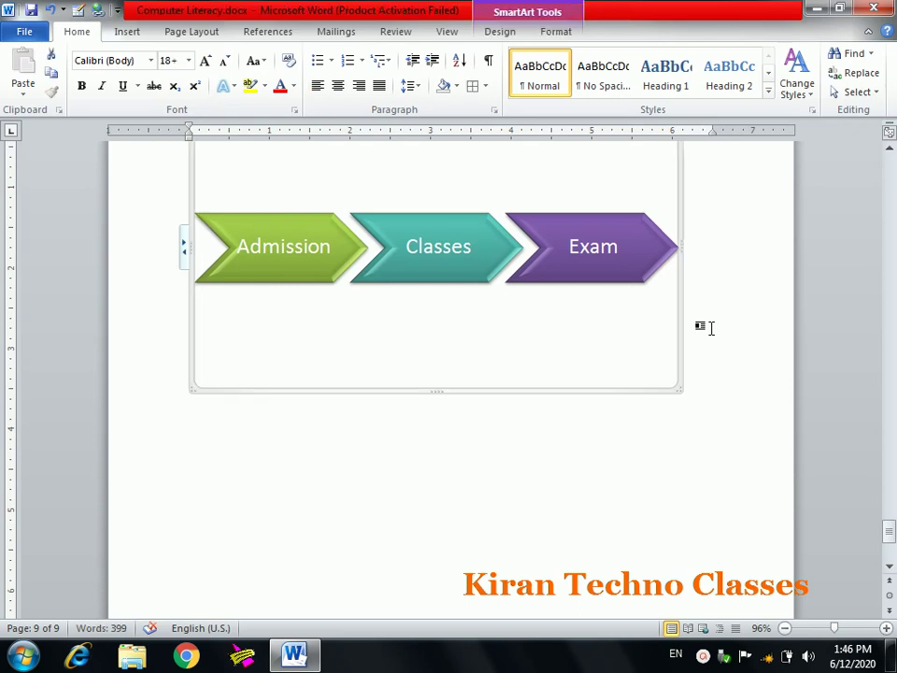
{"action": "left_click", "coordinate": [321, 448]}
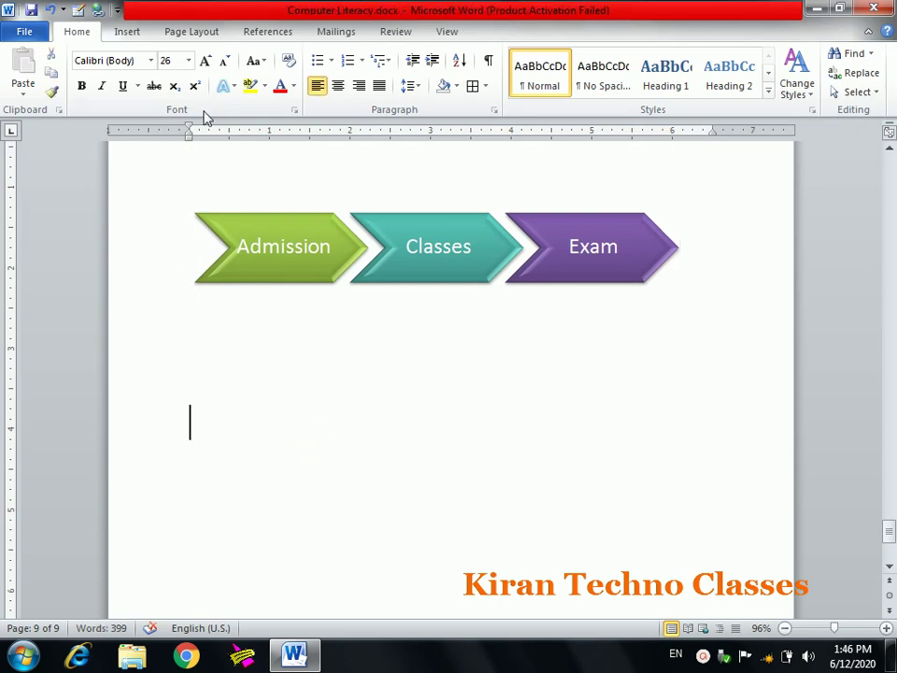
Step: Insert a Horizontal Hierarchy SmartArt from the Hierarchy category below the chevrons
{"action": "left_click", "coordinate": [128, 32]}
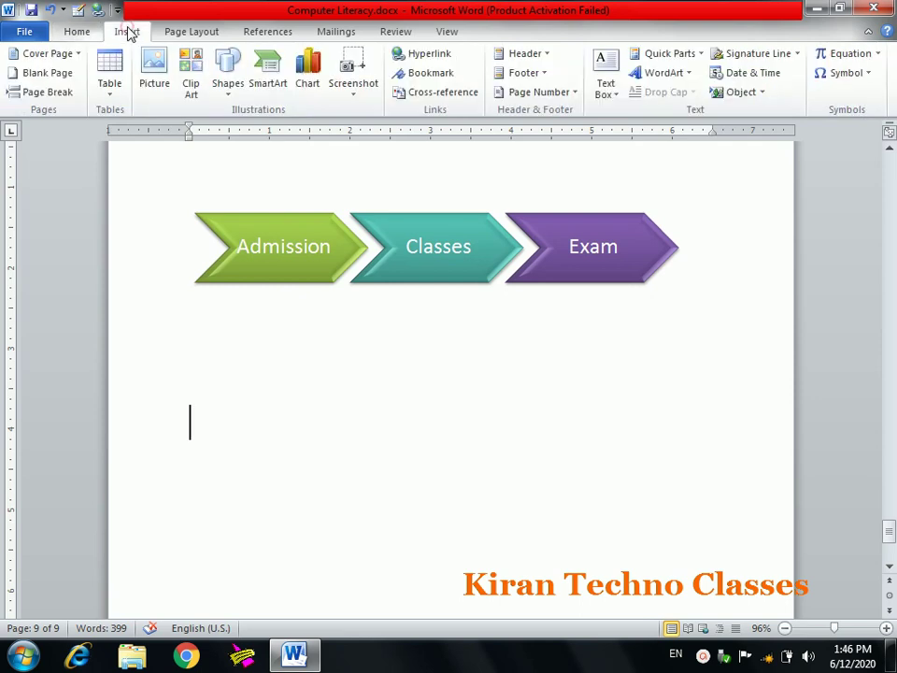
{"action": "left_click", "coordinate": [270, 71]}
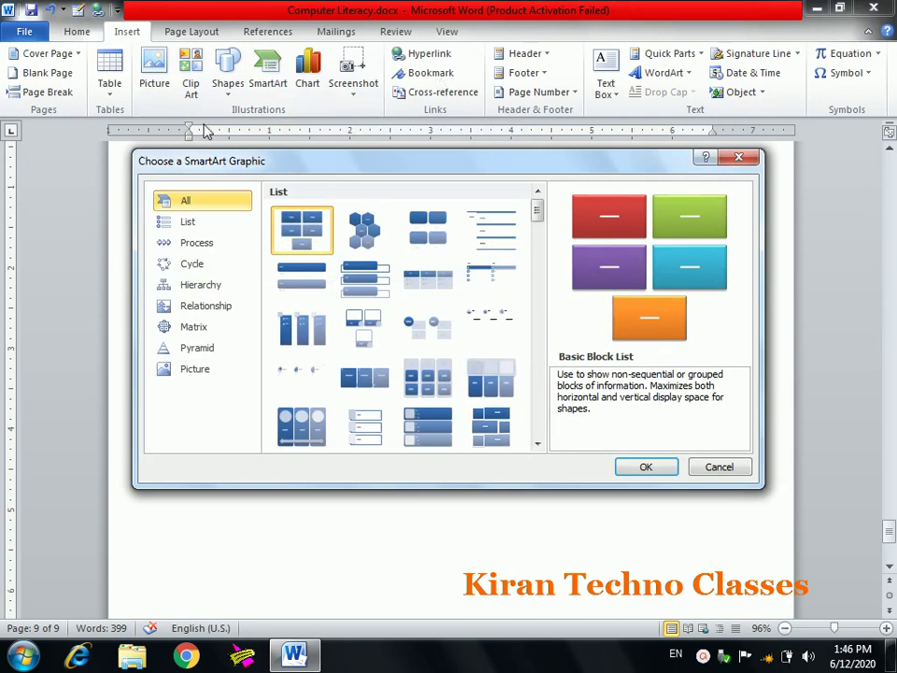
{"action": "left_click", "coordinate": [195, 263]}
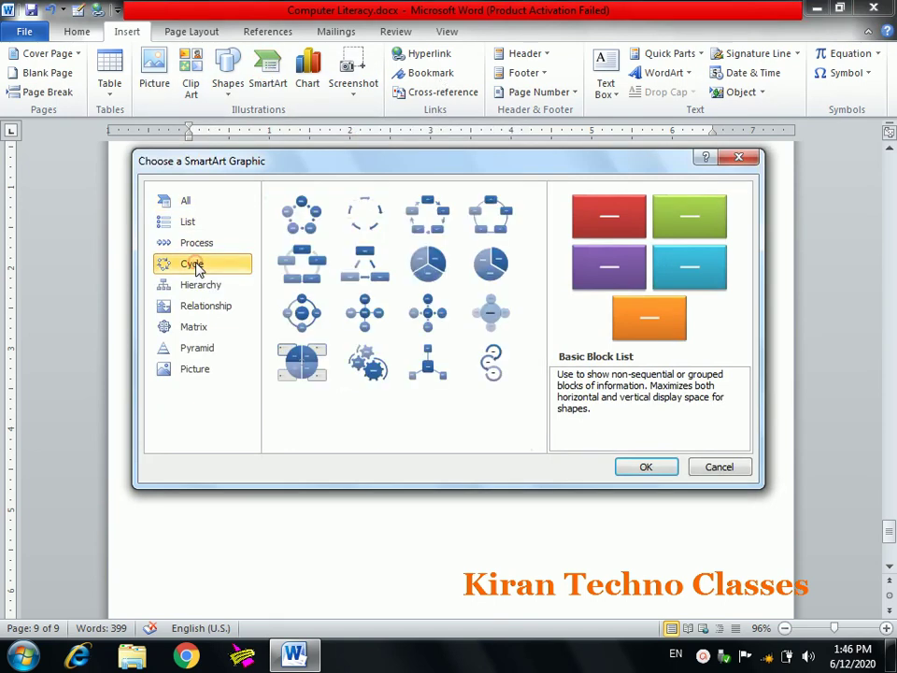
{"action": "left_click", "coordinate": [199, 287]}
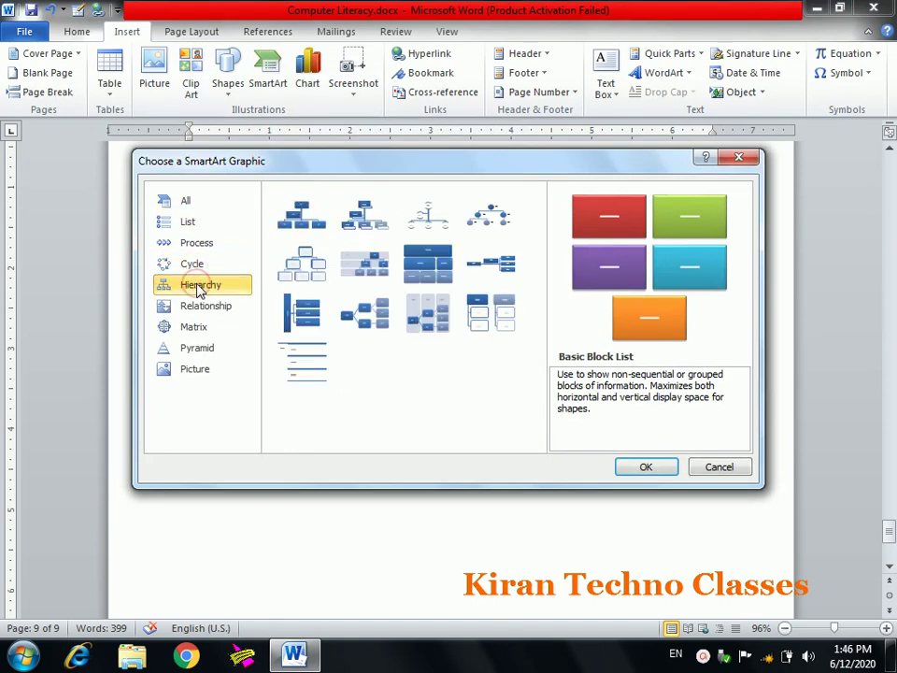
{"action": "left_click", "coordinate": [382, 320]}
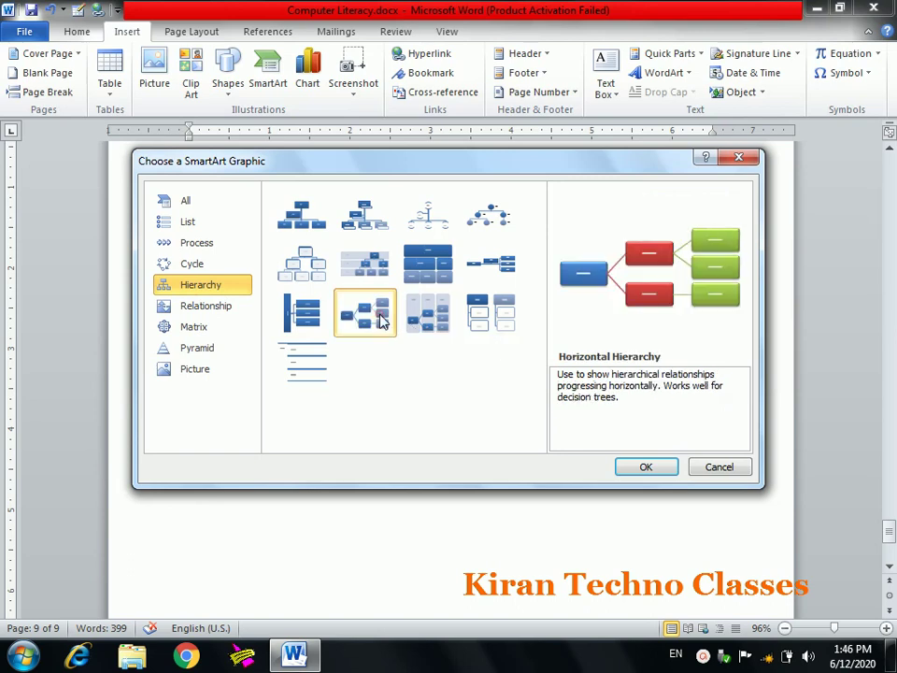
{"action": "left_click", "coordinate": [643, 467]}
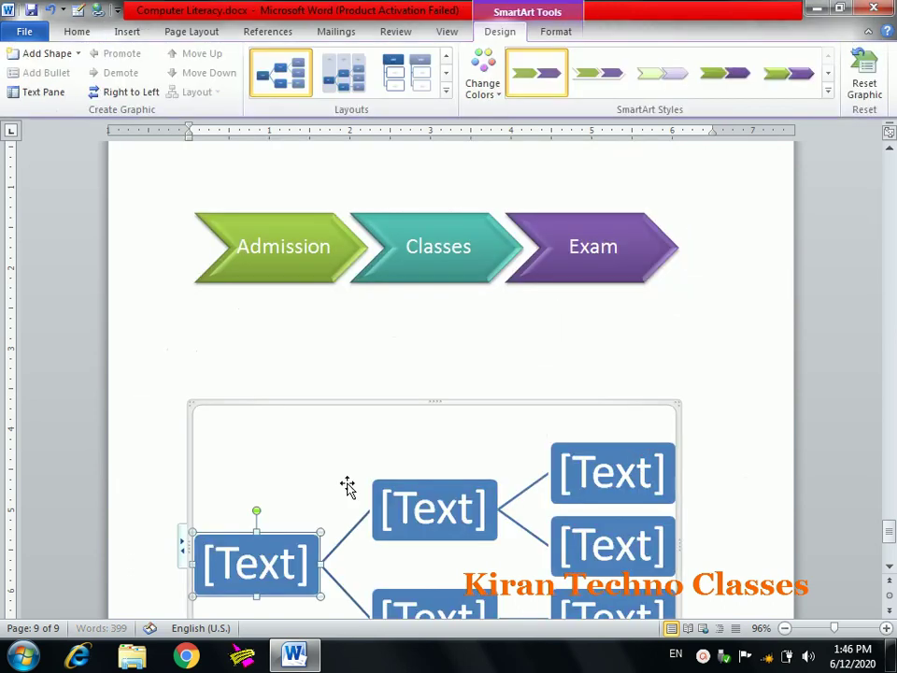
Step: Label the hierarchy boxes Computer, Analog and Digital
{"action": "left_click", "coordinate": [252, 572]}
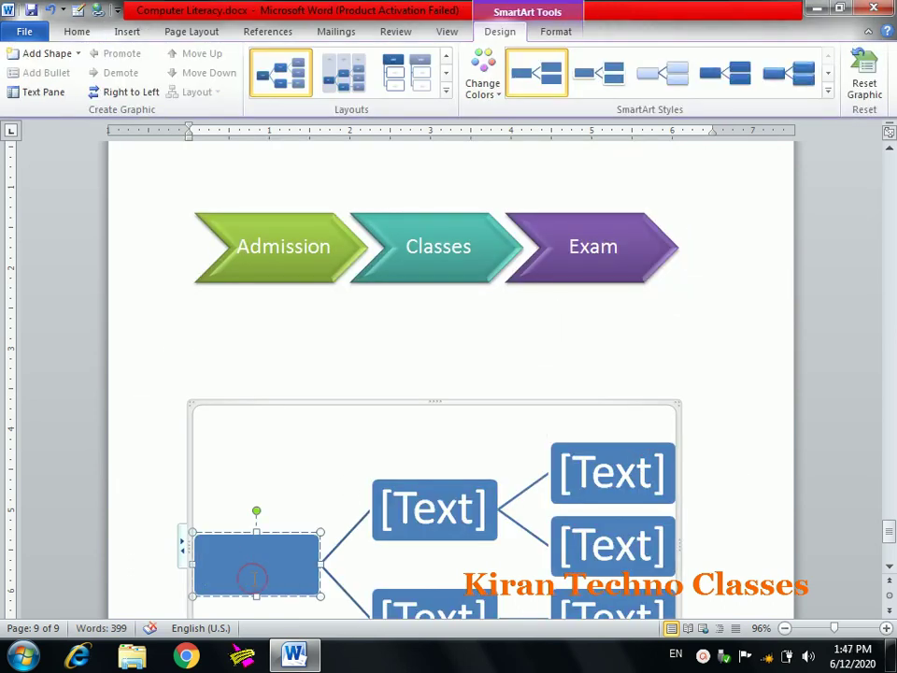
{"action": "type", "text": "Comp"}
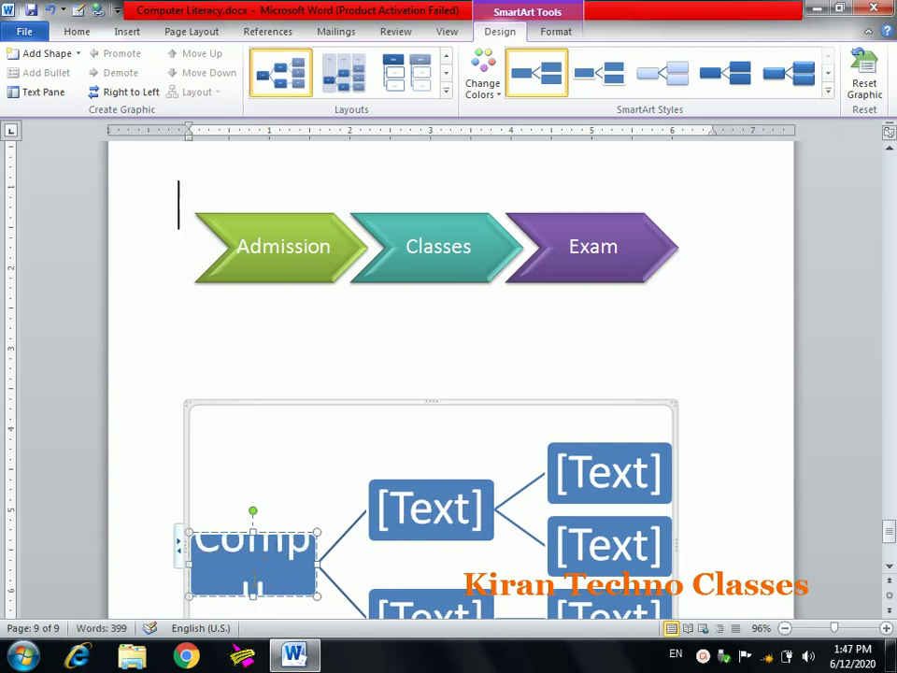
{"action": "type", "text": "uter"}
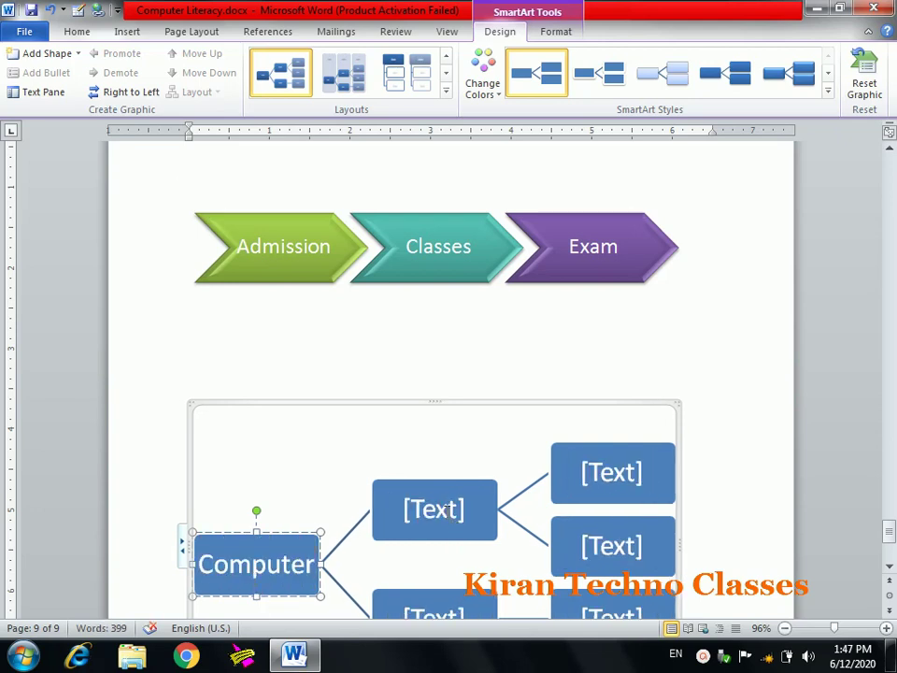
{"action": "left_click", "coordinate": [449, 506]}
{"action": "left_click_drag", "start_coordinate": [888, 530], "coordinate": [889, 539]}
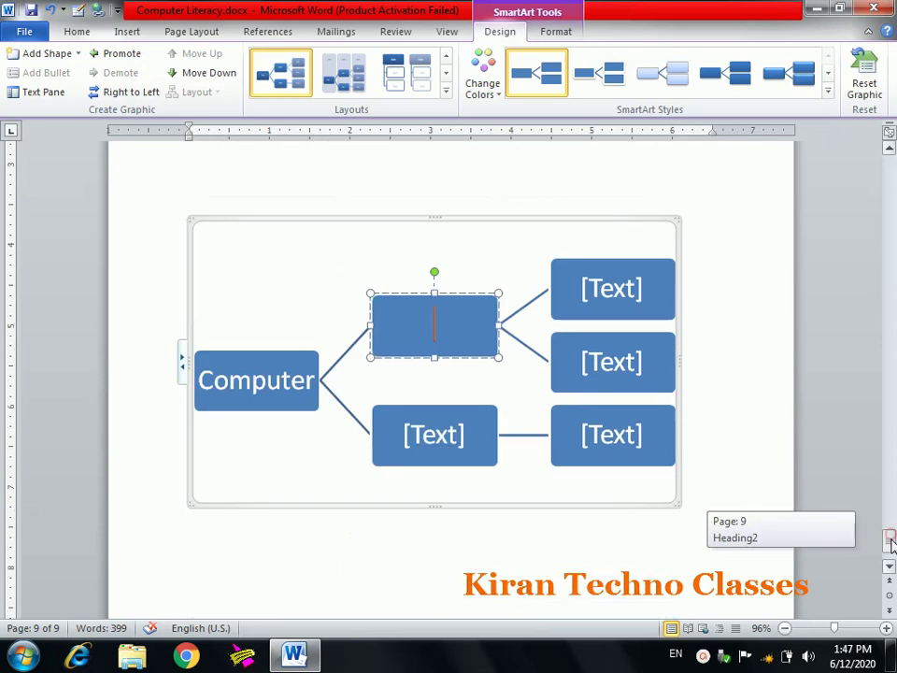
{"action": "left_click", "coordinate": [434, 325]}
{"action": "type", "text": "Analog"}
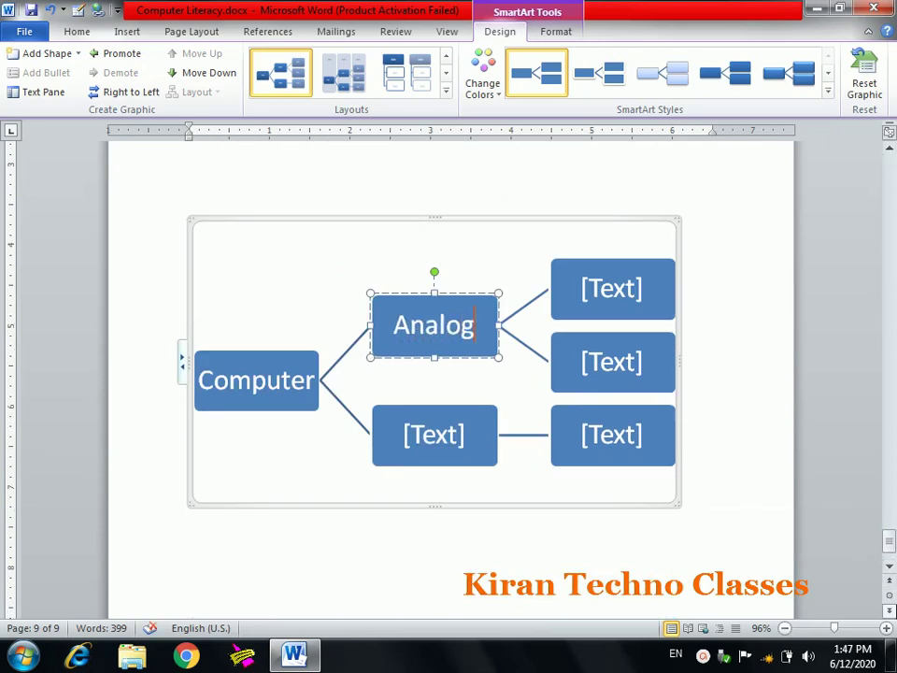
{"action": "left_click", "coordinate": [420, 430]}
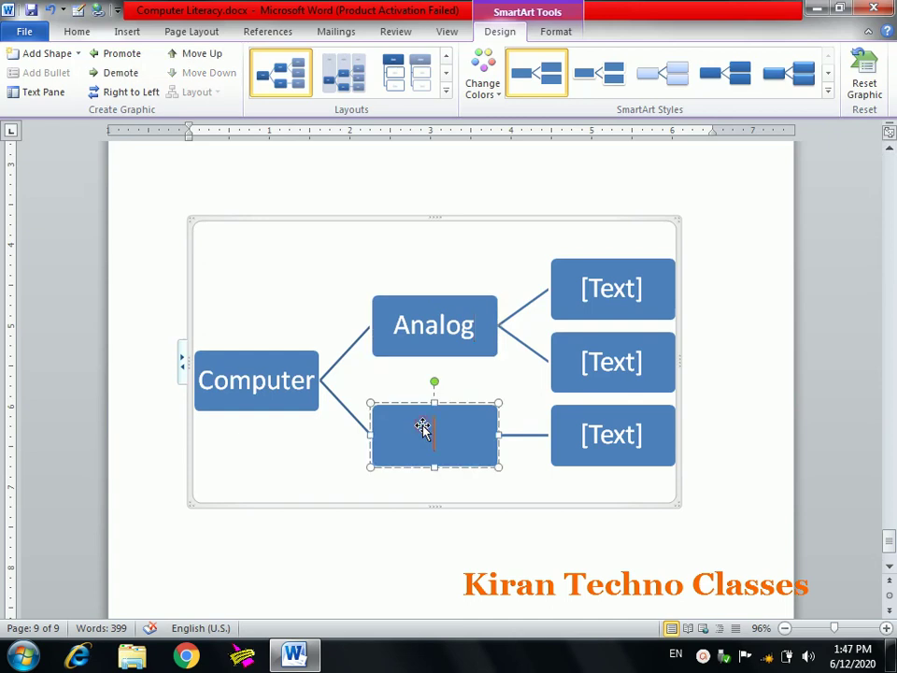
{"action": "type", "text": "Digital"}
{"action": "left_click", "coordinate": [278, 503]}
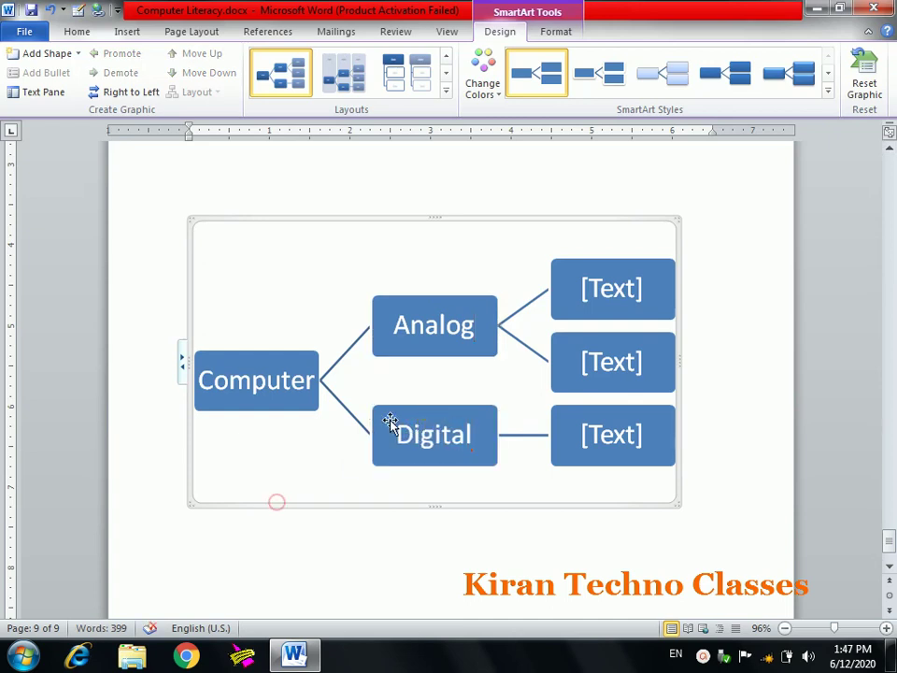
Step: Add a new branch shape below Digital from the Computer box and name it Hybrid
{"action": "left_click", "coordinate": [266, 401]}
{"action": "right_click", "coordinate": [267, 400]}
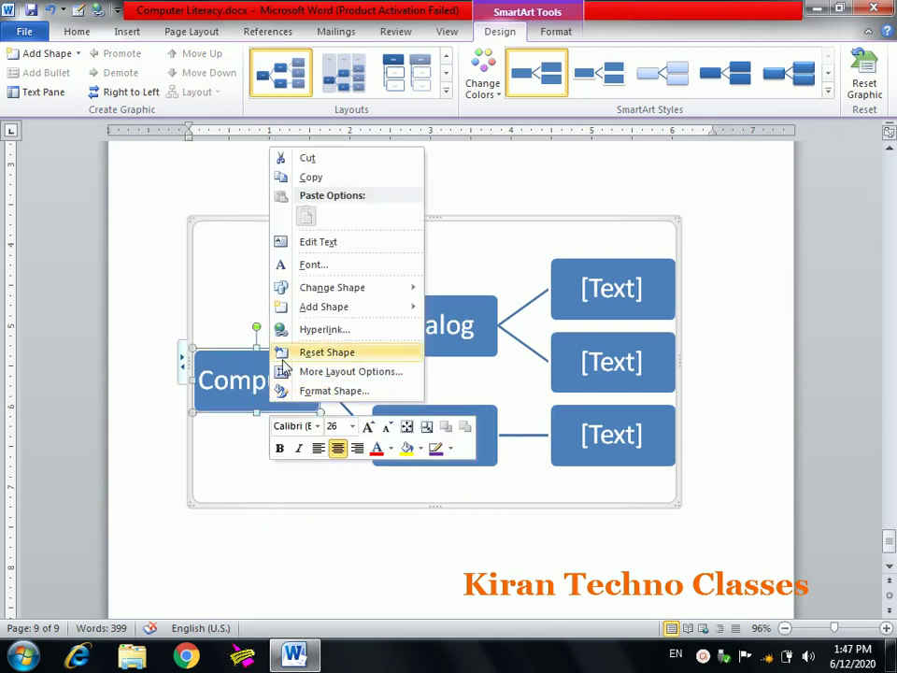
{"action": "mouse_move", "coordinate": [324, 306]}
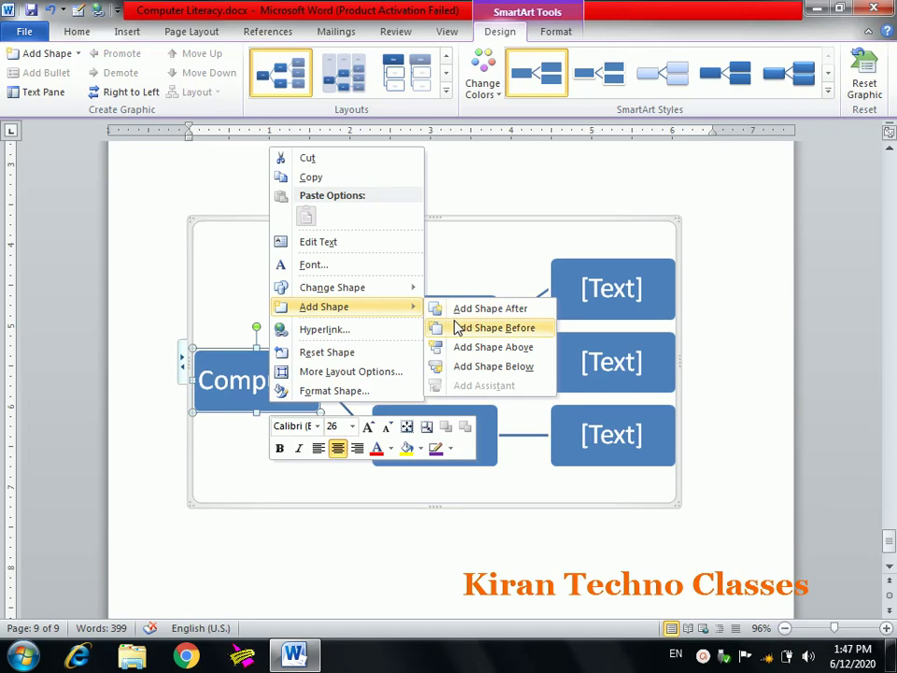
{"action": "left_click", "coordinate": [474, 367]}
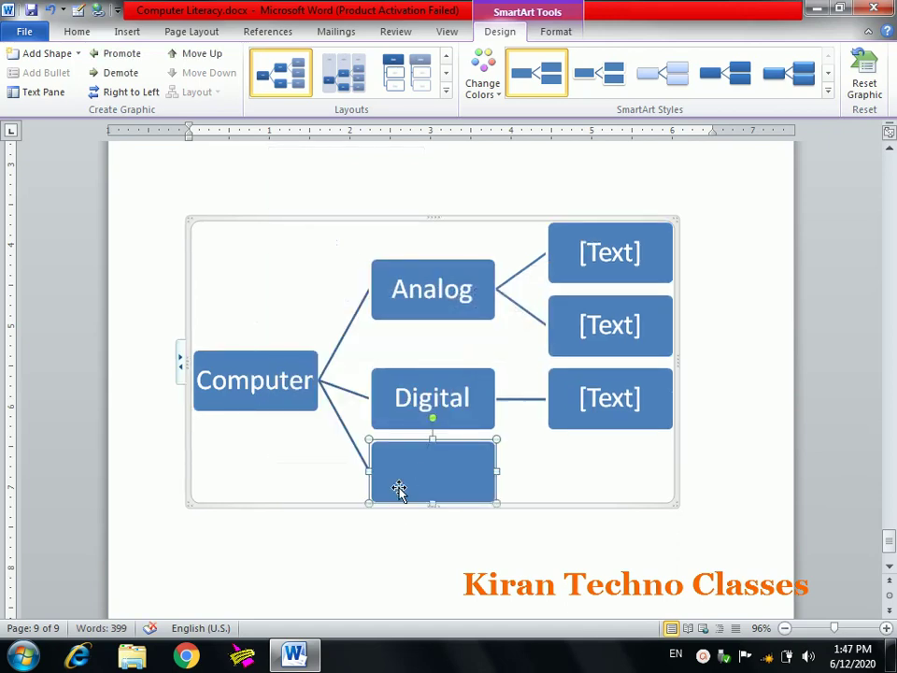
{"action": "type", "text": "Hybrid"}
{"action": "left_click", "coordinate": [549, 480]}
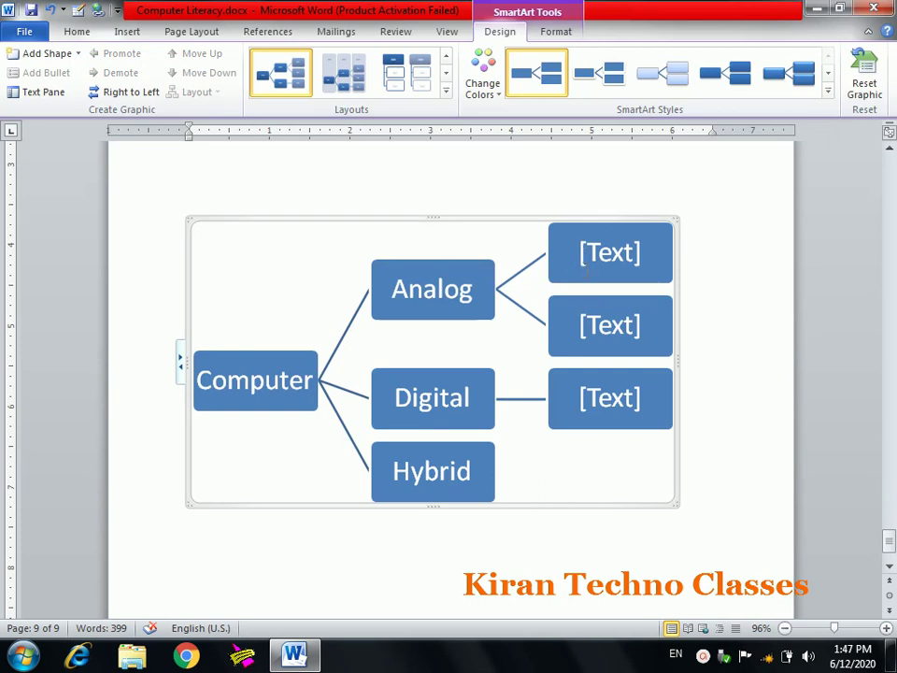
{"action": "left_click", "coordinate": [575, 230]}
Step: Select the top blank [Text] placeholder beside Analog
{"action": "right_click", "coordinate": [575, 230]}
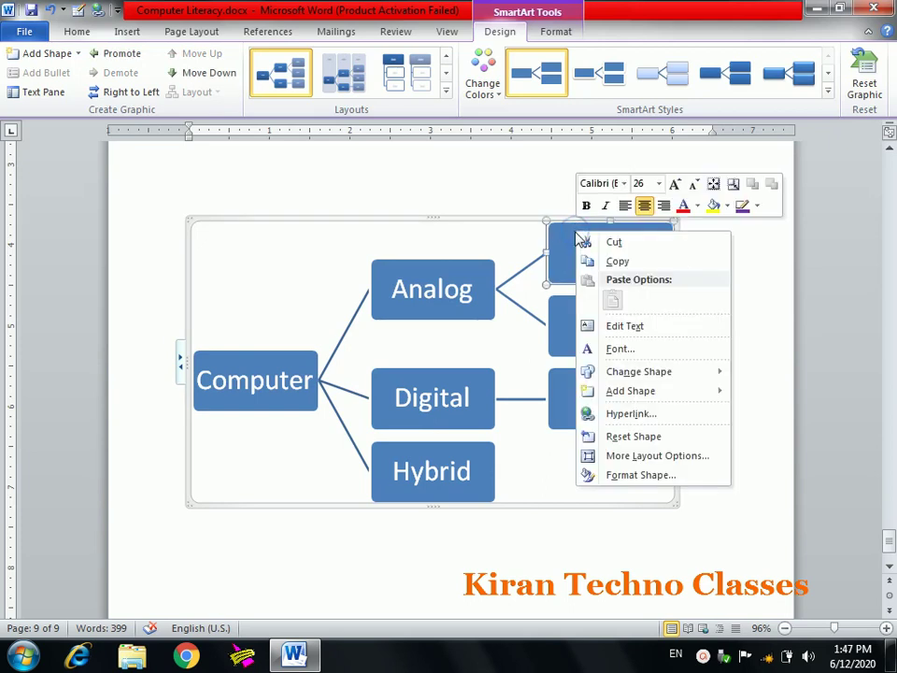
{"action": "left_click", "coordinate": [606, 536]}
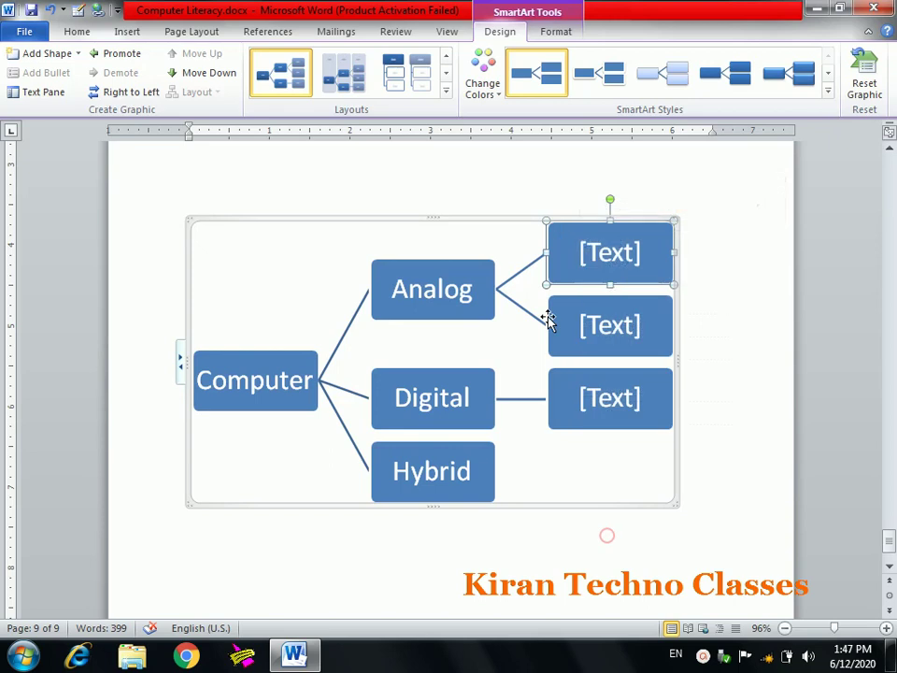
{"action": "left_click", "coordinate": [463, 273]}
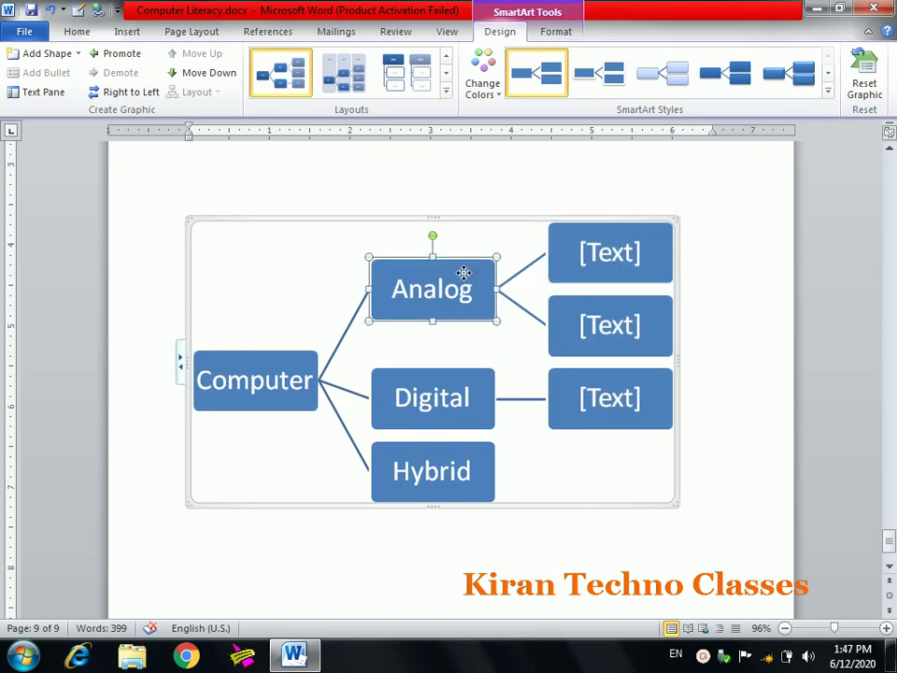
{"action": "left_click", "coordinate": [575, 247]}
{"action": "left_click", "coordinate": [435, 371]}
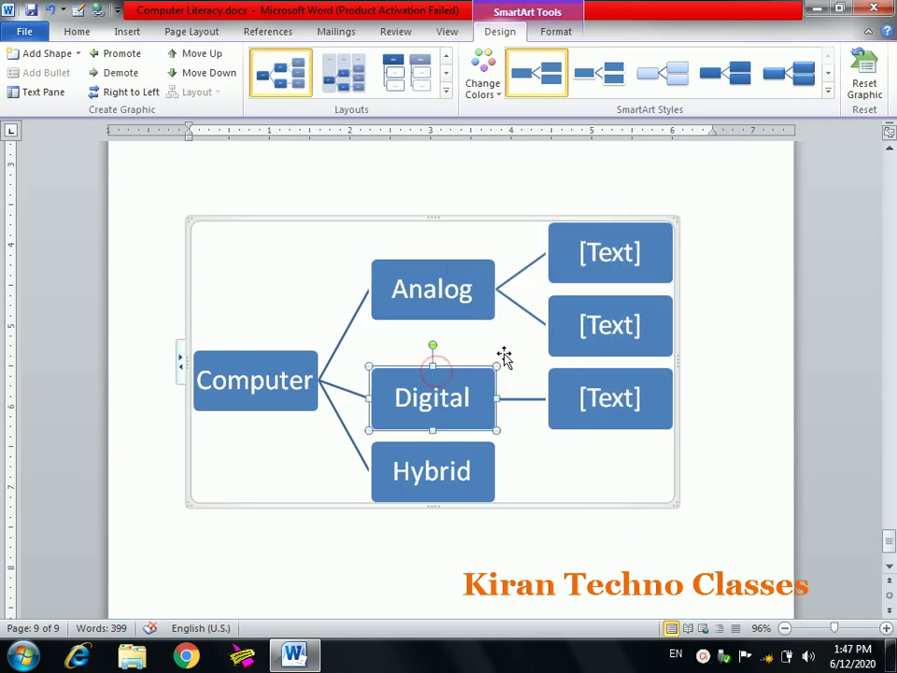
{"action": "left_click", "coordinate": [559, 245]}
{"action": "right_click", "coordinate": [560, 245]}
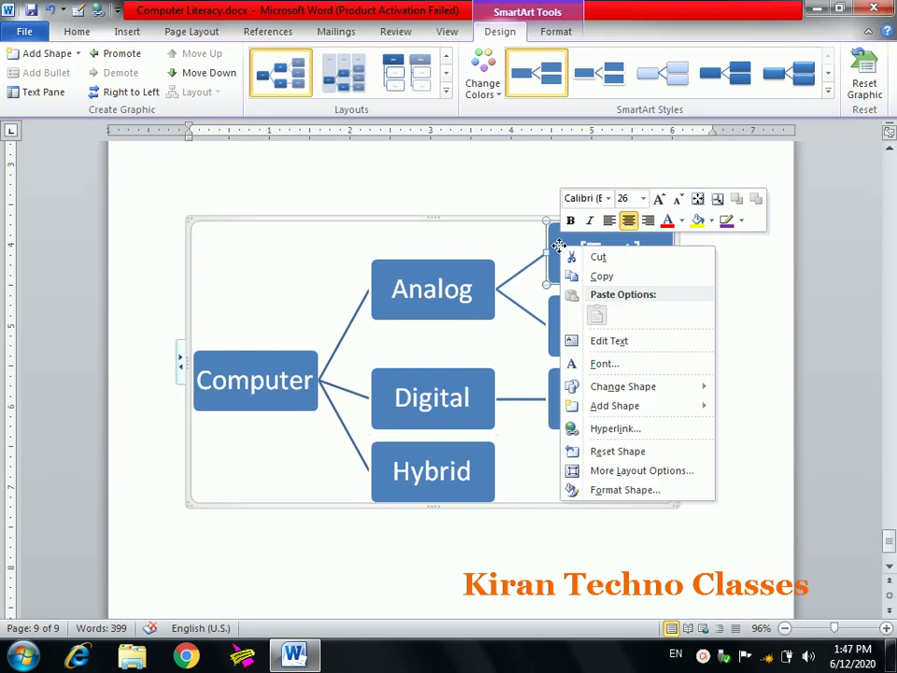
{"action": "left_click", "coordinate": [538, 294]}
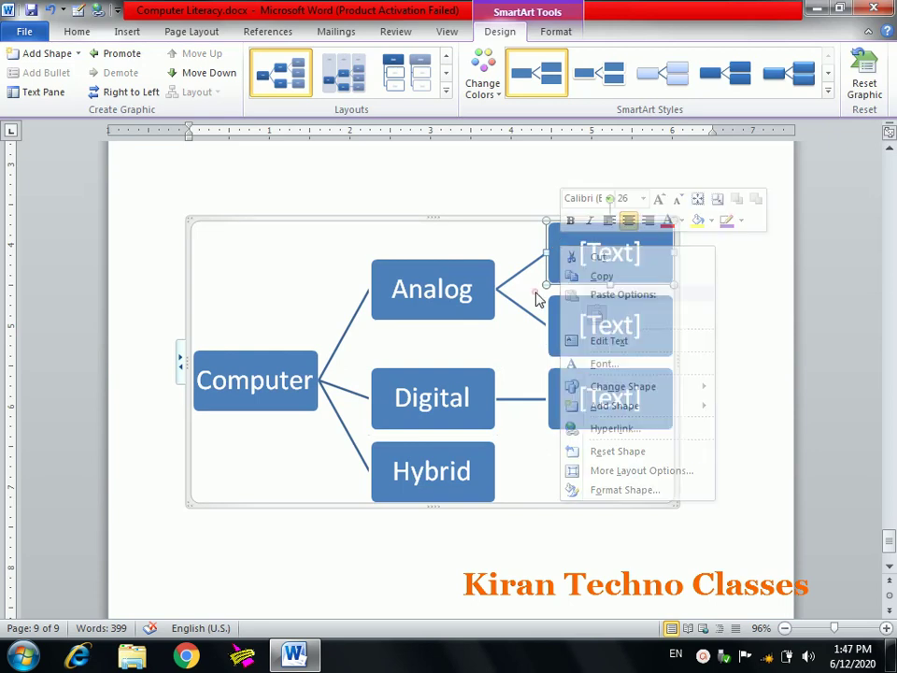
Step: Delete both placeholders beside Analog and click into the blank box beside Digital
{"action": "key", "text": "Delete"}
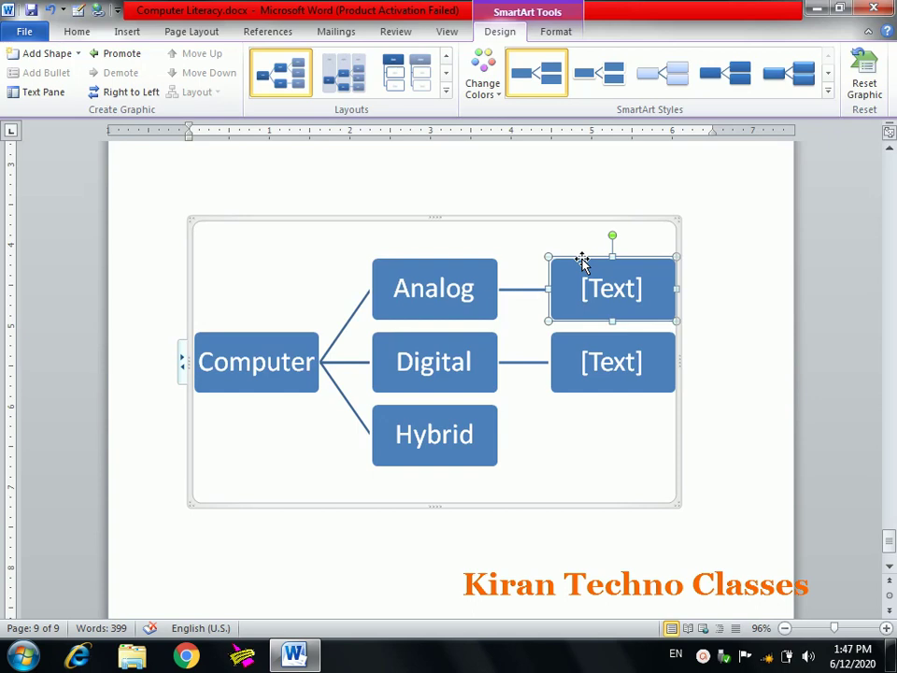
{"action": "key", "text": "Delete"}
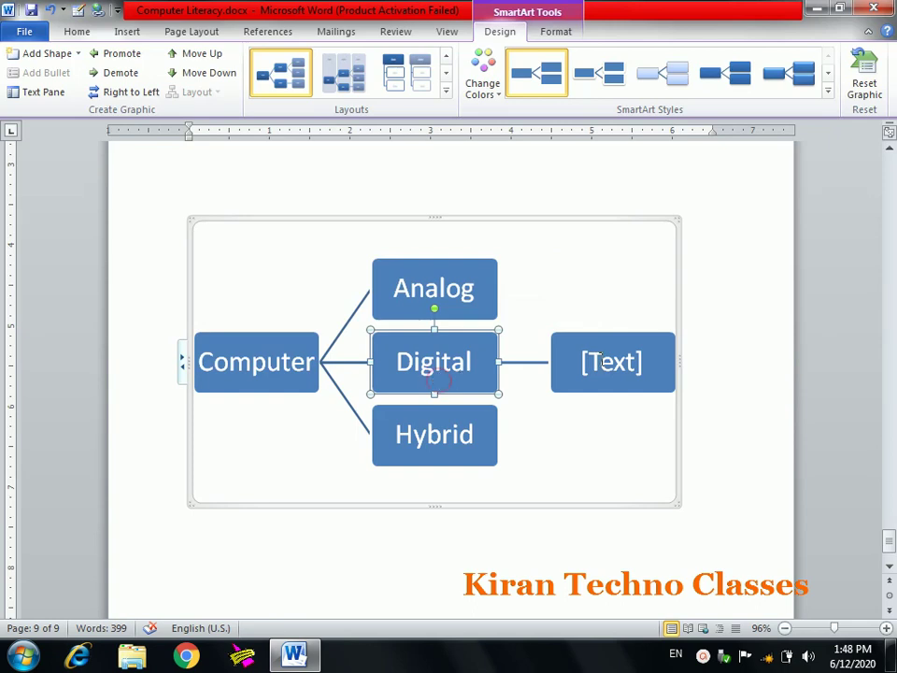
{"action": "left_click", "coordinate": [603, 360]}
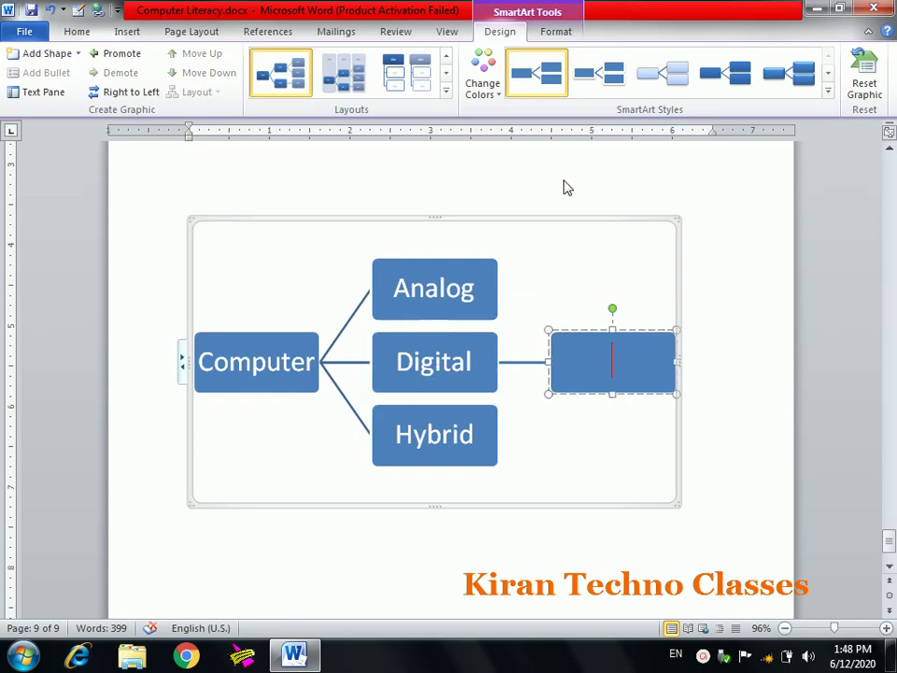
{"action": "left_click", "coordinate": [483, 76]}
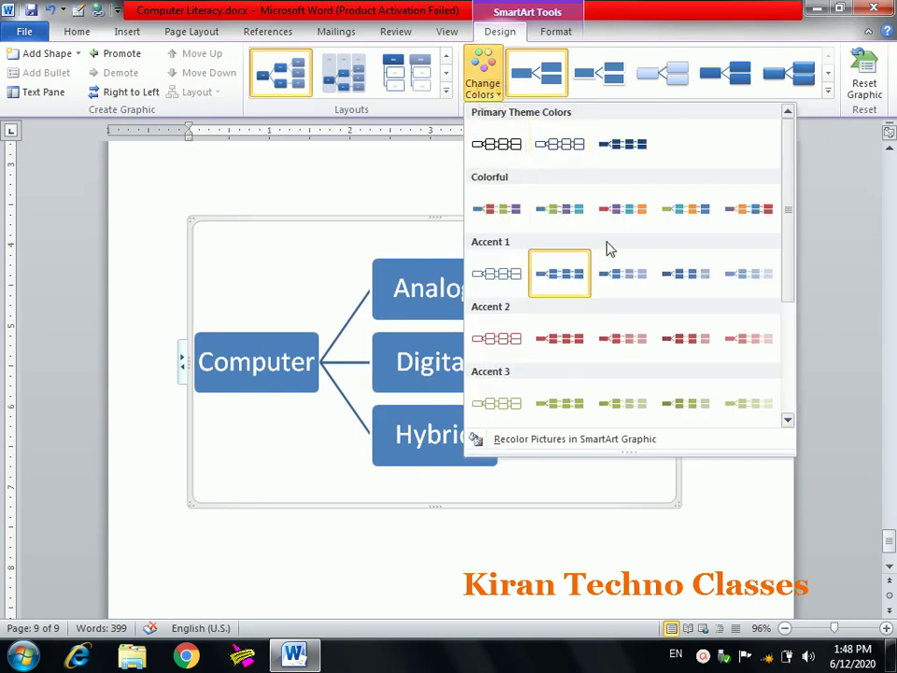
Step: Apply a Colorful color scheme and a lighter pastel SmartArt Style to the Computer hierarchy
{"action": "left_click", "coordinate": [633, 217]}
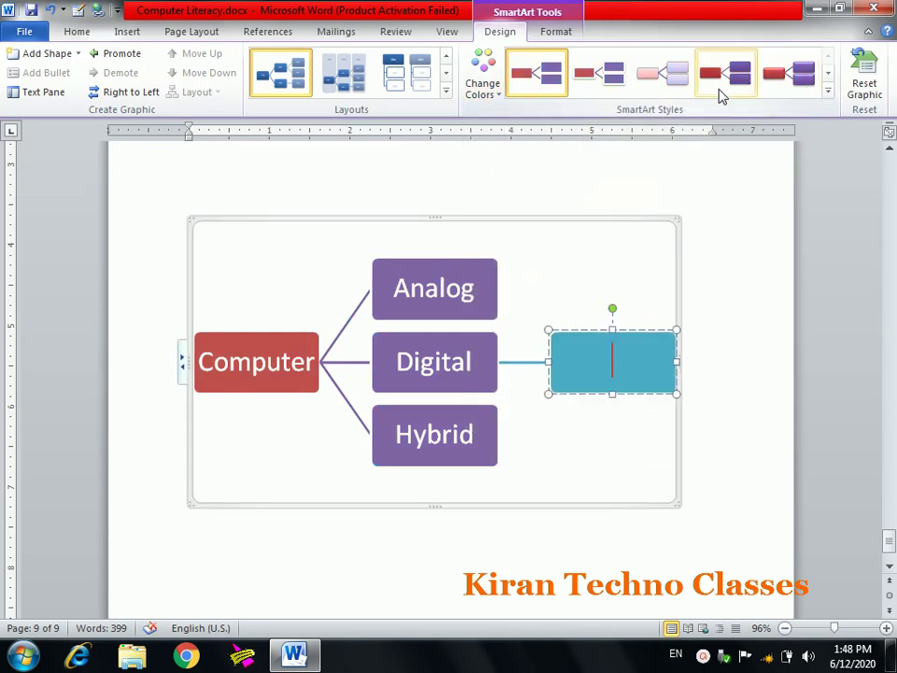
{"action": "left_click", "coordinate": [663, 73]}
{"action": "left_click", "coordinate": [727, 453]}
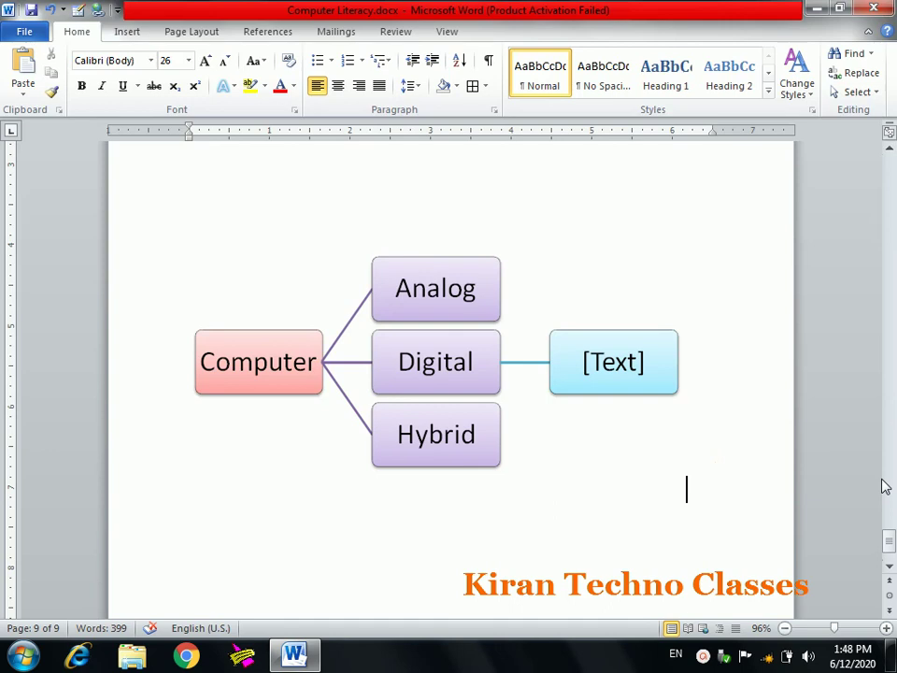
Step: Switch to the Insert ribbon and place the insertion point on the page
{"action": "left_click", "coordinate": [126, 34]}
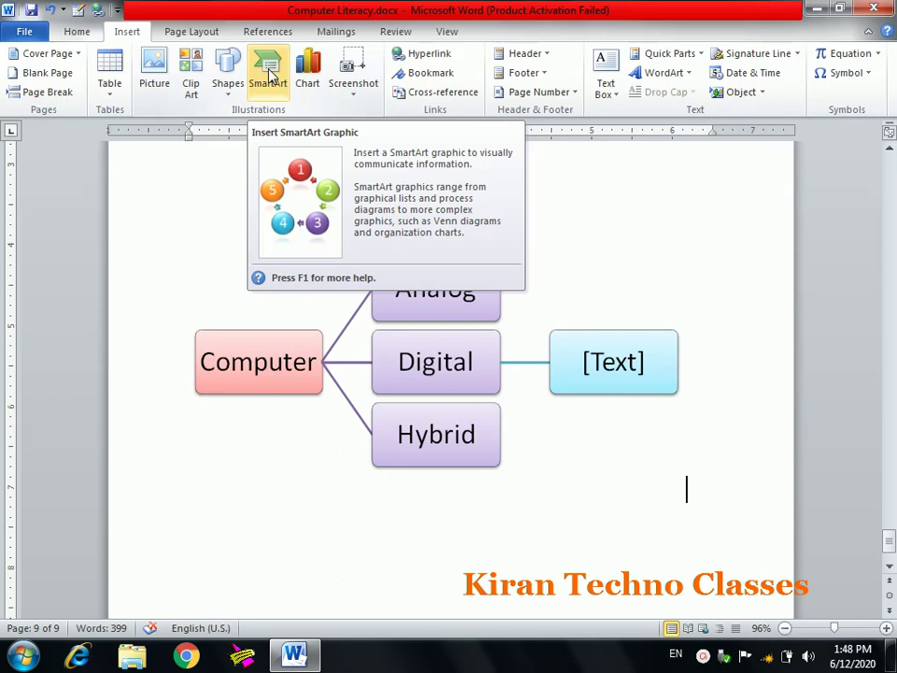
{"action": "left_click", "coordinate": [681, 205]}
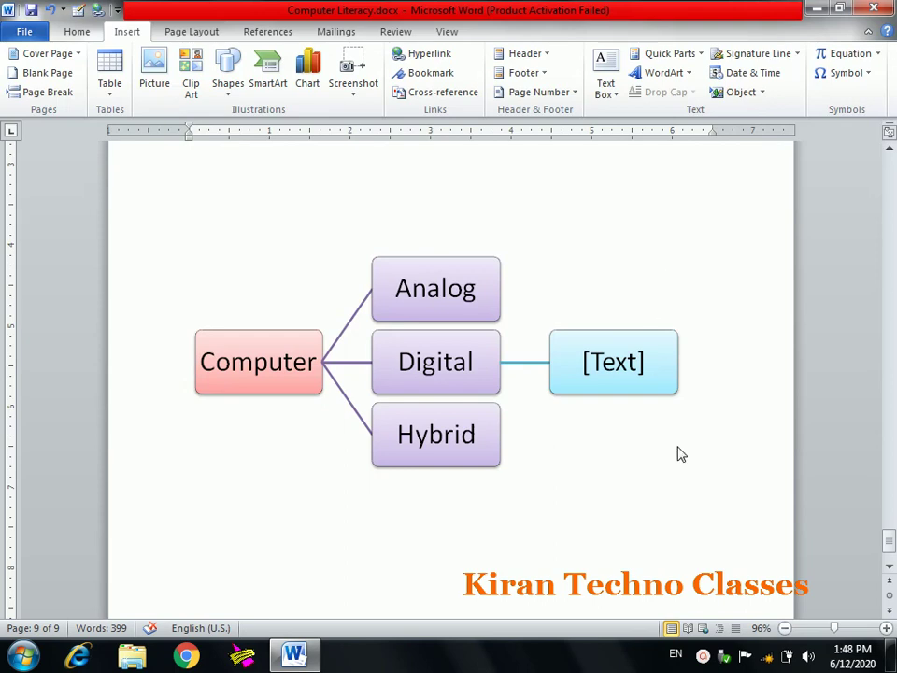
{"action": "left_click", "coordinate": [702, 654]}
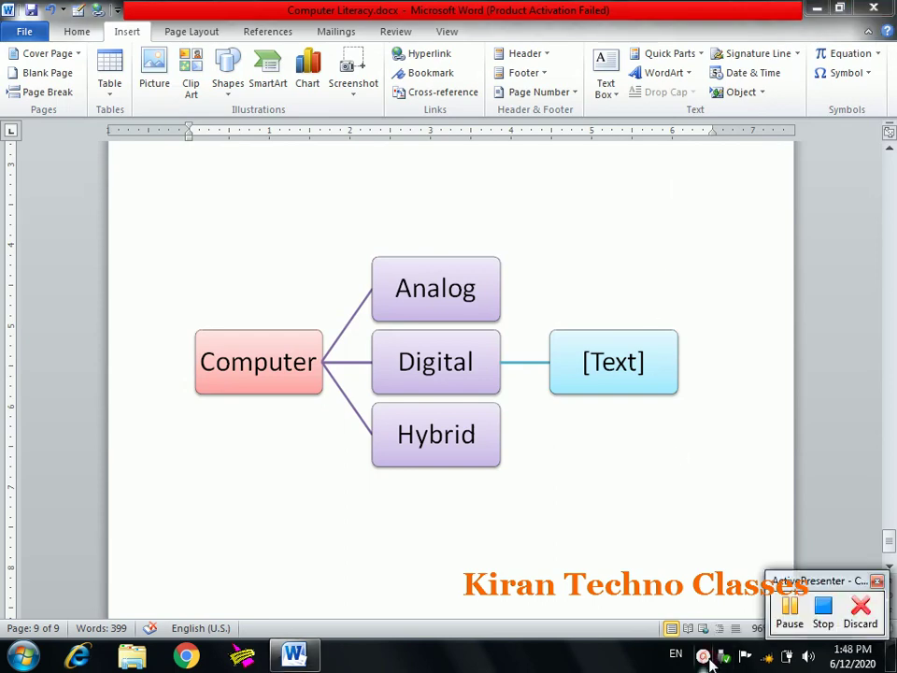